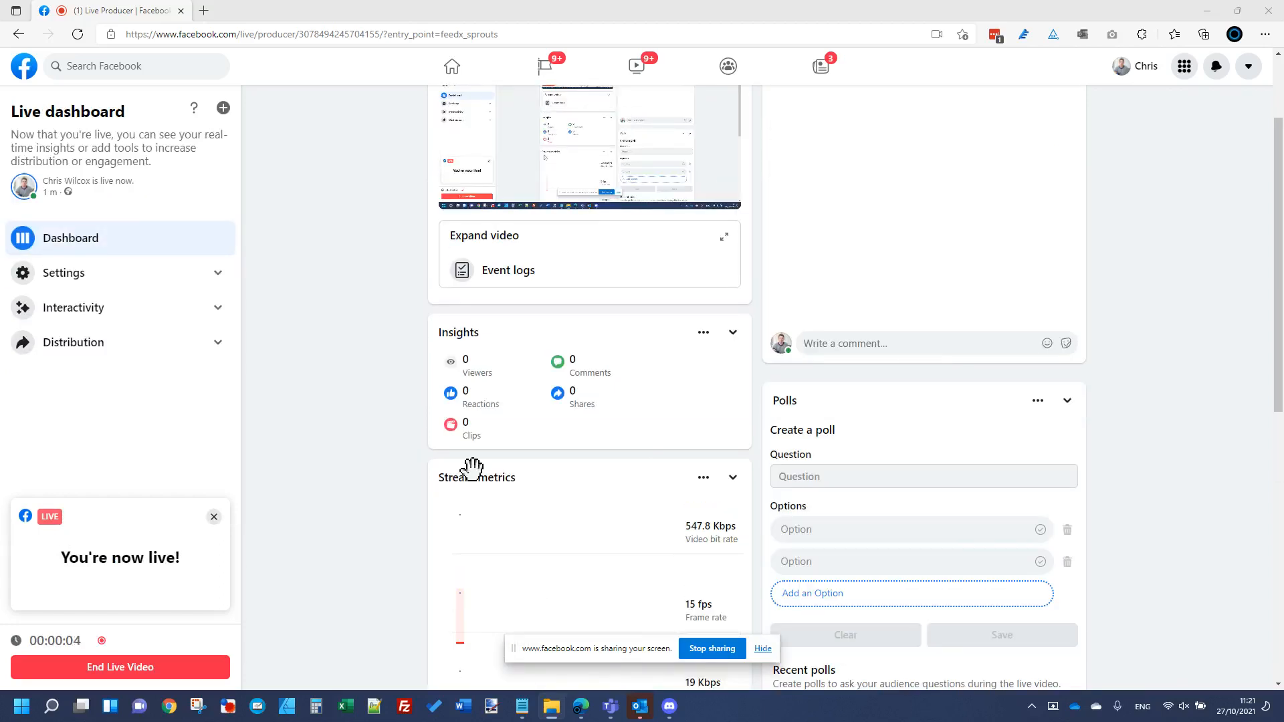
# Step: Move the Notepad window off this screen and search Google for 'akeeba backup' in a new browser tab
pyautogui.scroll(2, 542, 450)
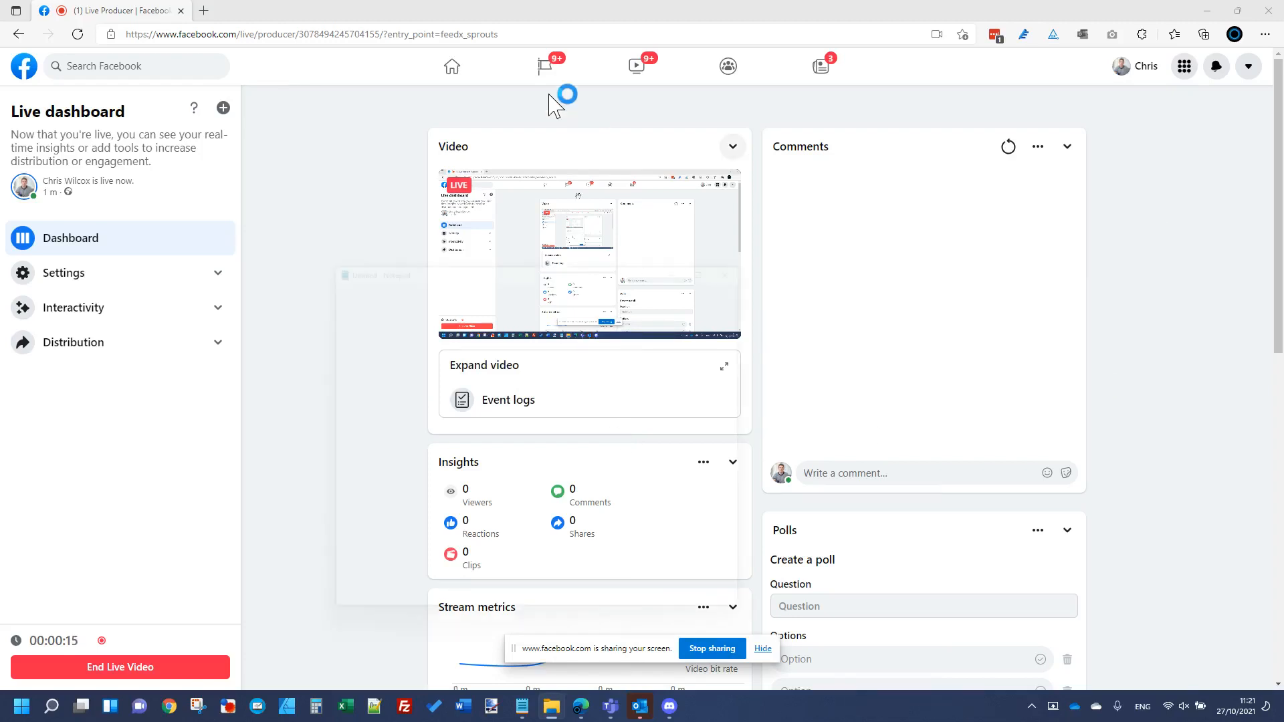
pyautogui.moveTo(659, 256); pyautogui.dragTo(1283, 246)
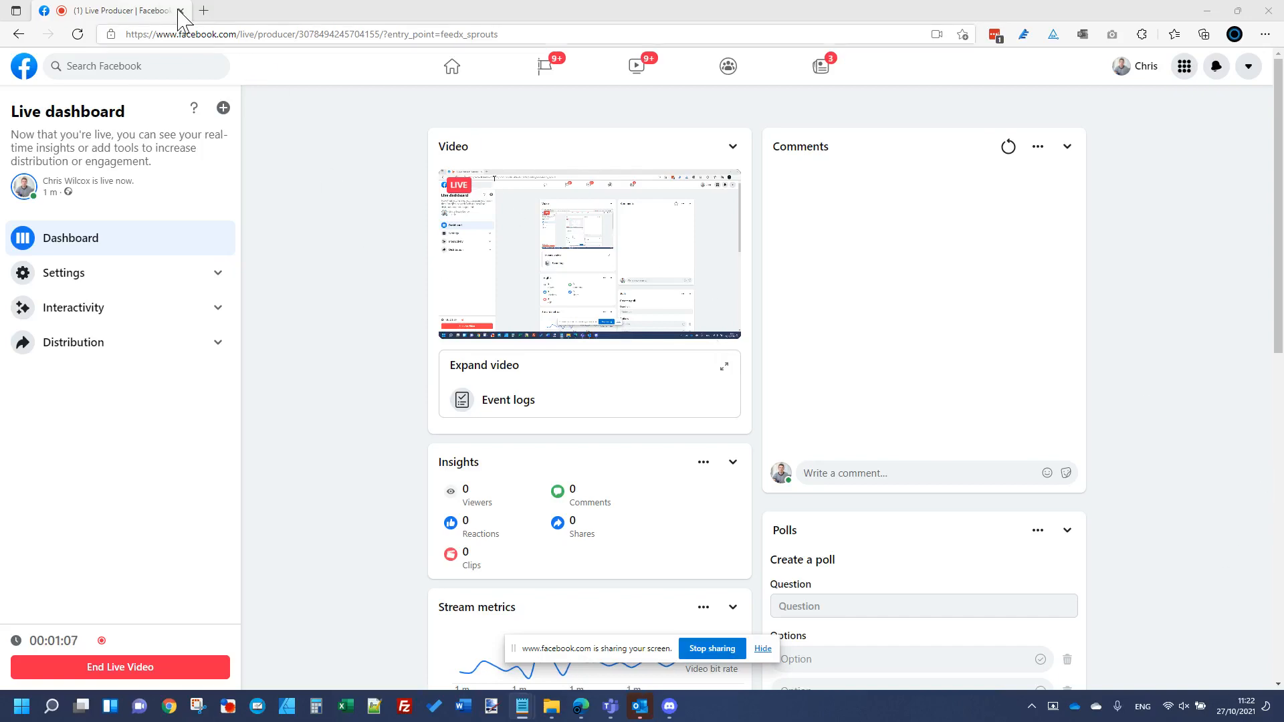
pyautogui.hotkey('ctrl', 't')
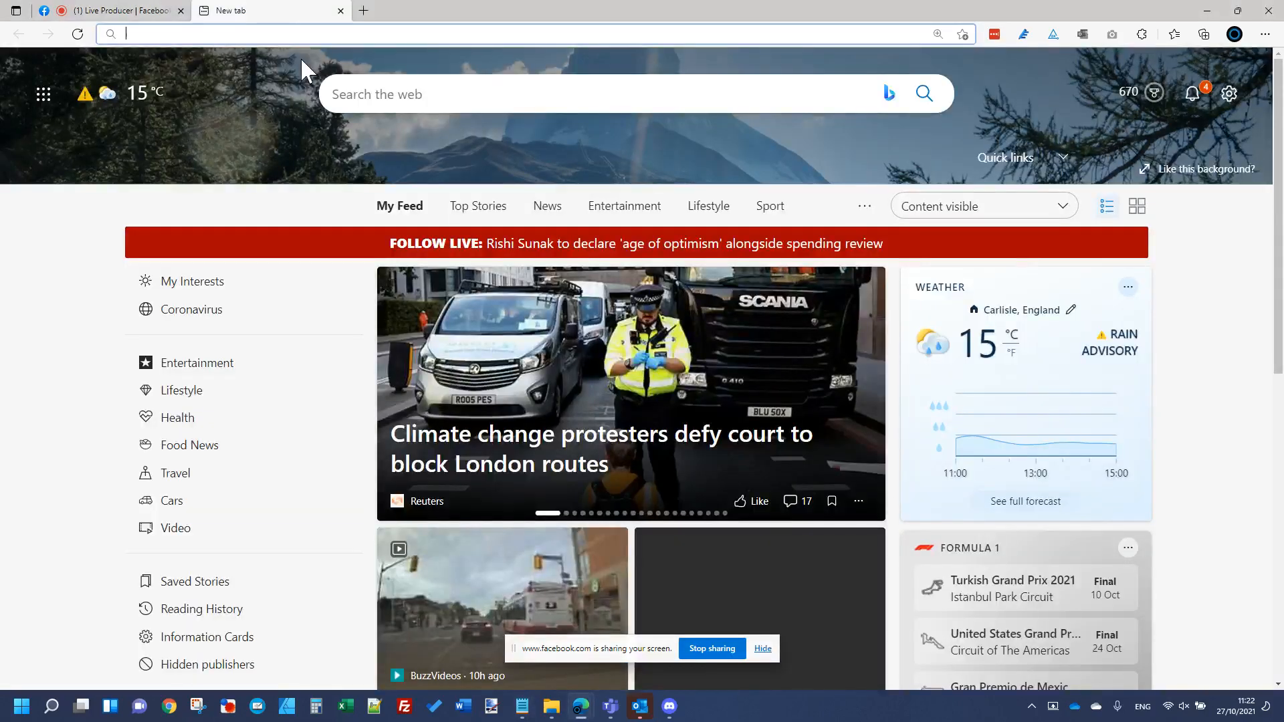
pyautogui.write('akeeba')
pyautogui.press('Down')
pyautogui.press('Down')
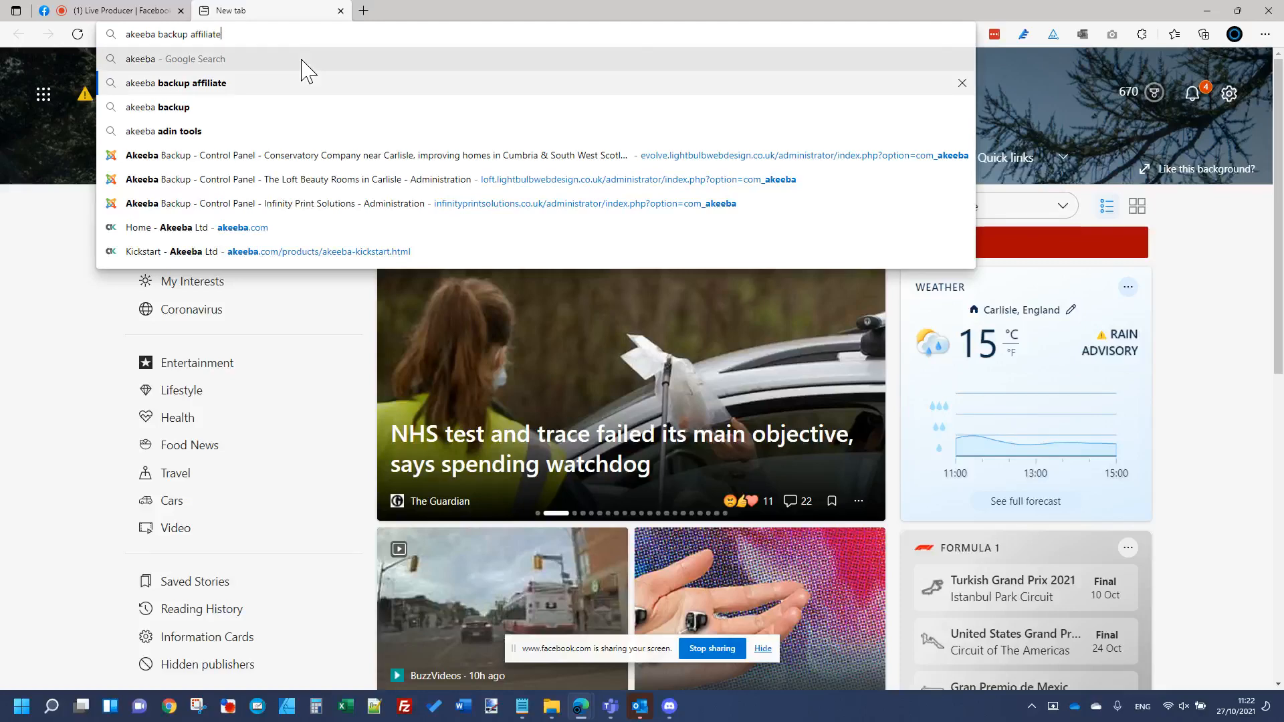
pyautogui.press('Return')
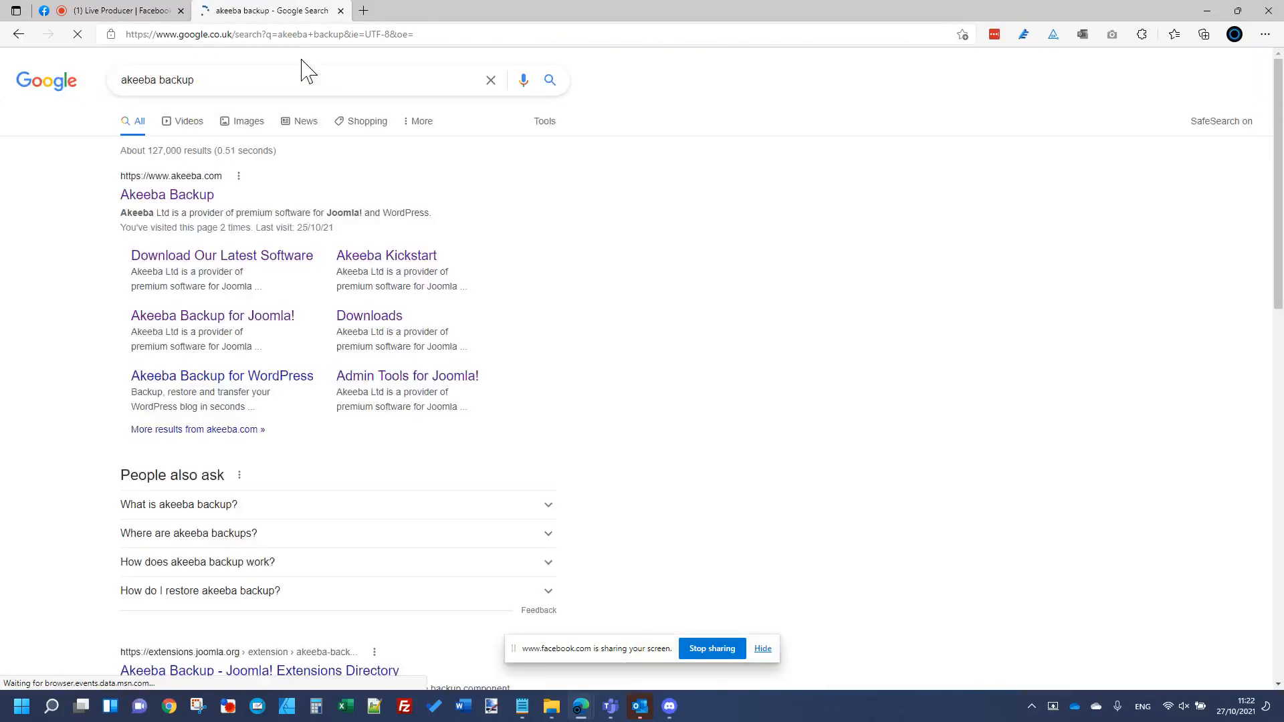
# Step: Open the akeeba.com home page from the results, checking the Facebook live dashboard in between
pyautogui.click(134, 10)
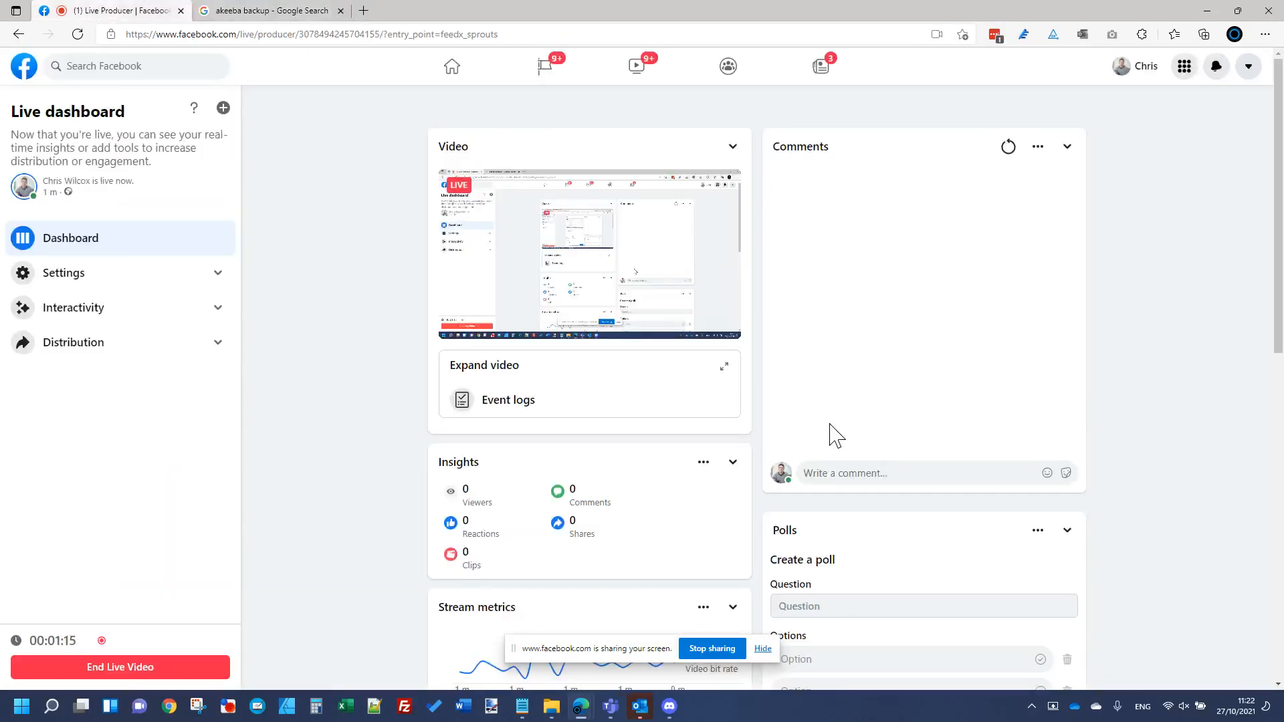
pyautogui.click(261, 11)
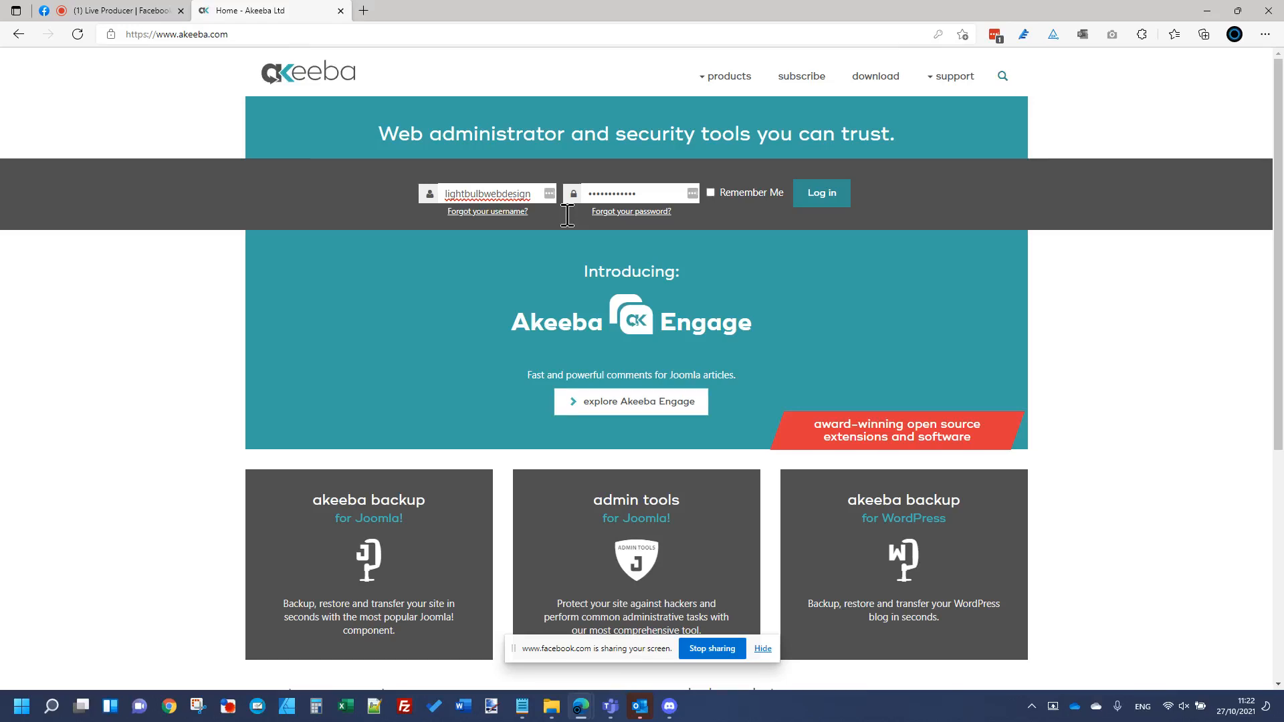
pyautogui.click(104, 10)
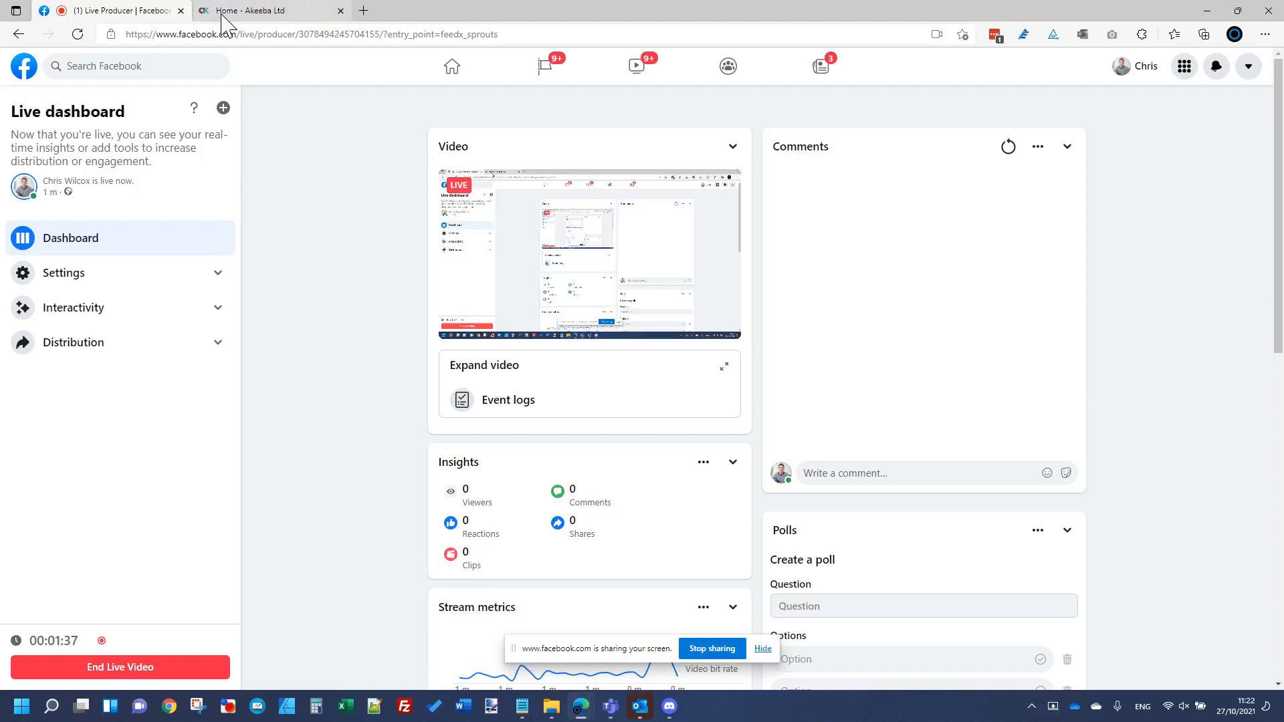
pyautogui.click(251, 10)
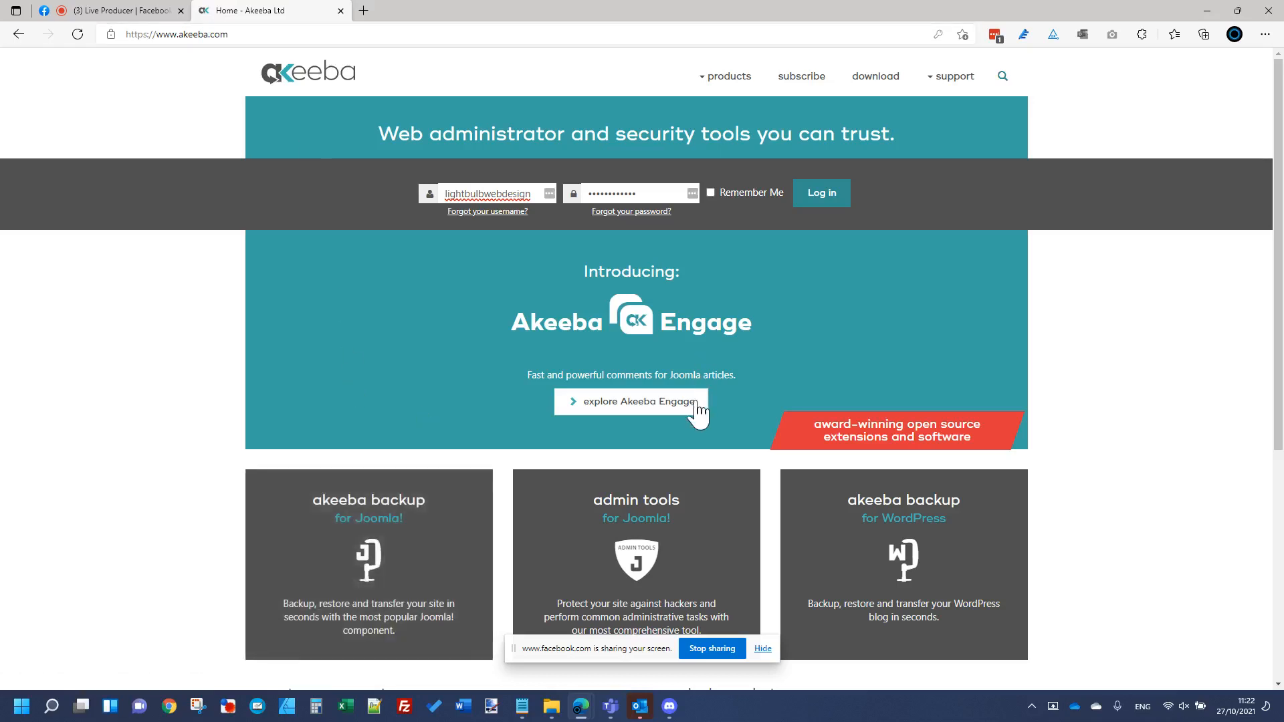
# Step: Check the new Facebook notifications, then come back to the Akeeba home page
pyautogui.scroll(-3, 508, 402)
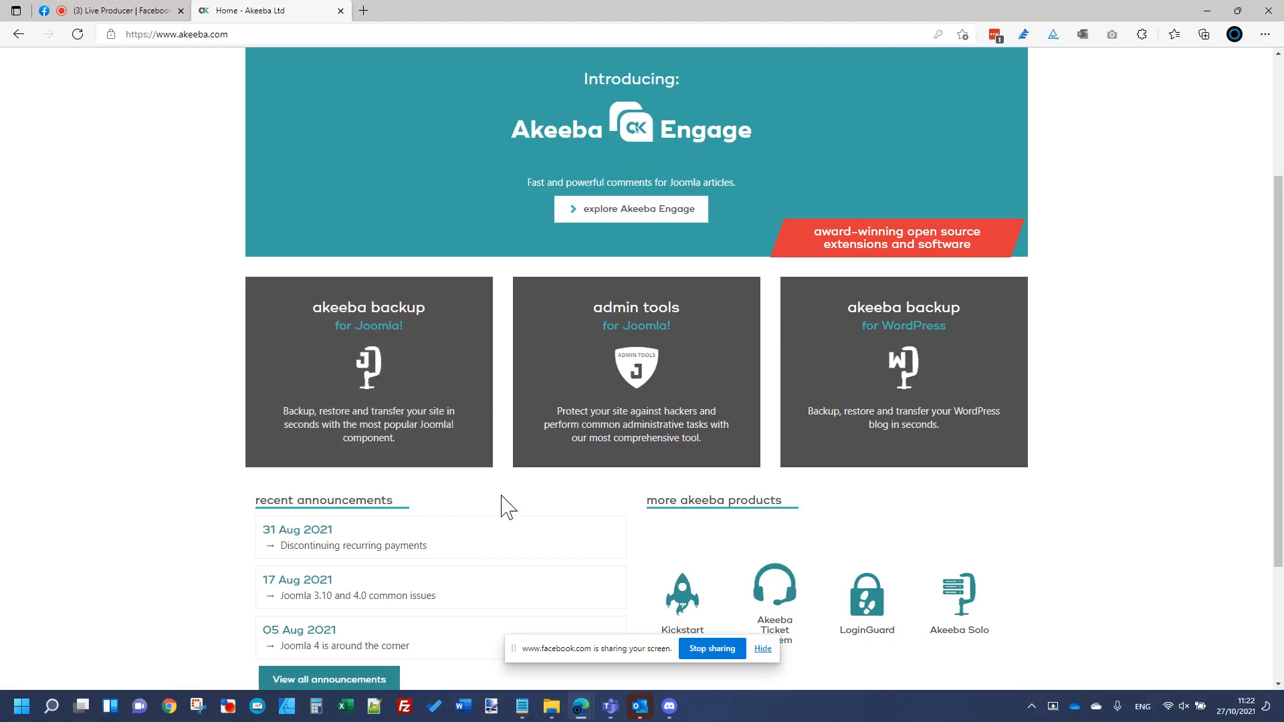
pyautogui.scroll(3, 508, 509)
pyautogui.click(117, 10)
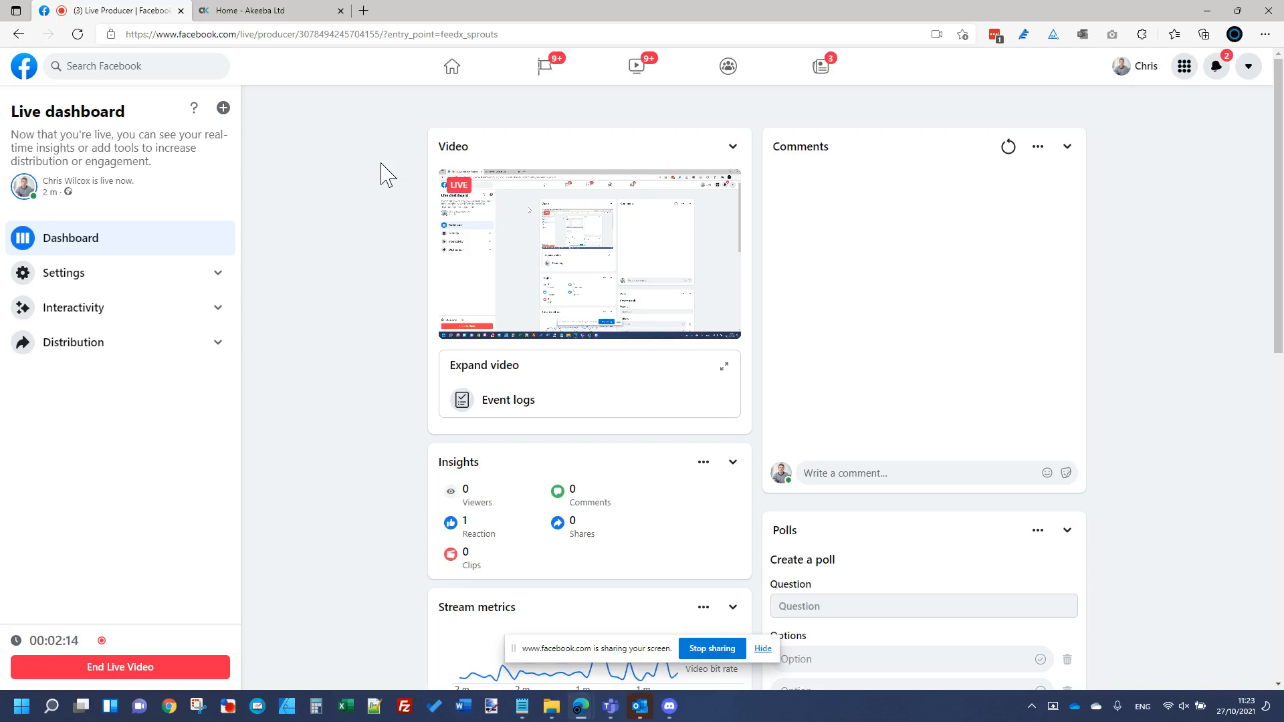
pyautogui.click(1228, 75)
pyautogui.click(1228, 75)
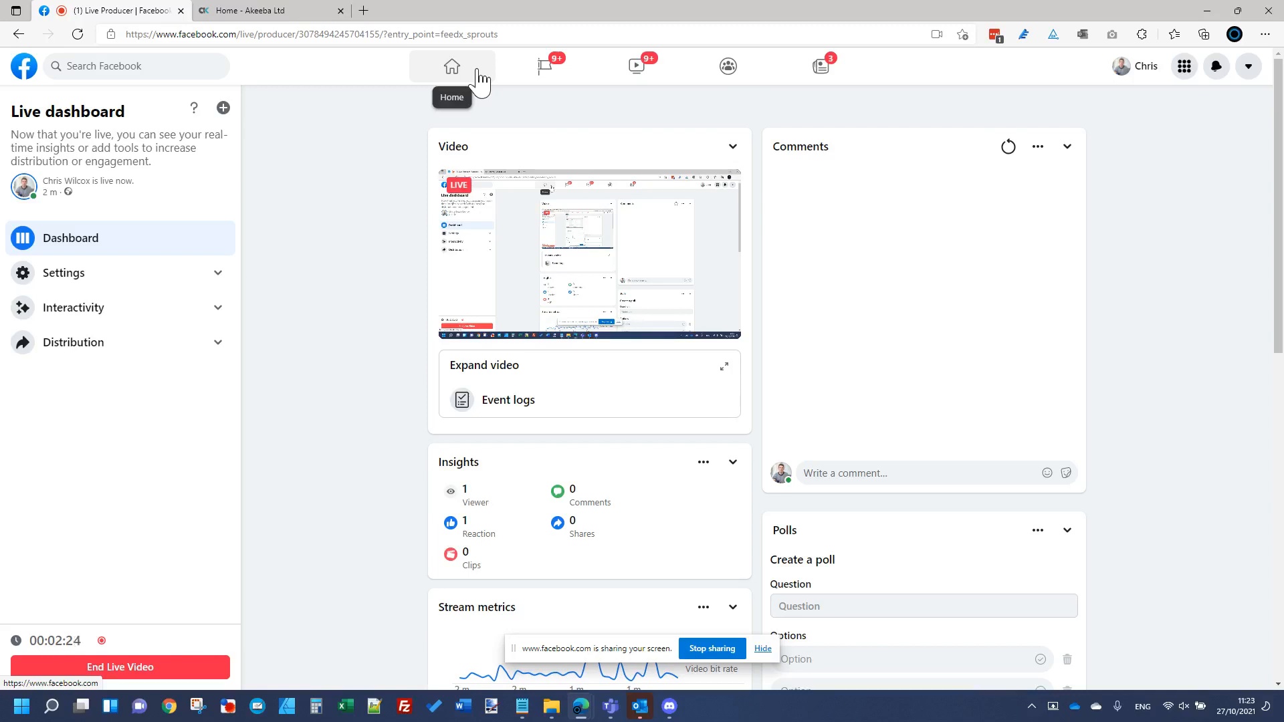
pyautogui.click(240, 10)
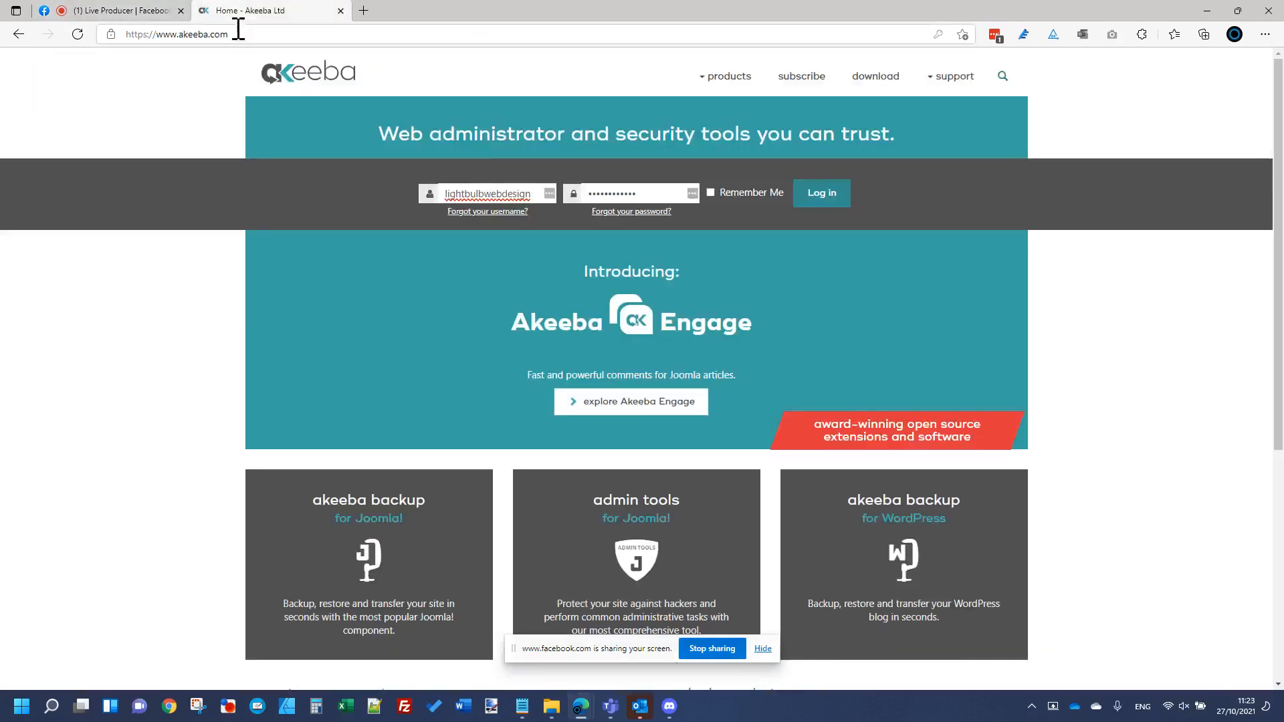
# Step: Log into the test site's /administrator backend with the correct account password
pyautogui.click(240, 34)
pyautogui.write('test.lightbulbwebdesign.co.uk')
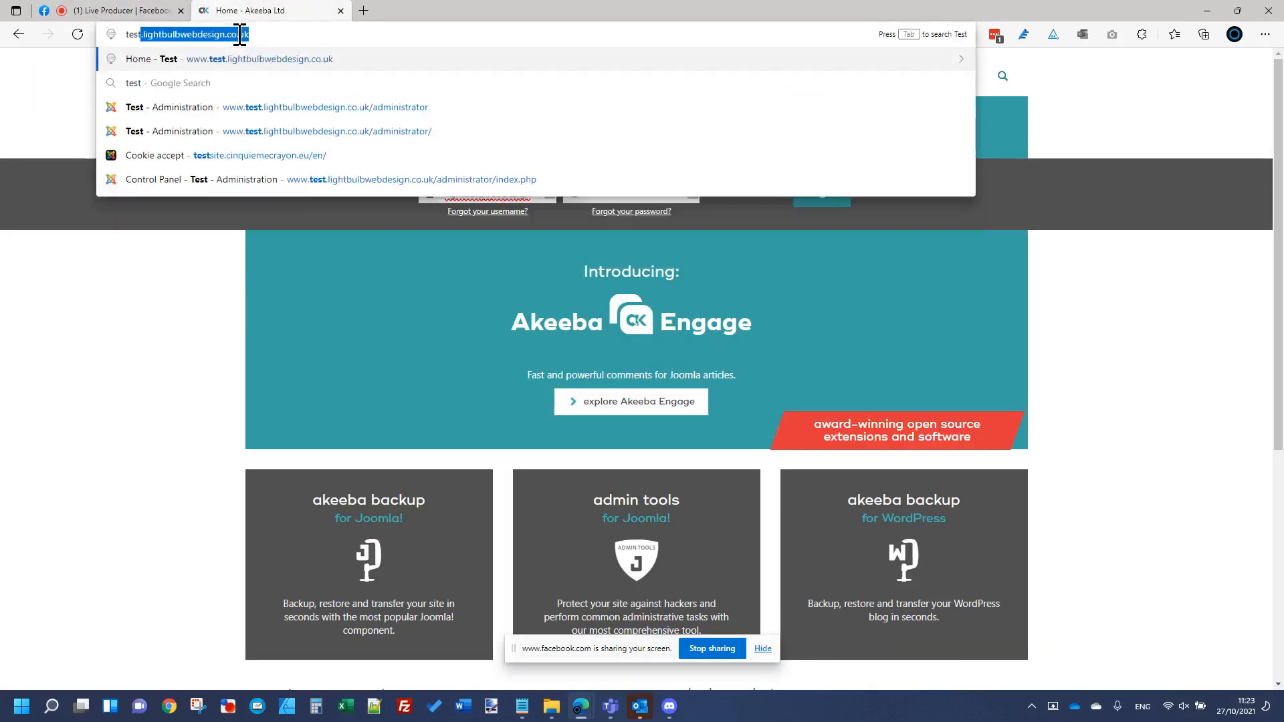
pyautogui.press('Down')
pyautogui.press('Down')
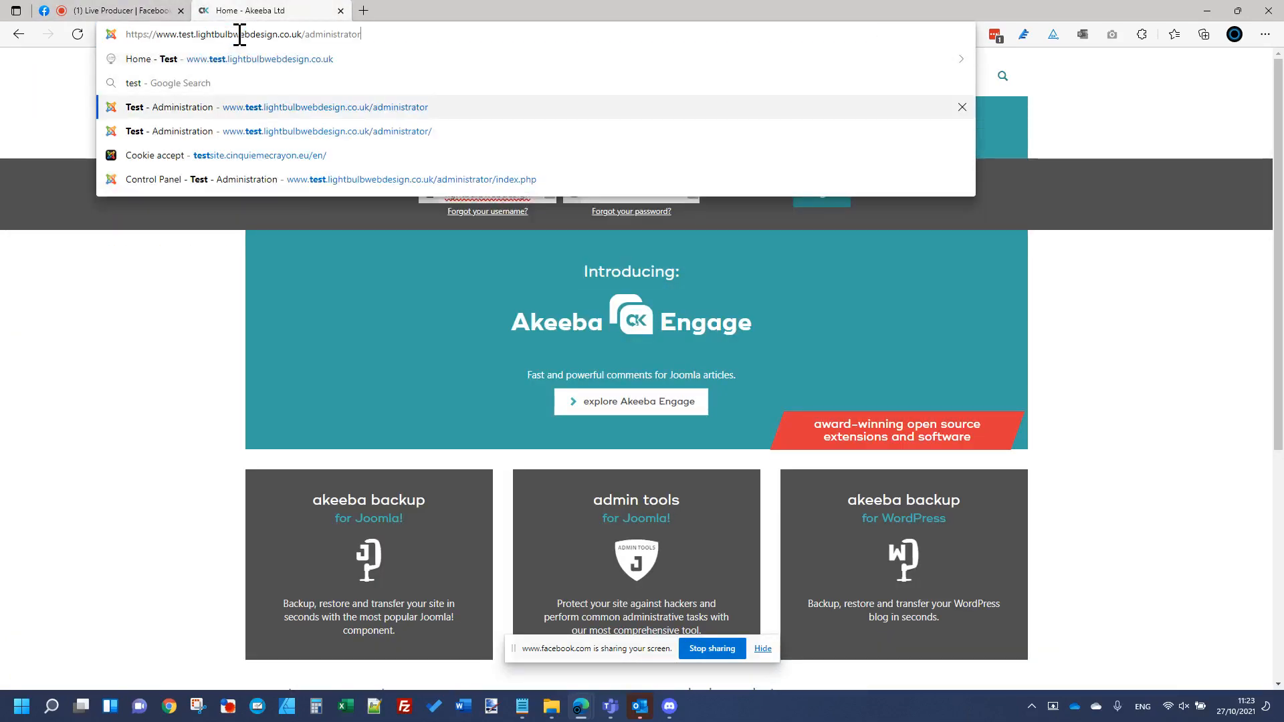
pyautogui.press('Return')
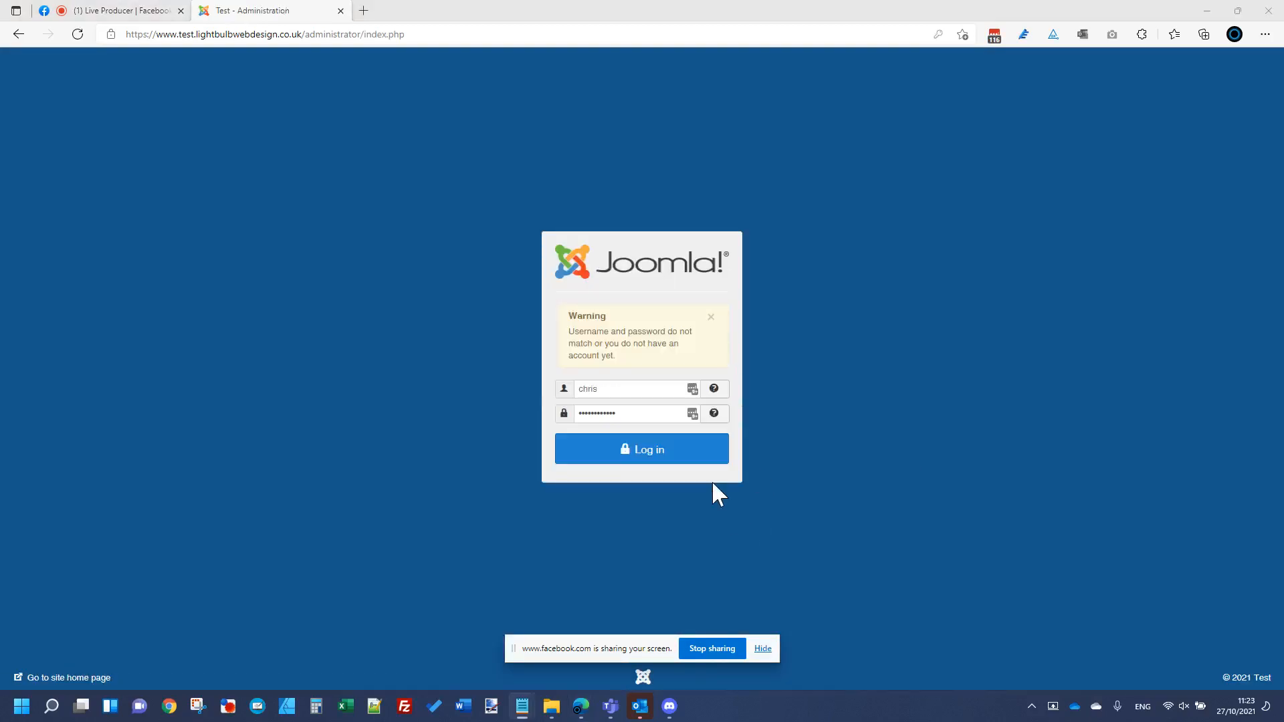
pyautogui.doubleClick(655, 416)
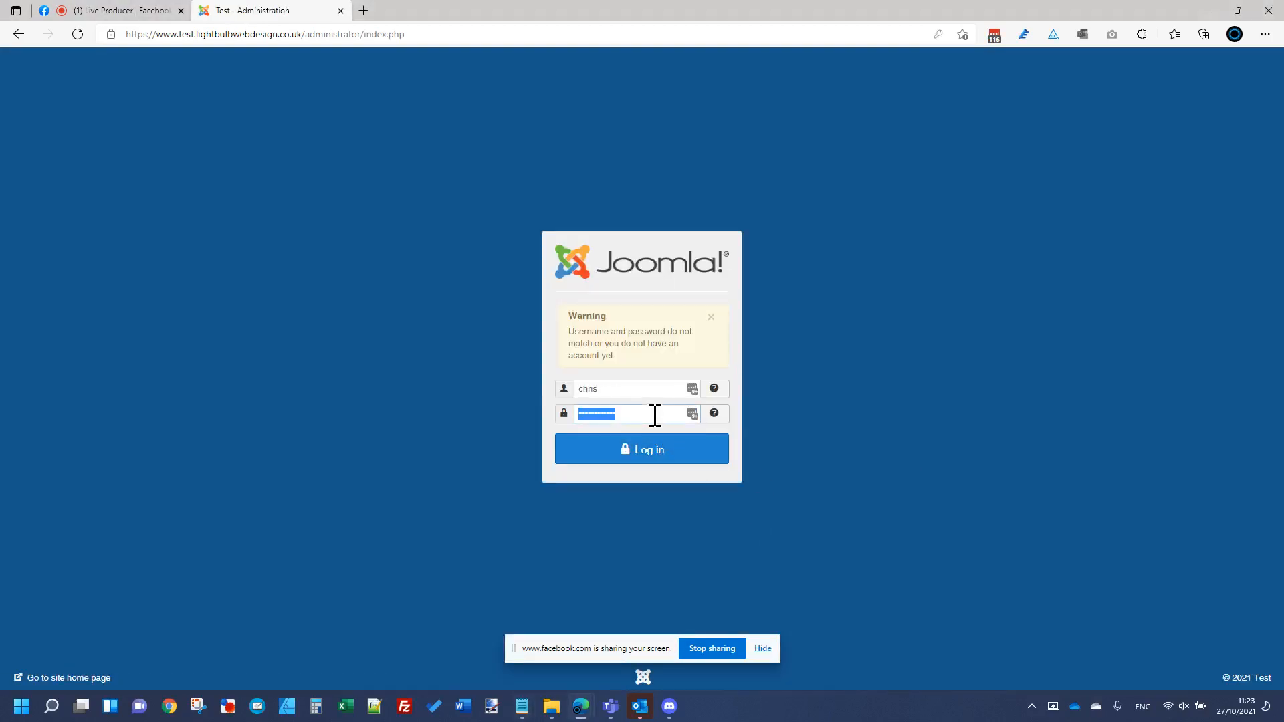
pyautogui.hotkey('ctrl', 'v')
pyautogui.press('Return')
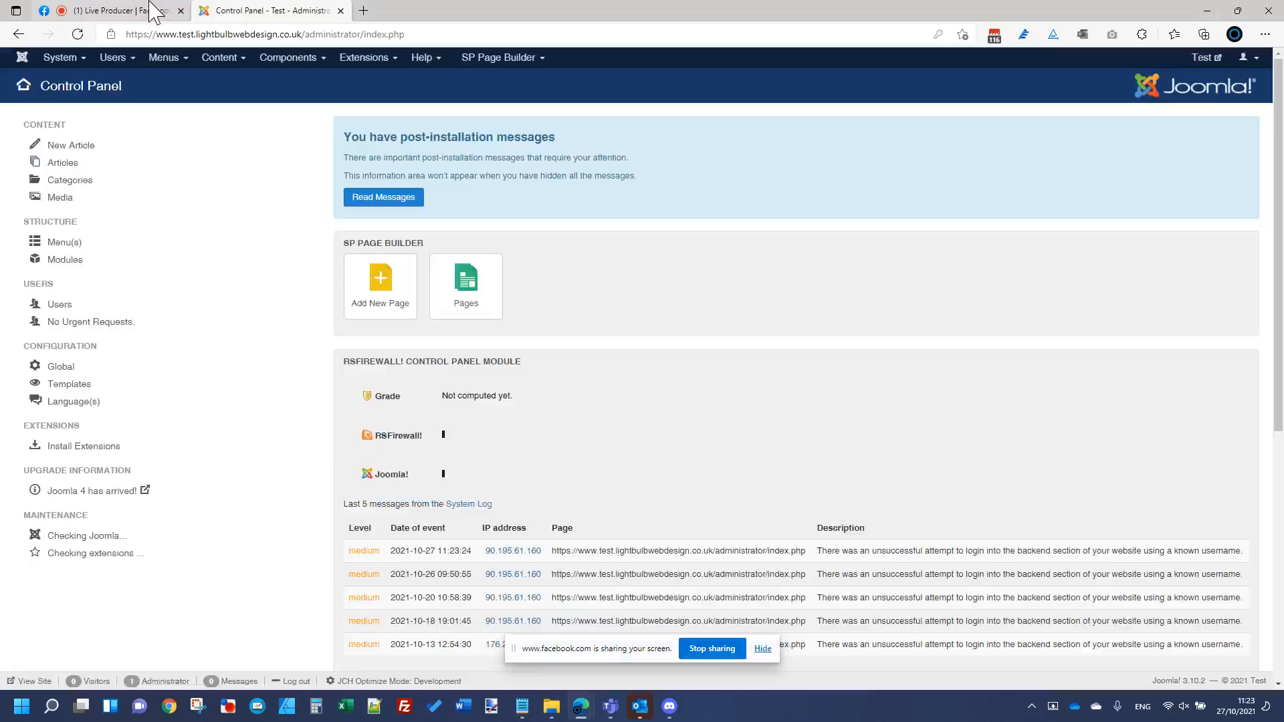
# Step: Open the Akeeba Backup component from the Components menu
pyautogui.click(153, 10)
pyautogui.click(278, 12)
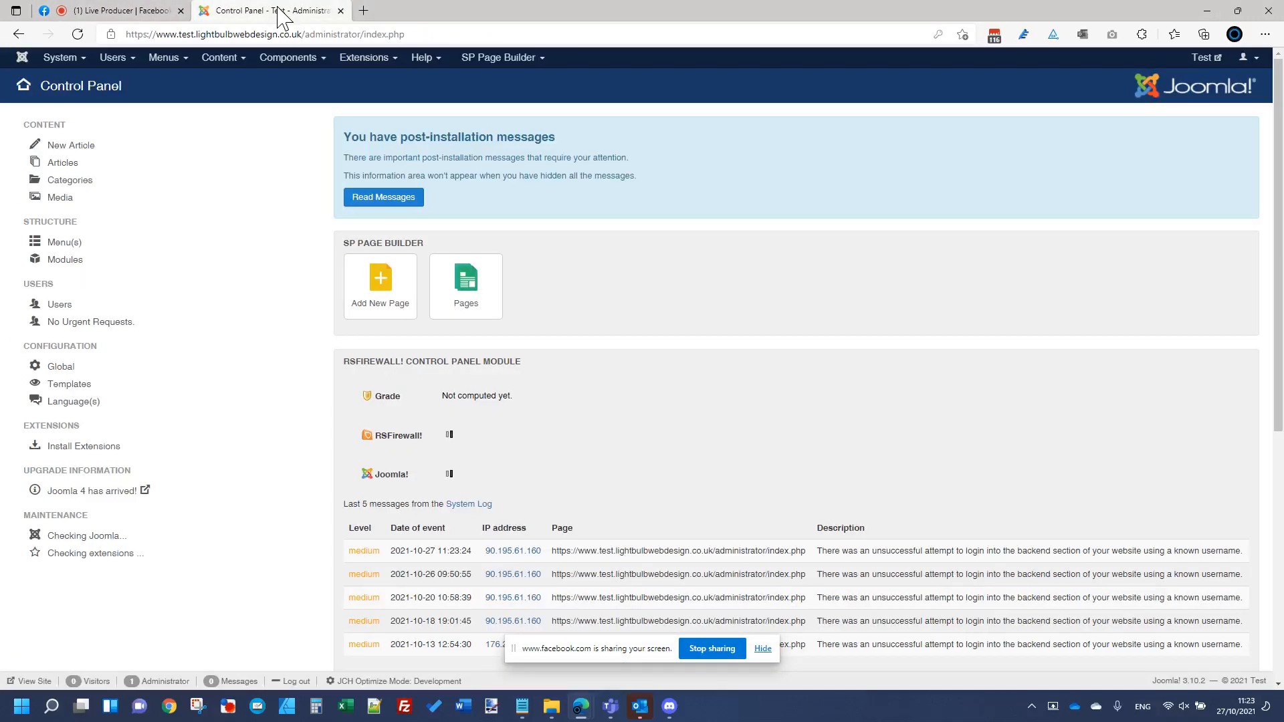
pyautogui.click(310, 59)
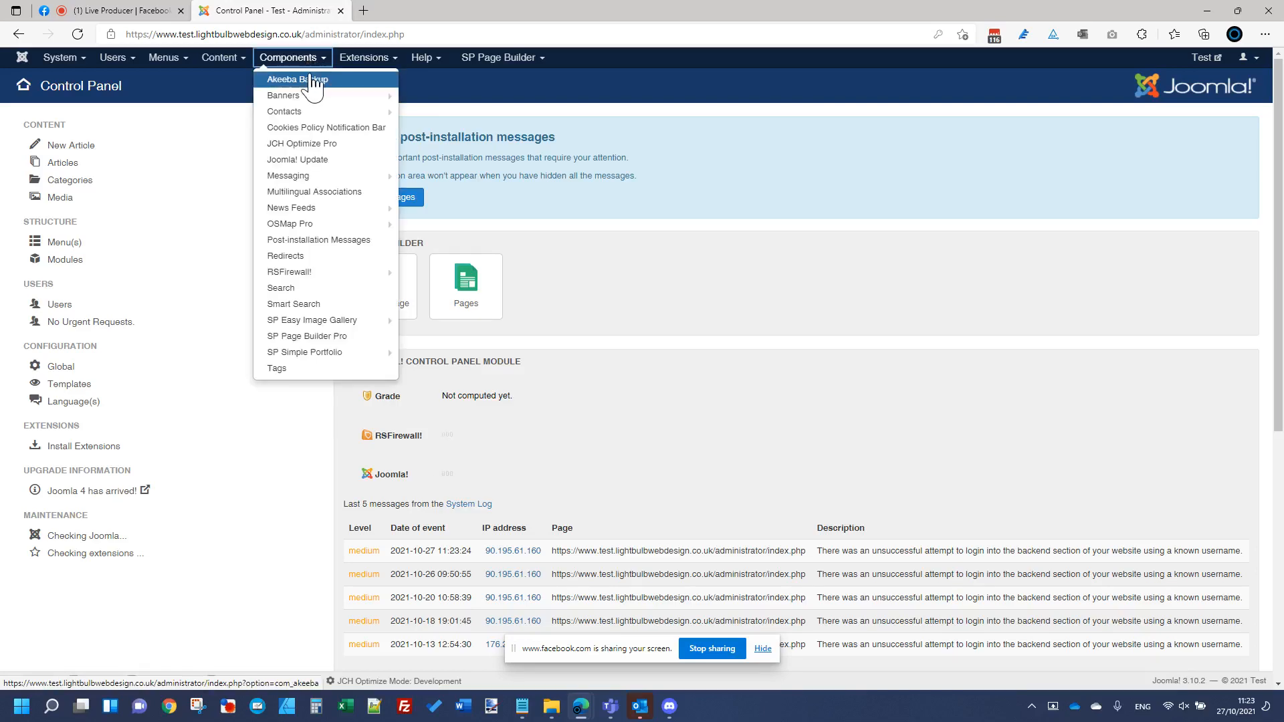
pyautogui.click(310, 79)
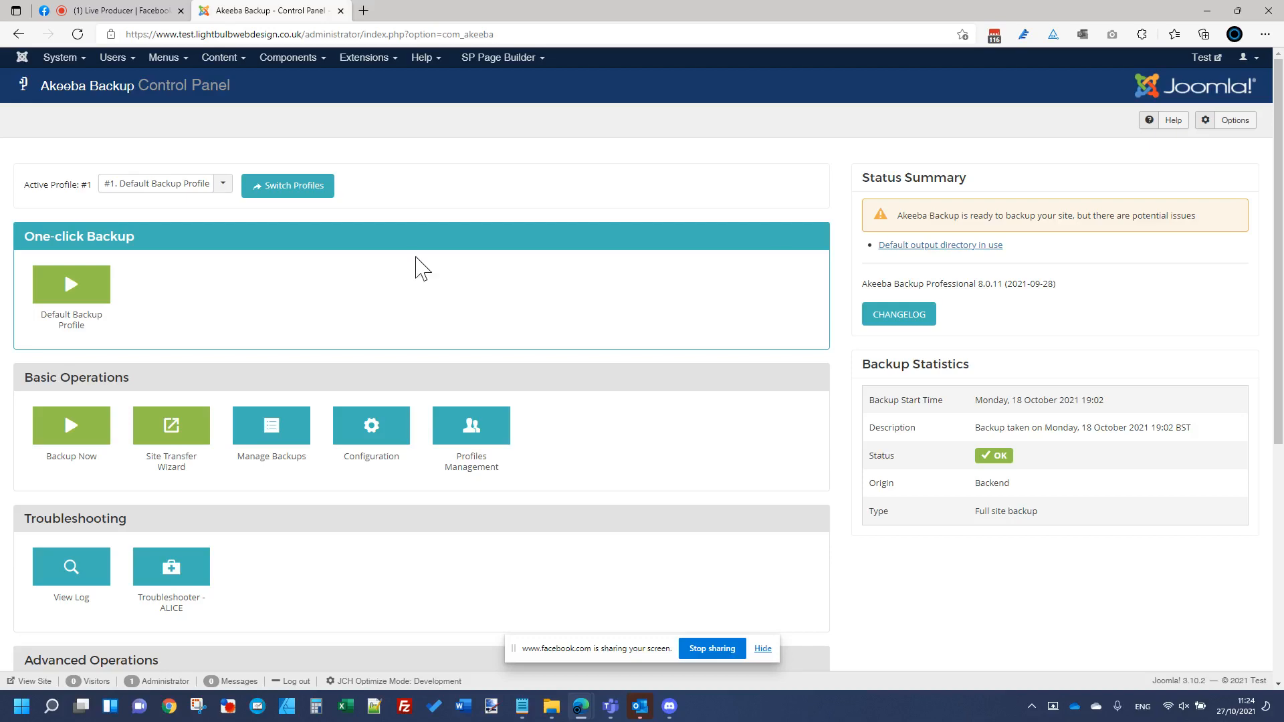
# Step: Start a one-click full site backup with the Default Backup Profile
pyautogui.click(118, 11)
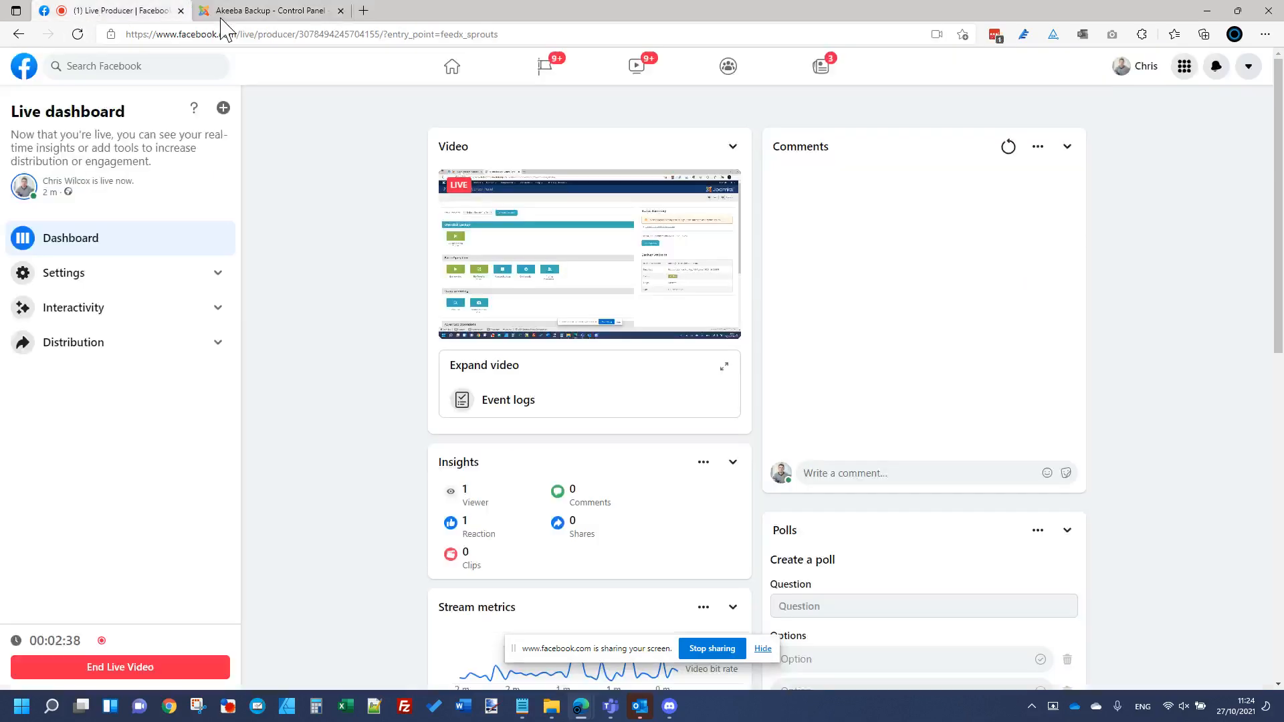
pyautogui.click(254, 11)
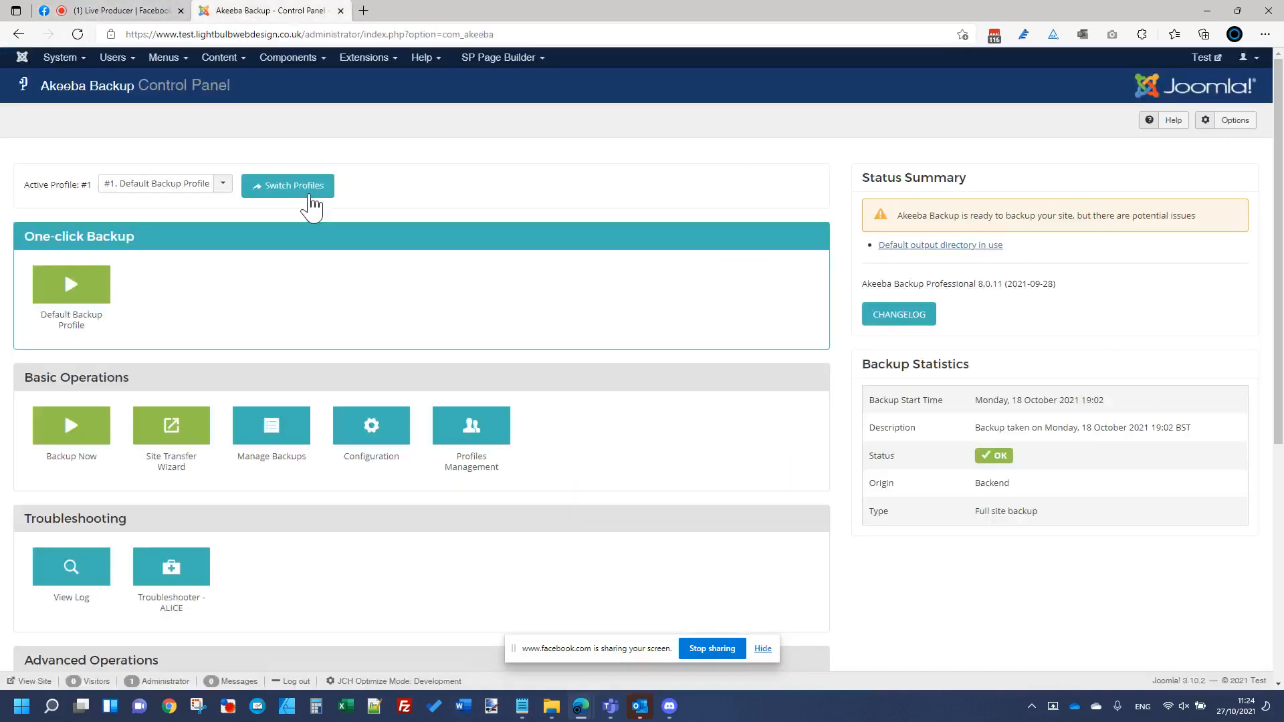
pyautogui.click(289, 57)
pyautogui.click(566, 200)
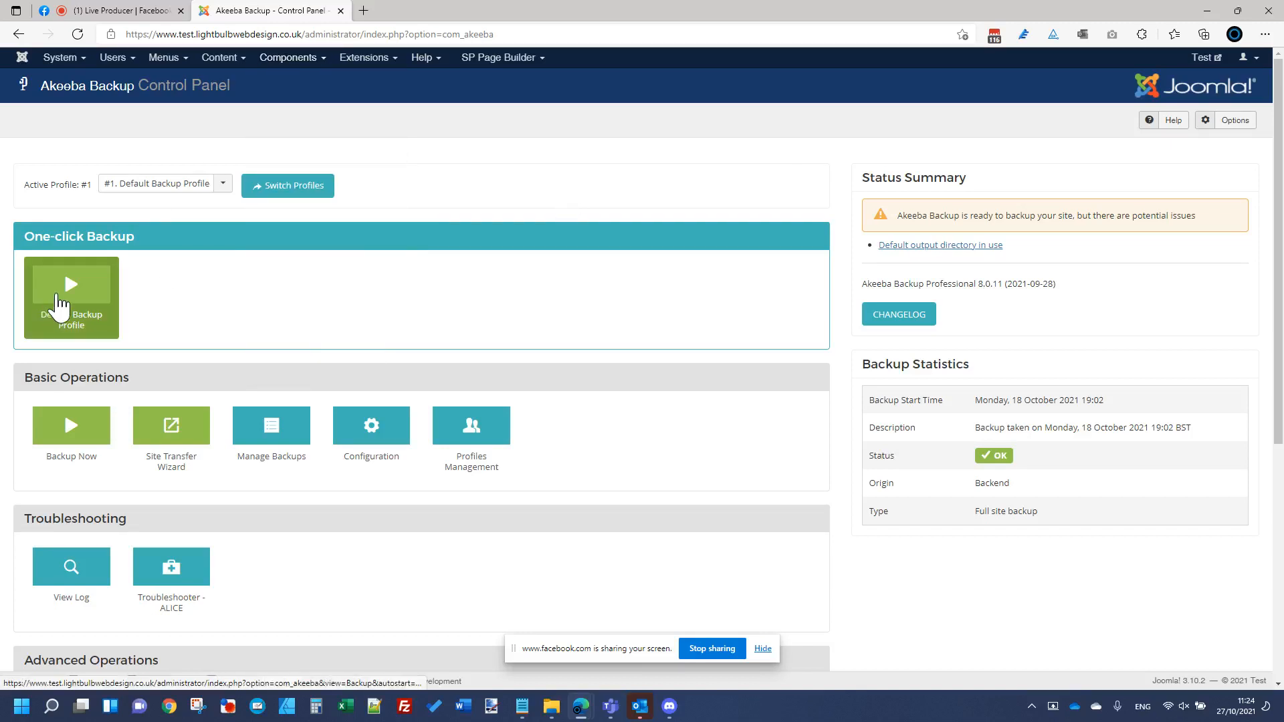
pyautogui.click(74, 297)
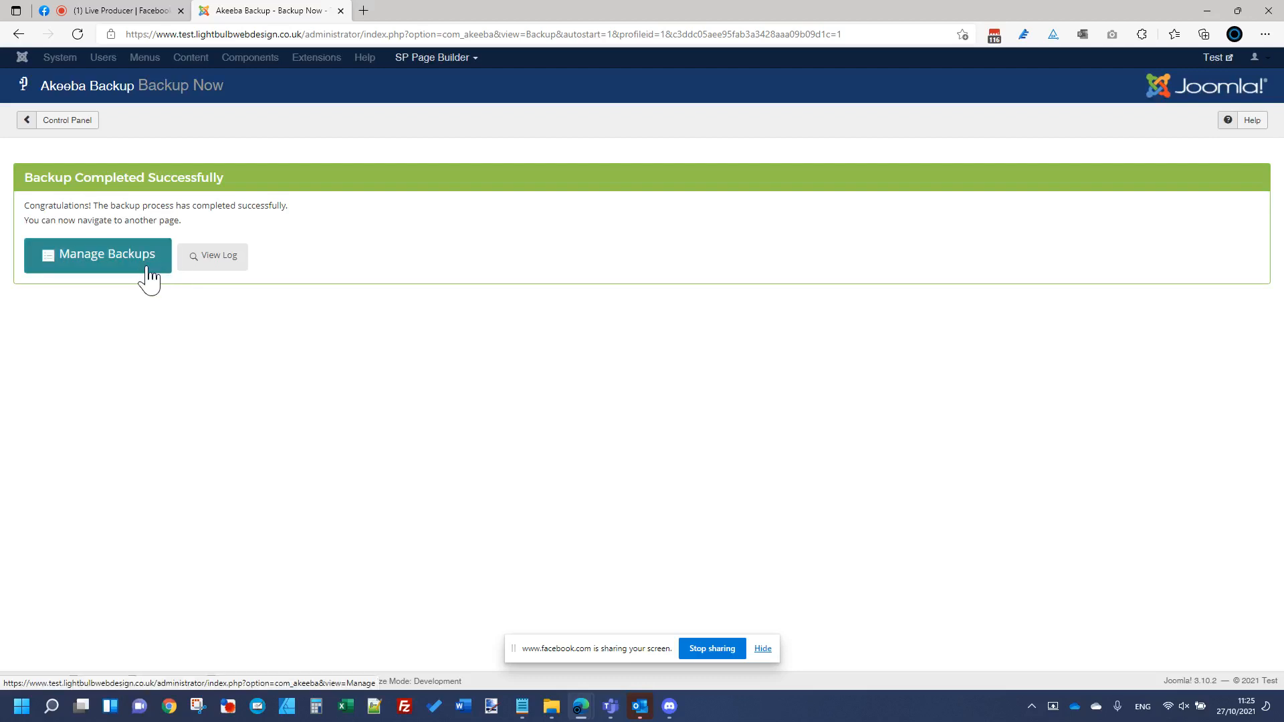
# Step: Open Manage Backups and review the listed backups, including the new 27 October 2021 entry
pyautogui.click(59, 126)
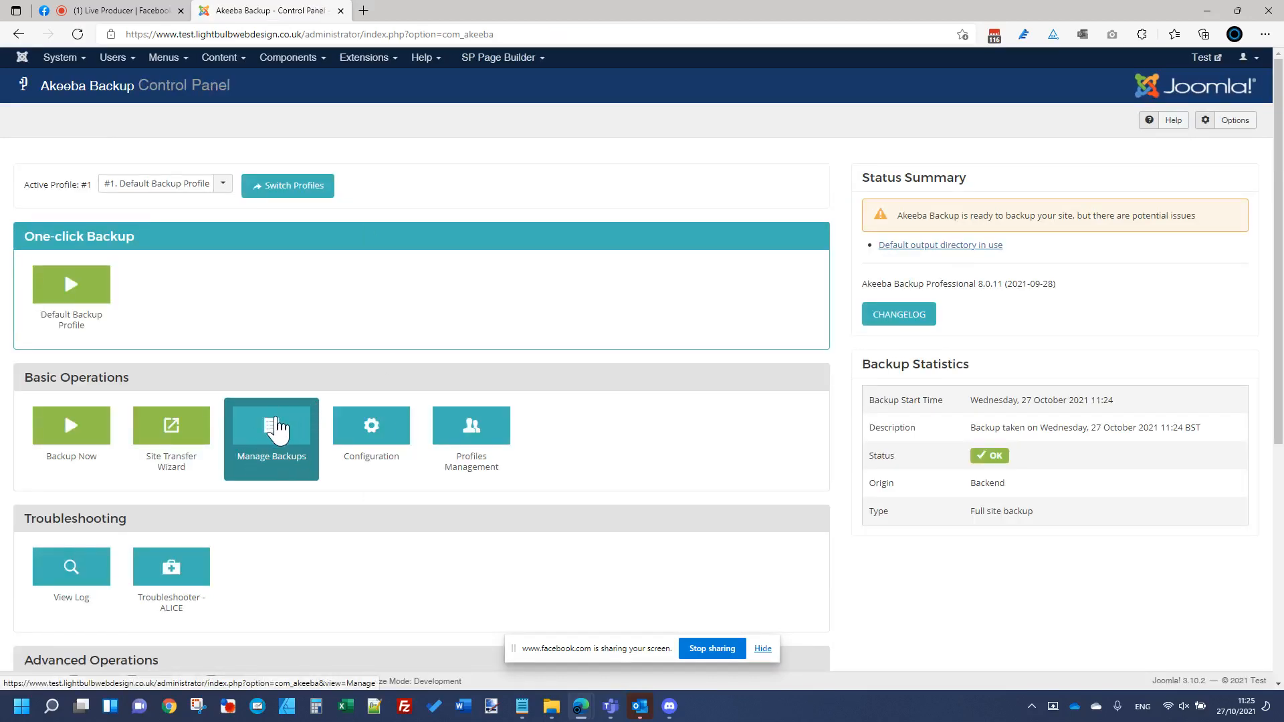
pyautogui.click(277, 430)
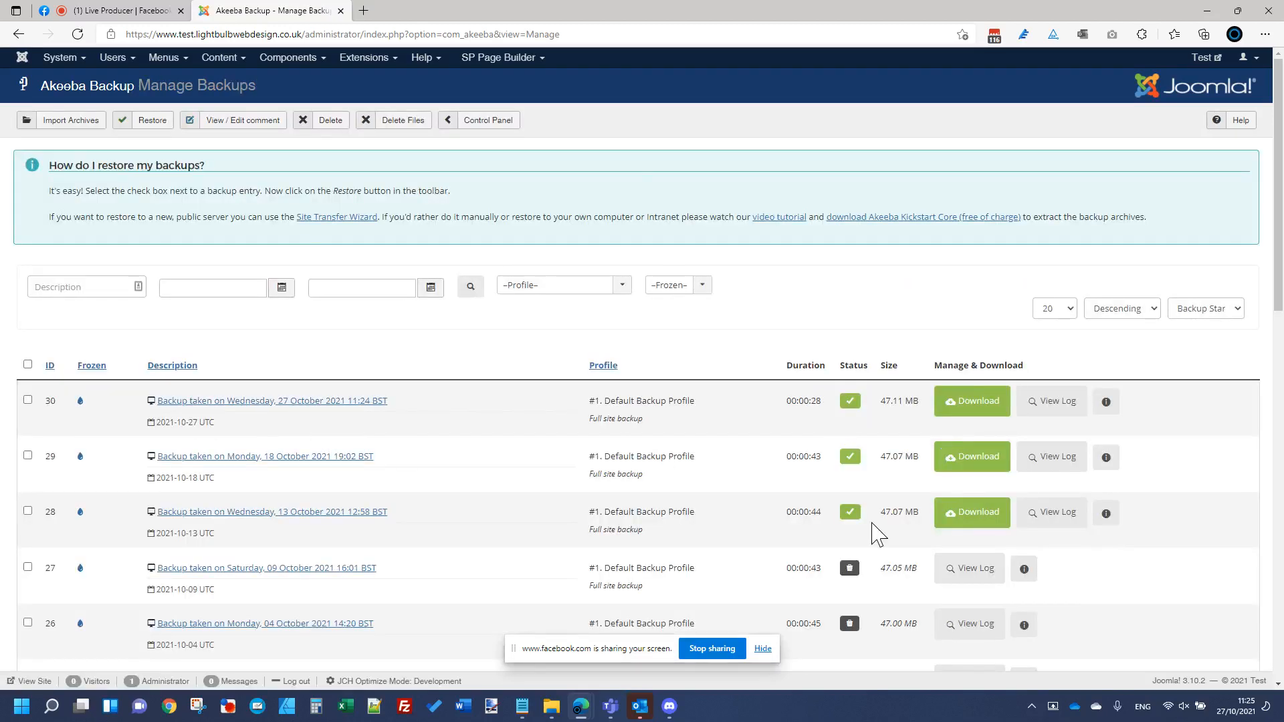
pyautogui.moveTo(514, 650); pyautogui.dragTo(1283, 650)
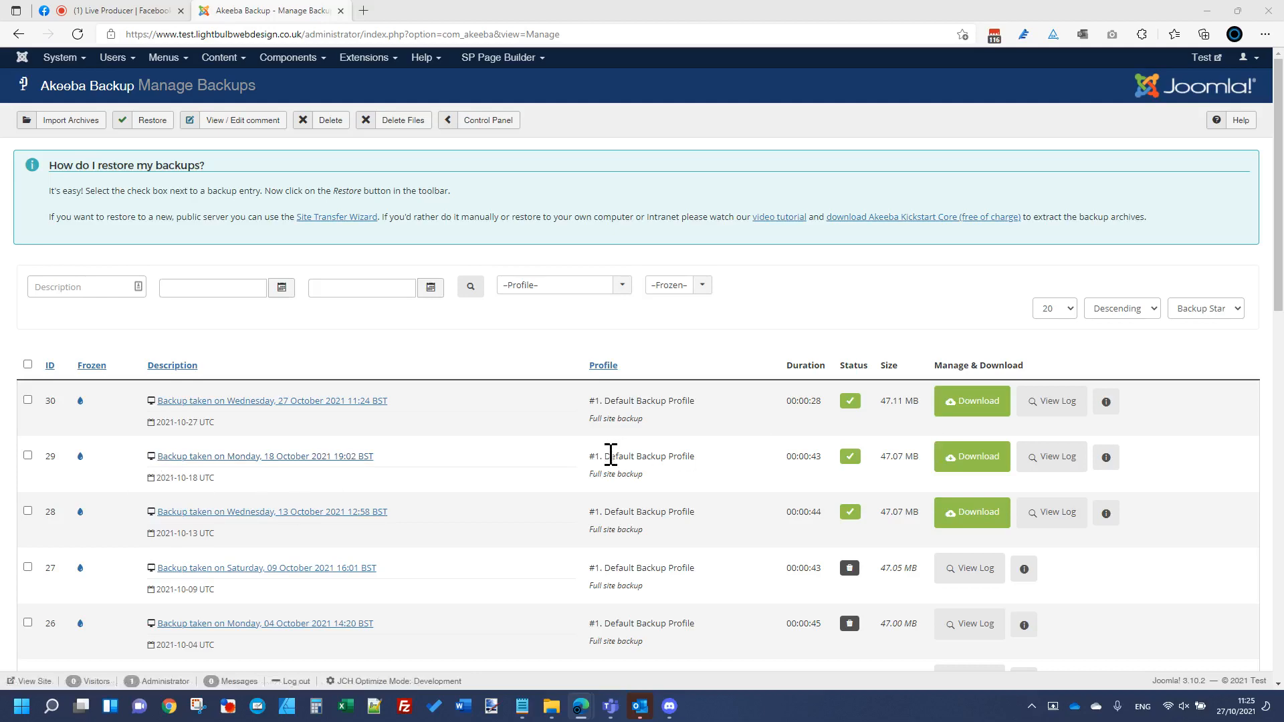
pyautogui.scroll(-5, 768, 438)
pyautogui.scroll(5, 768, 438)
pyautogui.moveTo(121, 522); pyautogui.dragTo(836, 510)
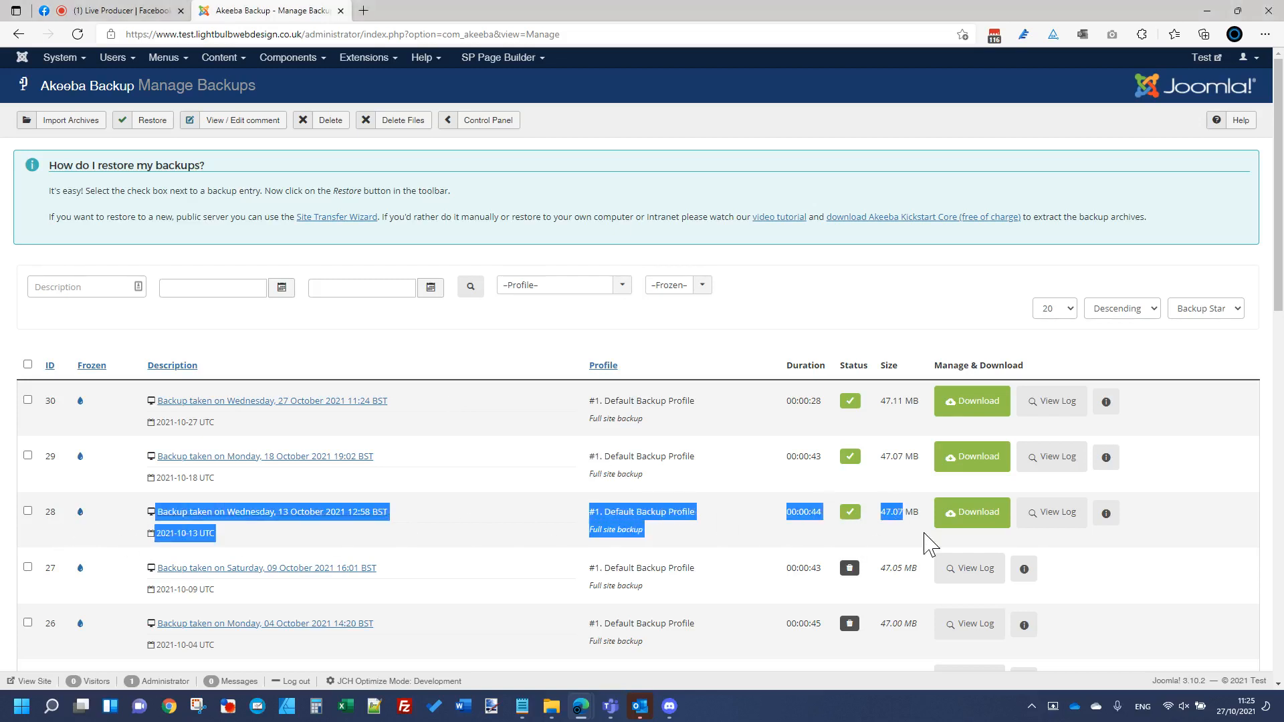
pyautogui.click(888, 460)
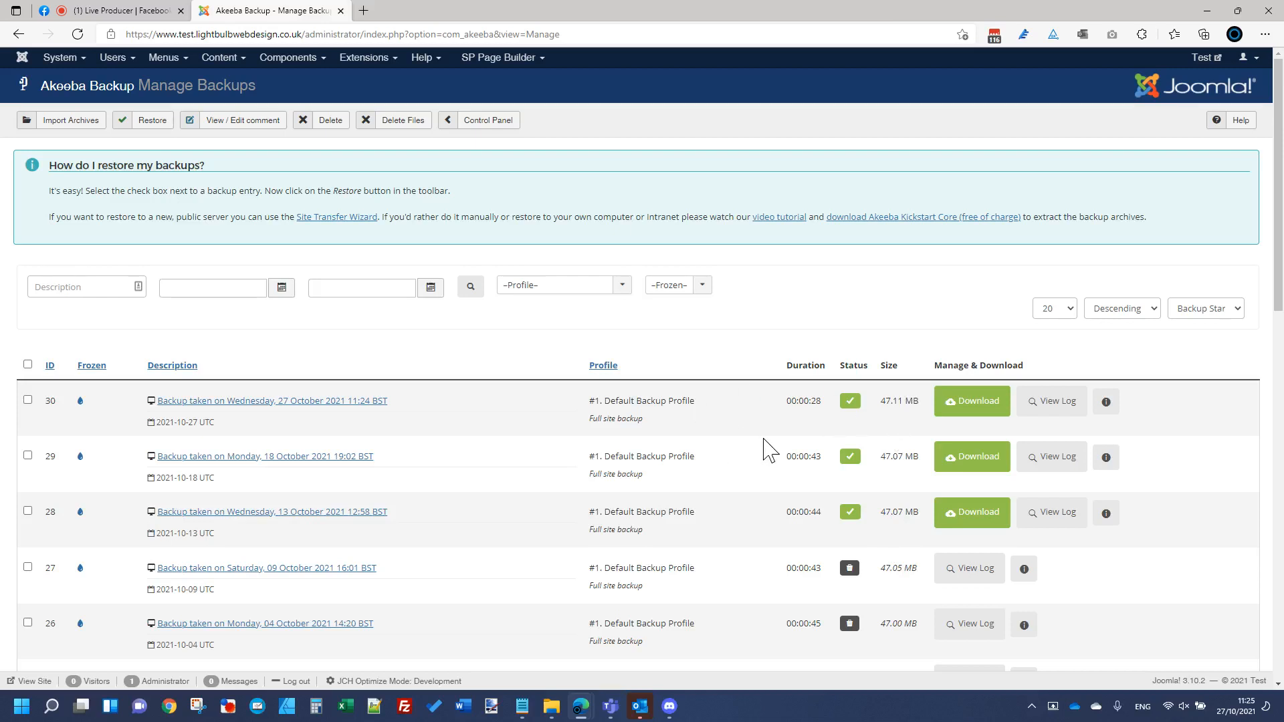
pyautogui.moveTo(852, 404)
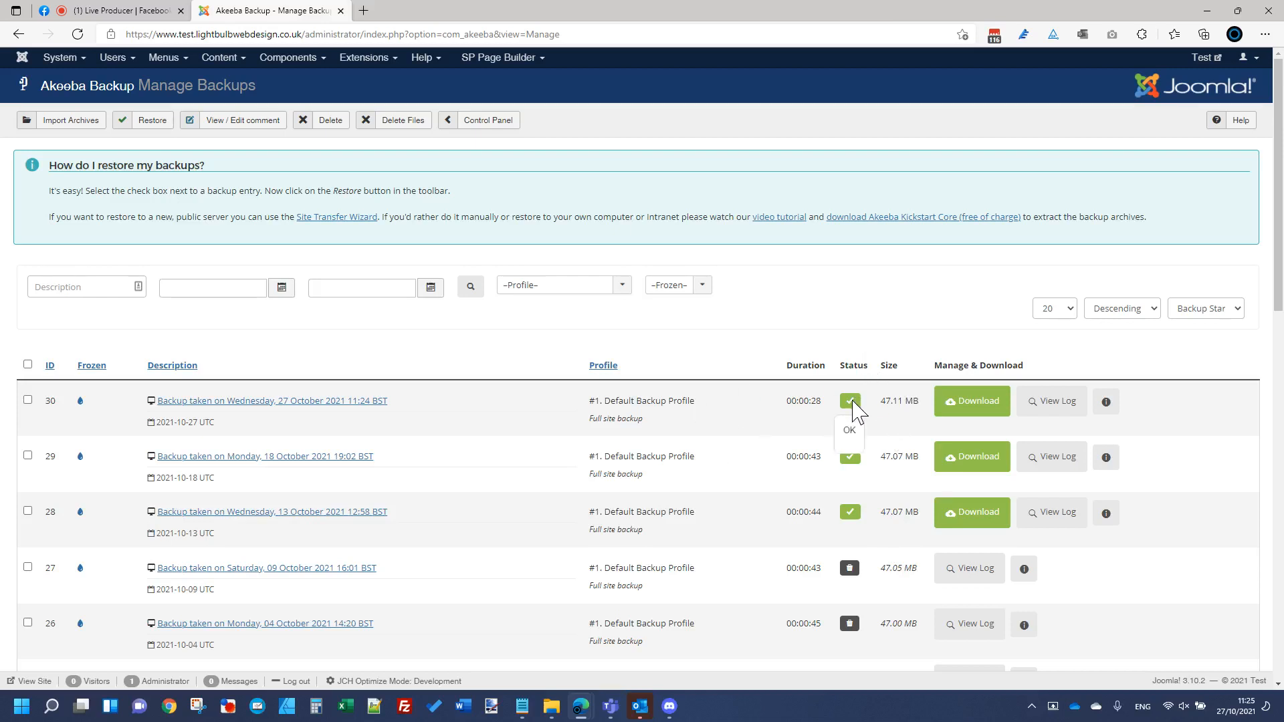
# Step: Cancel the browser download of backup 30, close the corruption warning, and return to the live stream dashboard
pyautogui.click(978, 410)
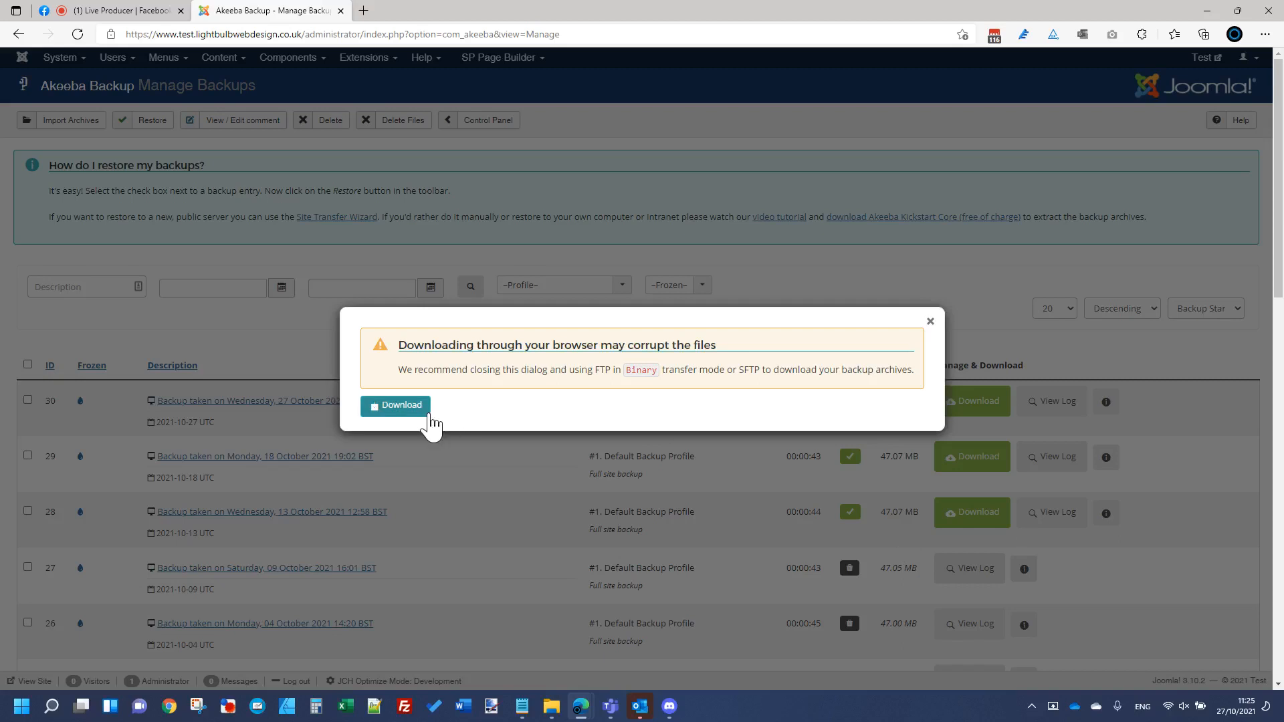
pyautogui.click(420, 410)
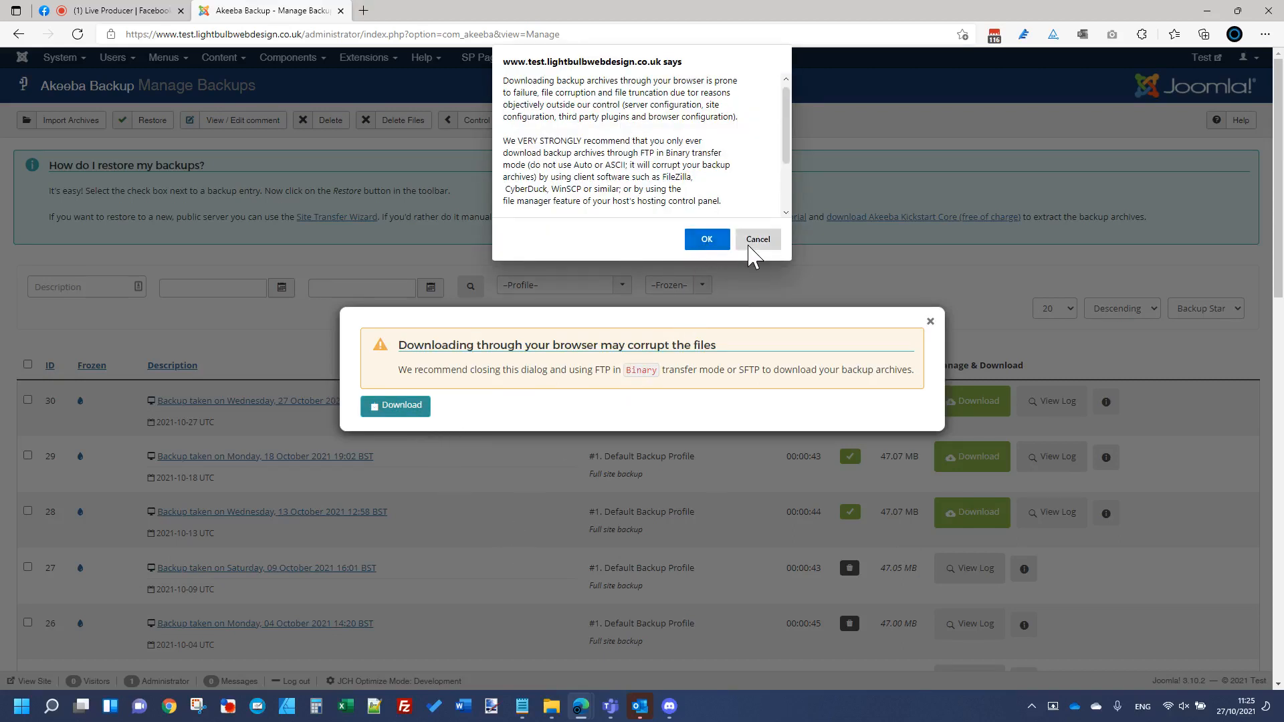
pyautogui.press('Escape')
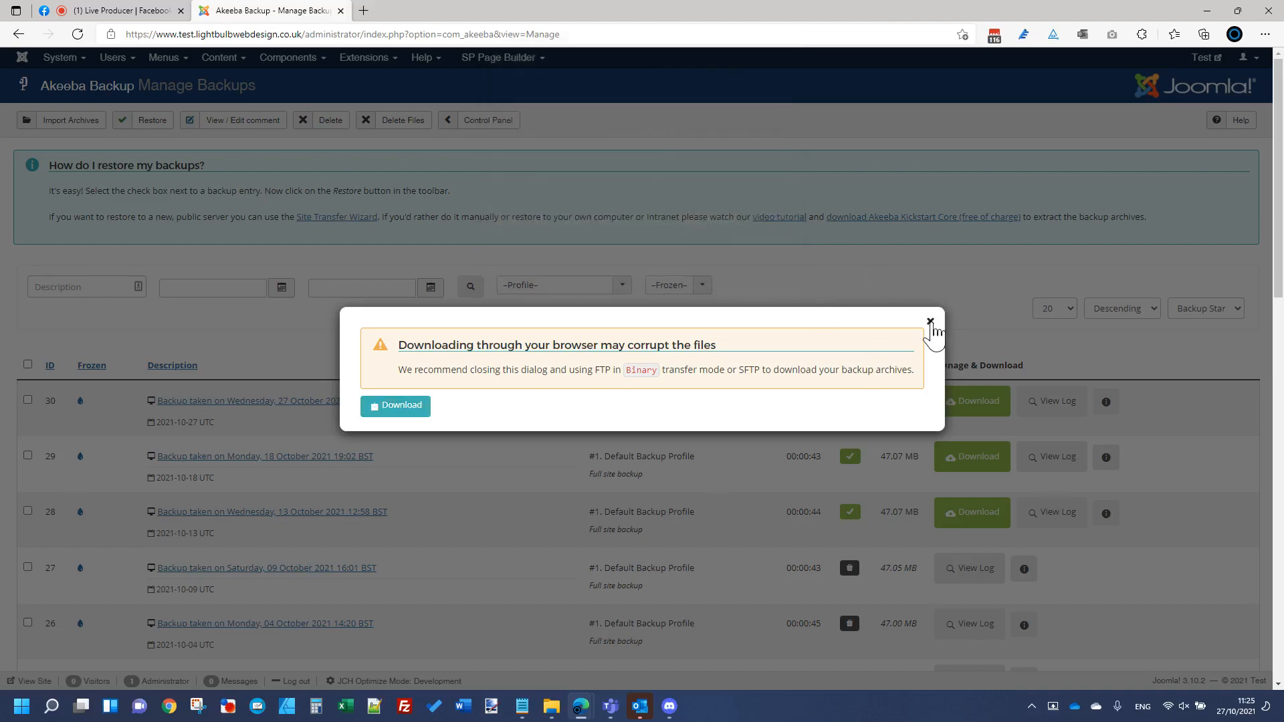
pyautogui.click(930, 321)
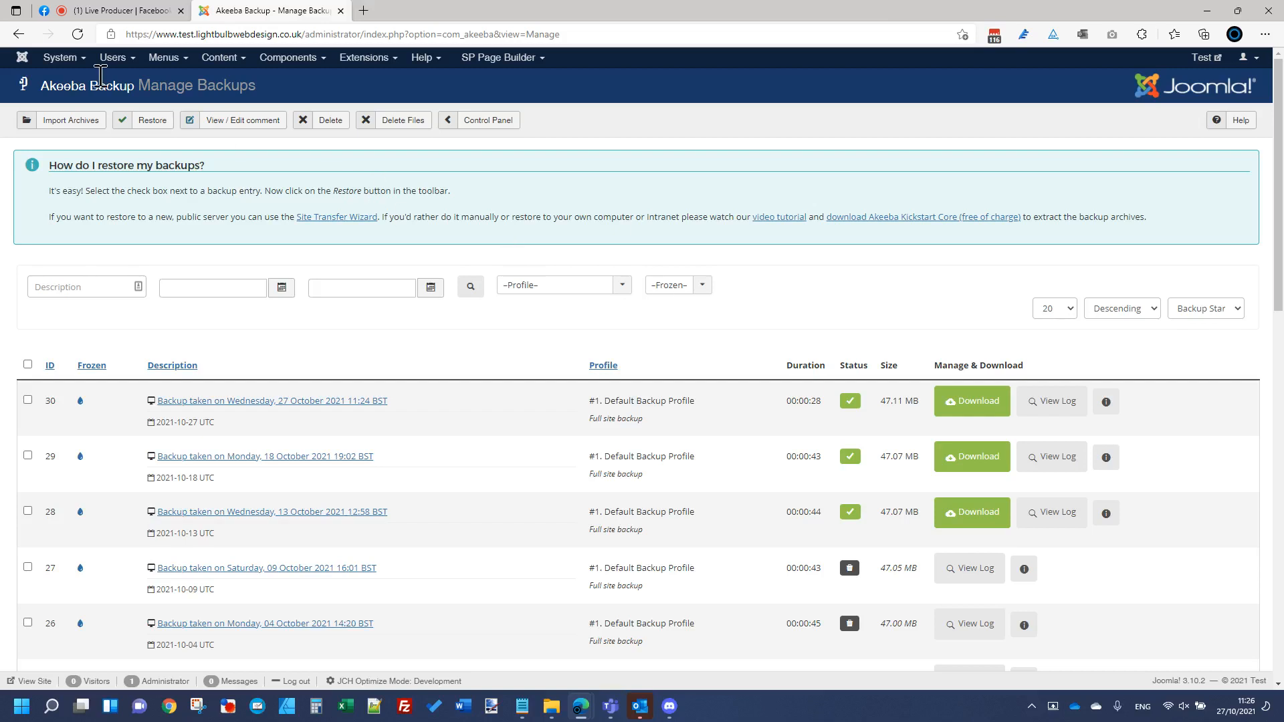
pyautogui.click(101, 10)
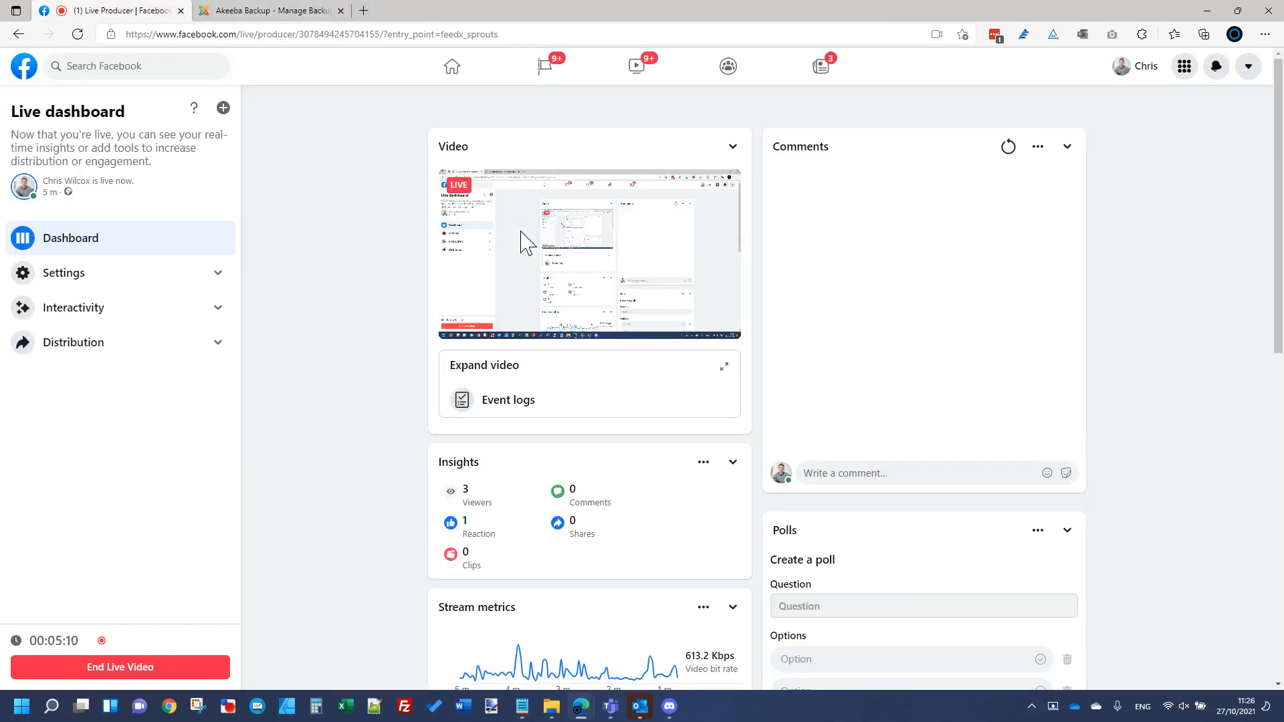
# Step: Go back to Joomla and reopen Akeeba Backup's Manage Backups list through Components
pyautogui.click(270, 11)
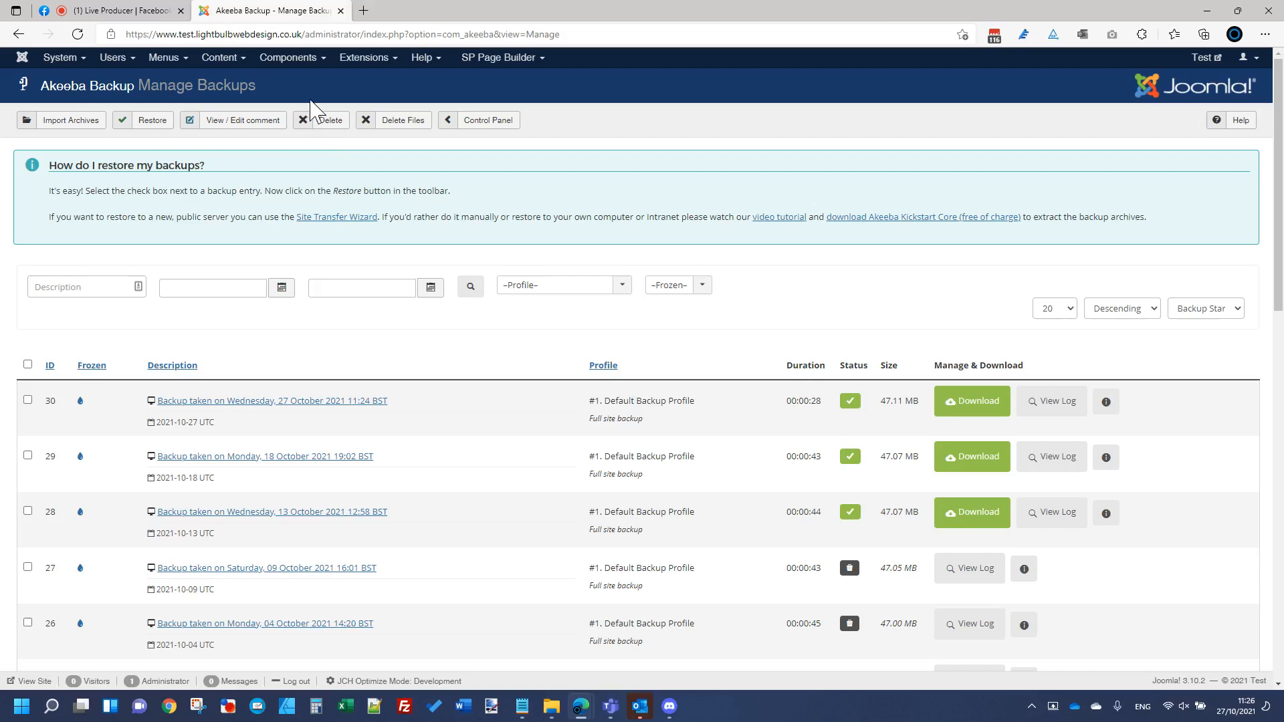
pyautogui.click(299, 59)
pyautogui.click(310, 87)
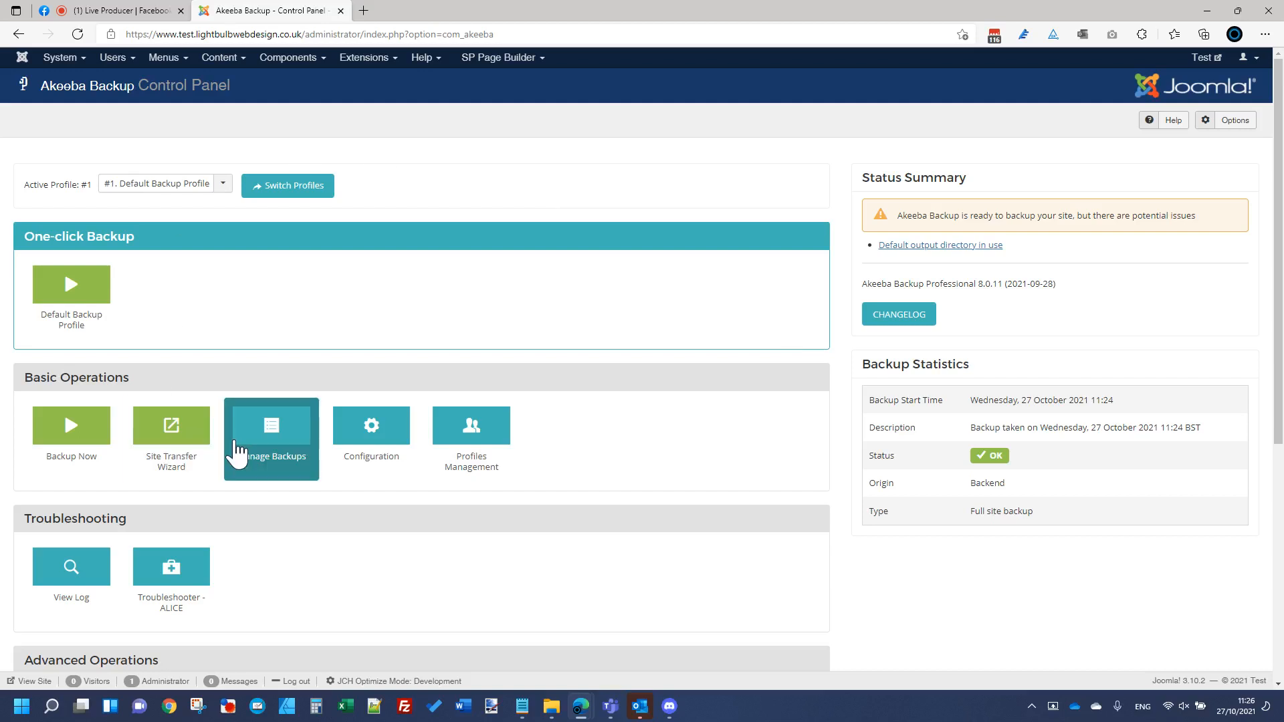
pyautogui.click(275, 434)
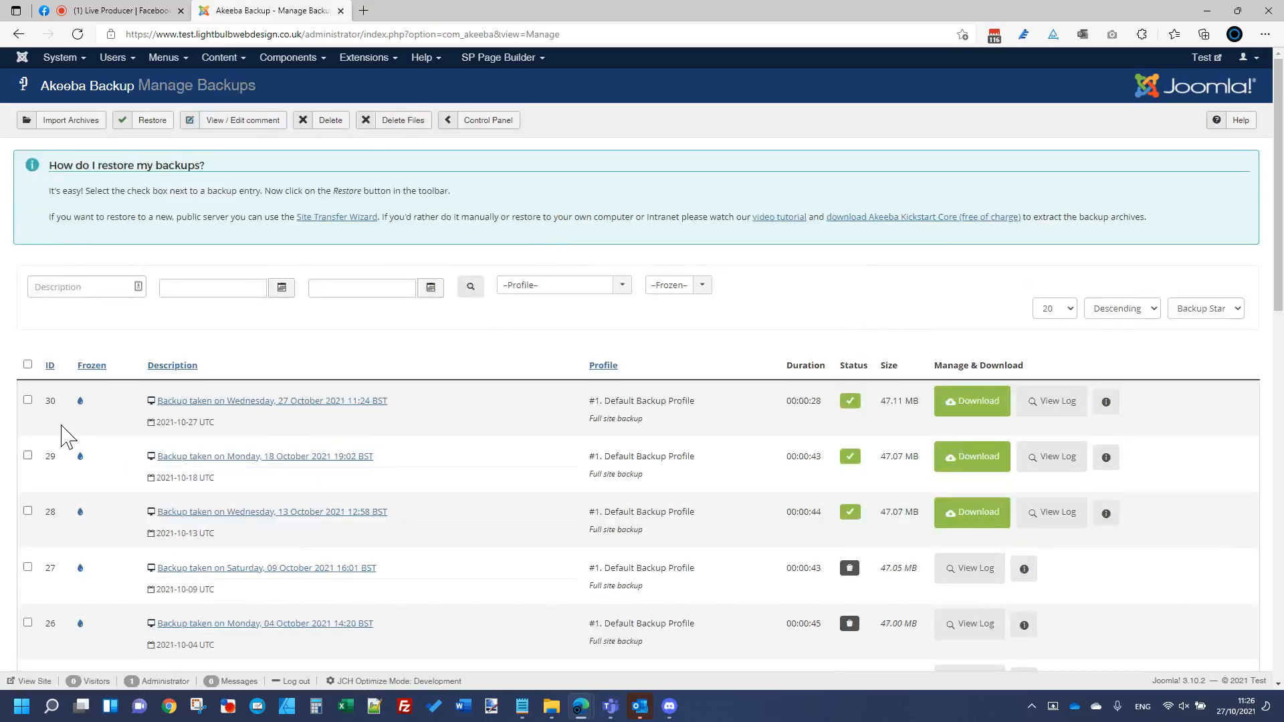
# Step: Restore backup 30 from 27 October 2021, extract the archive, and launch the restoration script
pyautogui.click(28, 401)
pyautogui.click(144, 127)
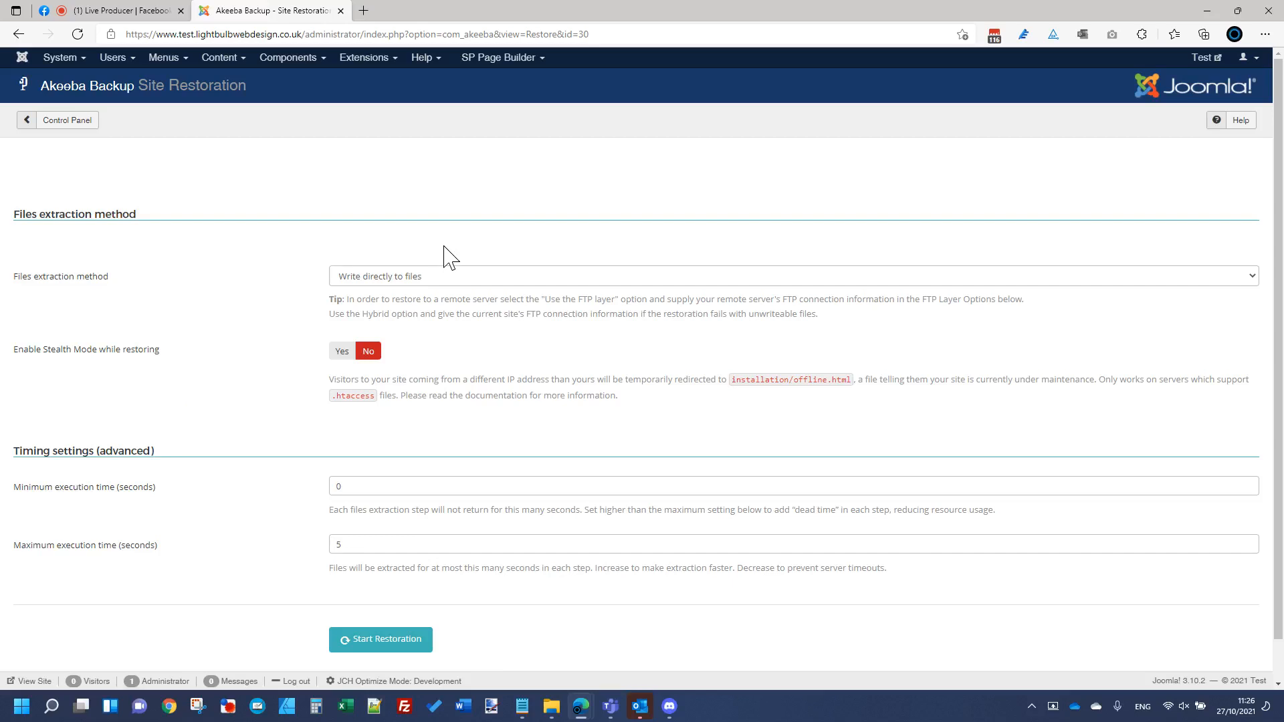
pyautogui.click(387, 642)
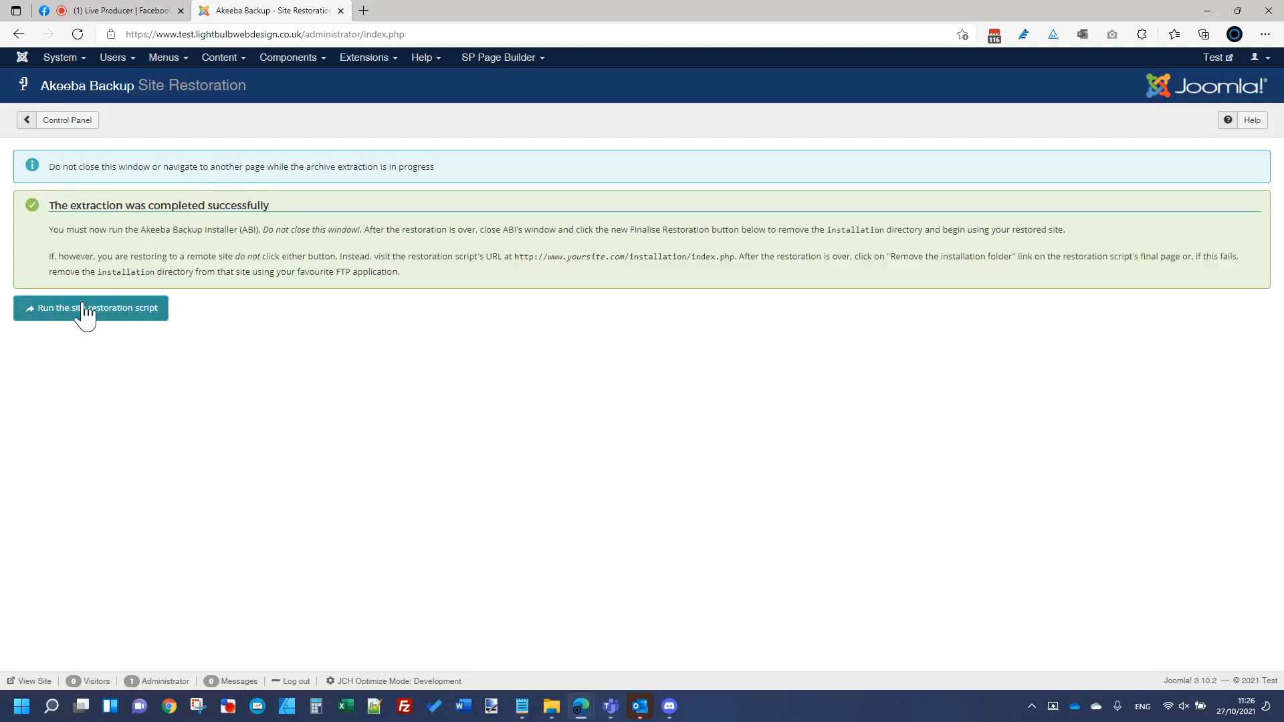
pyautogui.click(93, 309)
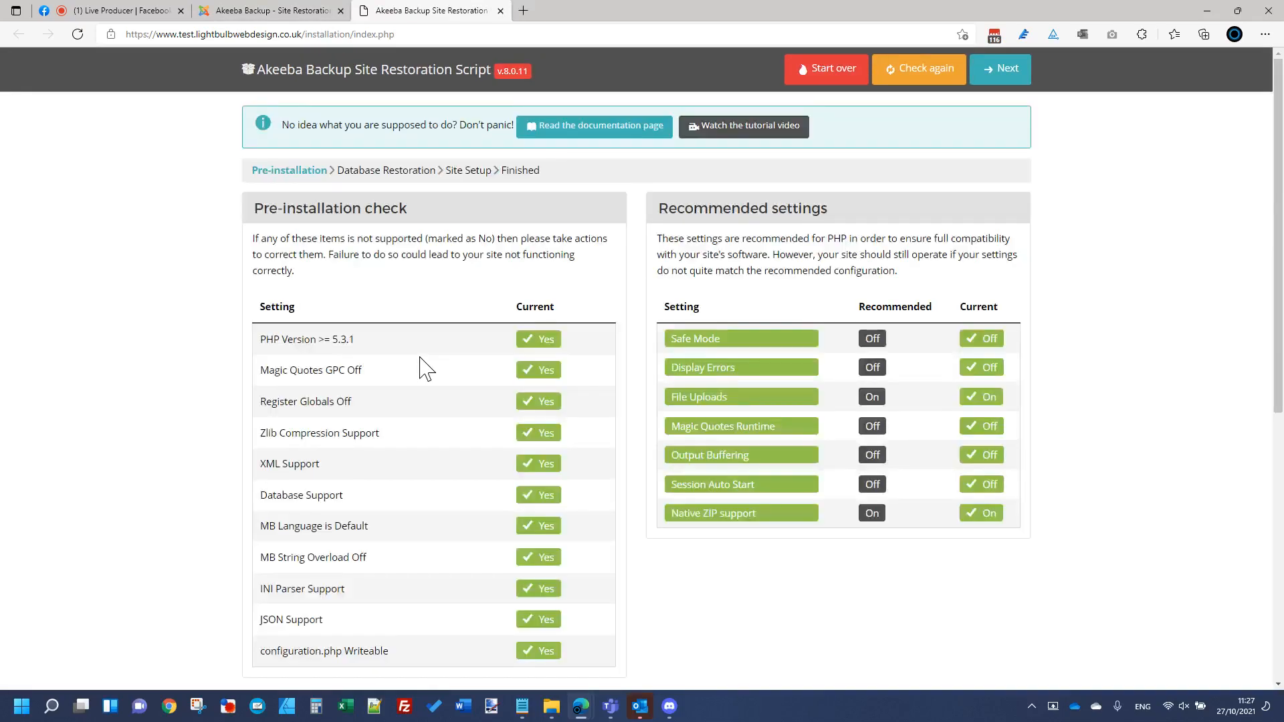
pyautogui.scroll(-6, 426, 368)
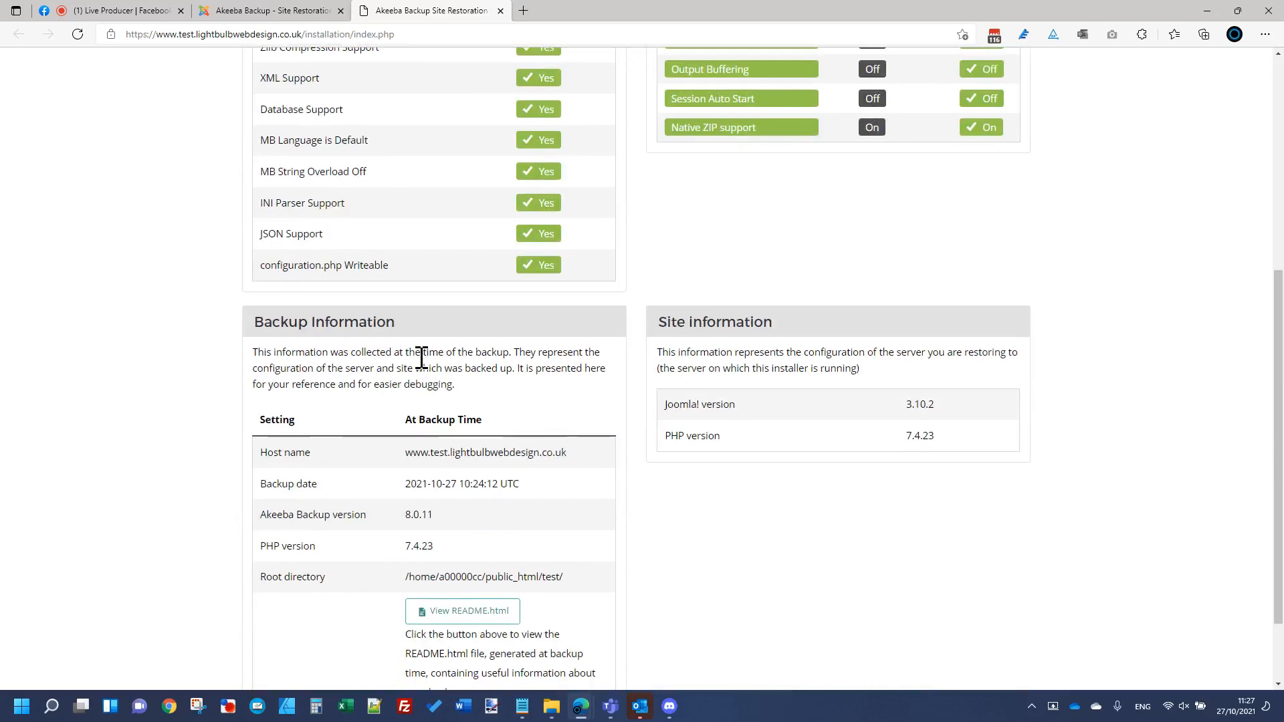
pyautogui.scroll(6, 421, 358)
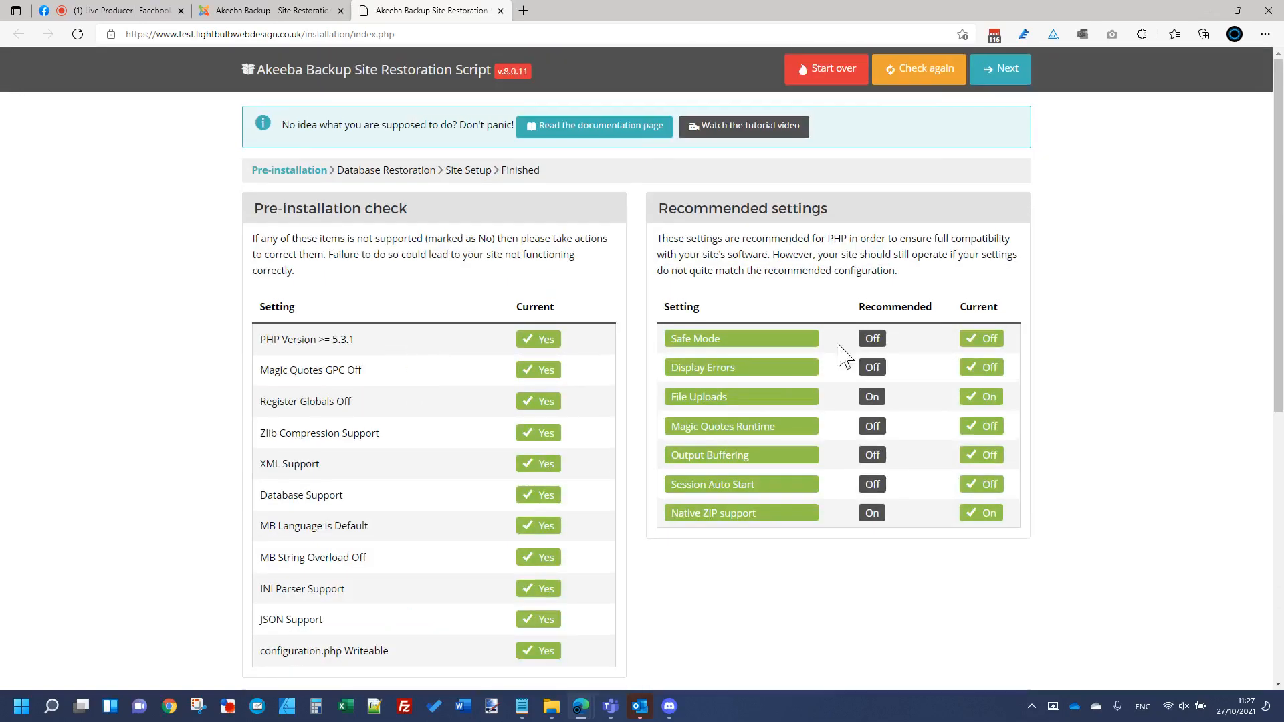
# Step: Restore the main database with existing tables set to Drop, accepting the password character warning
pyautogui.click(1006, 72)
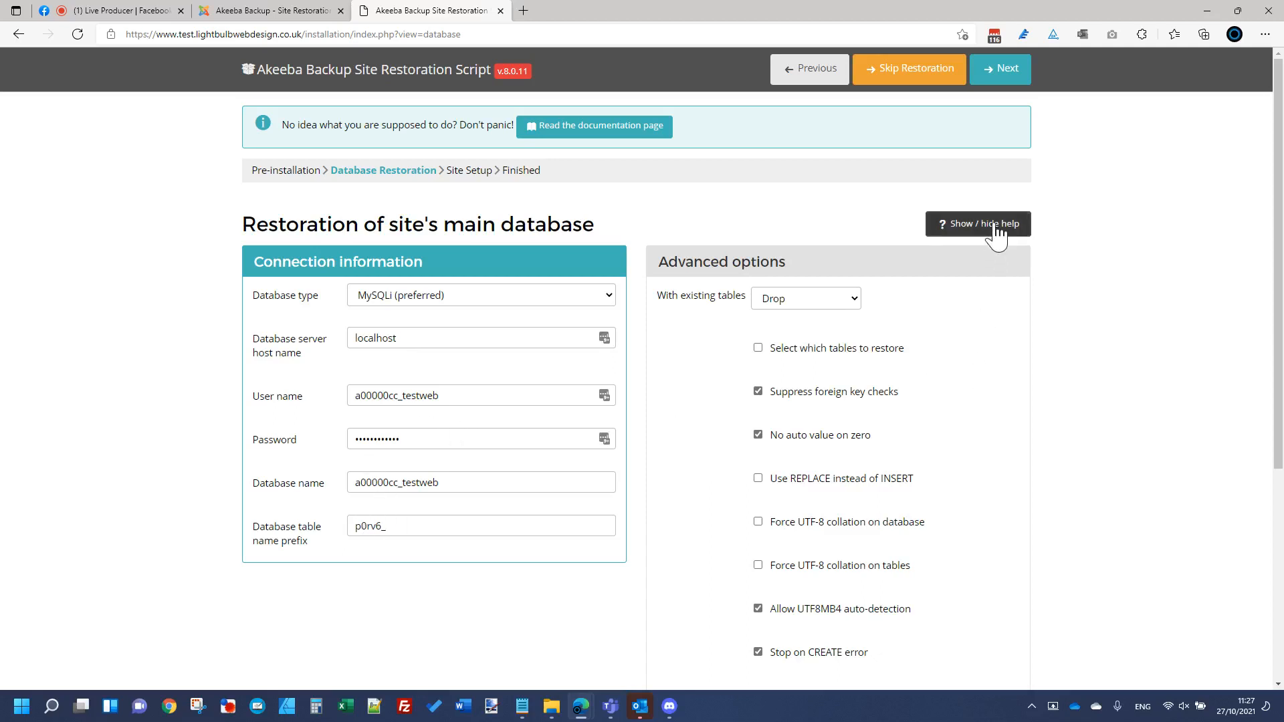
pyautogui.click(809, 305)
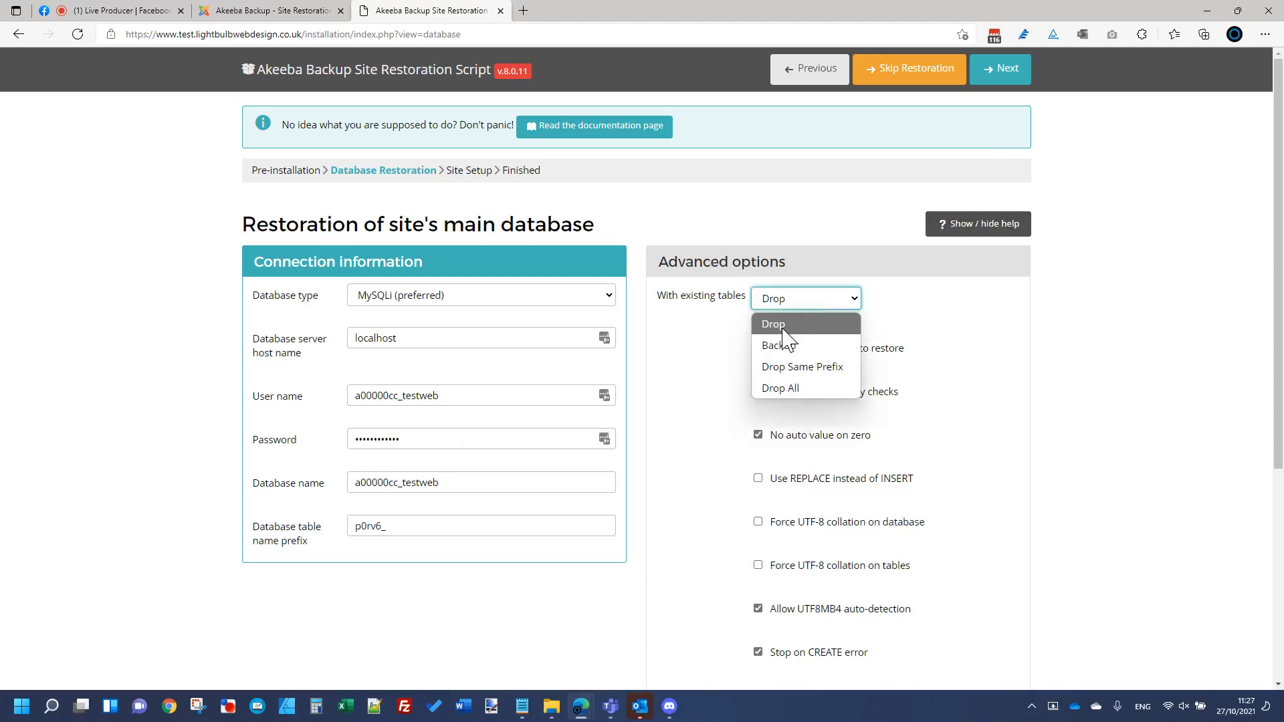
pyautogui.click(836, 324)
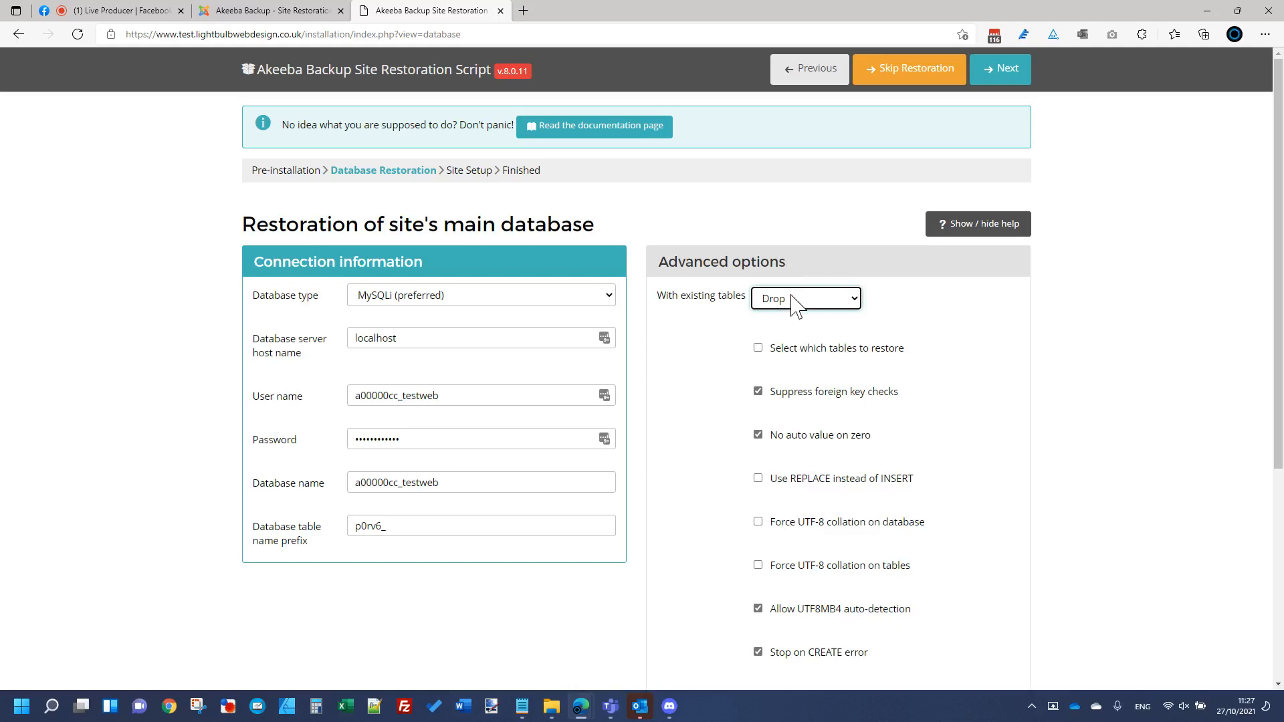
pyautogui.click(987, 279)
pyautogui.click(1008, 72)
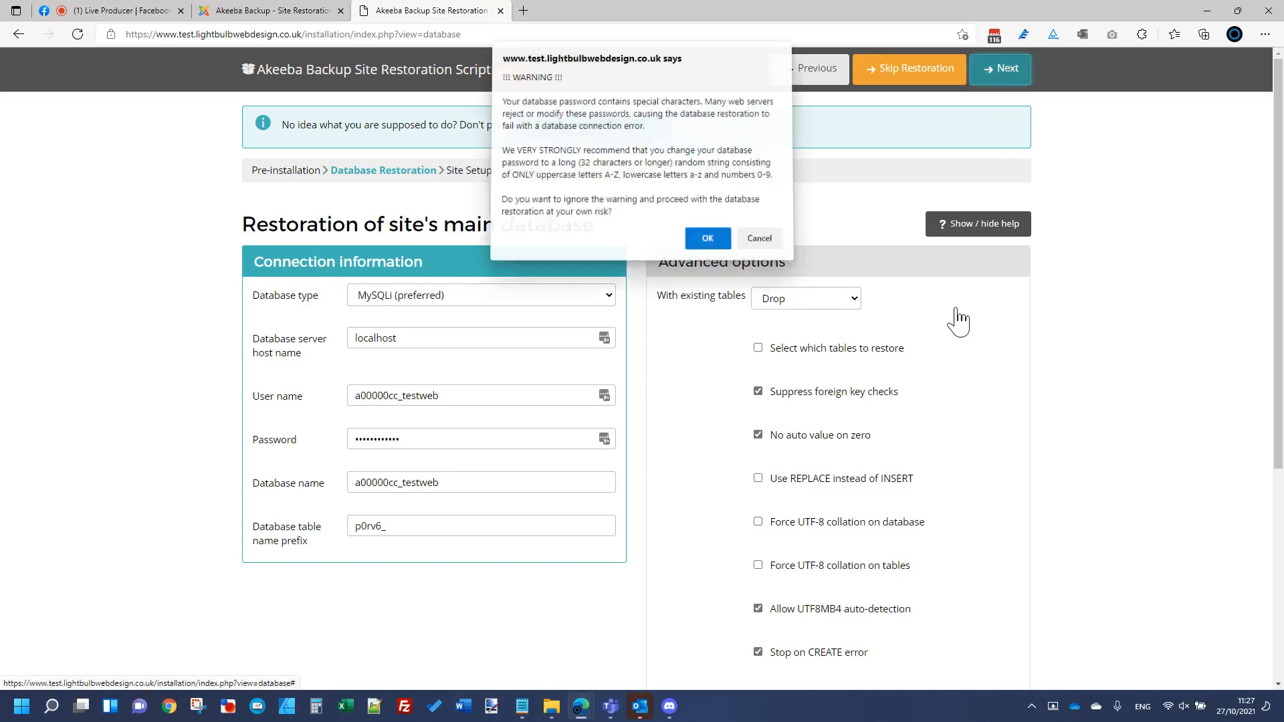
pyautogui.click(705, 243)
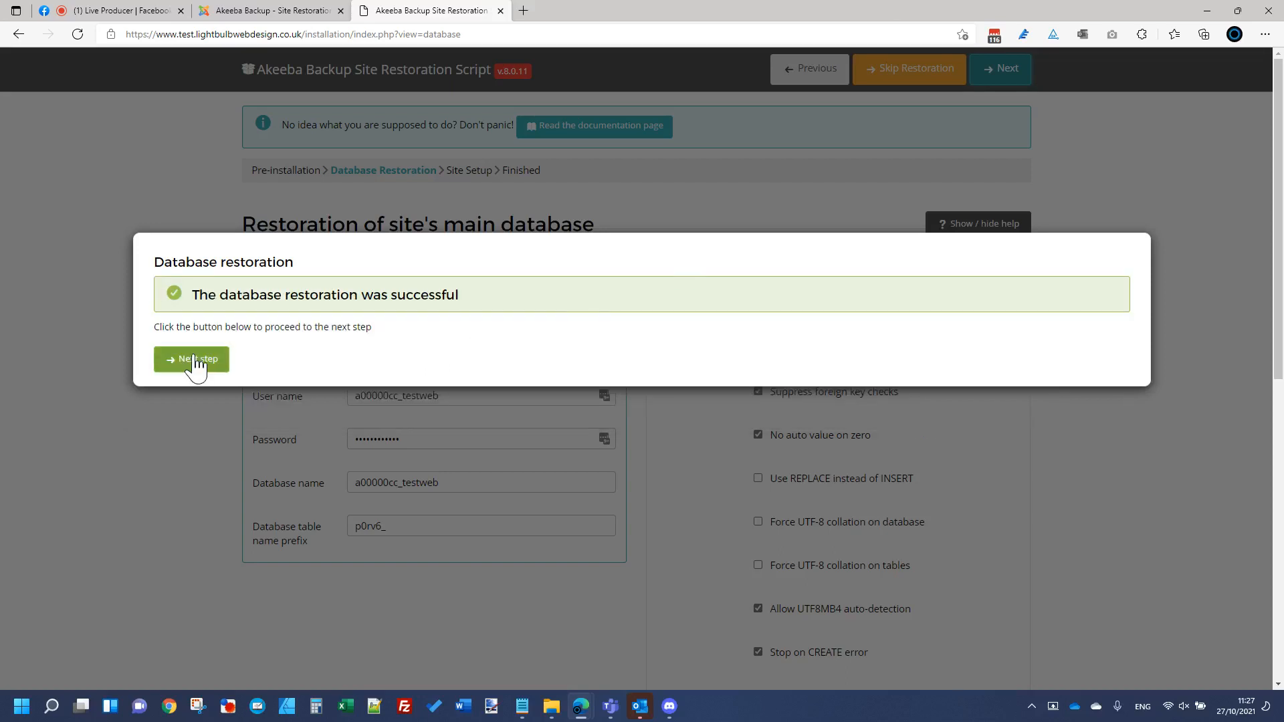
# Step: Go on to Site Setup, leaving .htaccess handling at No change
pyautogui.click(196, 365)
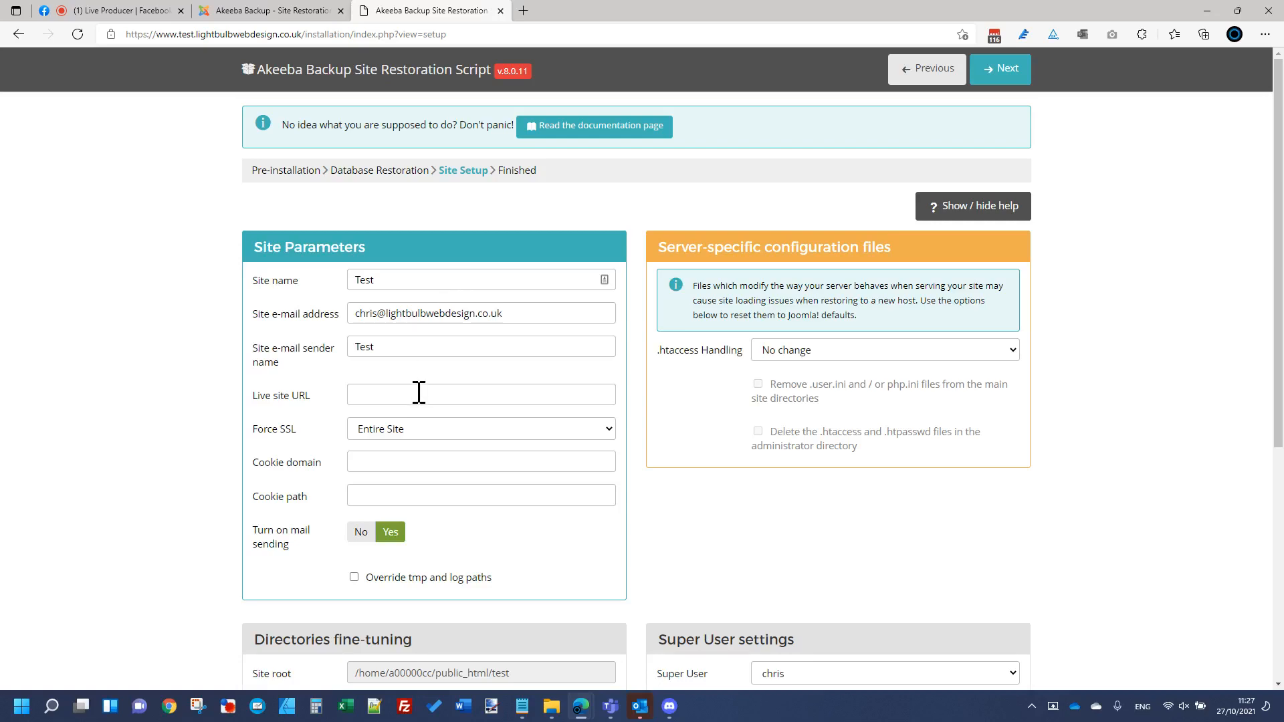
pyautogui.scroll(-2, 419, 390)
pyautogui.click(836, 254)
pyautogui.click(748, 401)
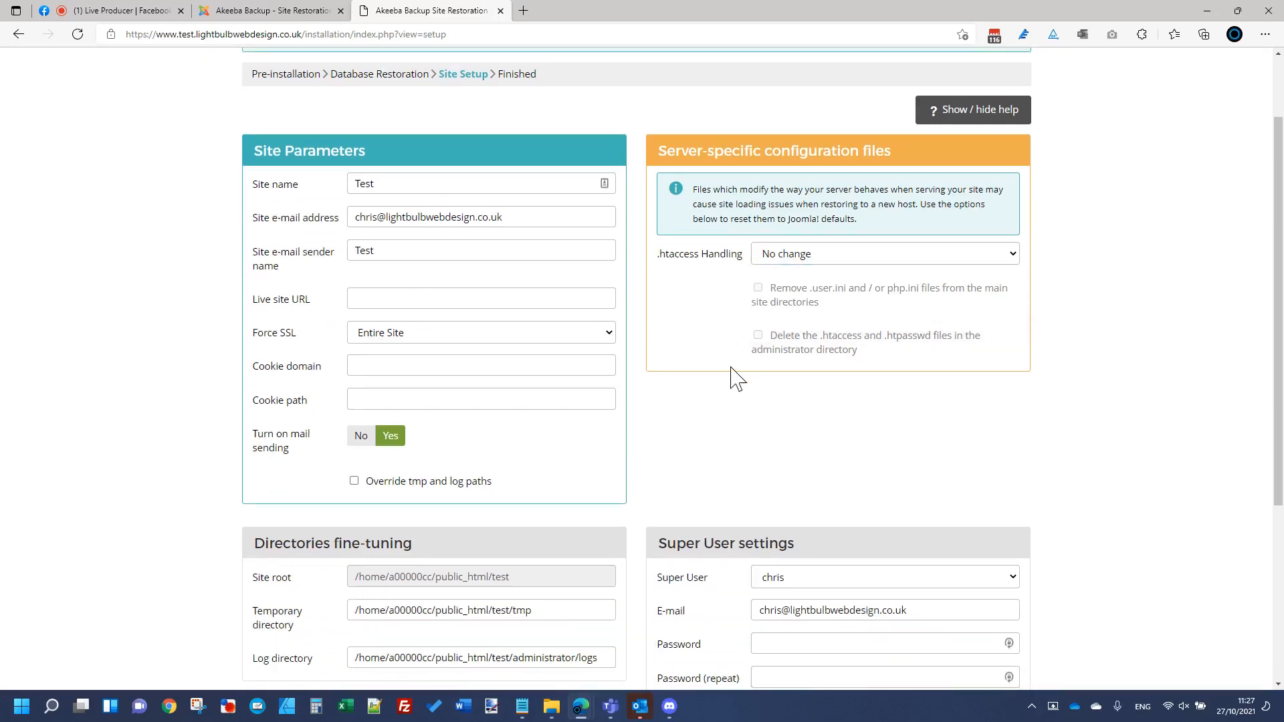
pyautogui.scroll(-4, 735, 378)
# Step: Paste the Super User password from Notepad into Password and Password (repeat)
pyautogui.click(824, 449)
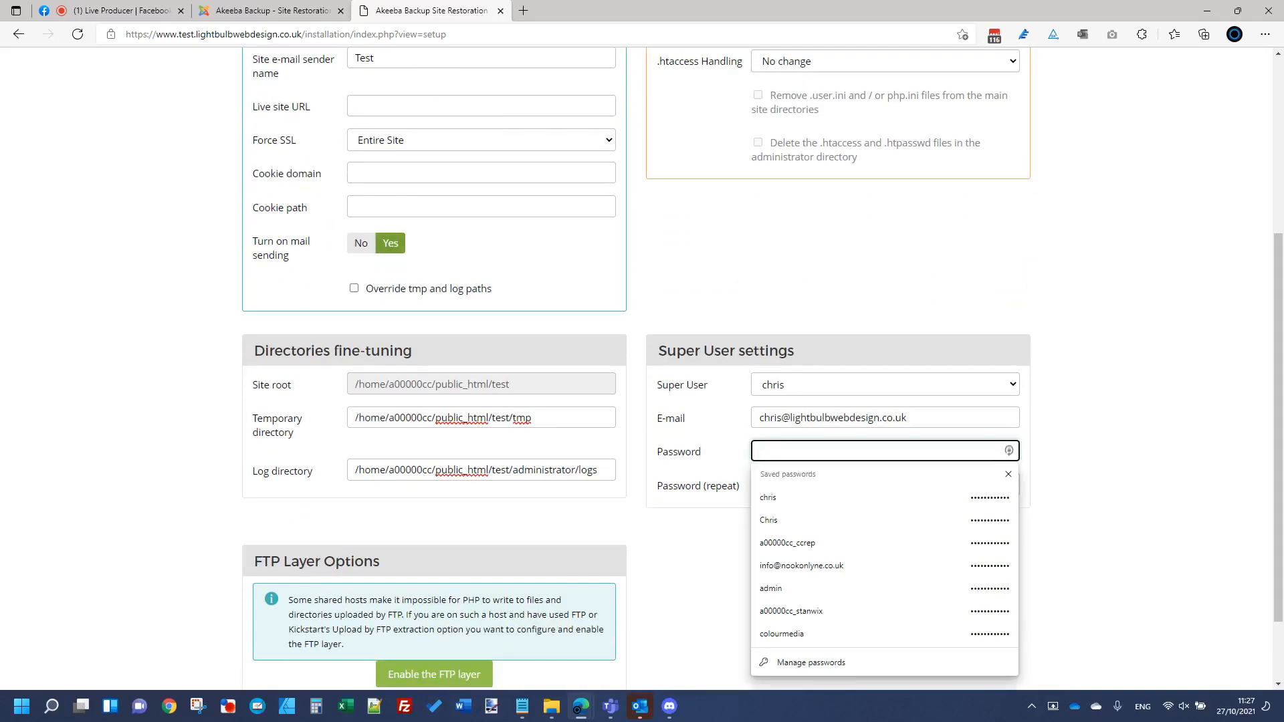
pyautogui.hotkey('alt', 'Tab')
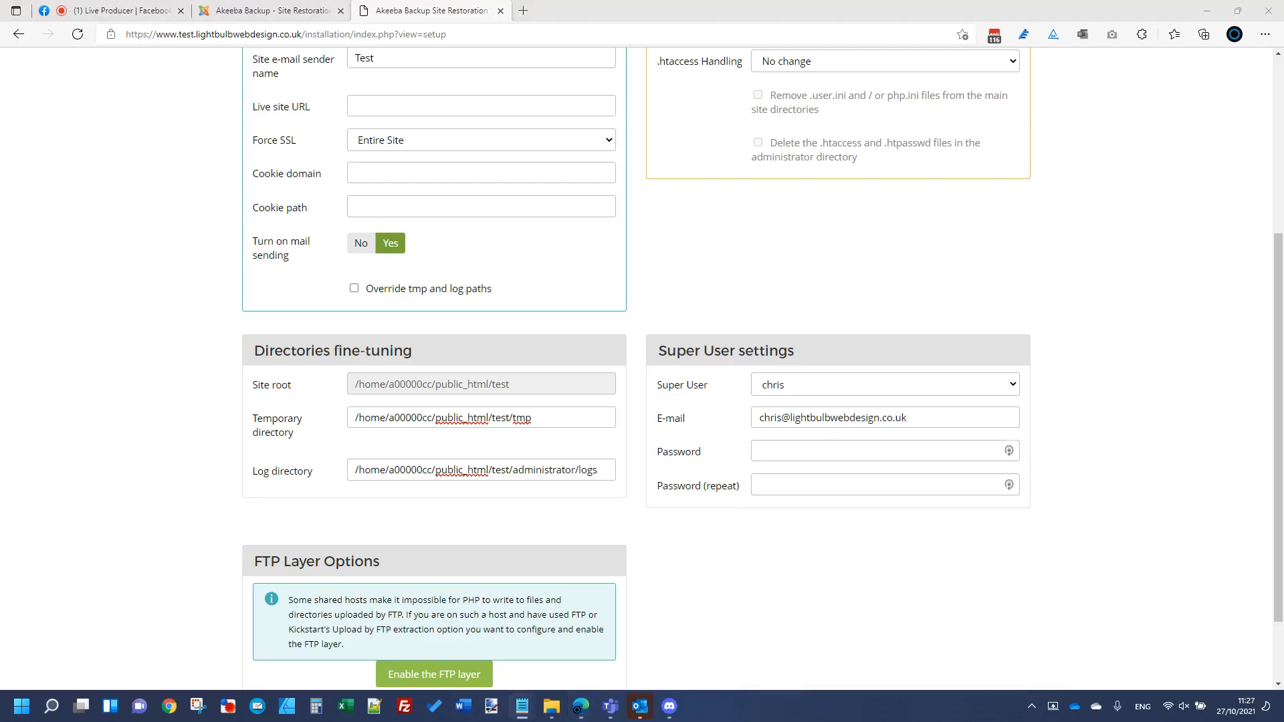
pyautogui.click(888, 450)
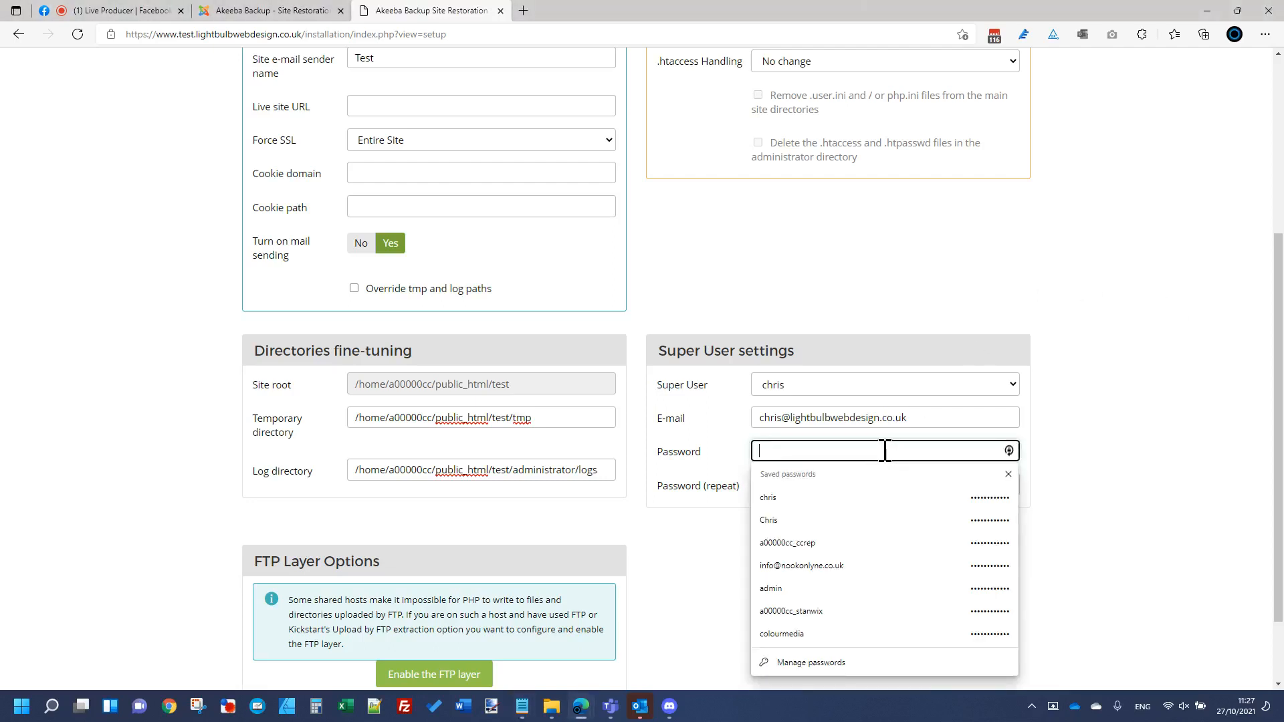
pyautogui.hotkey('ctrl', 'v')
pyautogui.click(896, 485)
pyautogui.hotkey('ctrl', 'v')
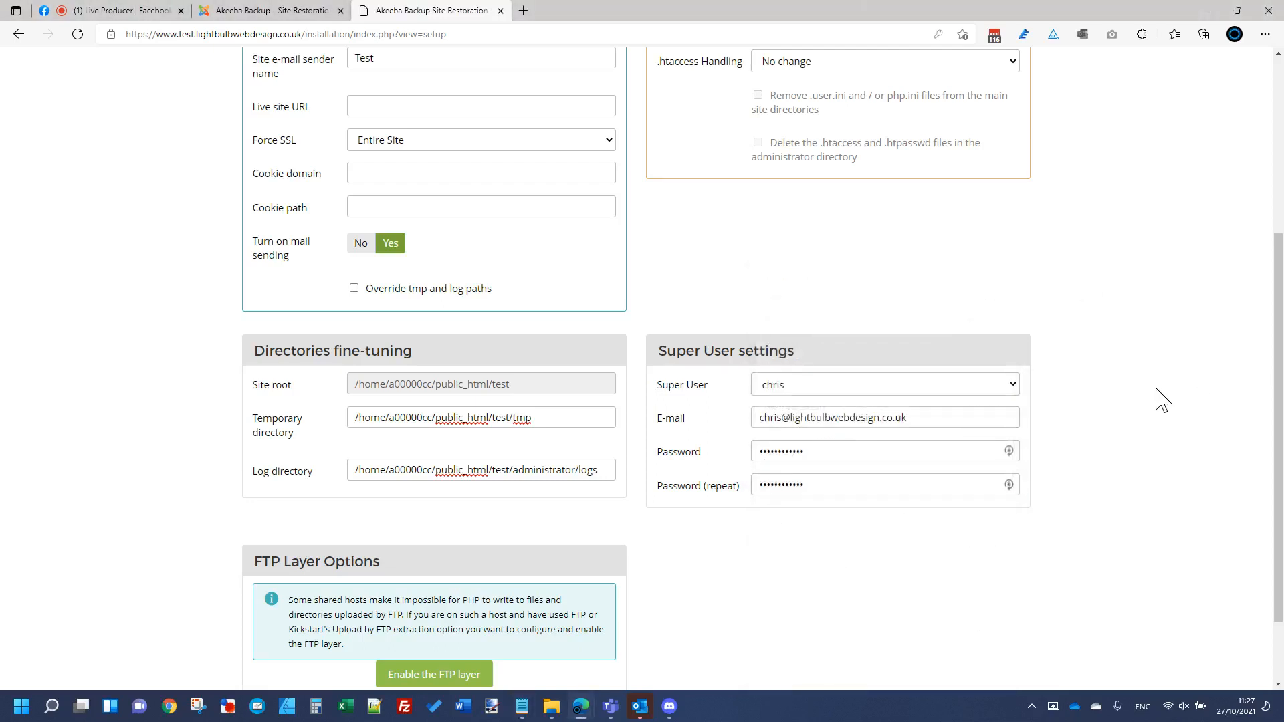
pyautogui.scroll(5, 1163, 400)
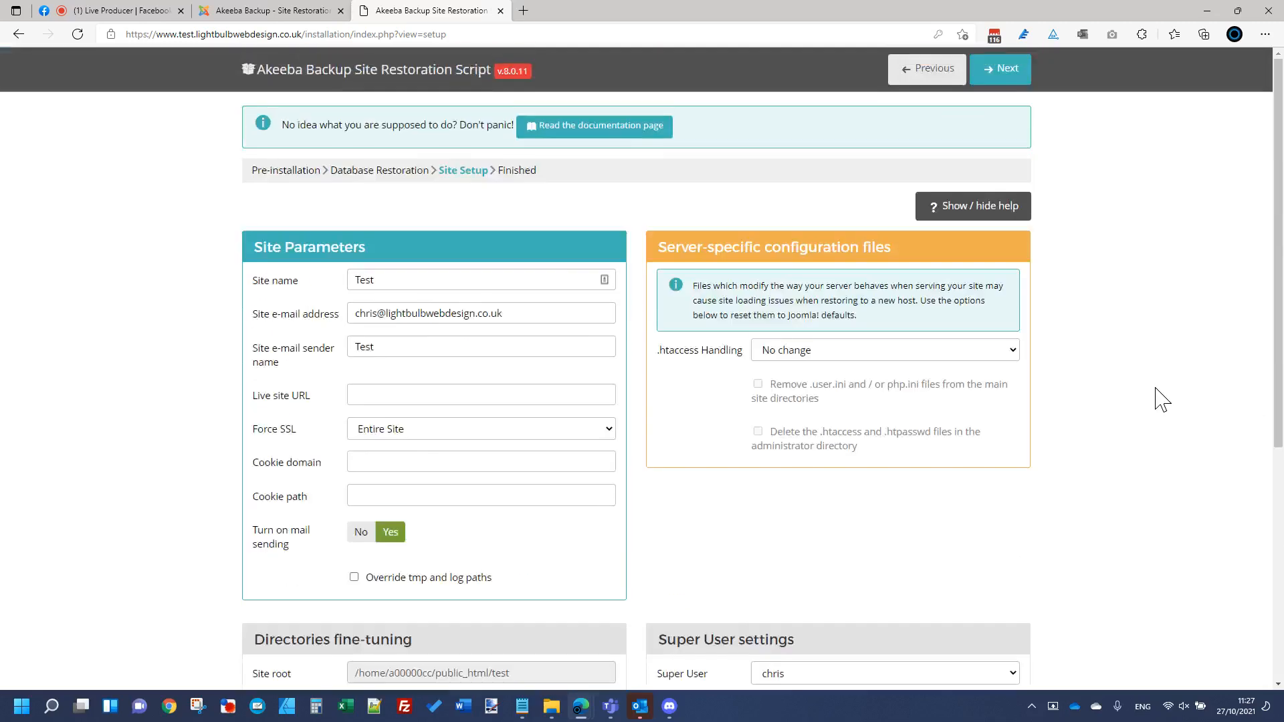
# Step: Remove the installation directory, view the restored site's front page, then return to the administrator restoration page
pyautogui.click(1002, 82)
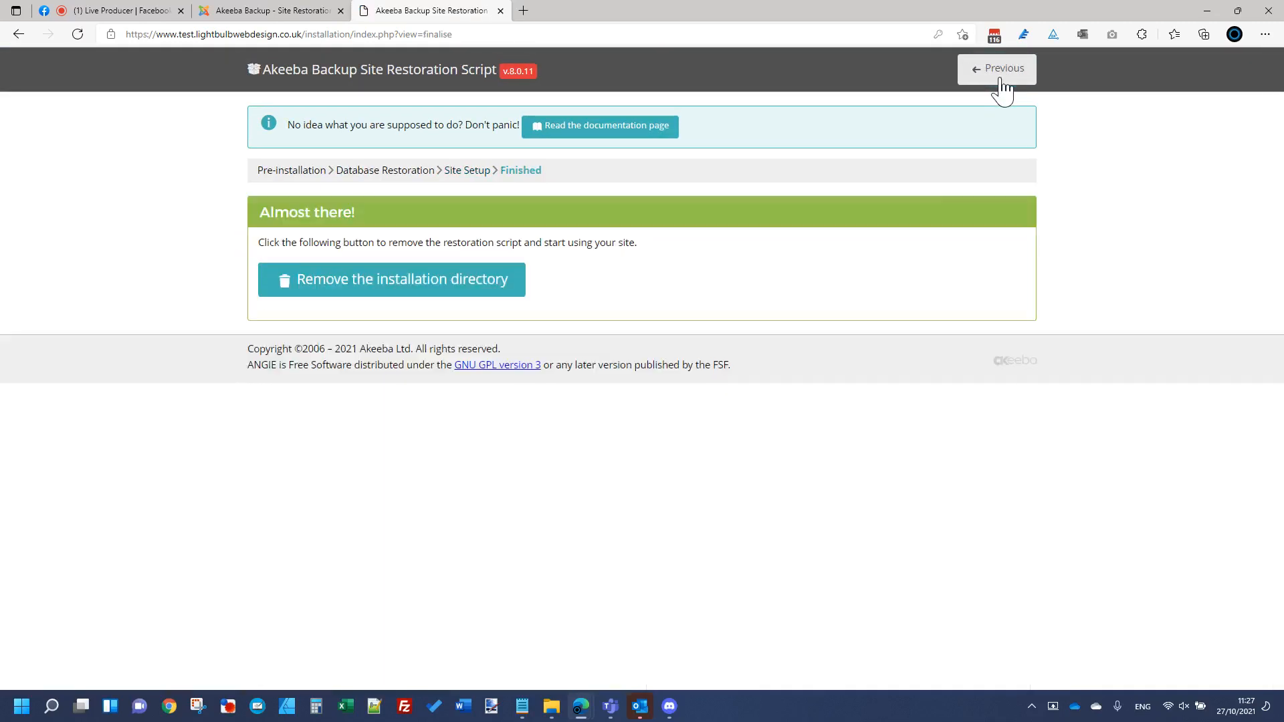
pyautogui.click(380, 301)
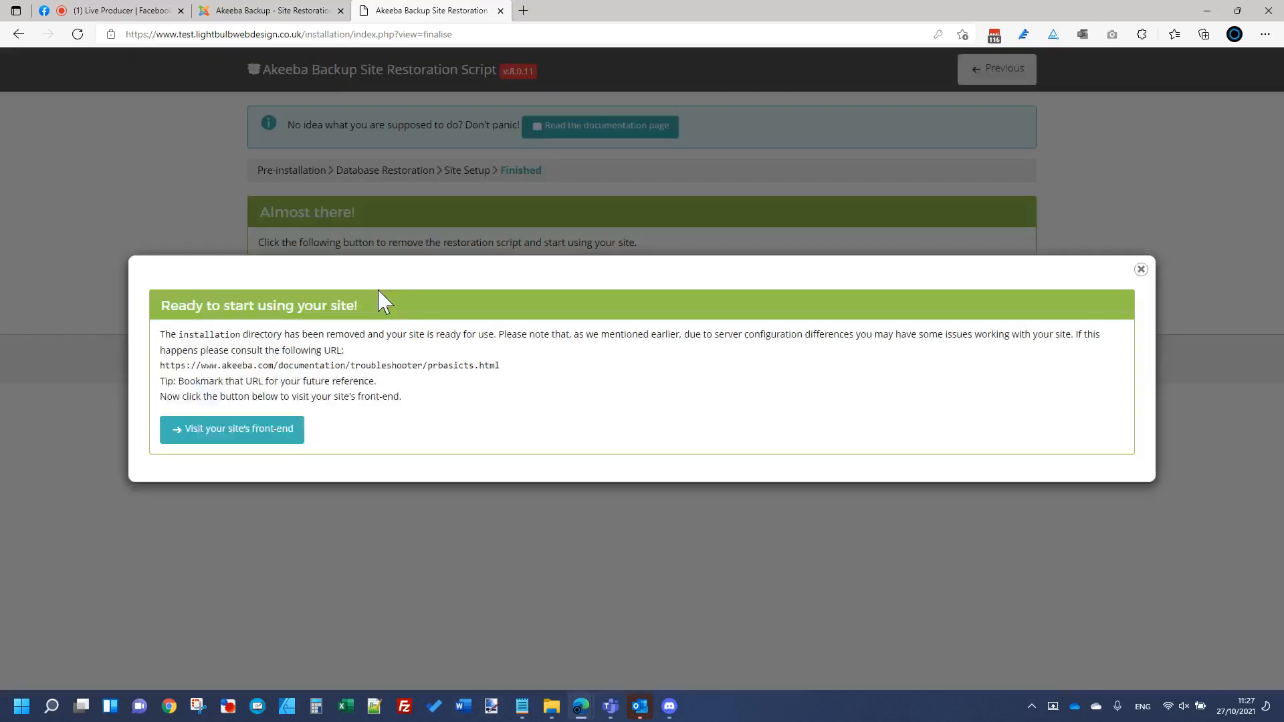
pyautogui.click(197, 442)
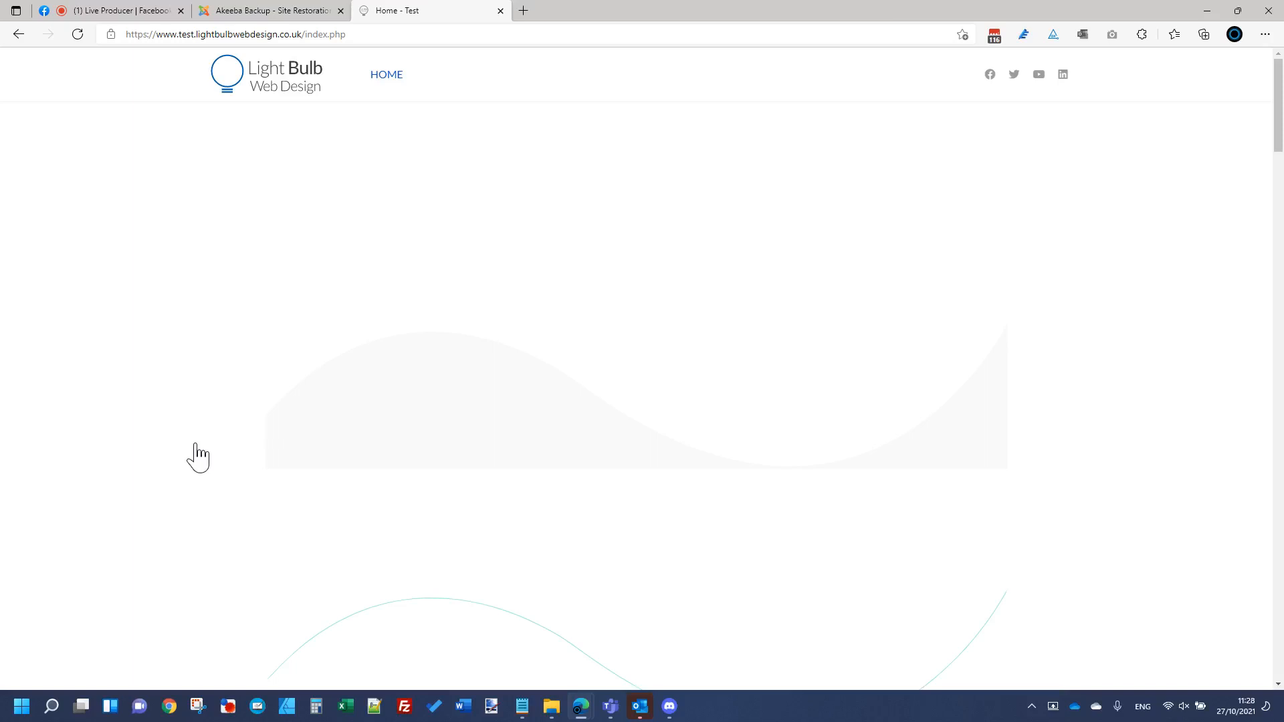
pyautogui.scroll(-5, 321, 539)
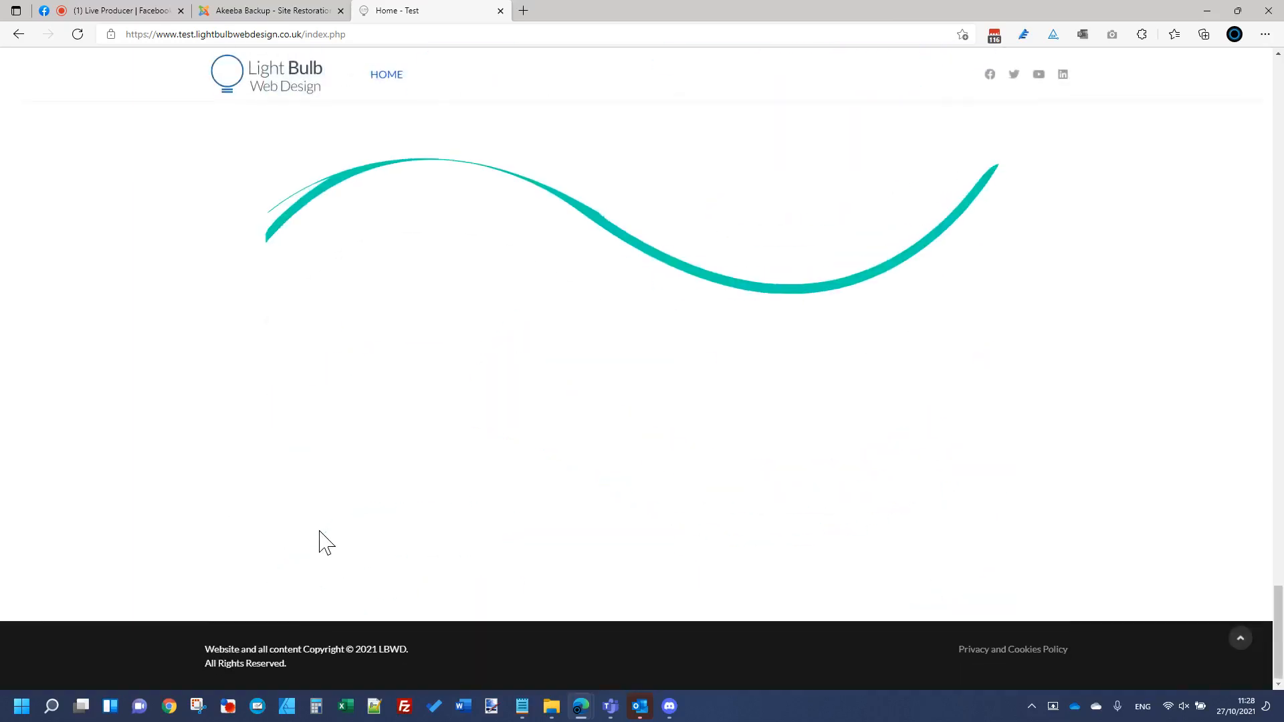
pyautogui.scroll(5, 321, 539)
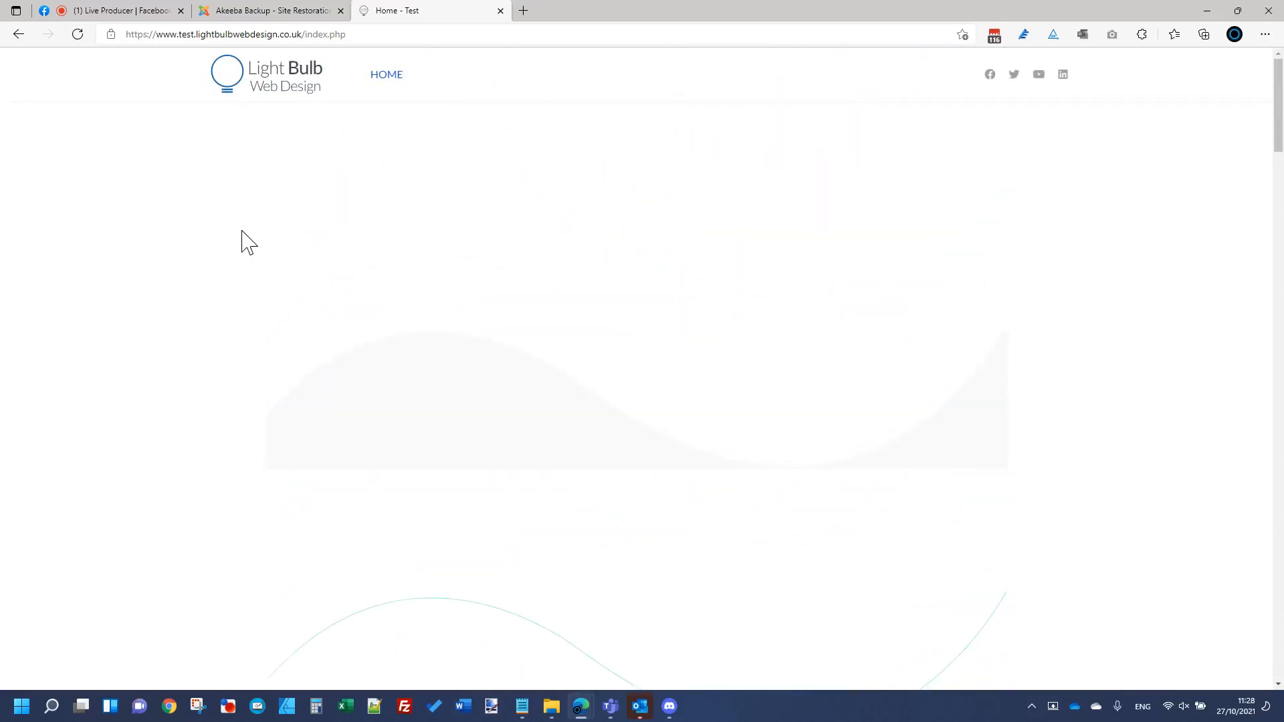
pyautogui.click(231, 10)
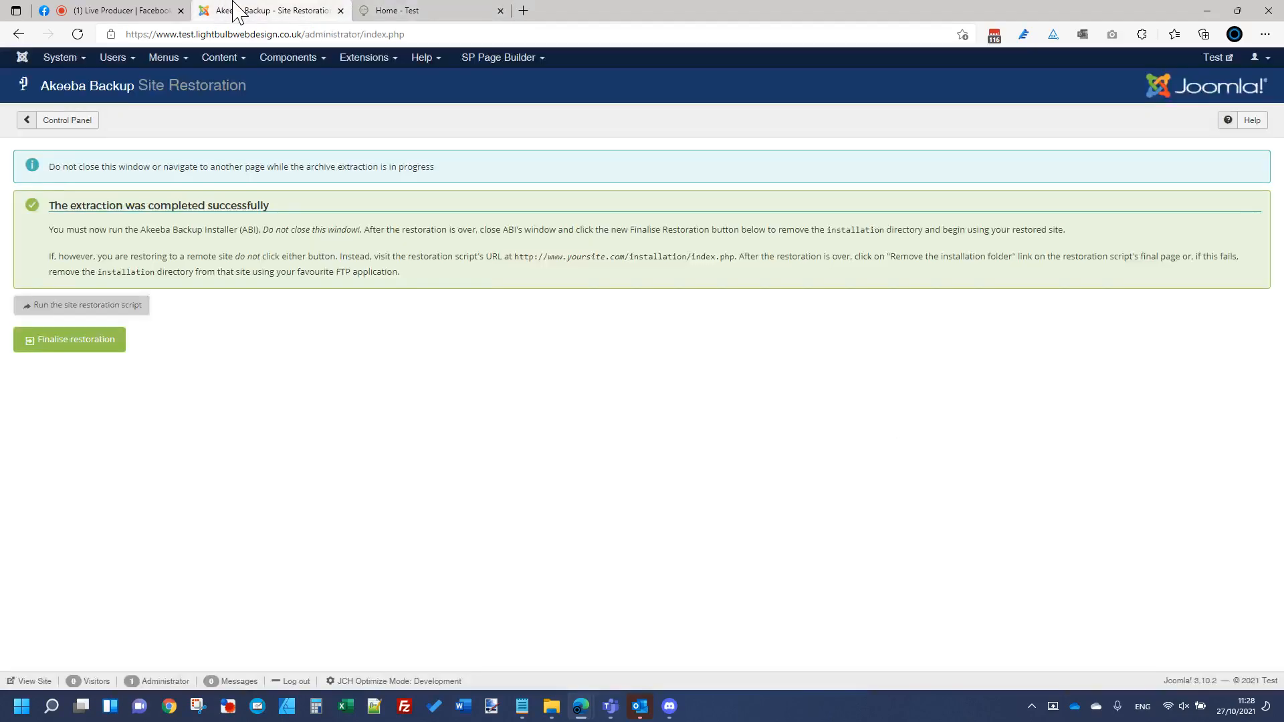
# Step: Finish the restoration and log into the restored site's administrator with the correct pasted password
pyautogui.click(105, 345)
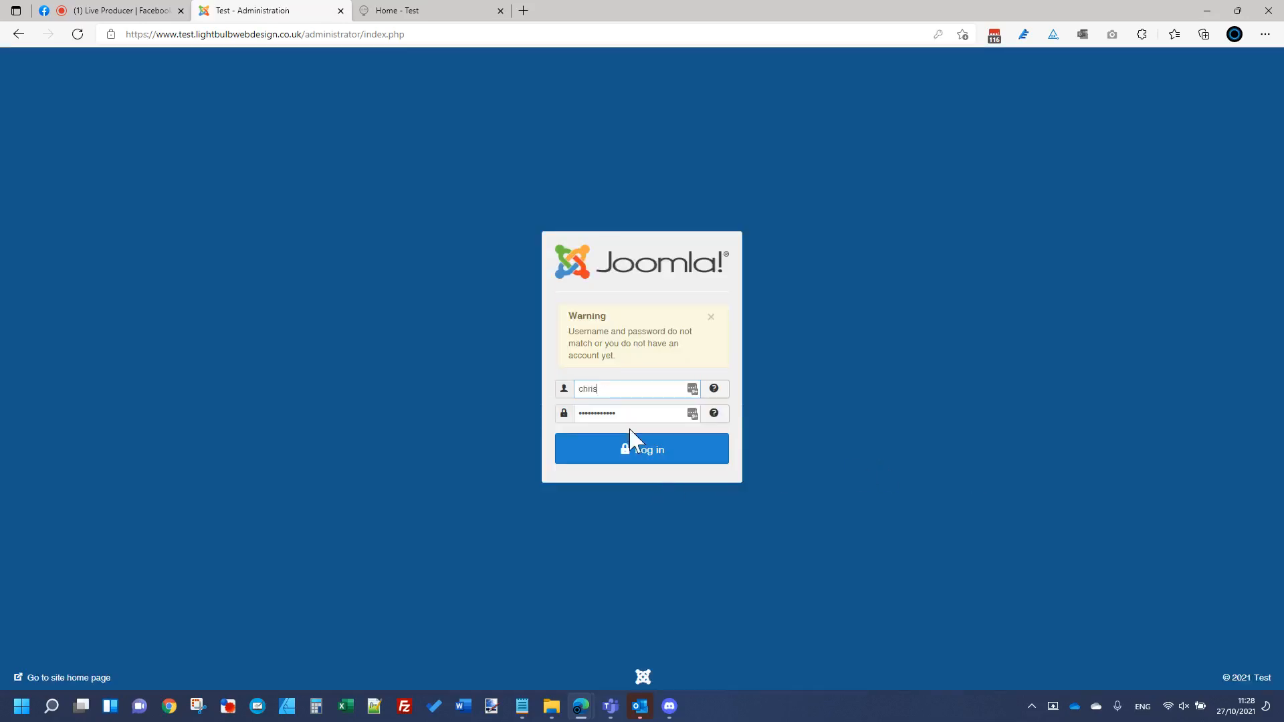
pyautogui.doubleClick(629, 415)
pyautogui.hotkey('ctrl', 'v')
pyautogui.press('Return')
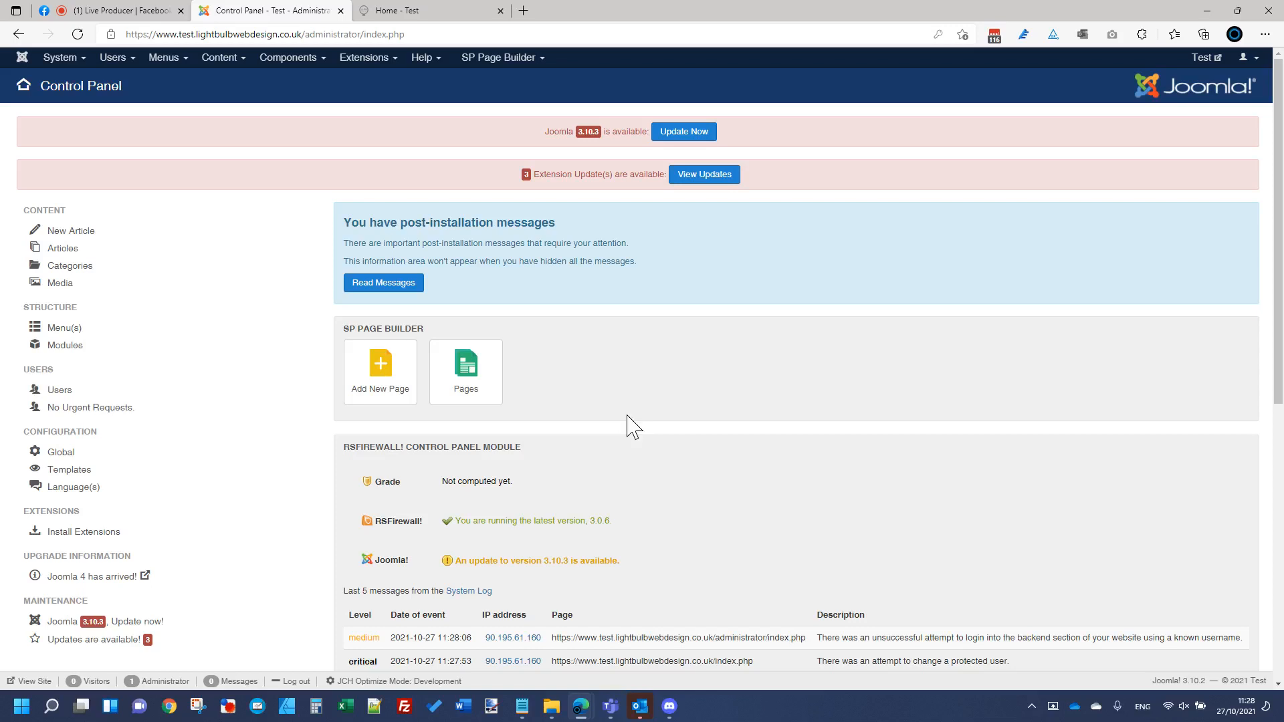
pyautogui.click(153, 10)
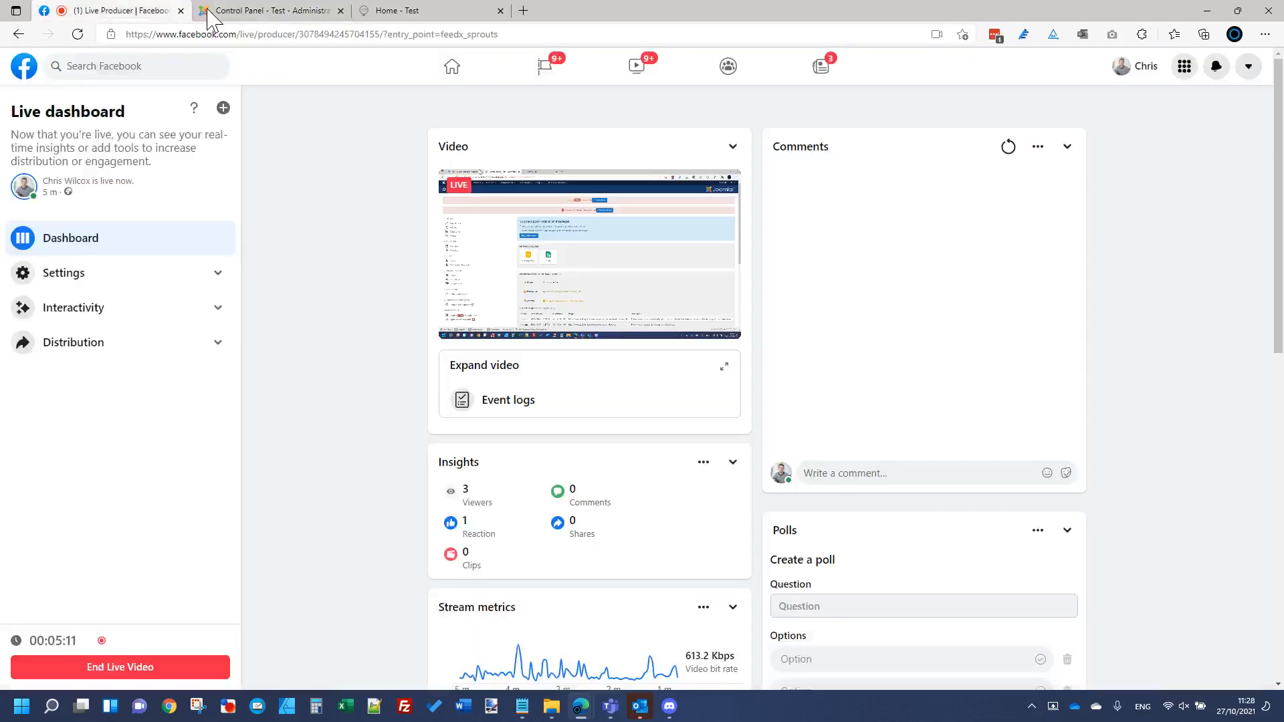
# Step: Glance at the Facebook Live dashboard, then go back to the Joomla Control Panel tab
pyautogui.click(304, 289)
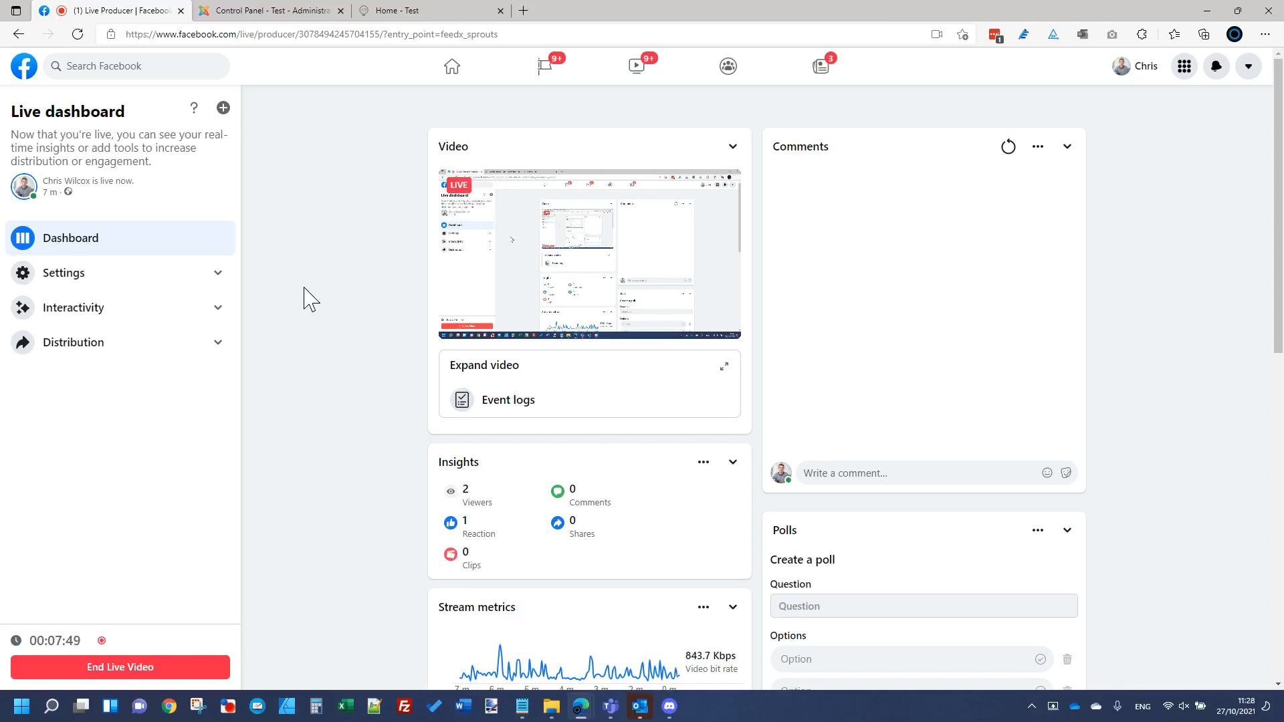
pyautogui.click(273, 11)
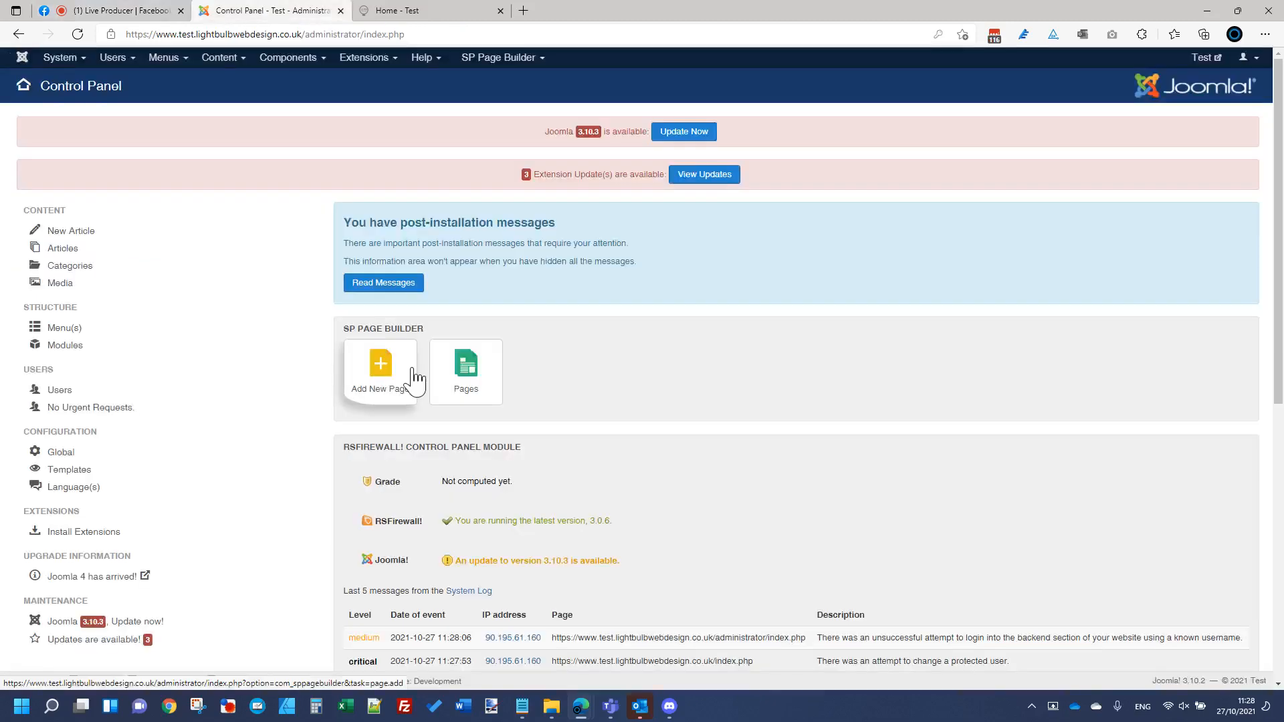
# Step: Open Components > Akeeba Backup and go to the Default Backup Profile's Configuration page
pyautogui.click(312, 59)
pyautogui.click(319, 81)
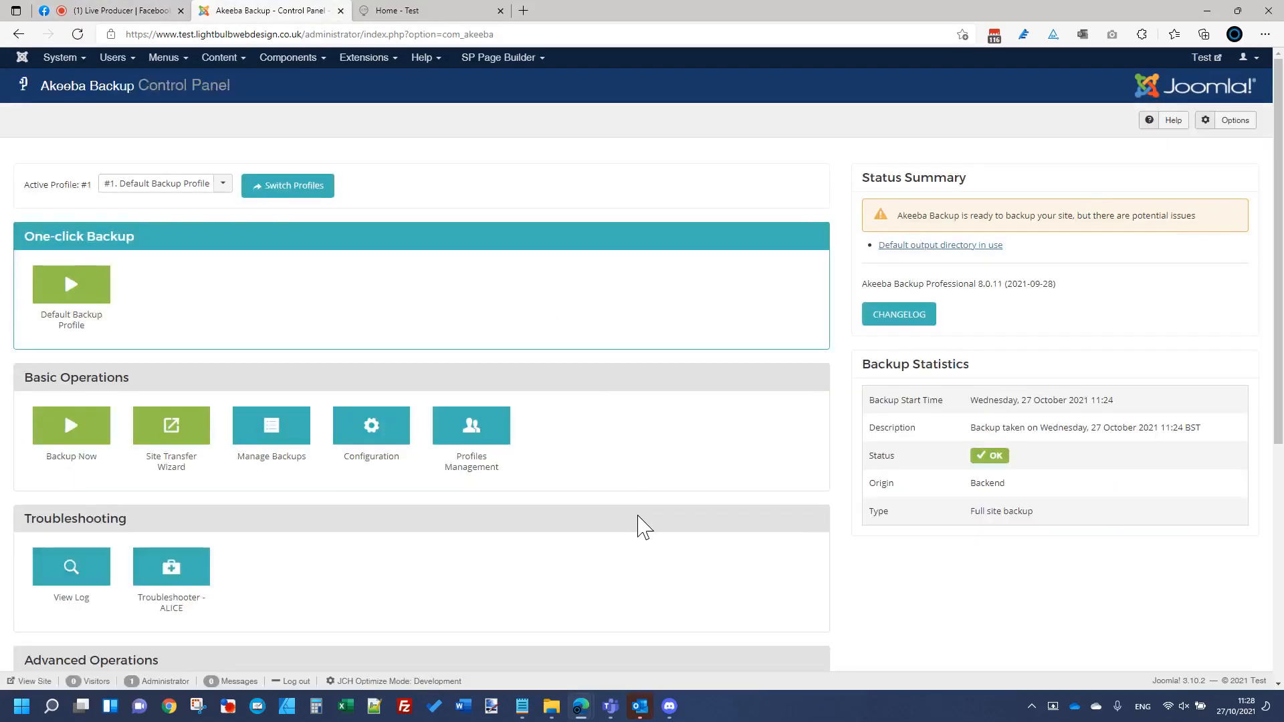
pyautogui.scroll(-5, 640, 527)
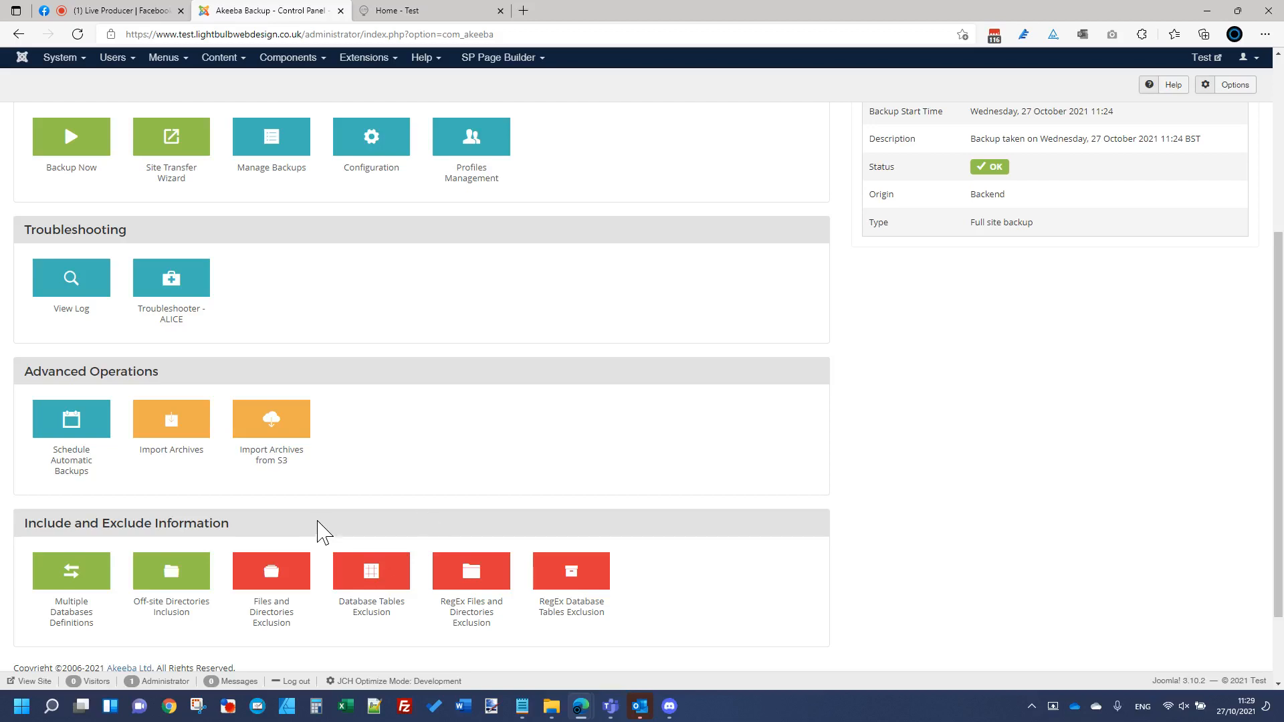
pyautogui.scroll(-2, 423, 519)
pyautogui.scroll(2, 423, 518)
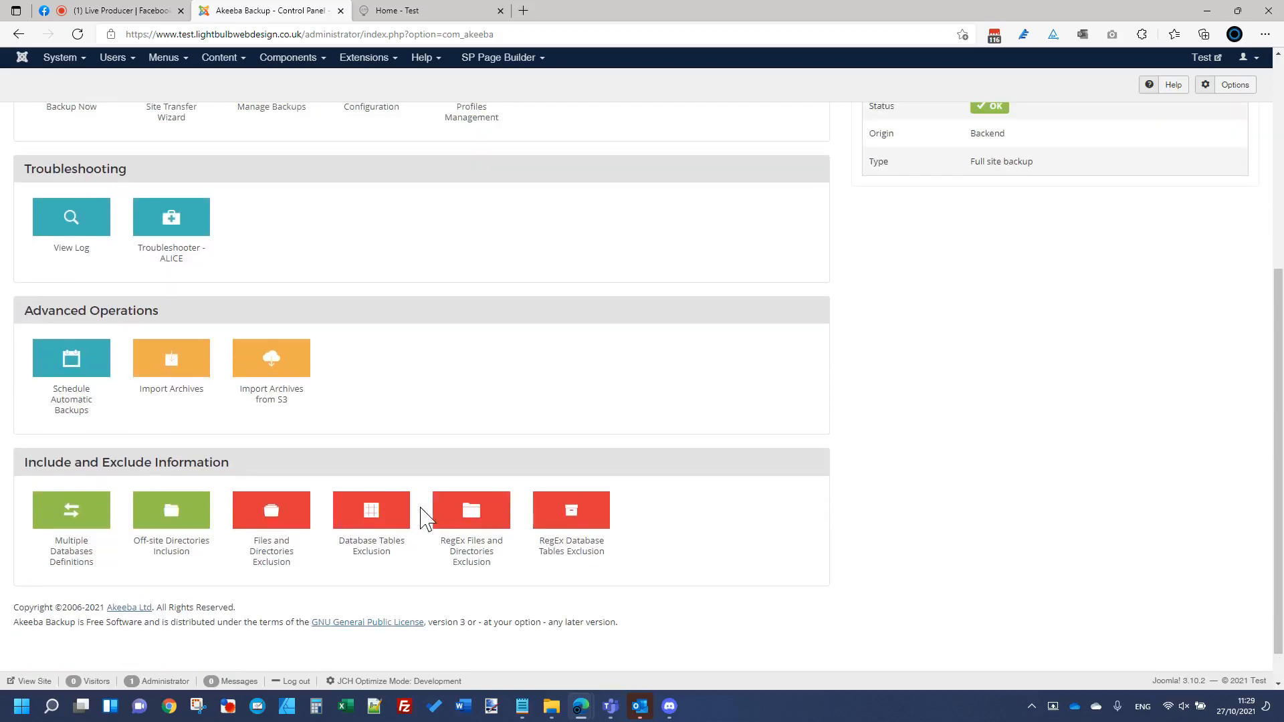
pyautogui.scroll(3, 422, 519)
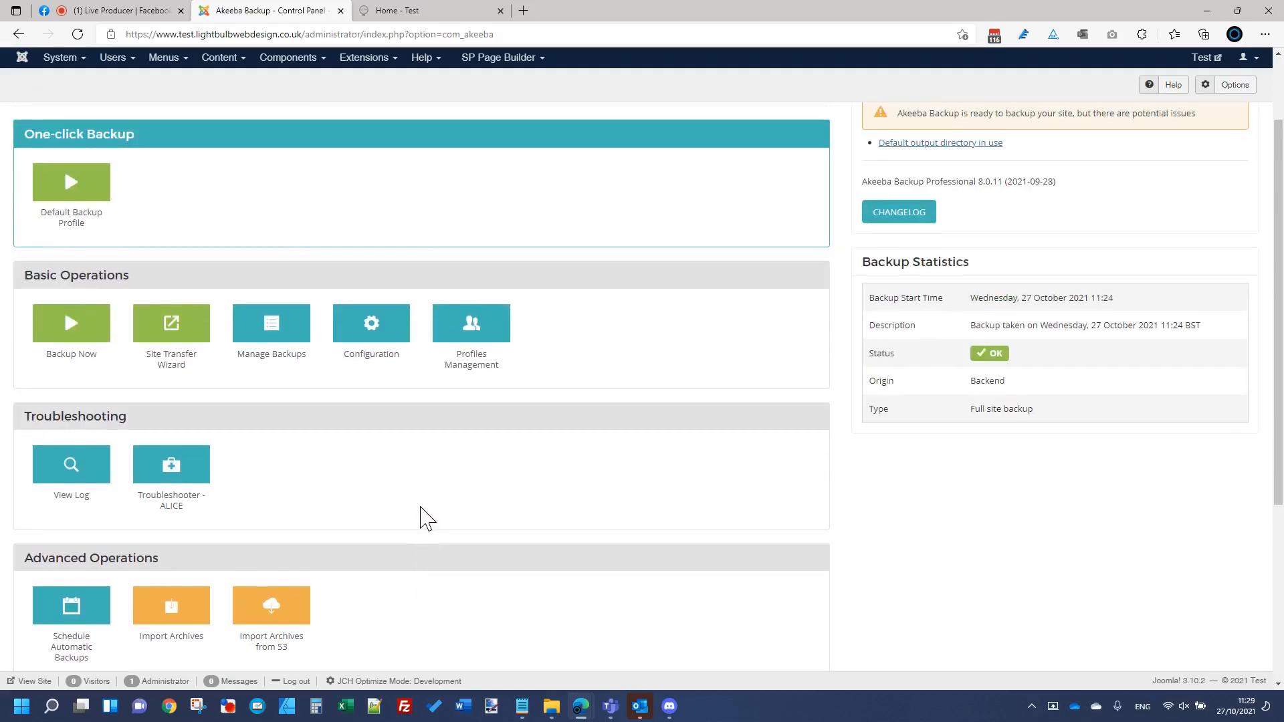
pyautogui.click(373, 334)
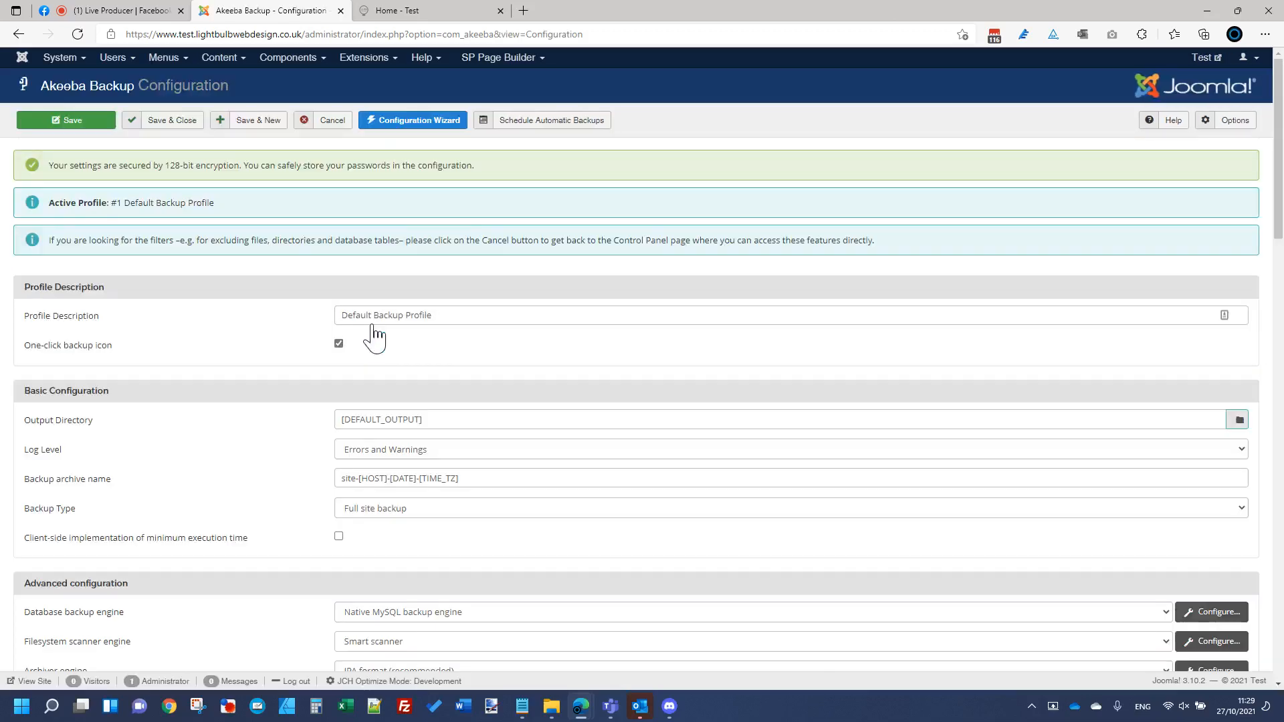
# Step: Scroll to Advanced configuration and browse the Post-processing engine options, leaving No post-processing
pyautogui.scroll(-3, 364, 488)
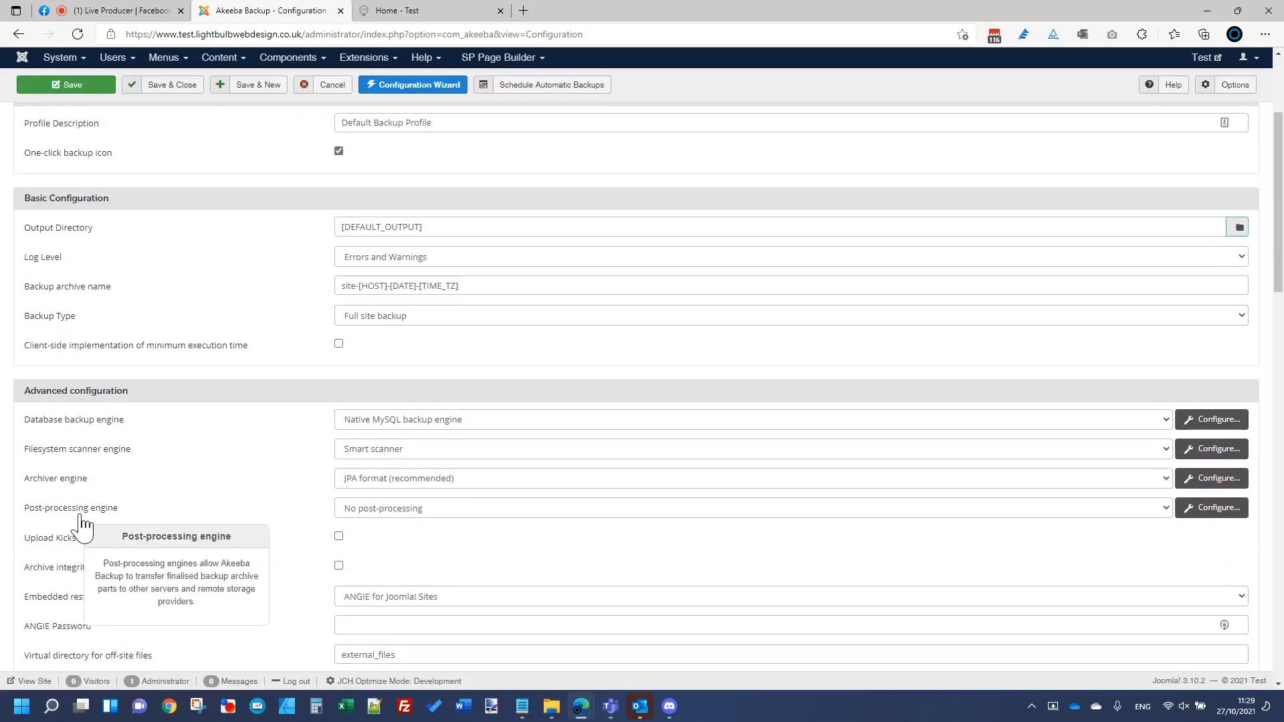
pyautogui.scroll(-1, 468, 525)
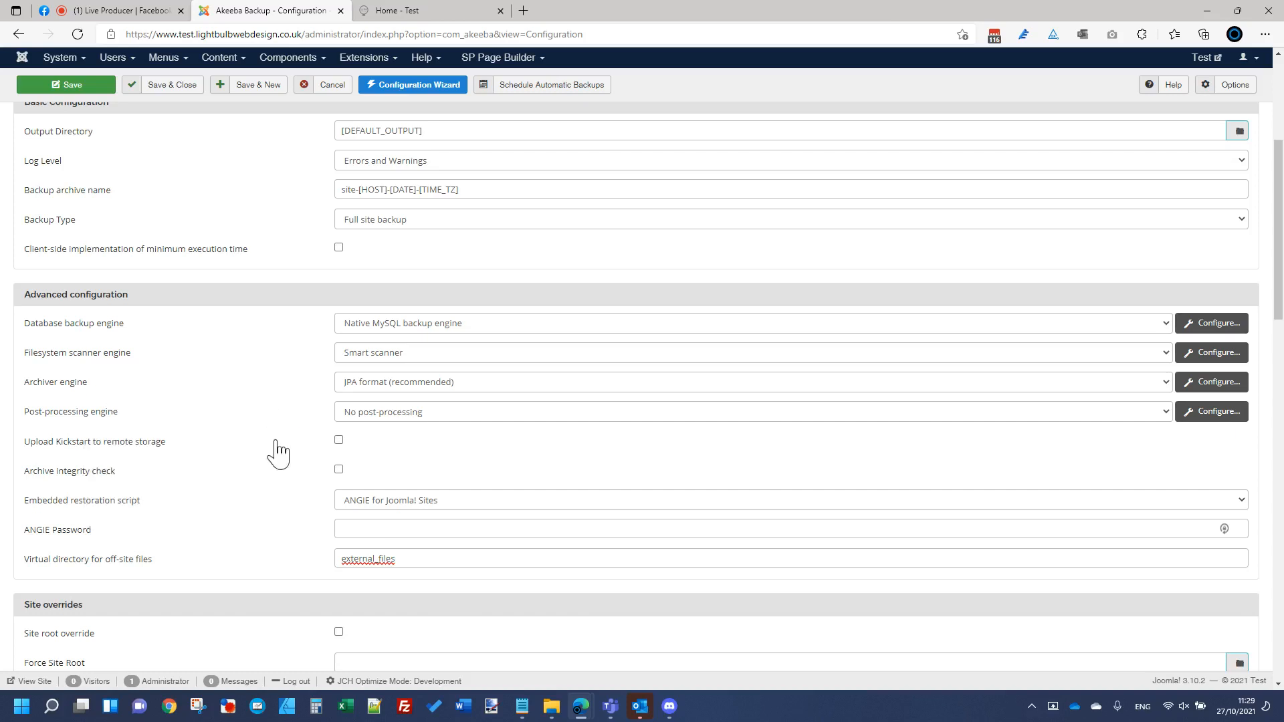
pyautogui.click(432, 420)
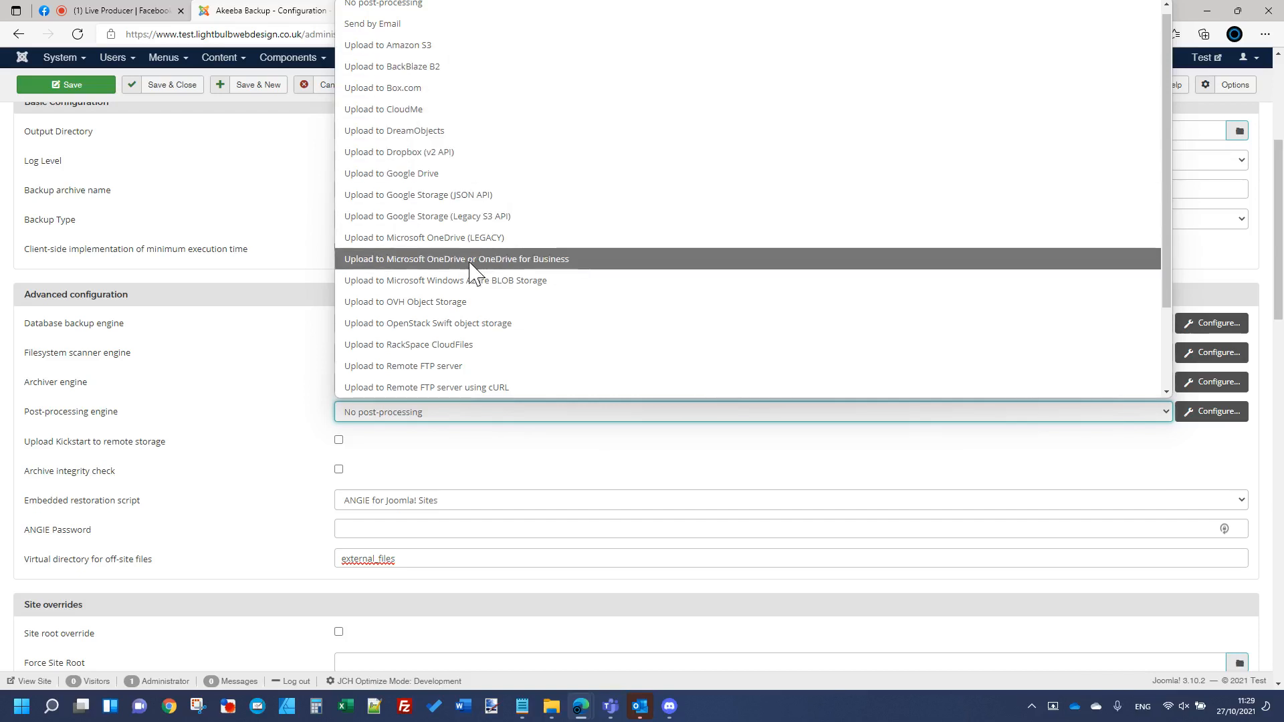
pyautogui.scroll(-3, 472, 281)
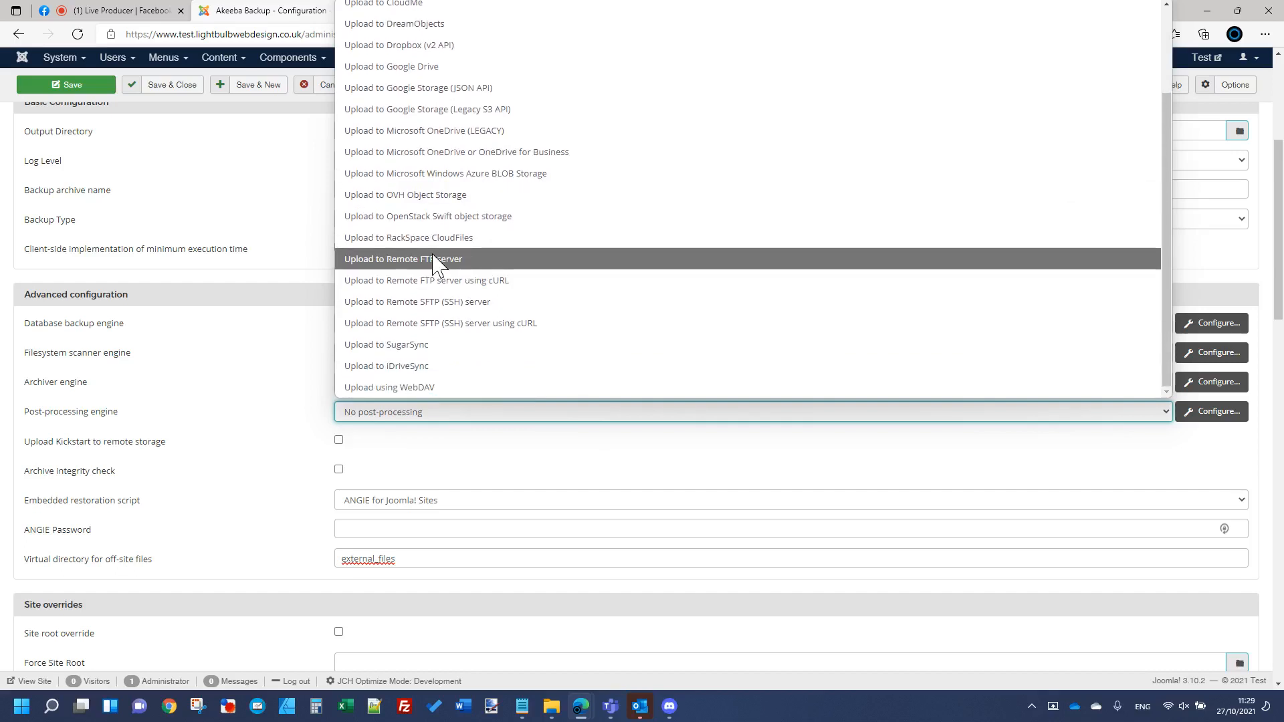
pyautogui.scroll(1, 475, 281)
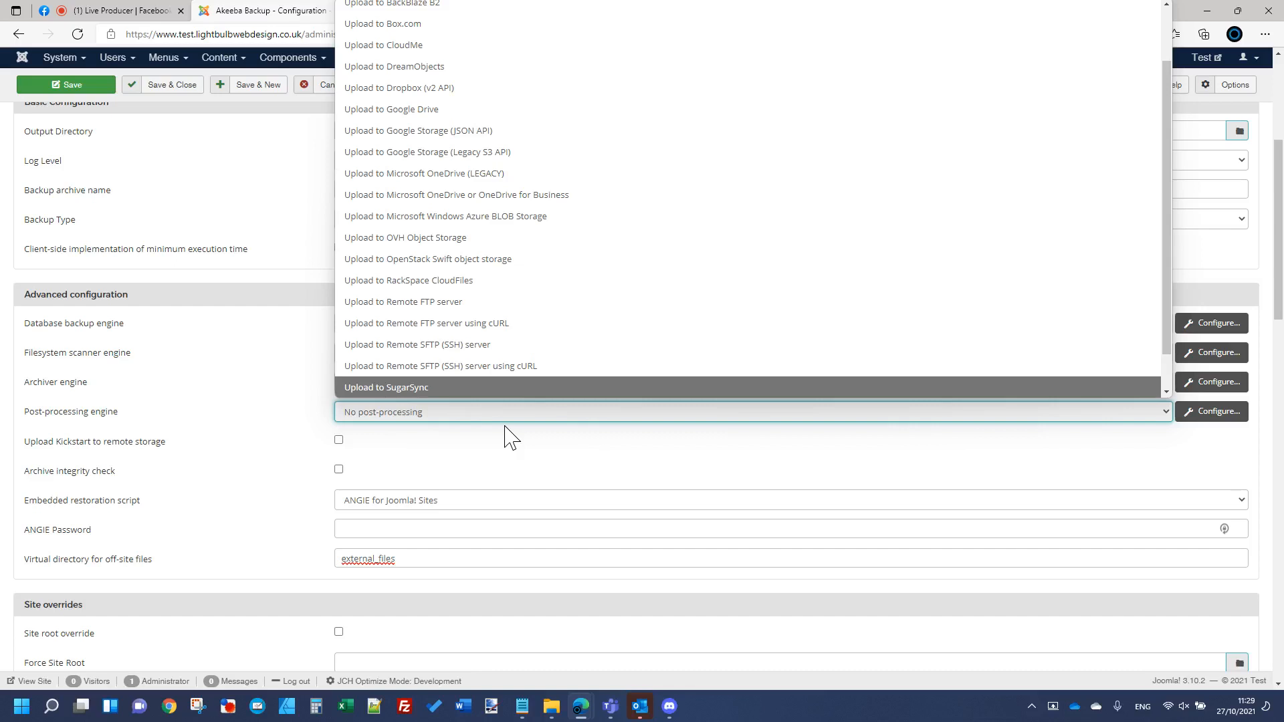
# Step: Select OneDrive post-processing, set directory 'Websitebackups/Test' and start Authentication – Step 1
pyautogui.click(502, 195)
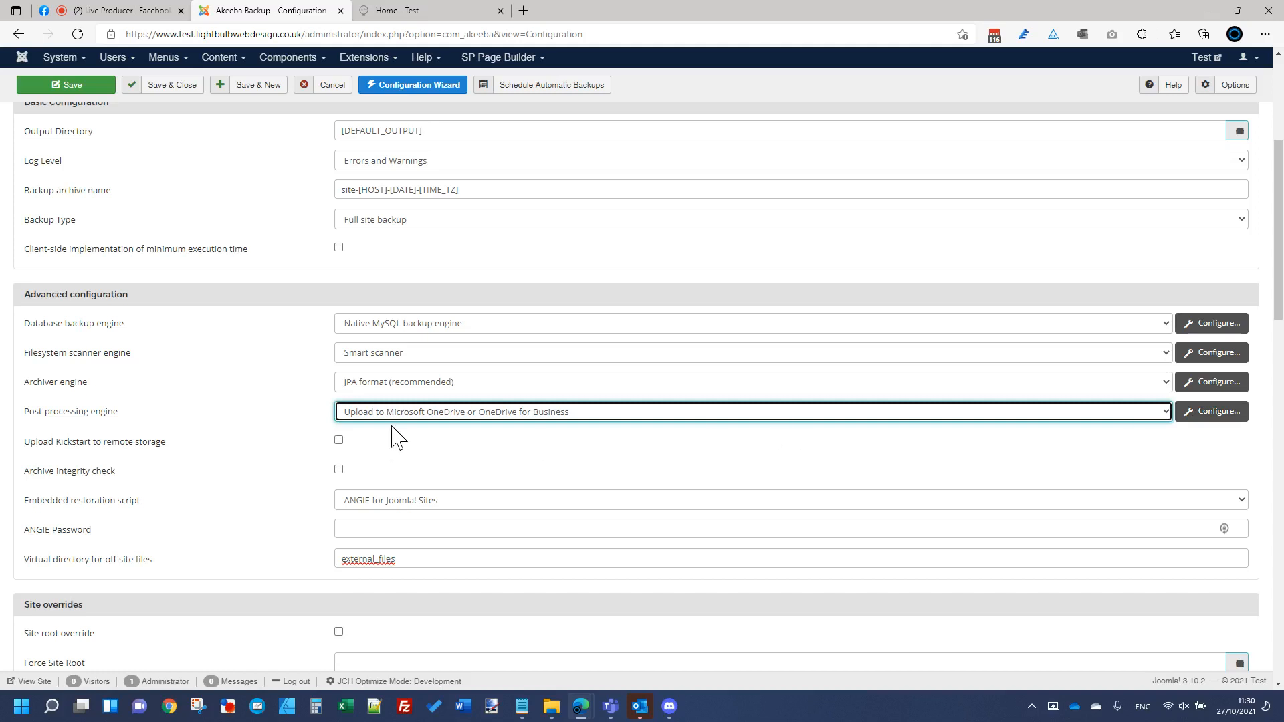
pyautogui.click(1224, 413)
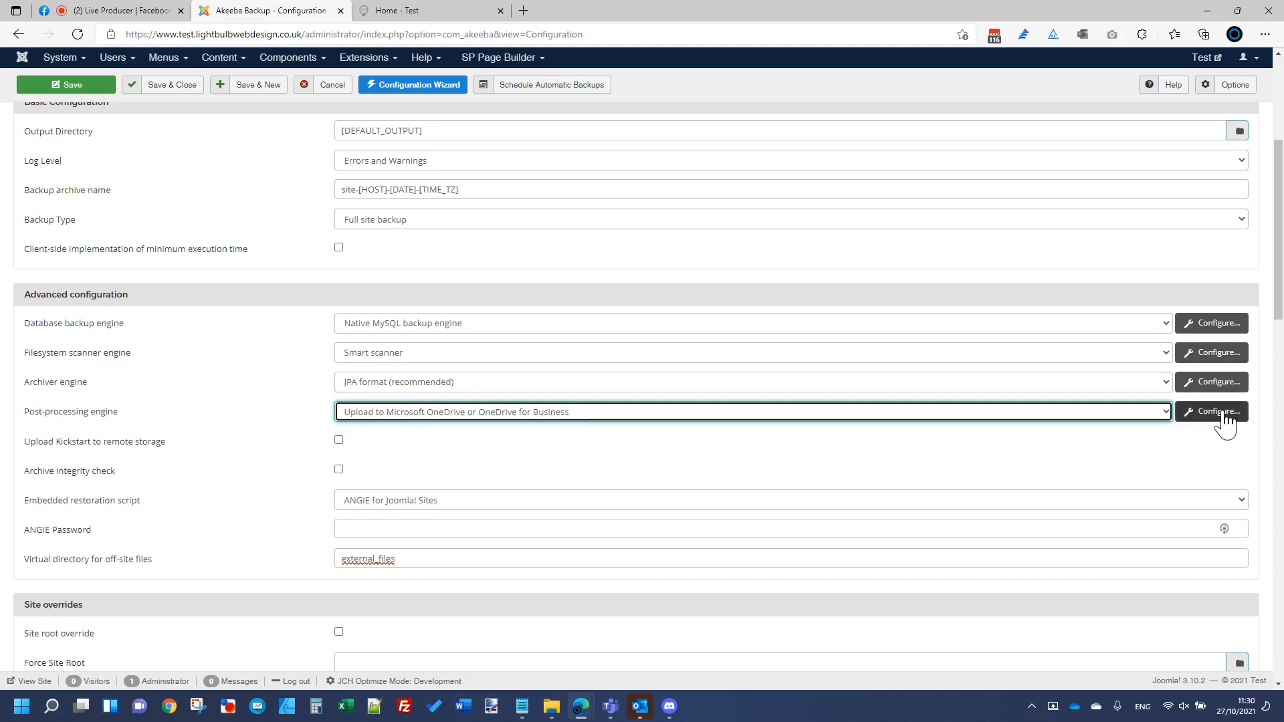
pyautogui.scroll(-3, 422, 587)
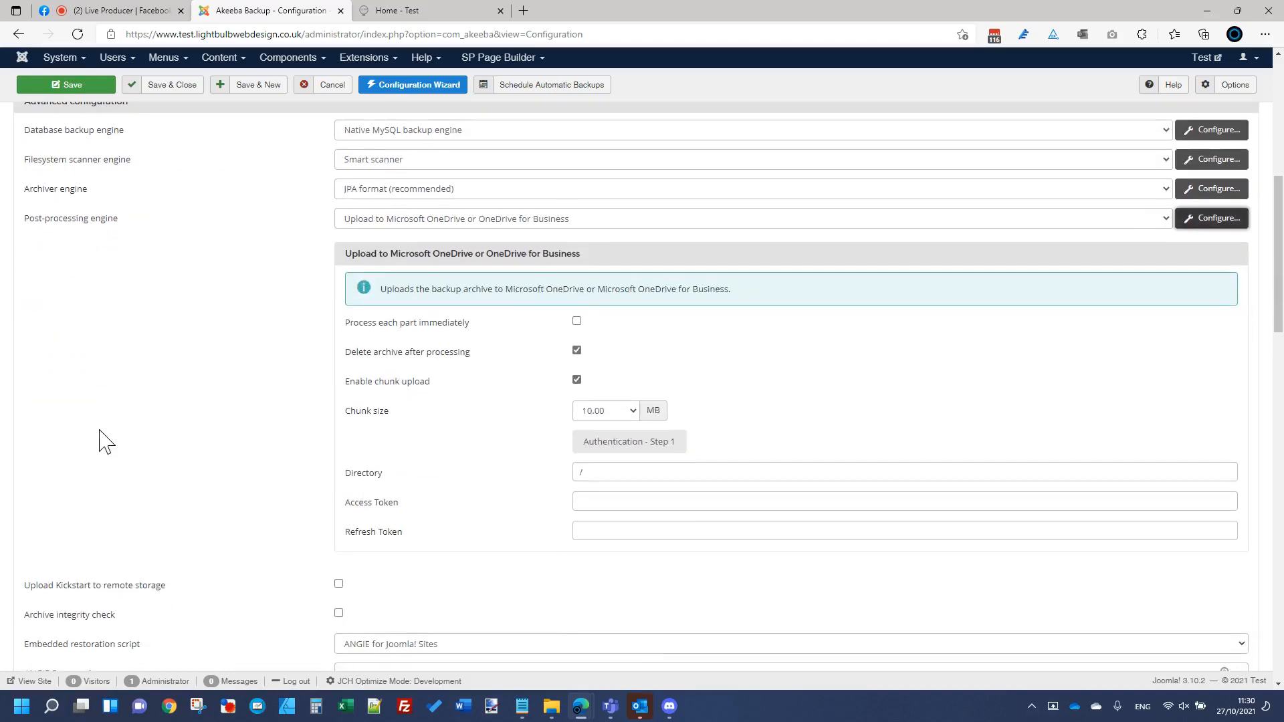
pyautogui.click(624, 473)
pyautogui.write('W')
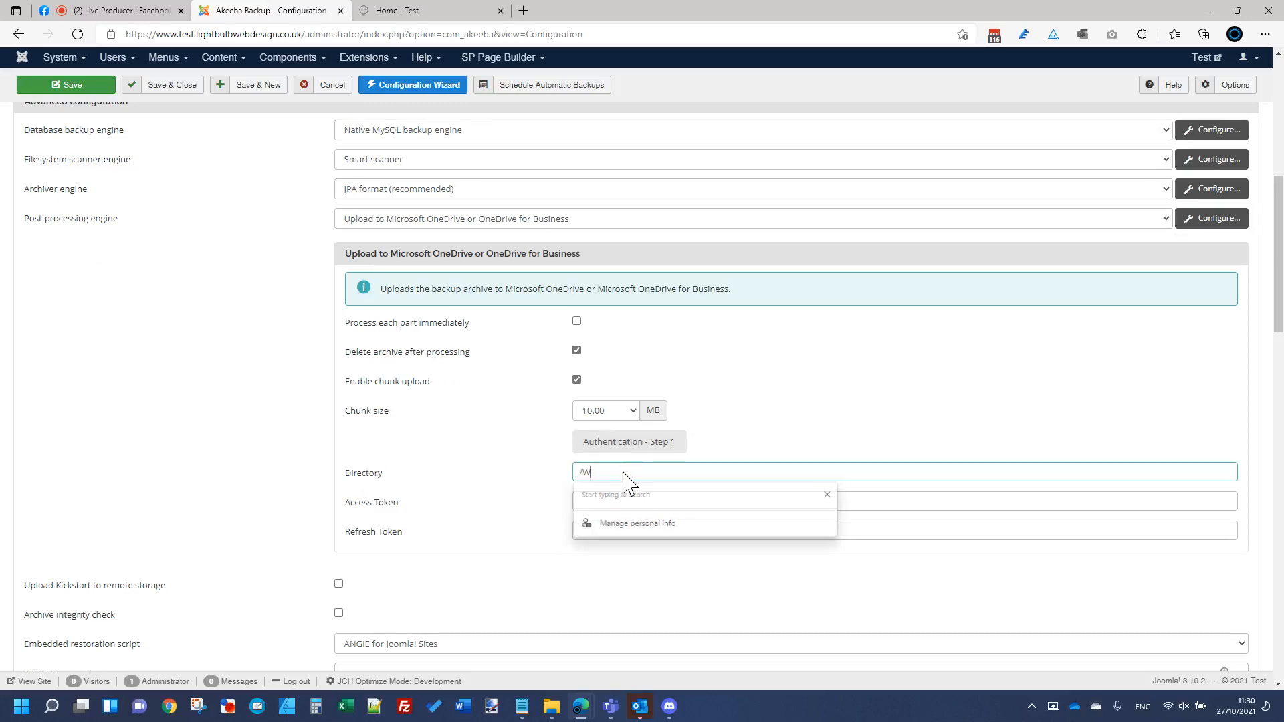
pyautogui.write('ebsitebackups/')
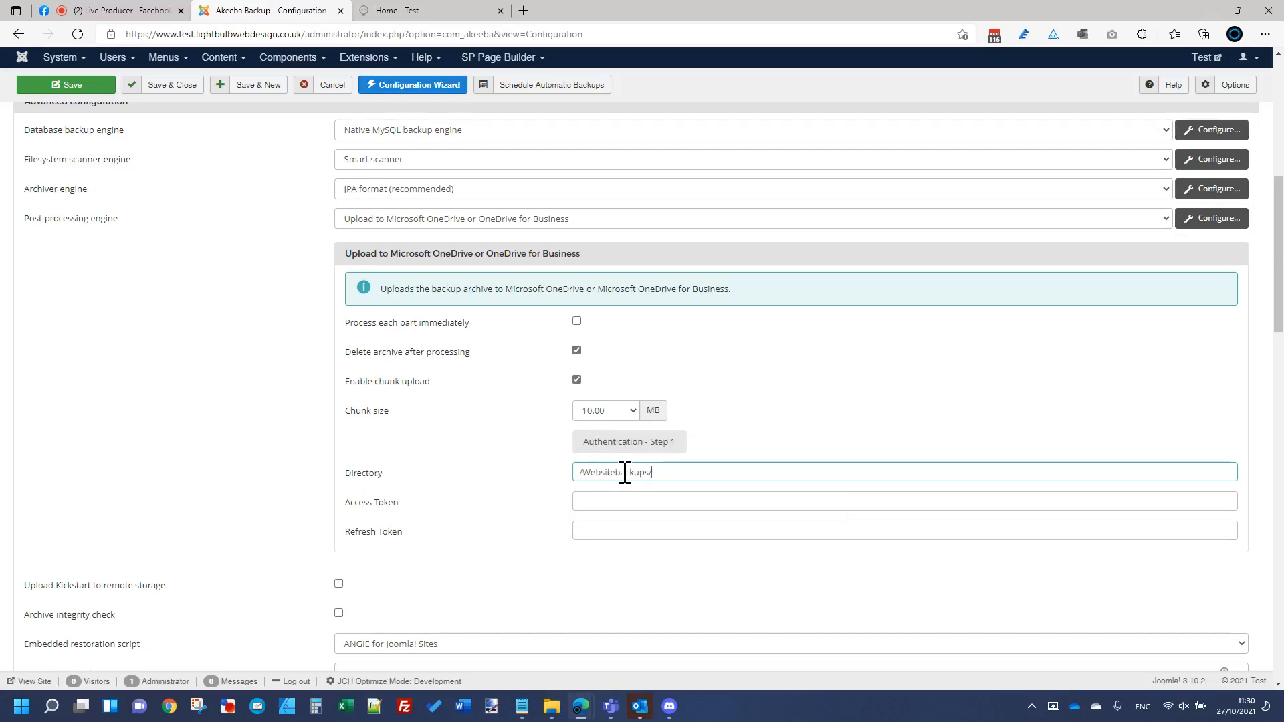
pyautogui.write('Test')
pyautogui.click(646, 442)
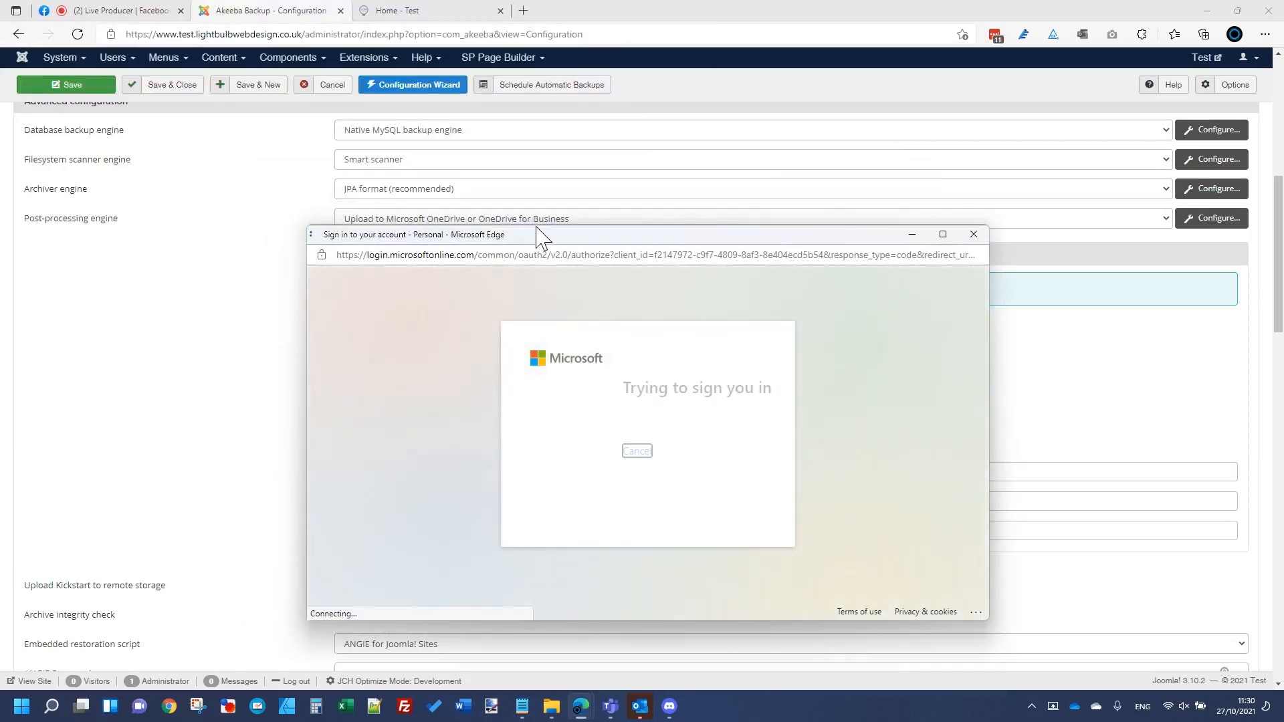
pyautogui.moveTo(539, 239); pyautogui.dragTo(408, 83)
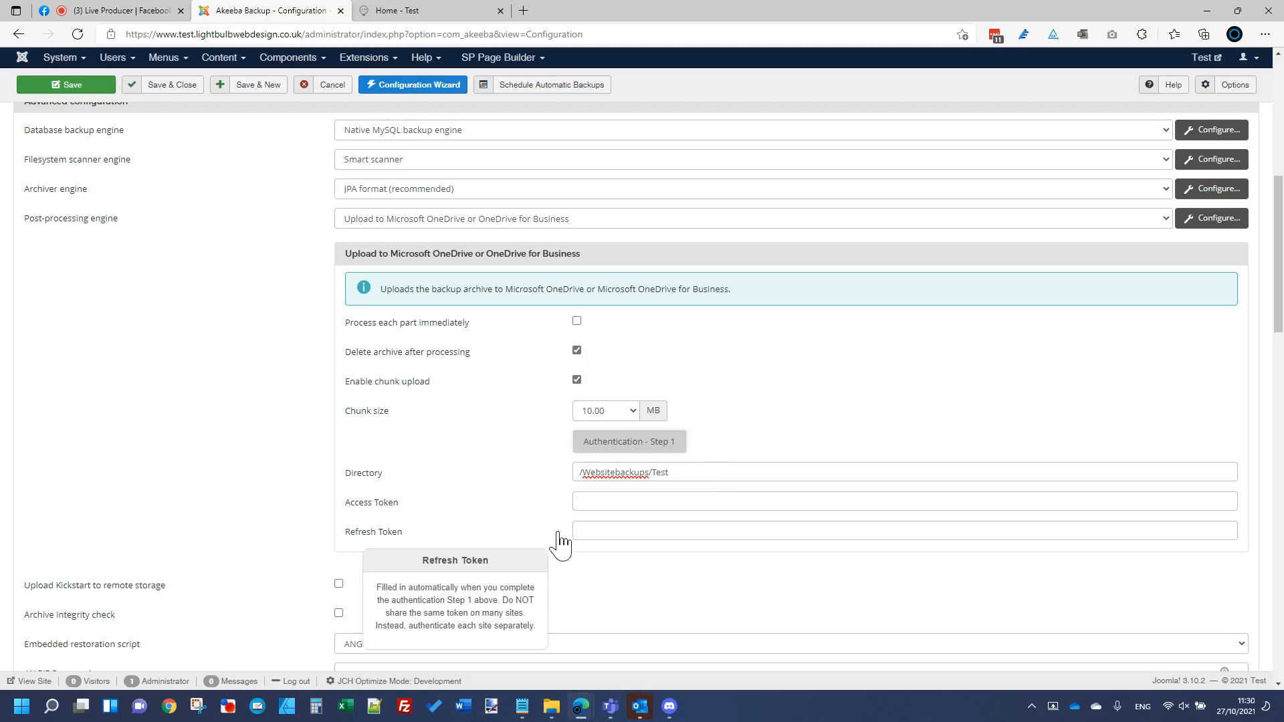
# Step: Check the token fields, clear the directory, and revert post-processing to No post-processing
pyautogui.click(588, 503)
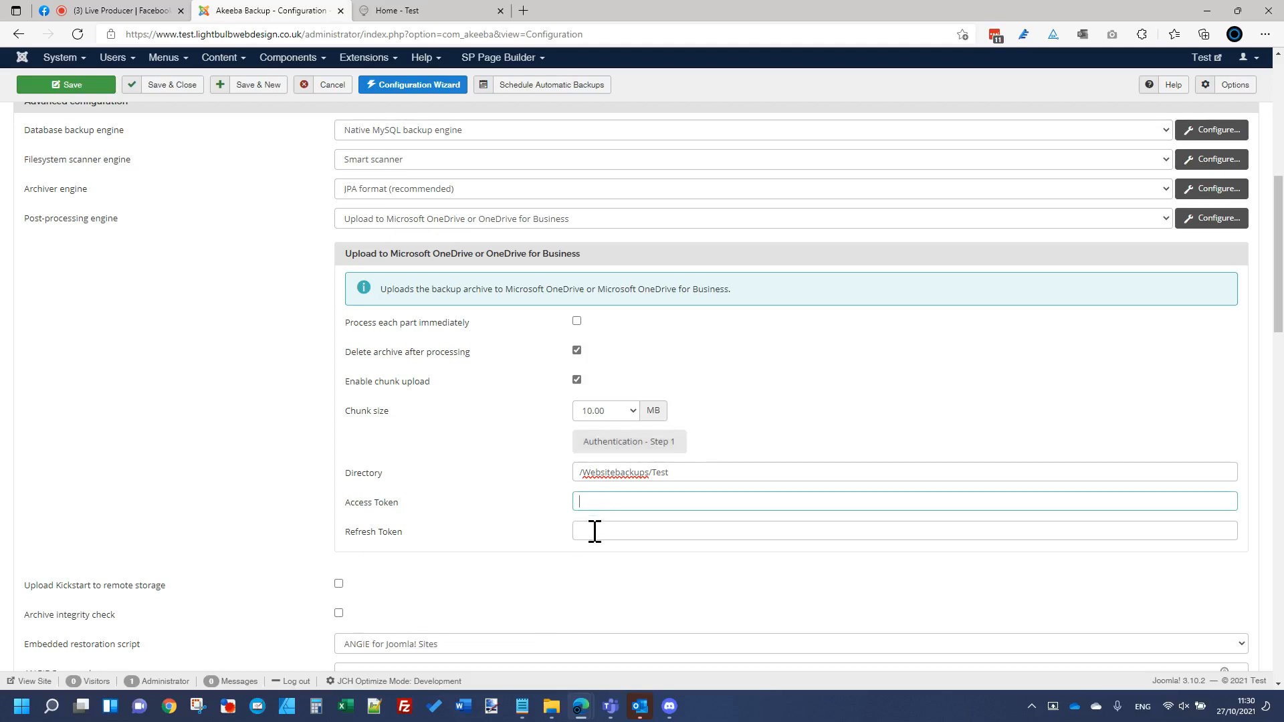
pyautogui.click(593, 530)
pyautogui.moveTo(687, 475); pyautogui.dragTo(353, 508)
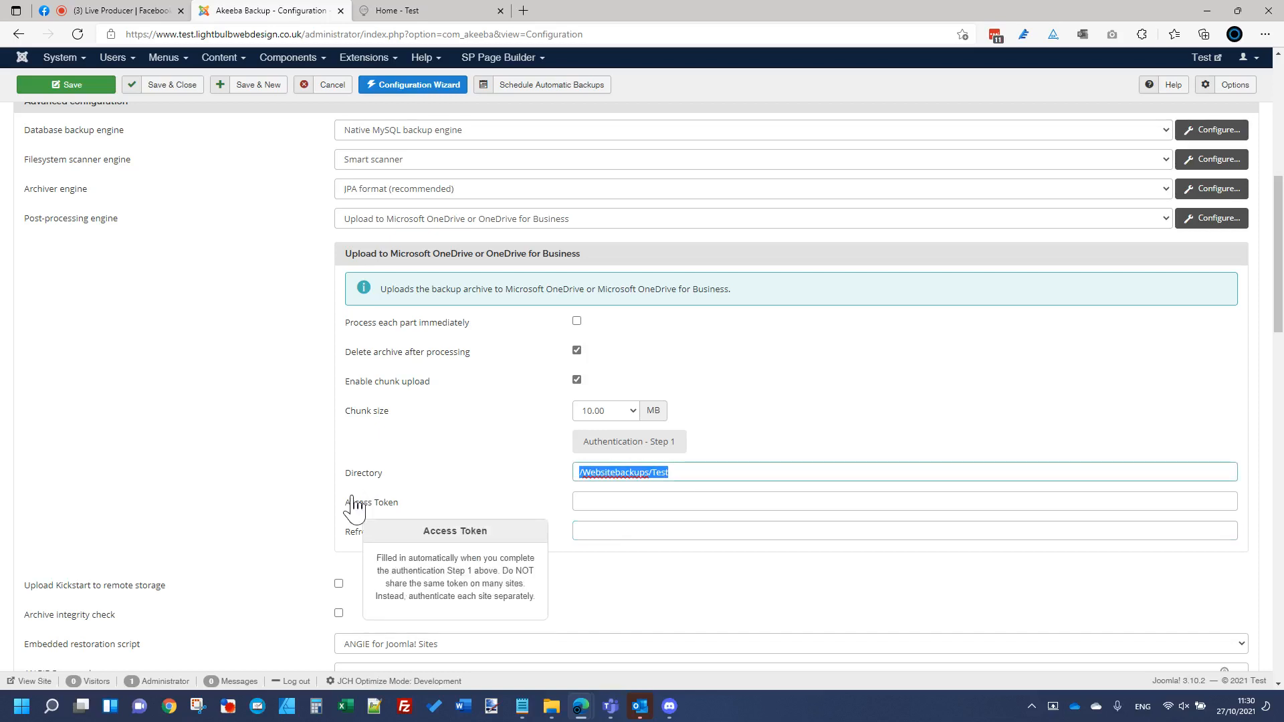
pyautogui.press('Delete')
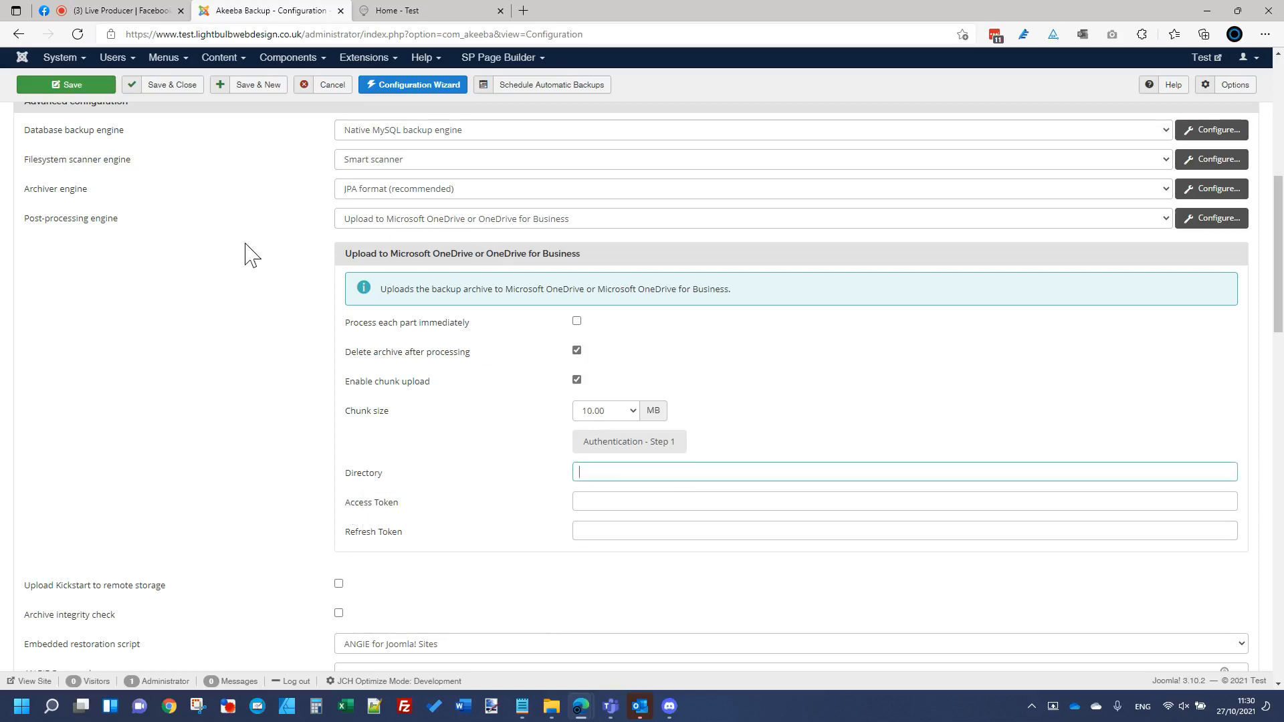
pyautogui.click(1147, 219)
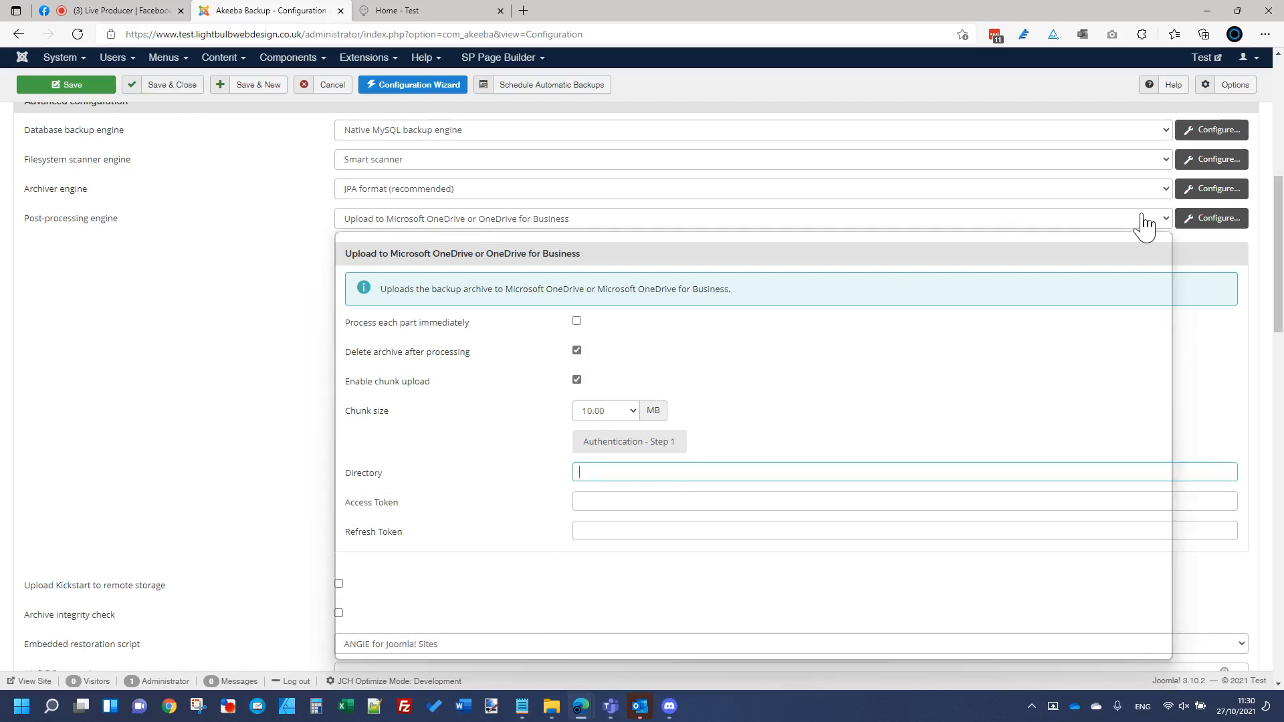
pyautogui.click(455, 244)
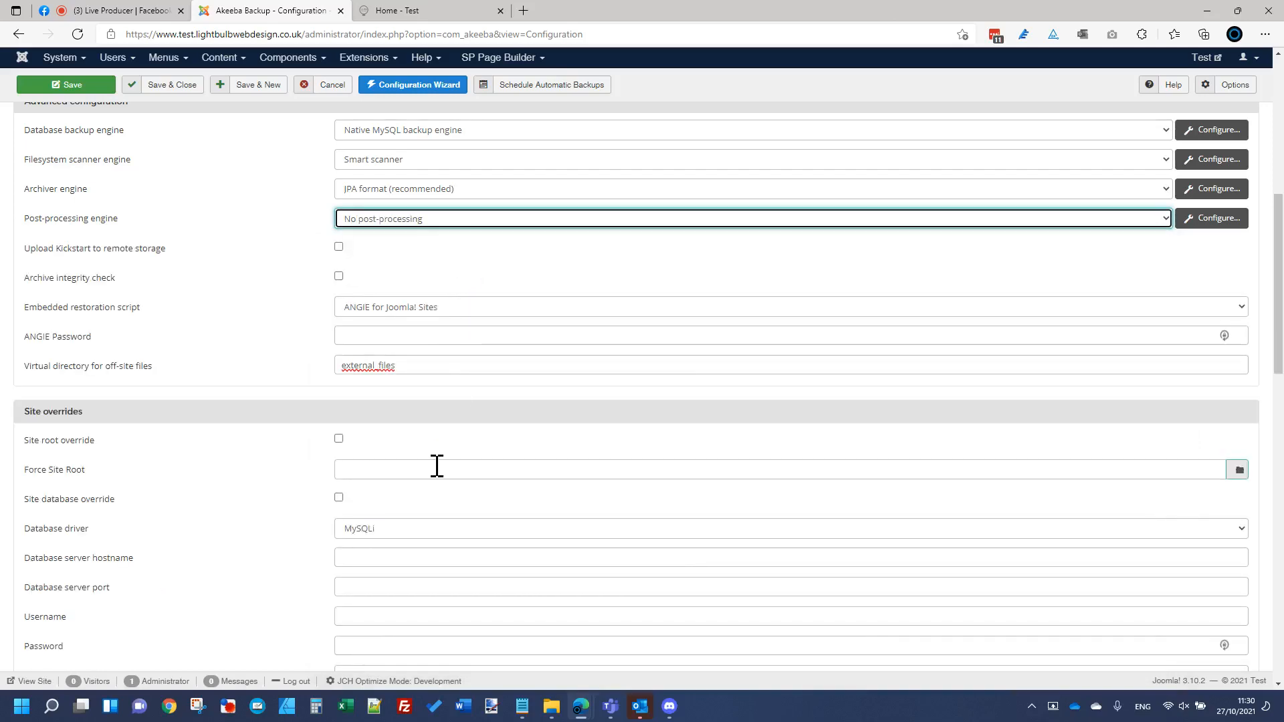
# Step: Set the Custom count quota to 7 backups, leaving the maximum backup age unchanged
pyautogui.scroll(-10, 433, 466)
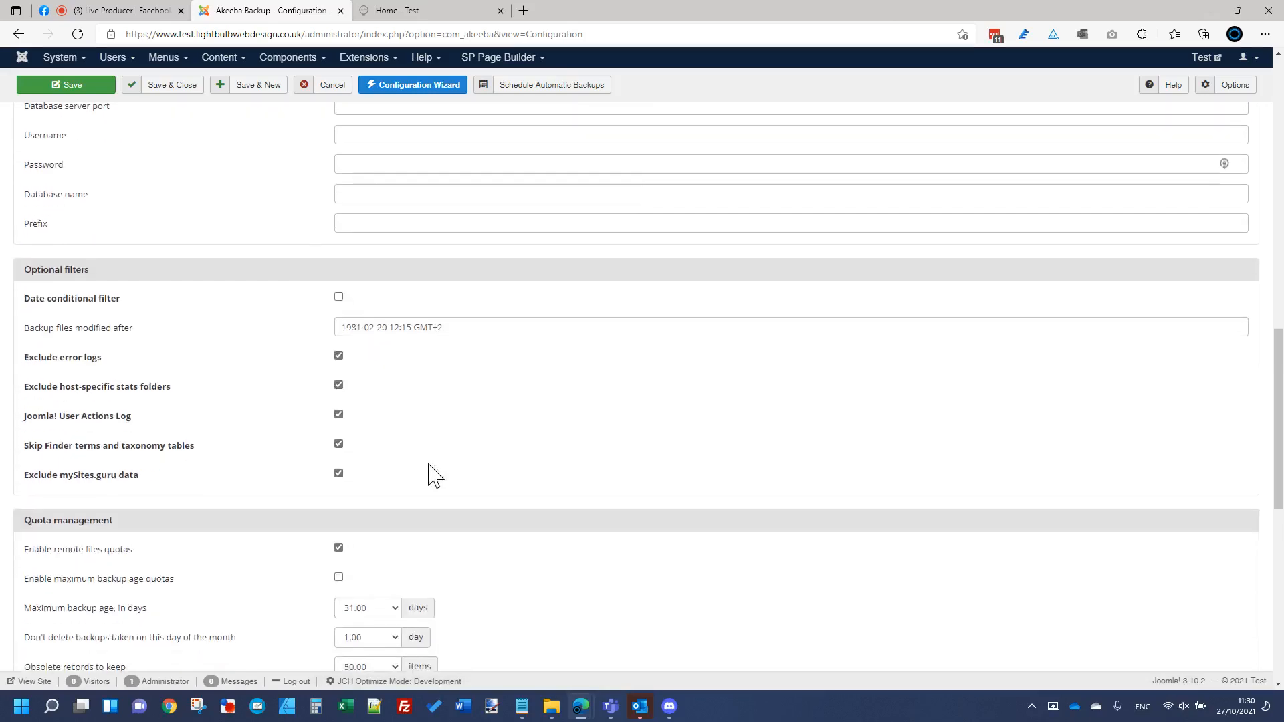
pyautogui.scroll(-3, 281, 395)
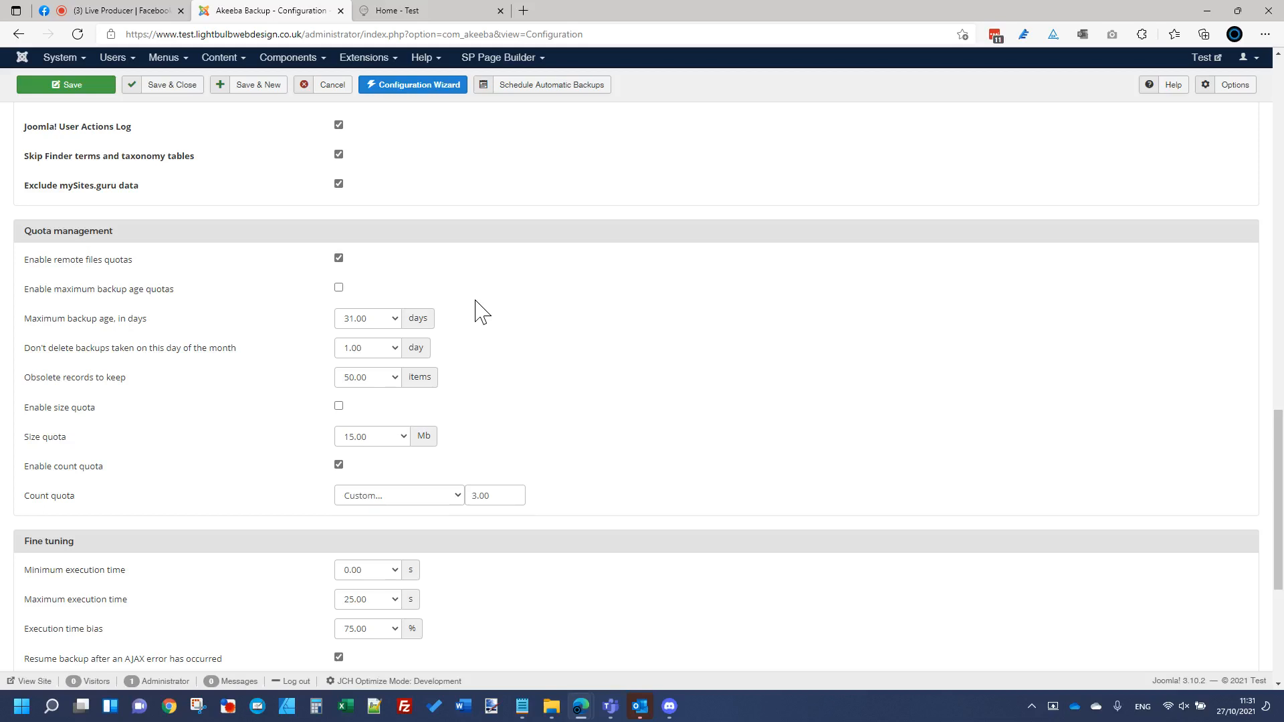
pyautogui.click(456, 500)
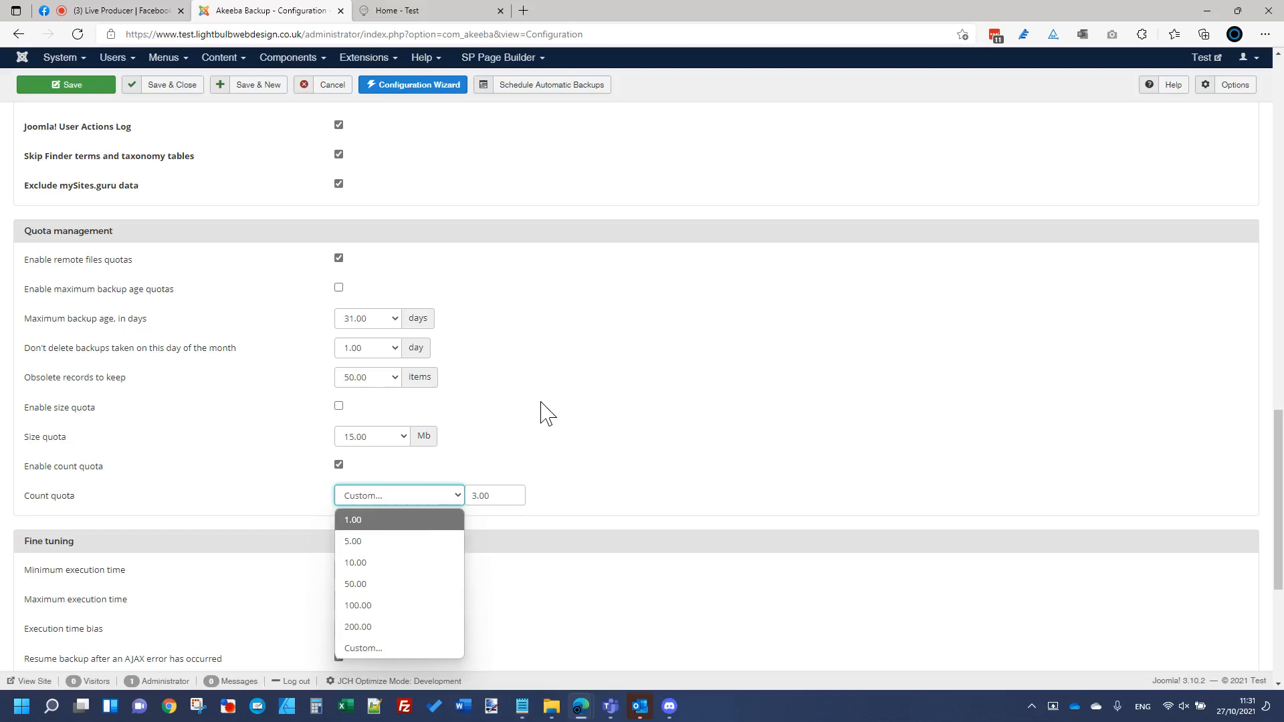
pyautogui.click(405, 649)
pyautogui.moveTo(479, 499); pyautogui.dragTo(403, 503)
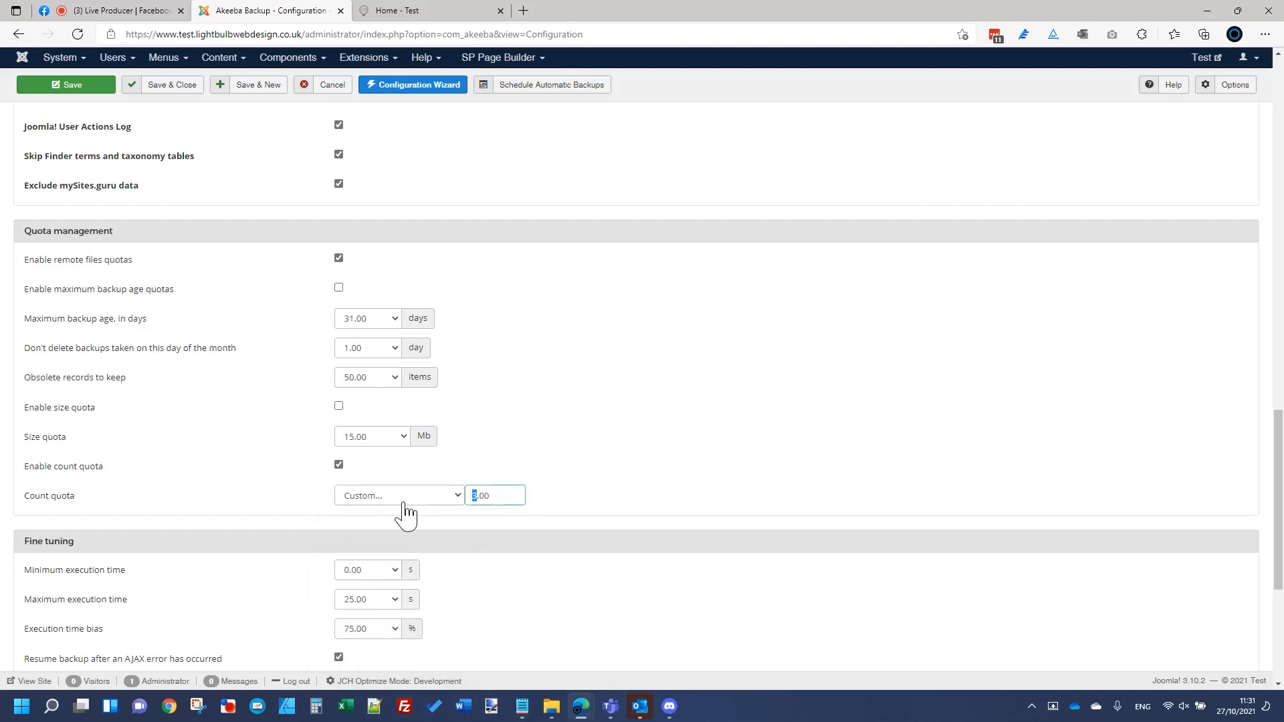
pyautogui.click(1043, 222)
pyautogui.click(380, 321)
pyautogui.click(424, 281)
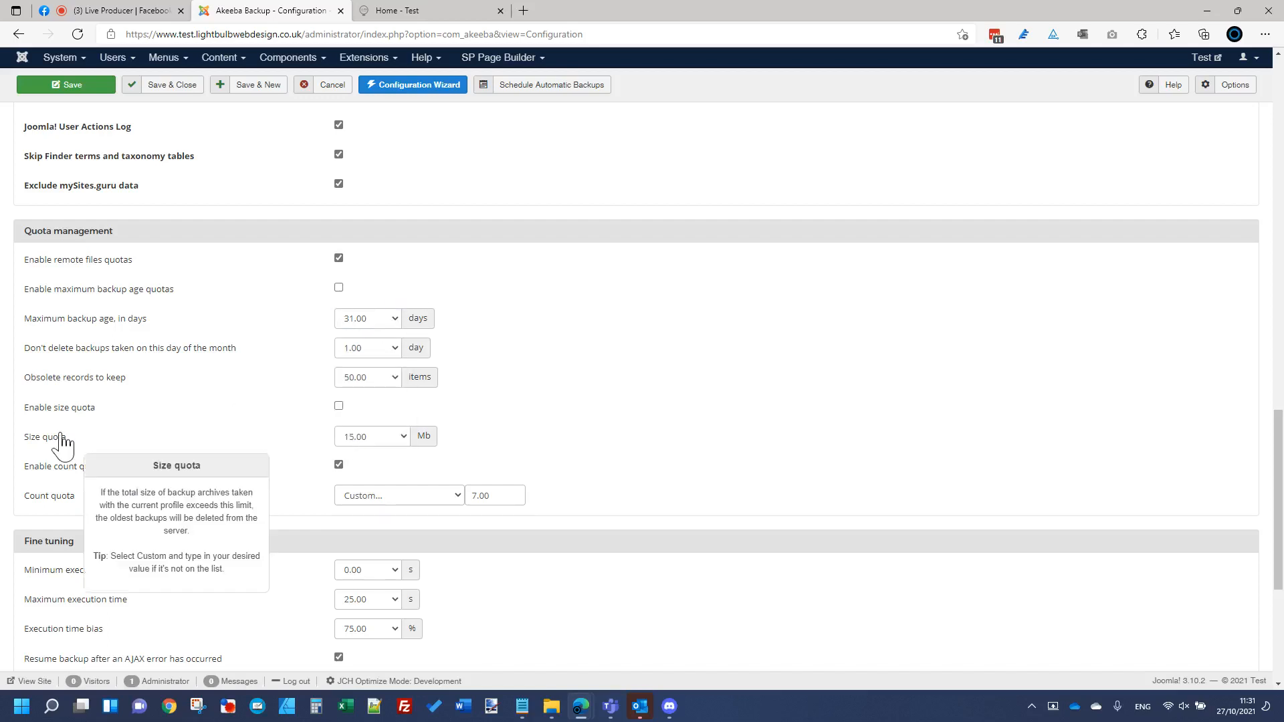
pyautogui.scroll(-5, 836, 360)
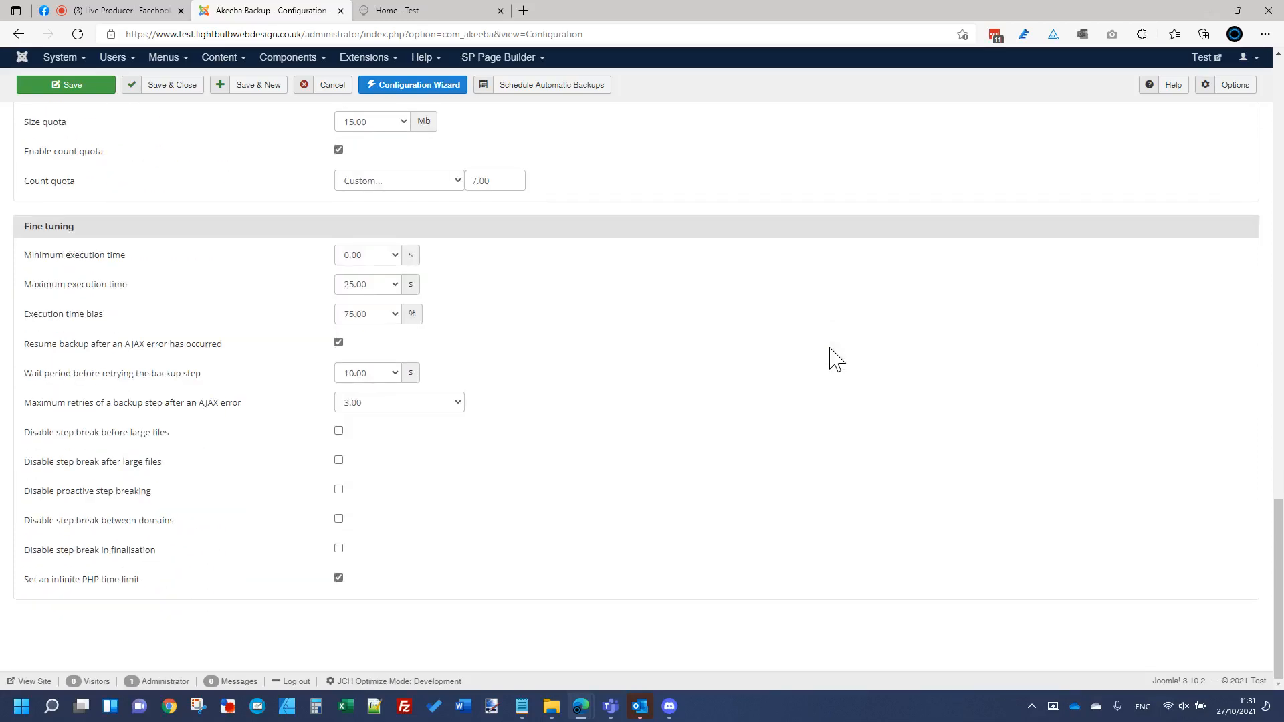
# Step: Find the Log Level dropdown and review its options without changing anything
pyautogui.scroll(10, 836, 359)
pyautogui.scroll(-10, 836, 360)
pyautogui.scroll(10, 836, 360)
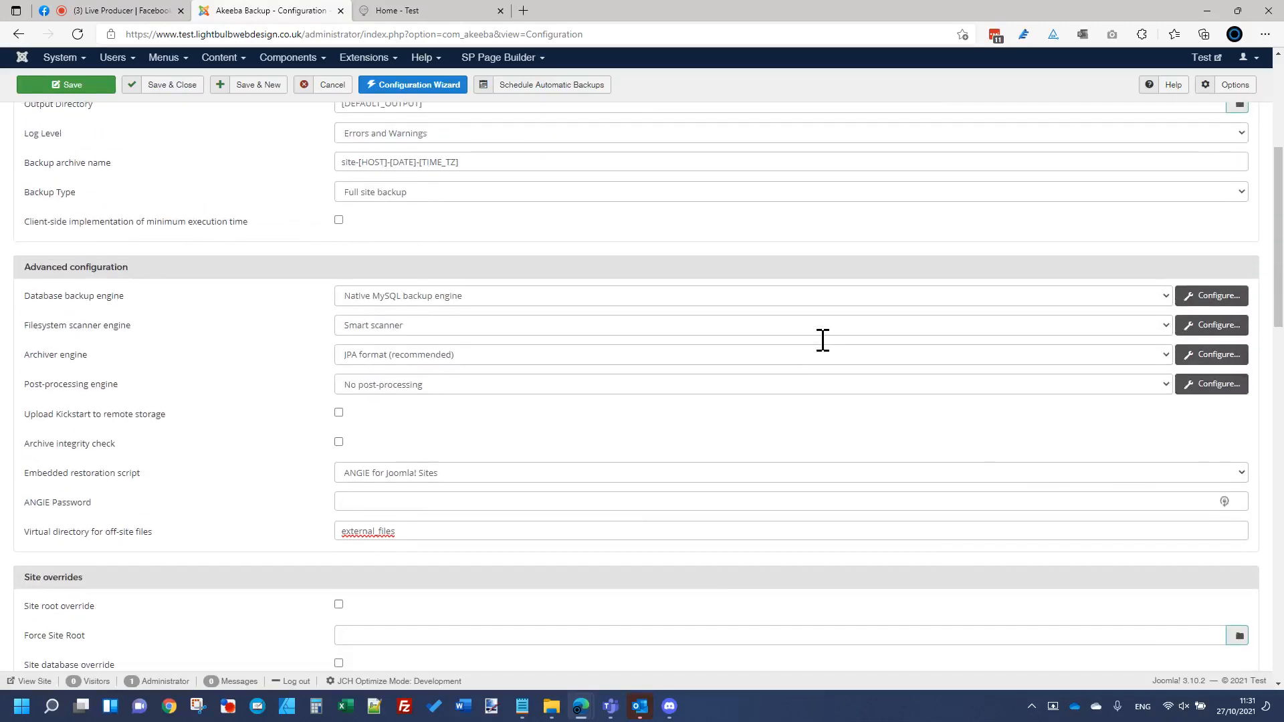
pyautogui.scroll(5, 822, 339)
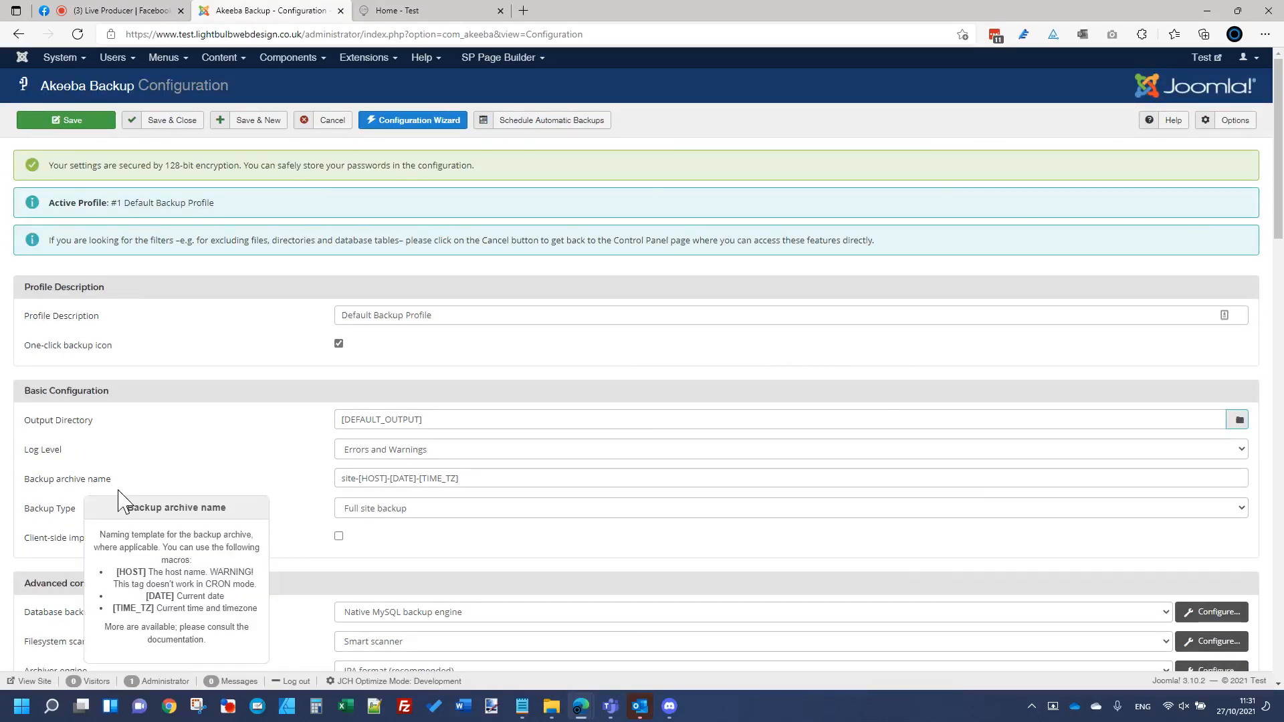
pyautogui.click(503, 455)
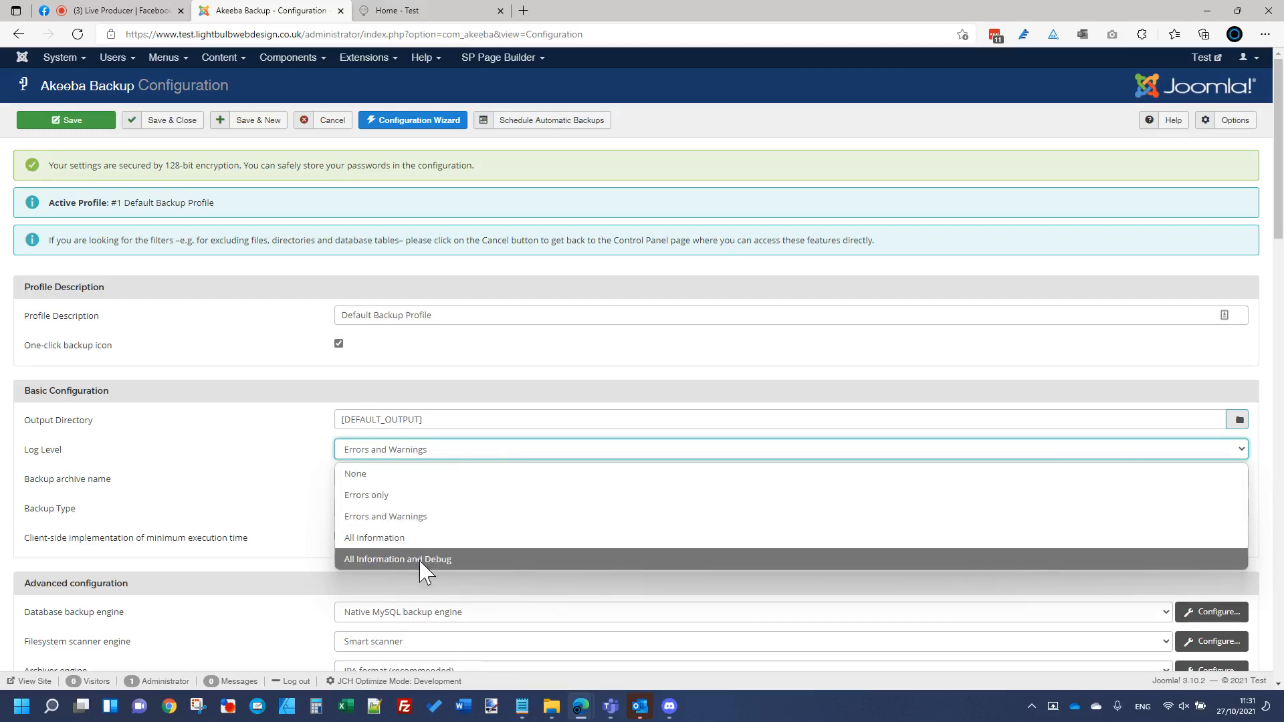
pyautogui.click(441, 596)
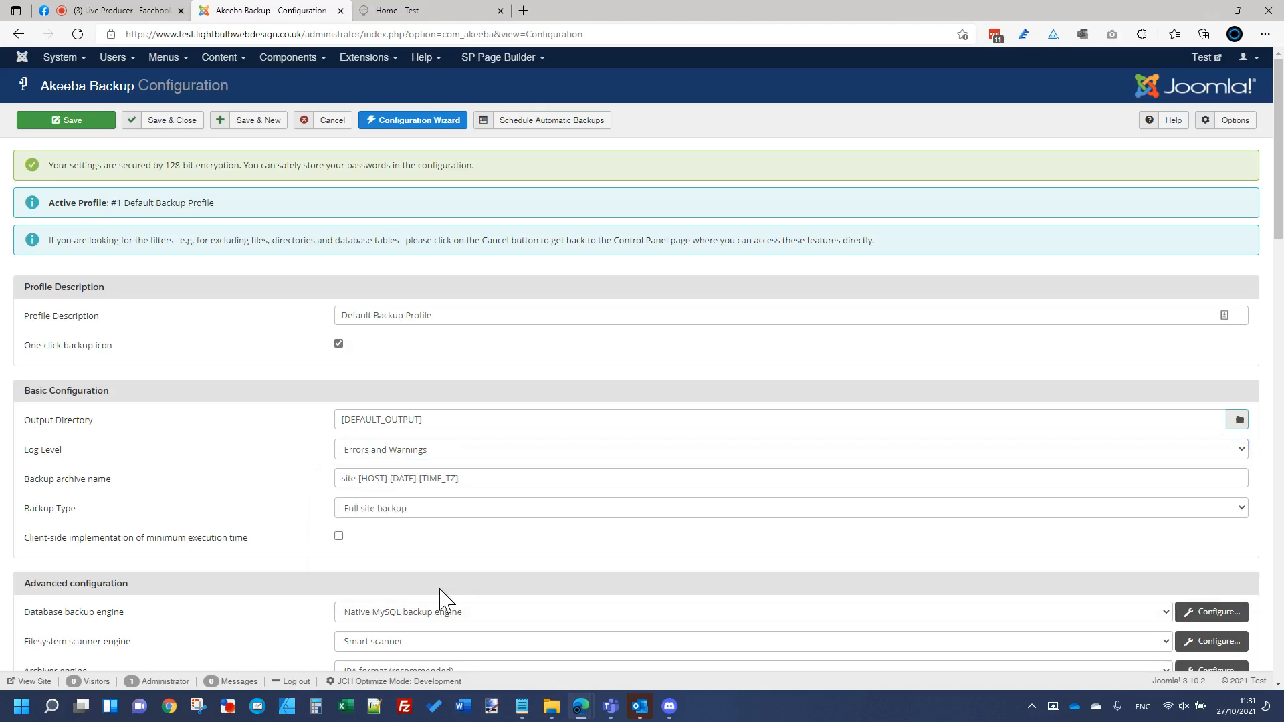
pyautogui.click(388, 457)
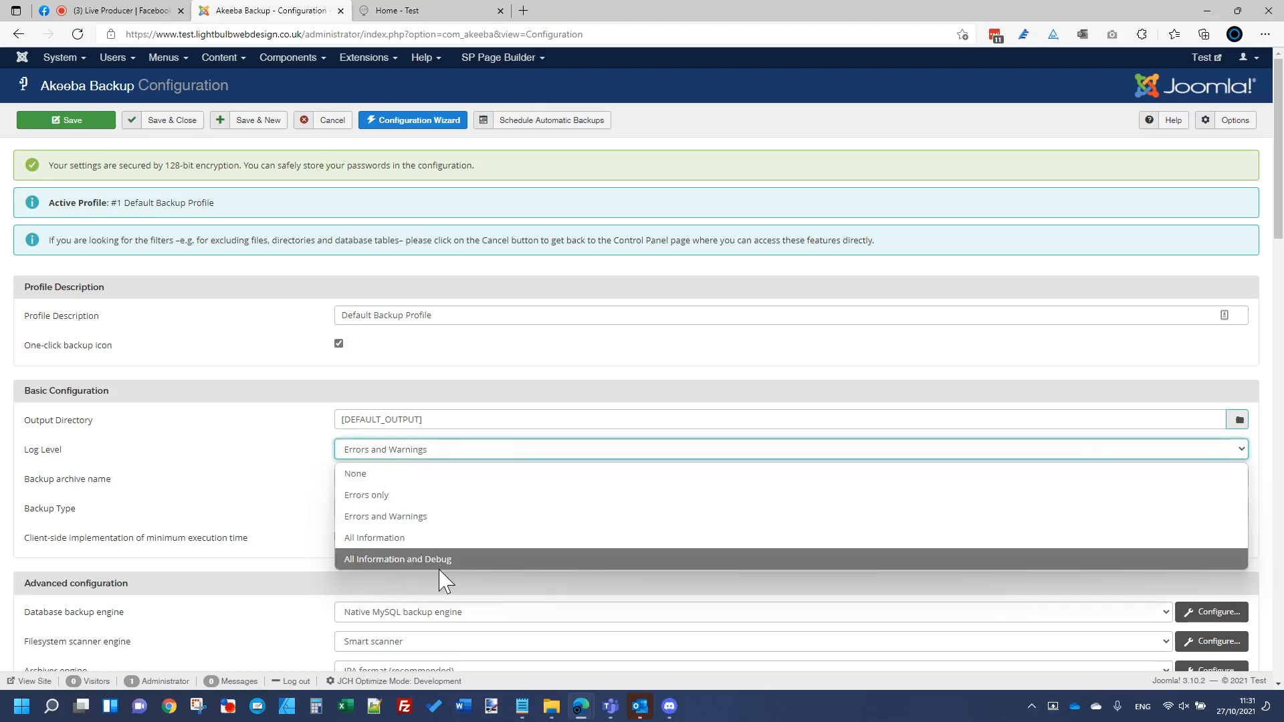
pyautogui.click(447, 593)
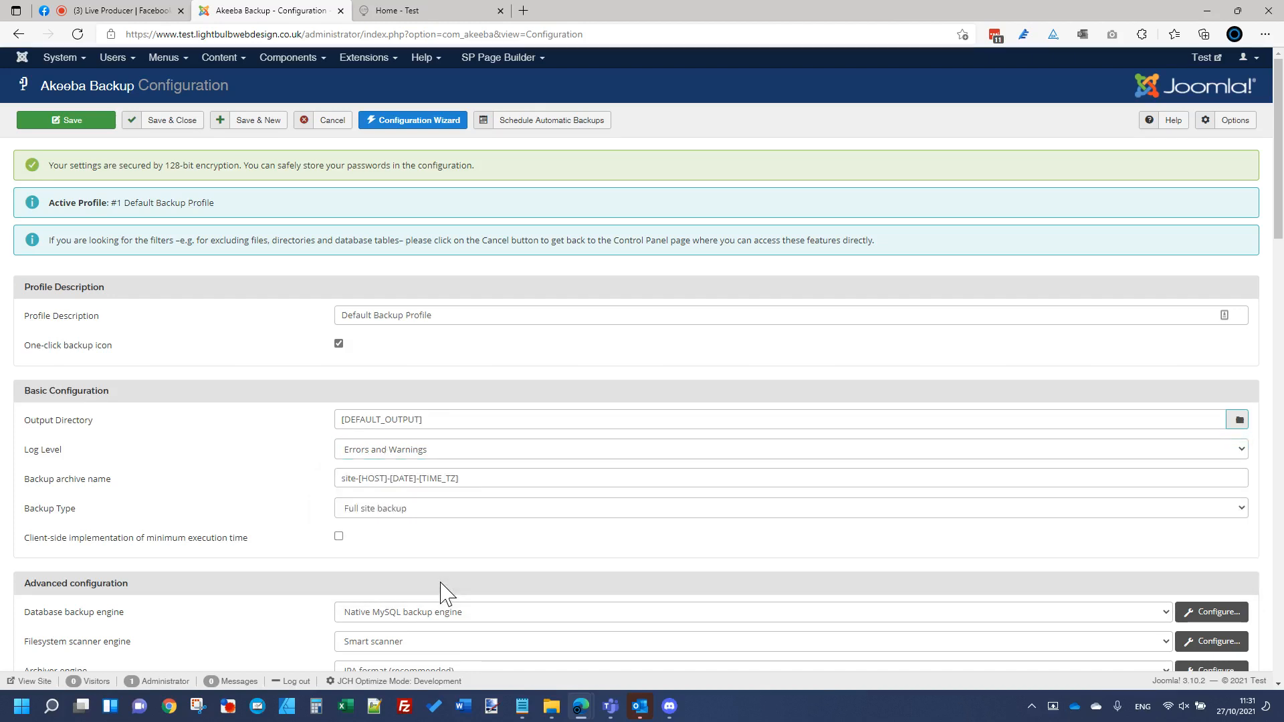
# Step: Keep the log level at Errors and Warnings and cancel out of the configuration unsaved
pyautogui.click(468, 459)
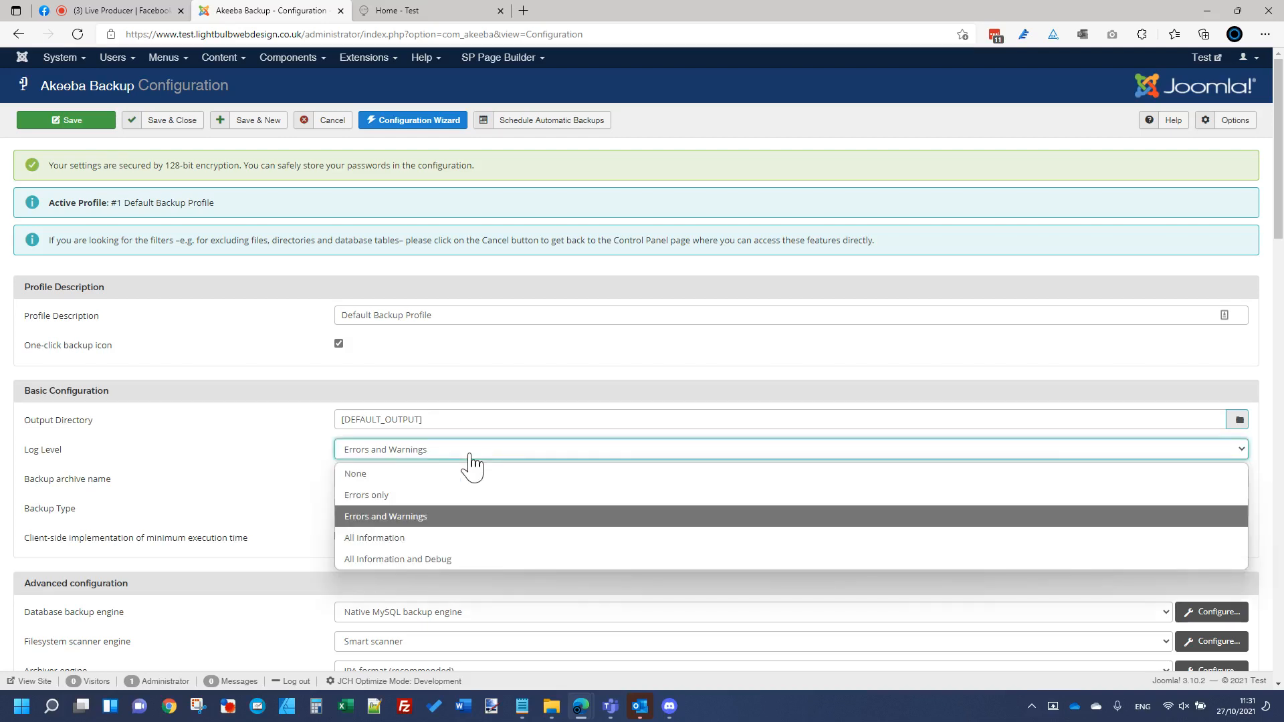
pyautogui.click(470, 576)
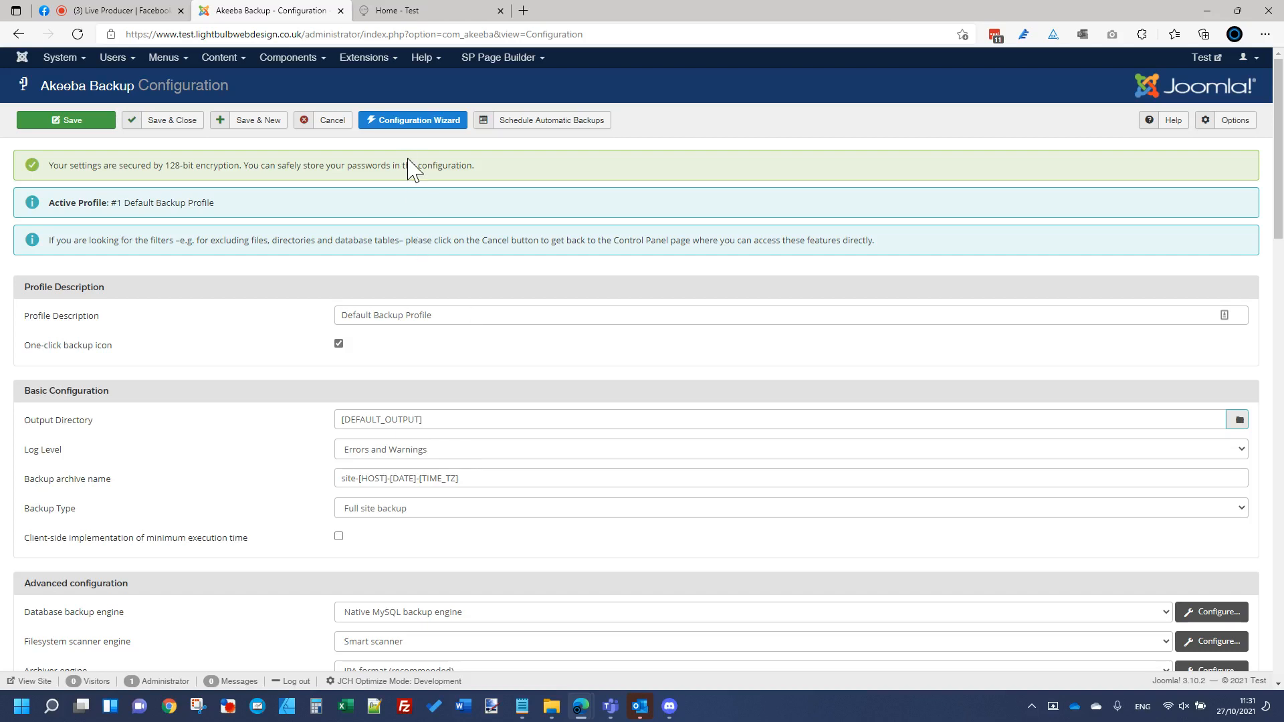
pyautogui.click(330, 127)
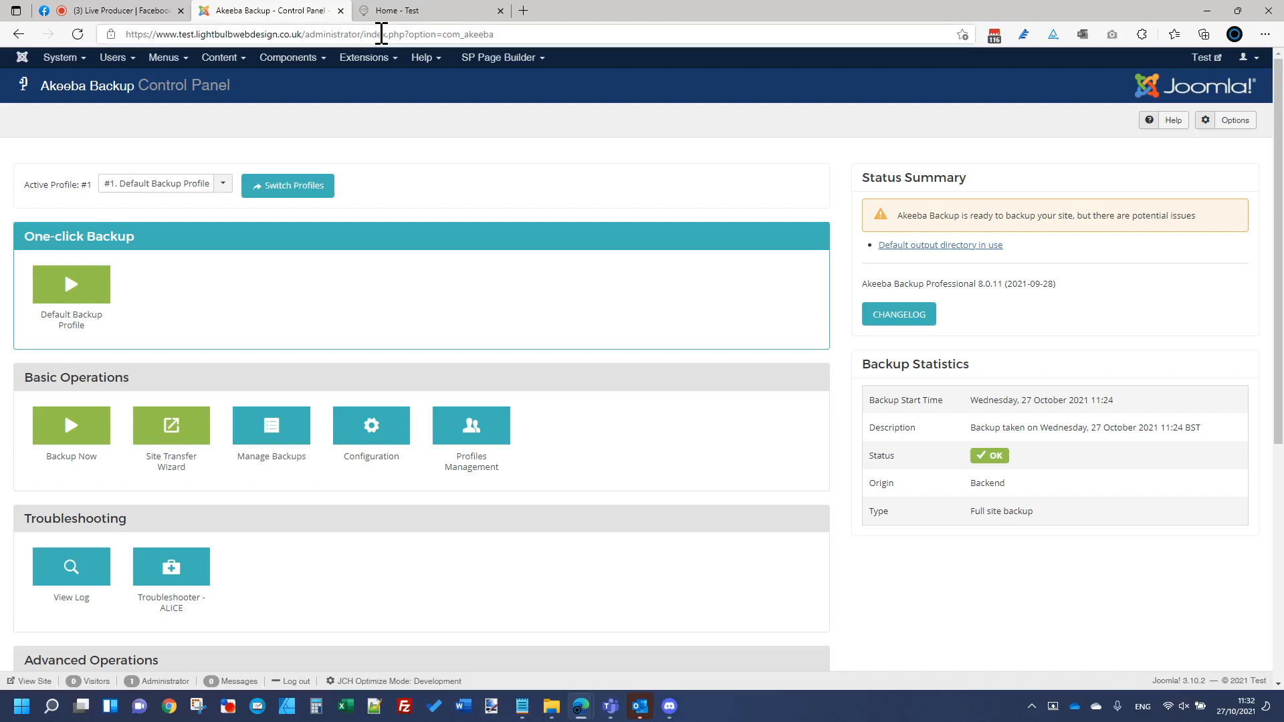
pyautogui.click(127, 10)
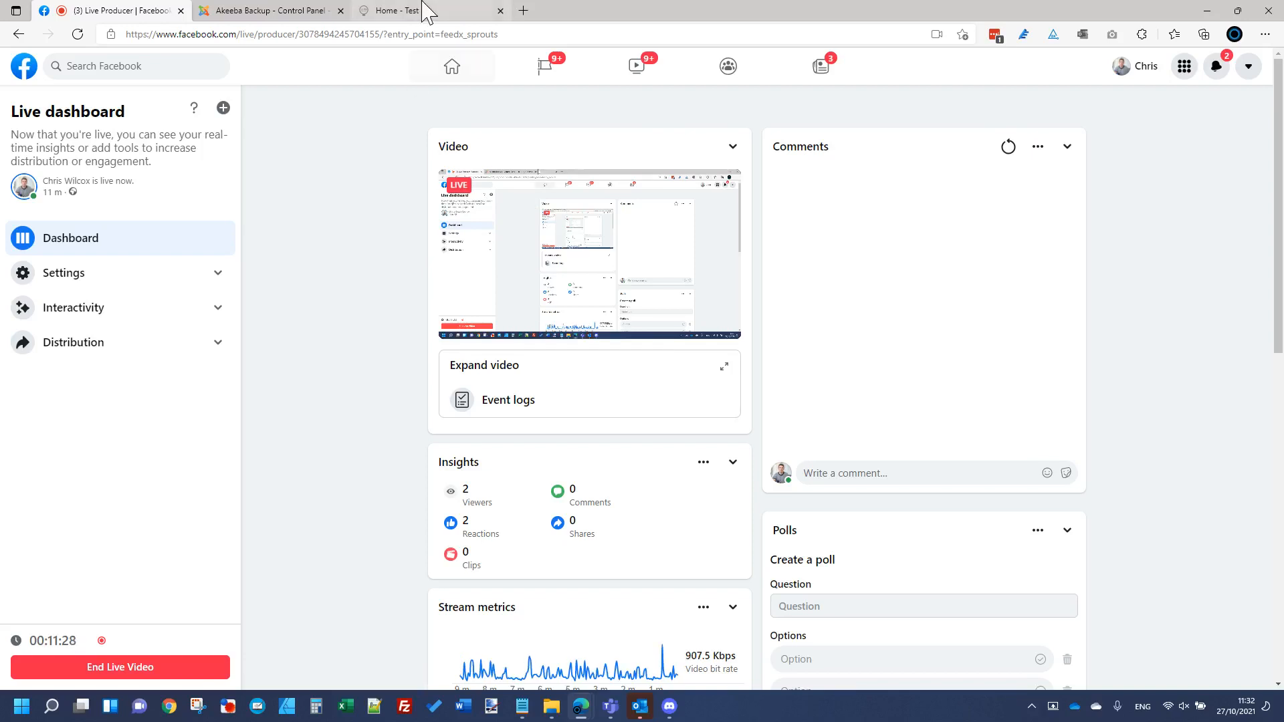
# Step: In a new tab, load myaccounts.joomlawired.com and sign in with the saved credentials
pyautogui.click(524, 11)
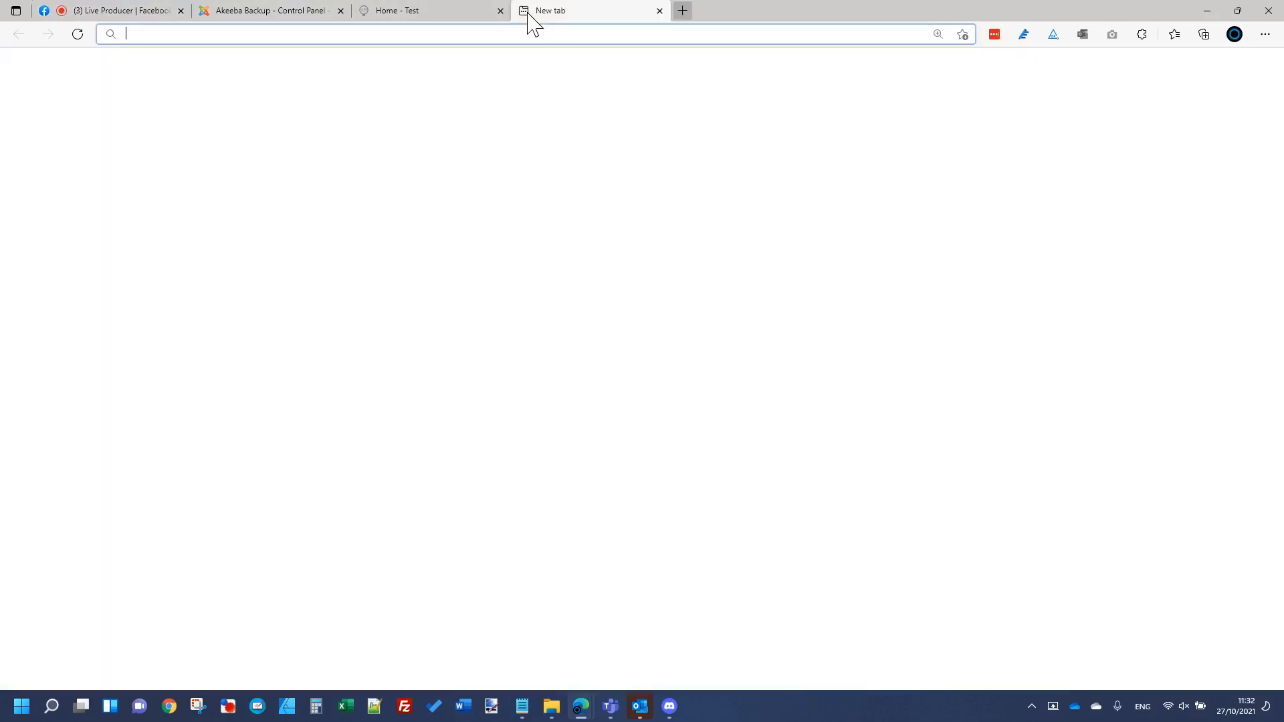
pyautogui.write('myaccounts.joomlawired.com')
pyautogui.press('Return')
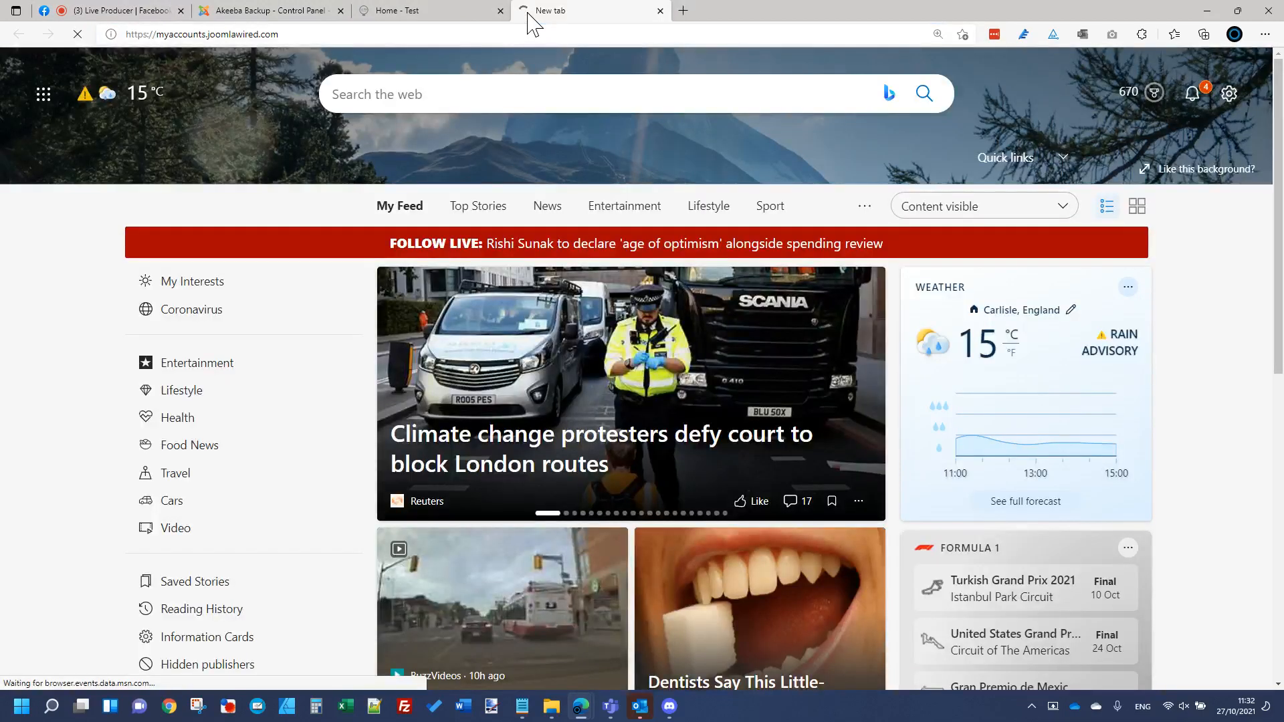
pyautogui.click(159, 10)
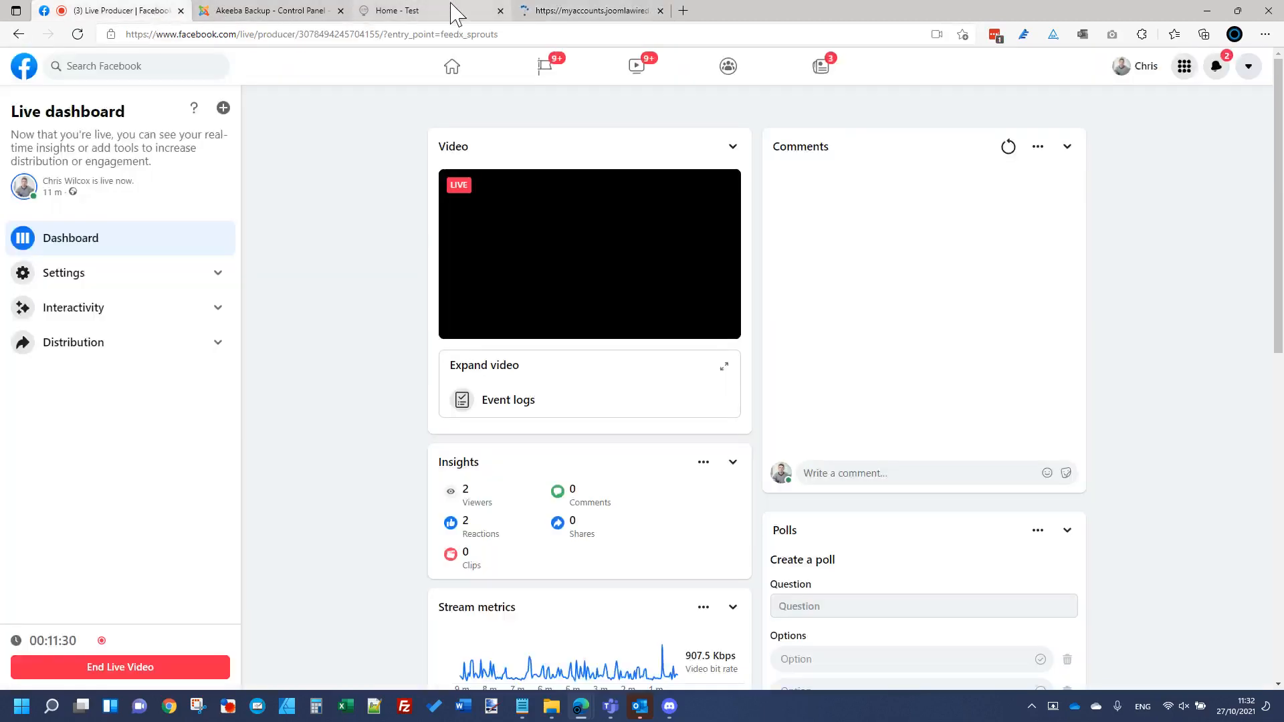
pyautogui.click(561, 13)
pyautogui.click(674, 267)
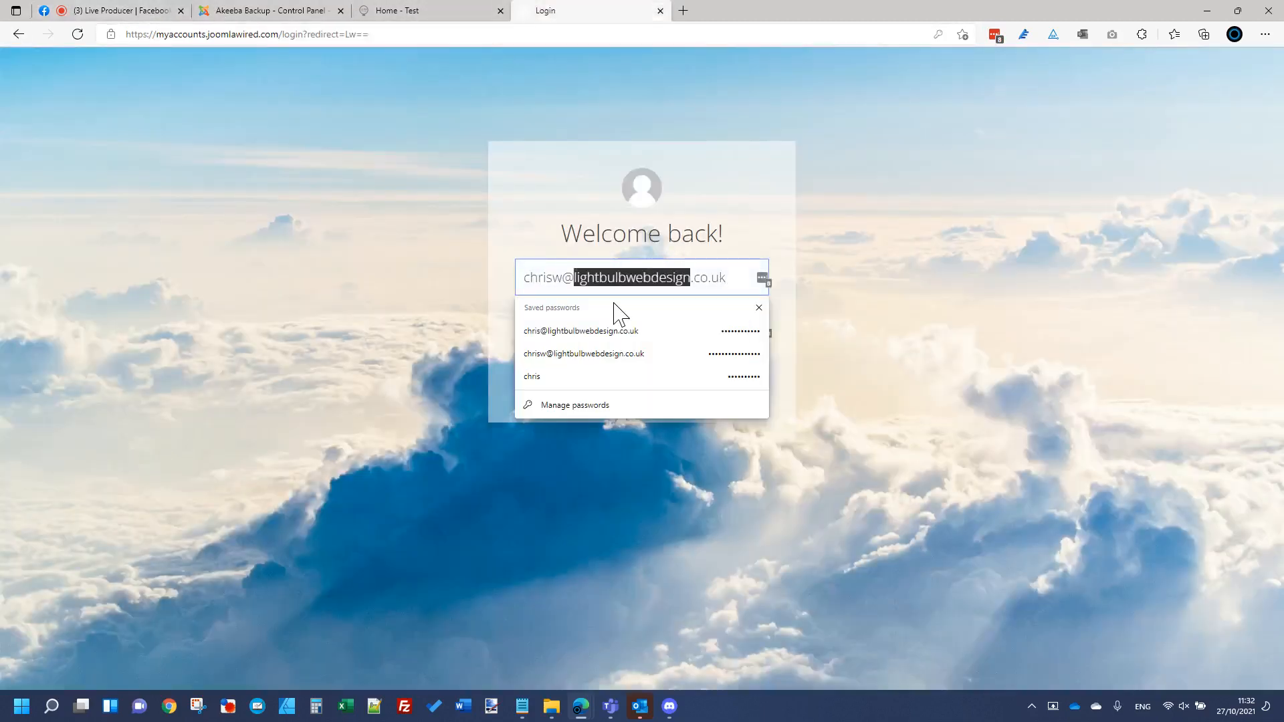
pyautogui.click(591, 331)
pyautogui.click(616, 393)
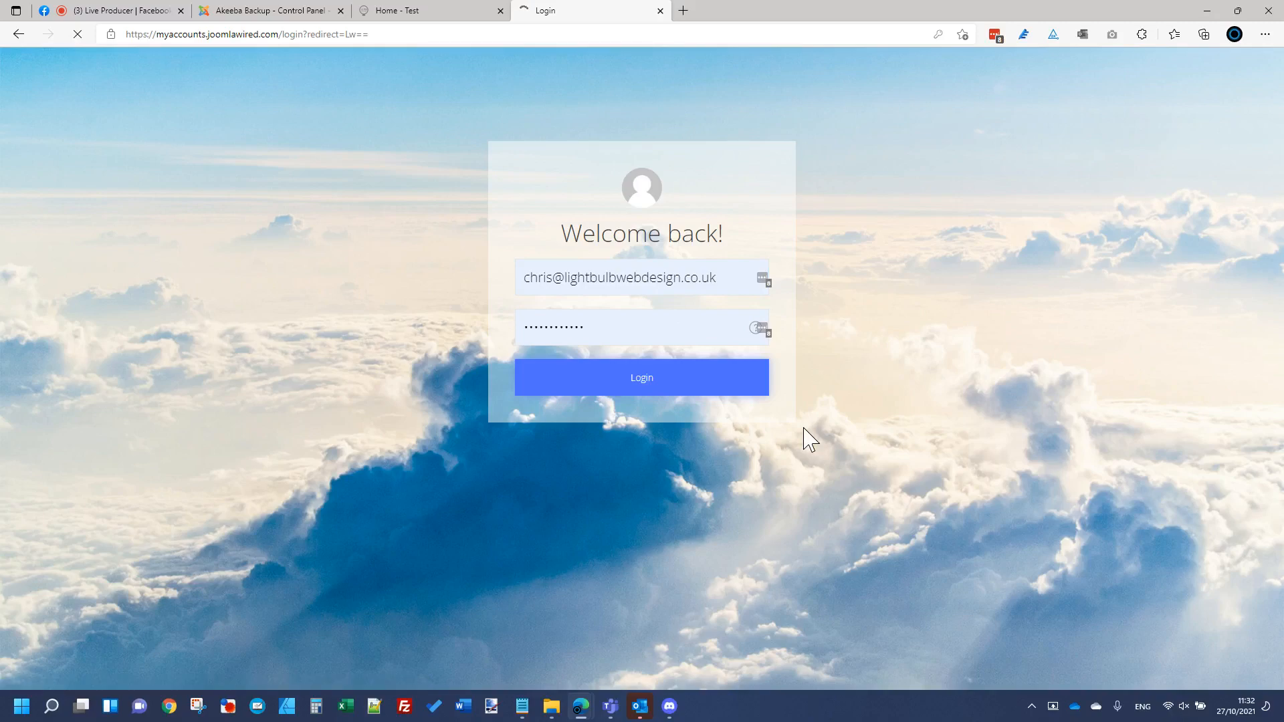
# Step: Find the Light Bulb account on the second accounts page, launch its server panel, and close the accounts tab
pyautogui.click(268, 10)
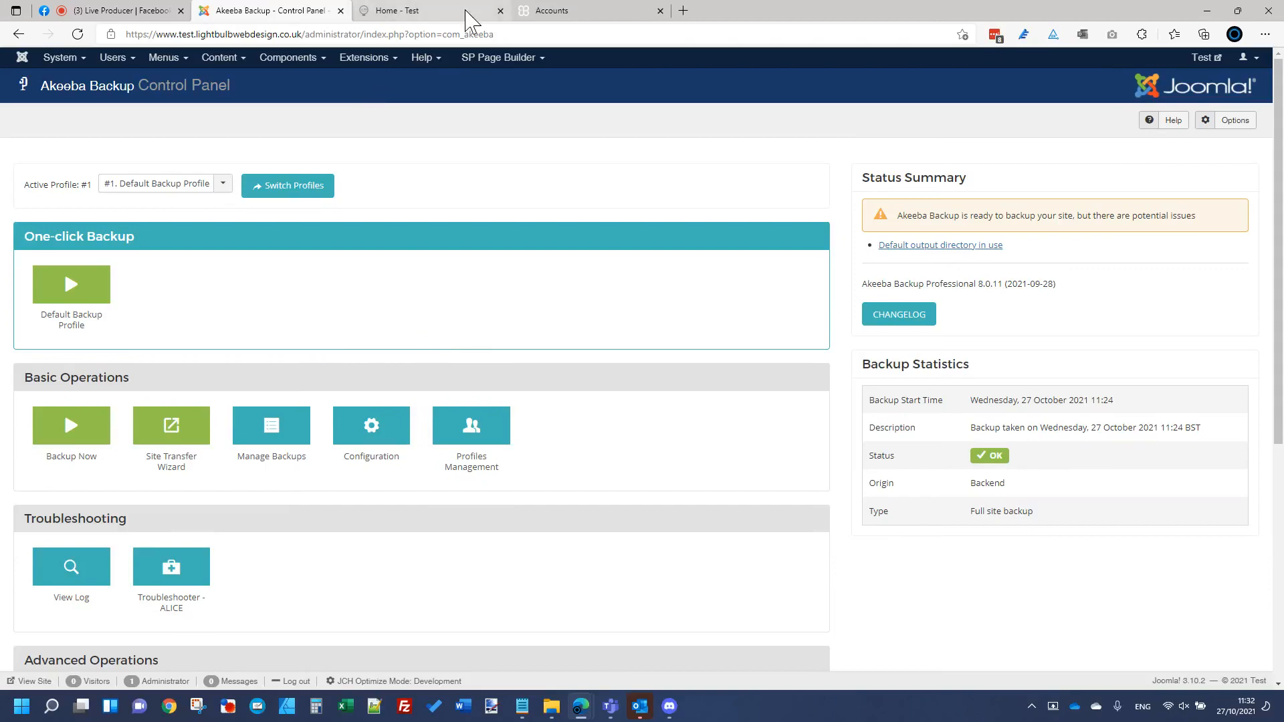
pyautogui.click(588, 12)
pyautogui.scroll(-20, 595, 217)
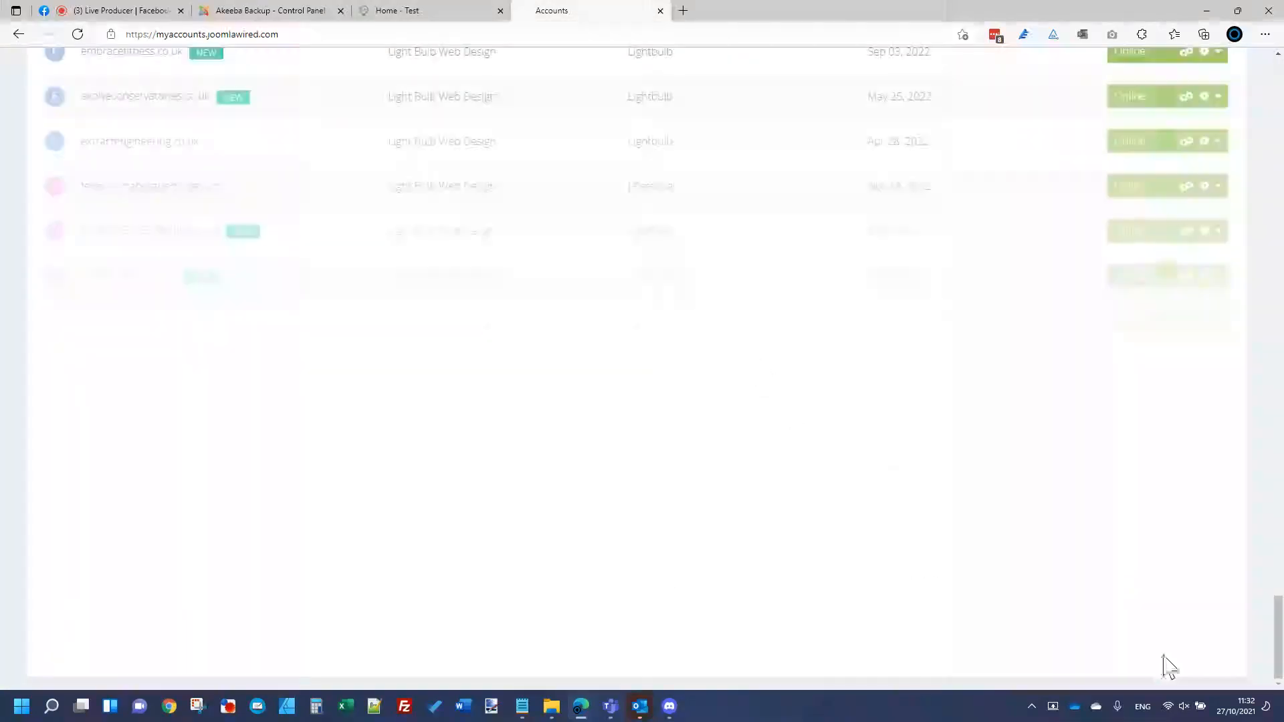
pyautogui.click(1114, 637)
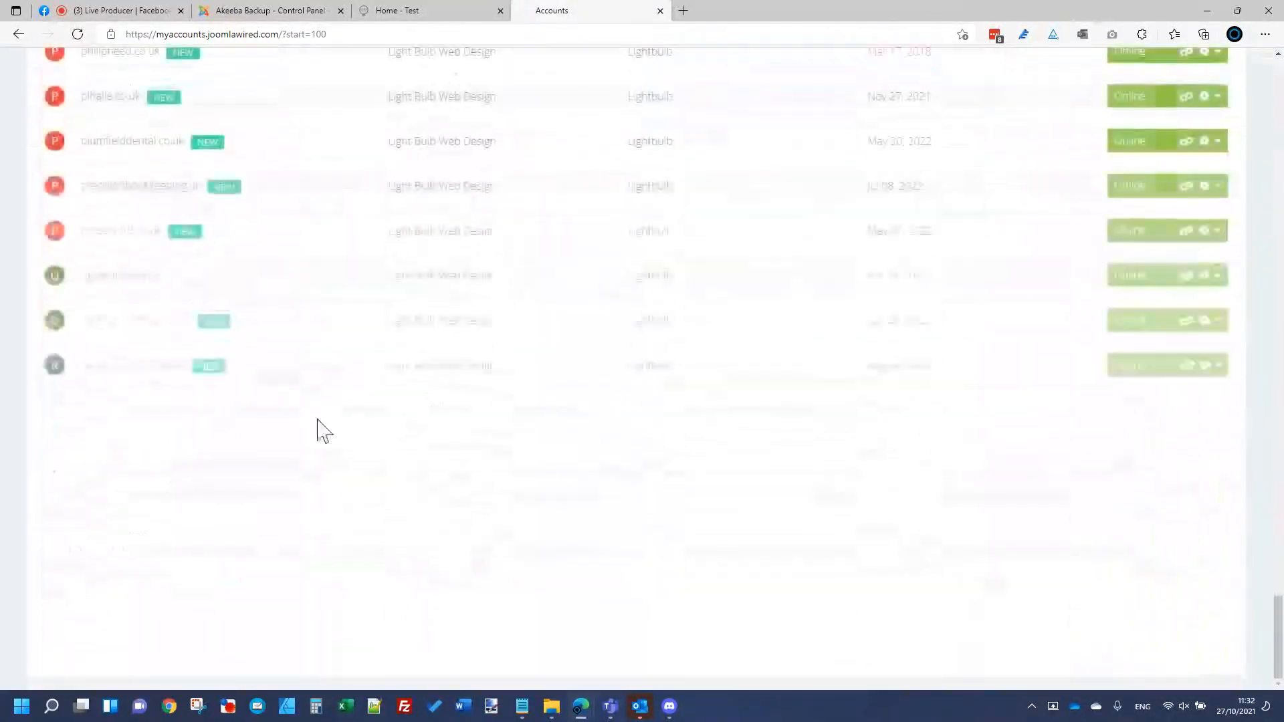
pyautogui.scroll(5, 287, 426)
pyautogui.scroll(15, 294, 426)
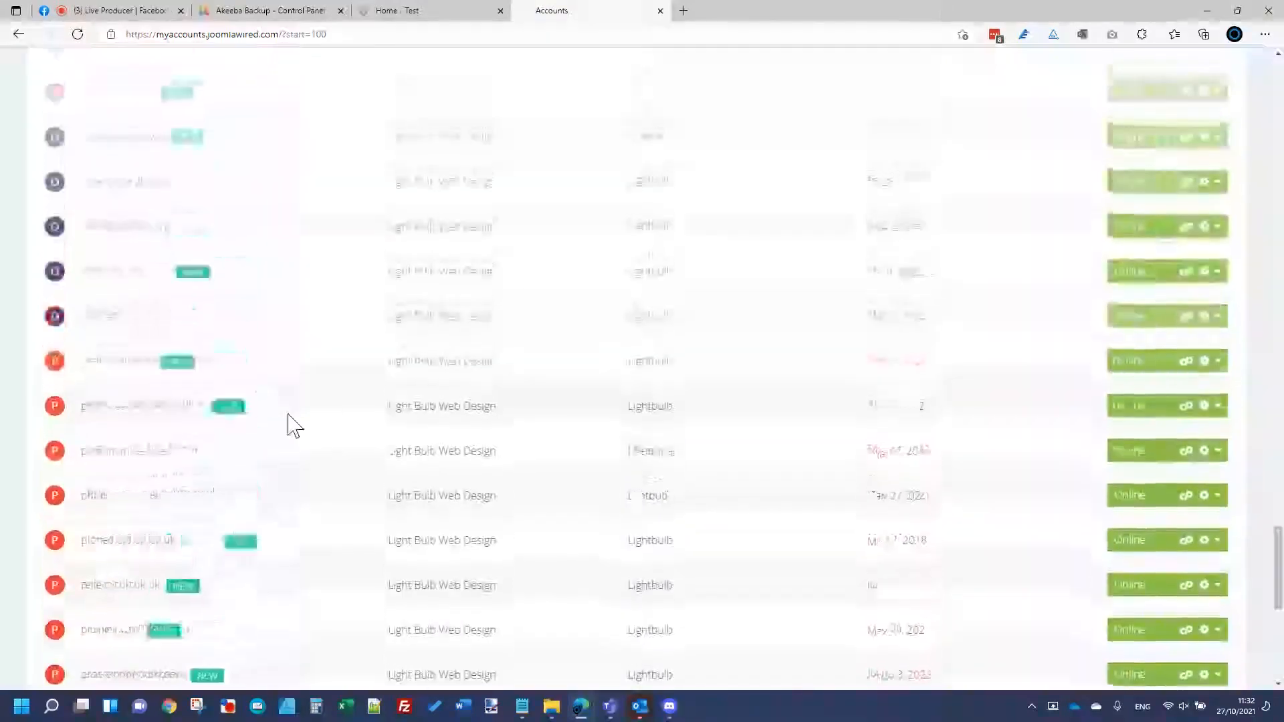
pyautogui.scroll(10, 294, 426)
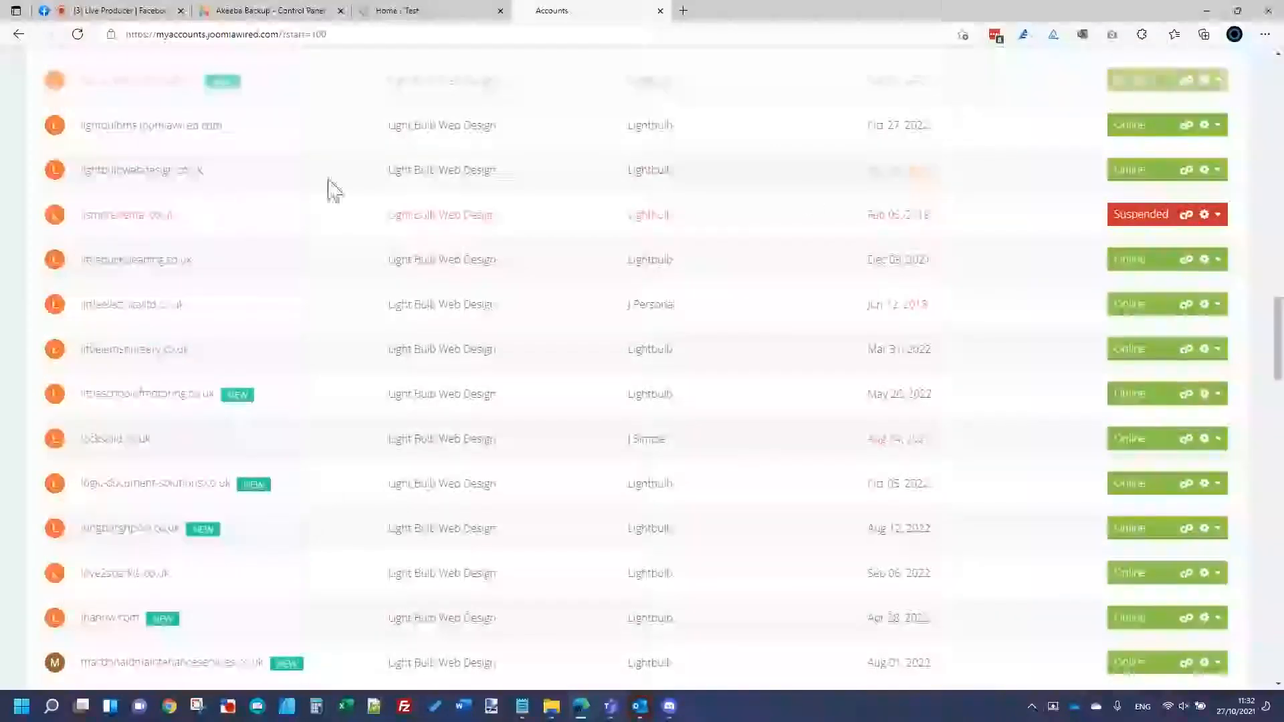
pyautogui.click(1187, 171)
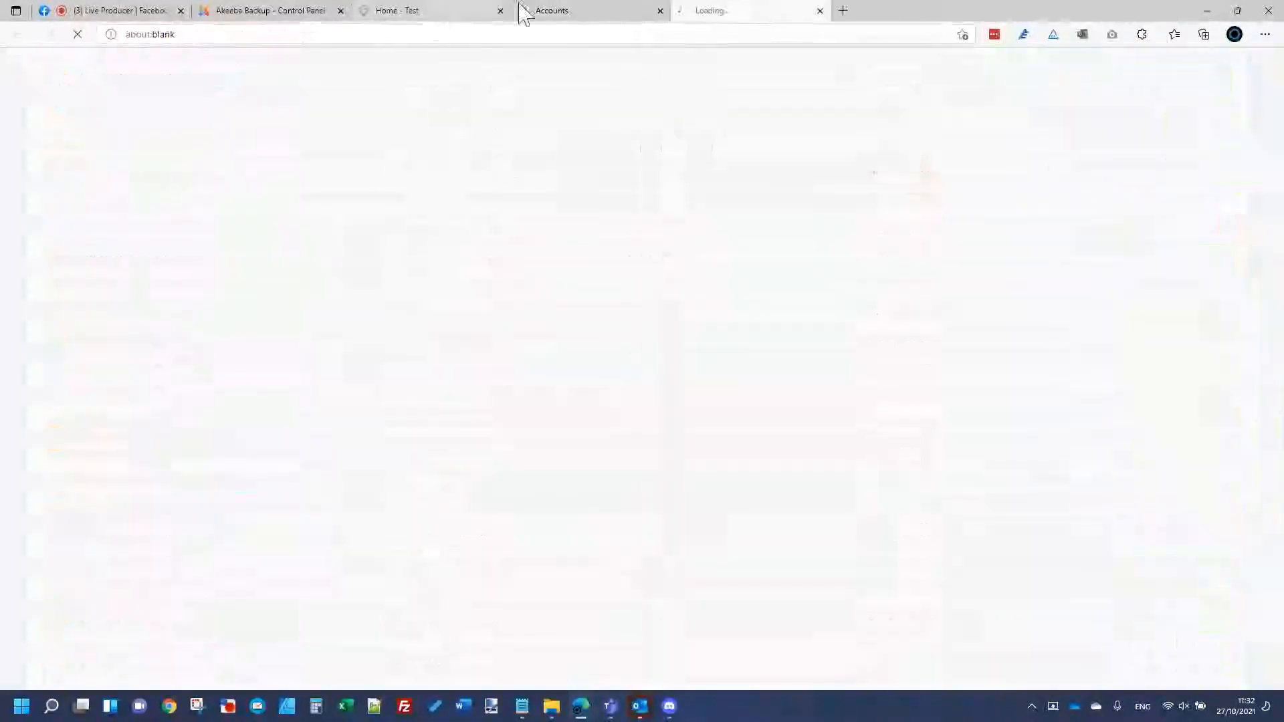
pyautogui.click(660, 10)
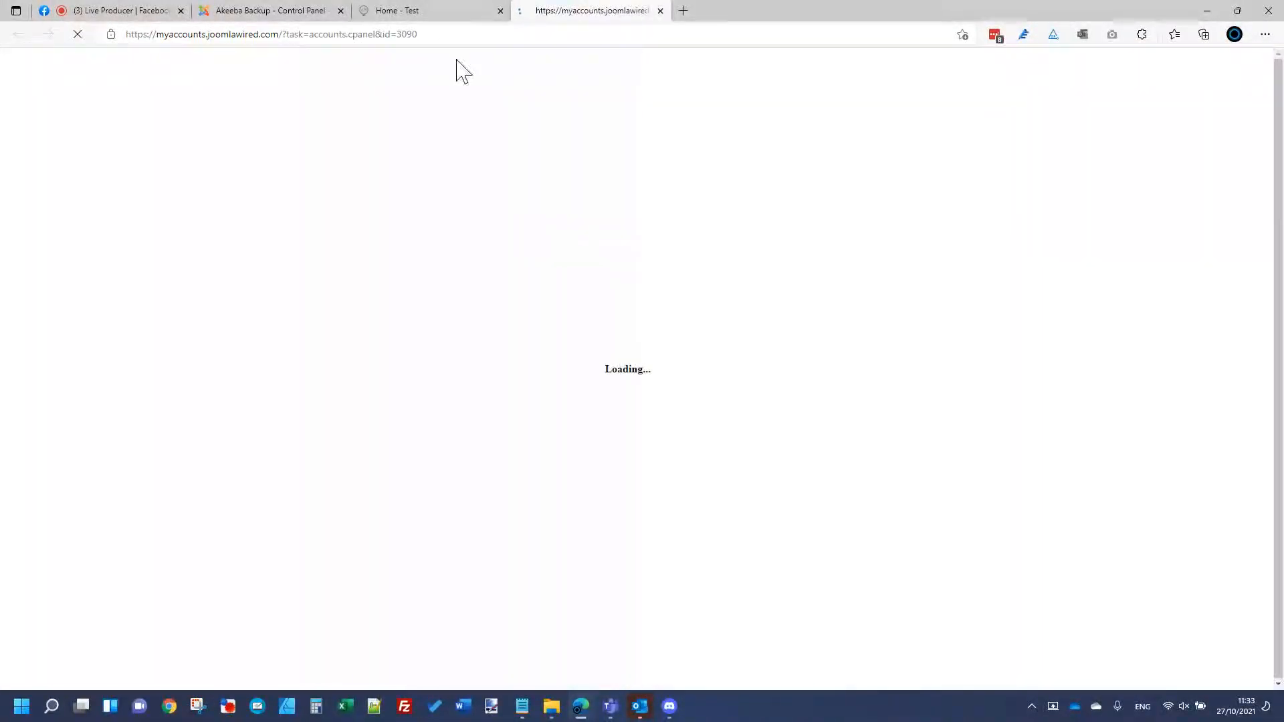
# Step: From WHM's account list, open cPanel for lightbulbwebdesign.co.uk and launch File Manager
pyautogui.click(451, 14)
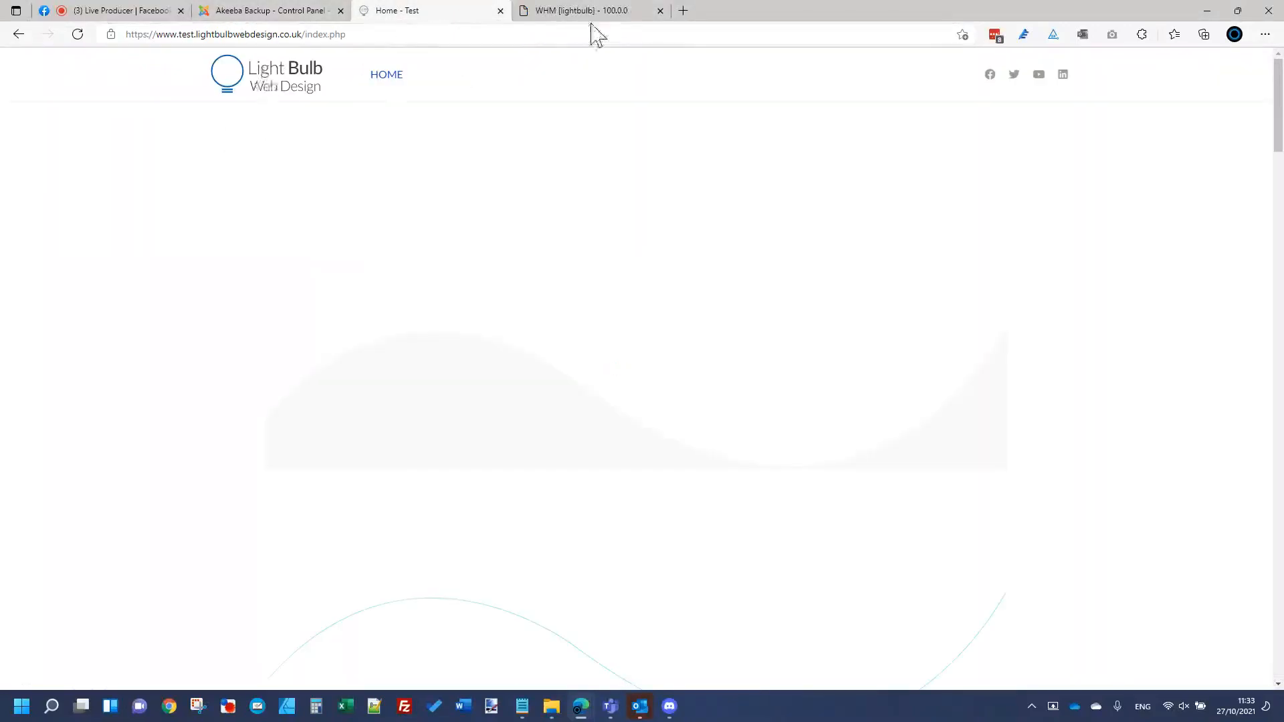
pyautogui.click(599, 14)
pyautogui.click(564, 207)
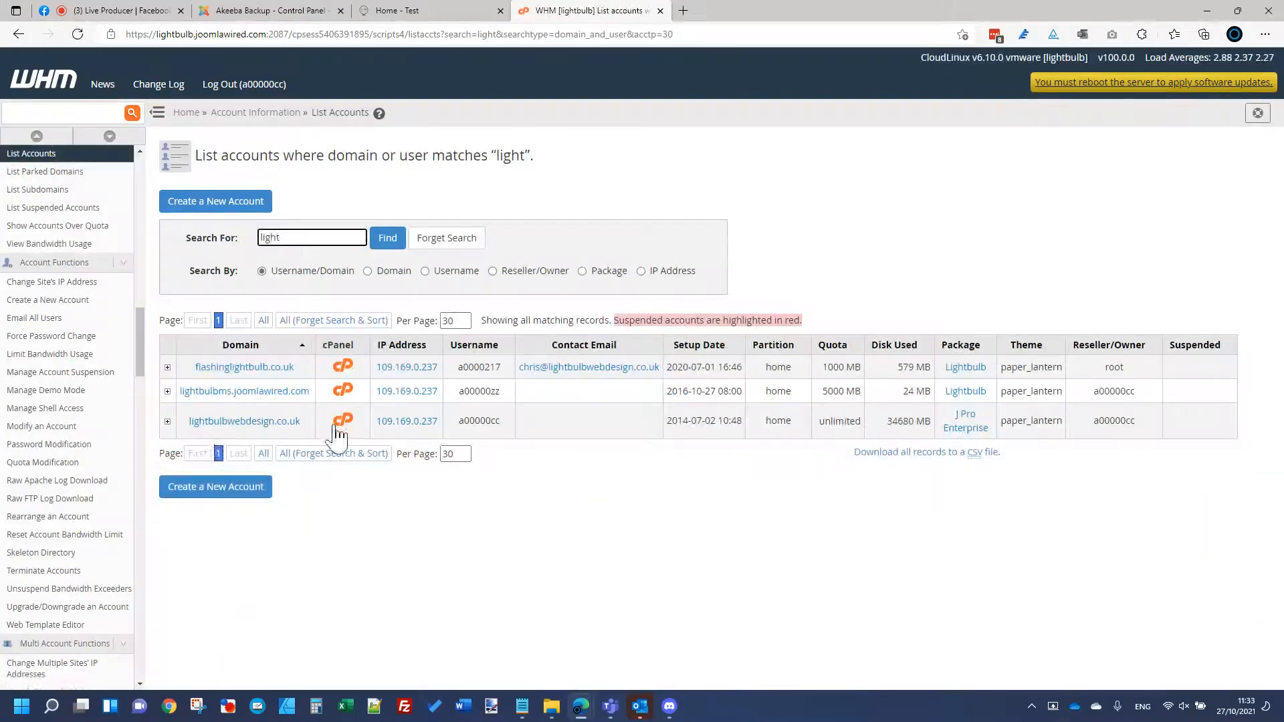
pyautogui.click(337, 425)
pyautogui.click(660, 10)
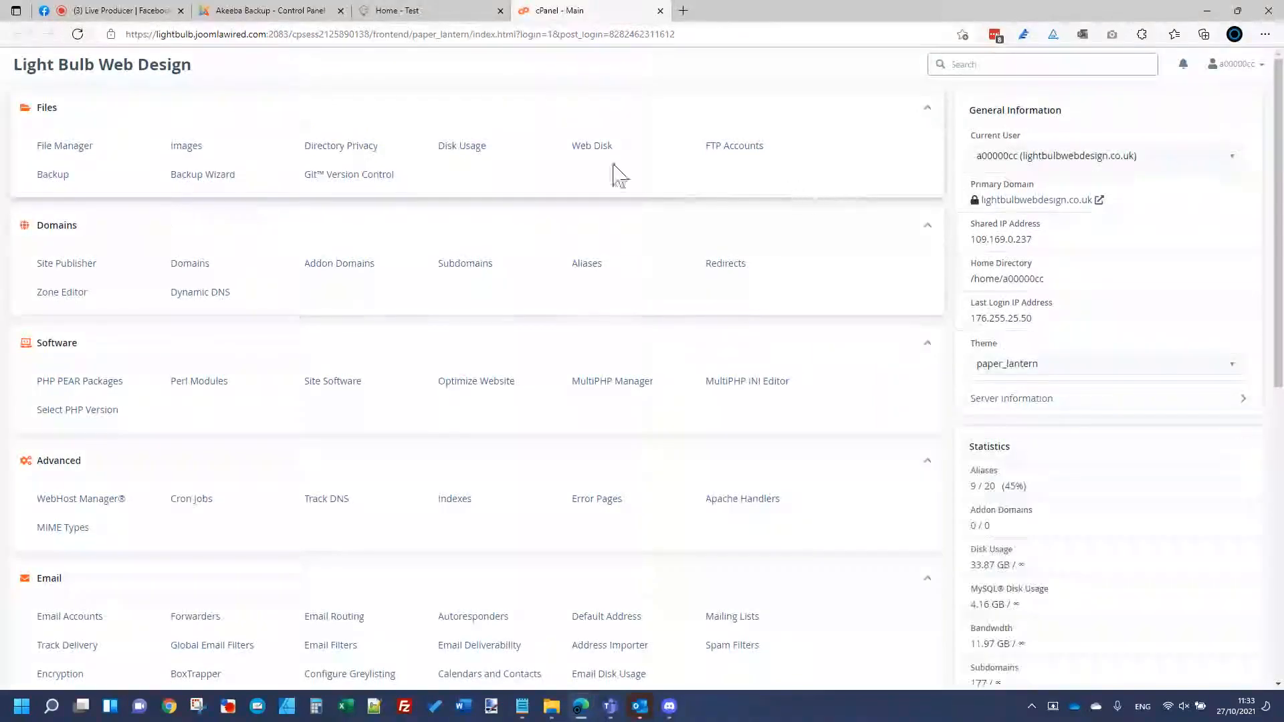
pyautogui.click(65, 146)
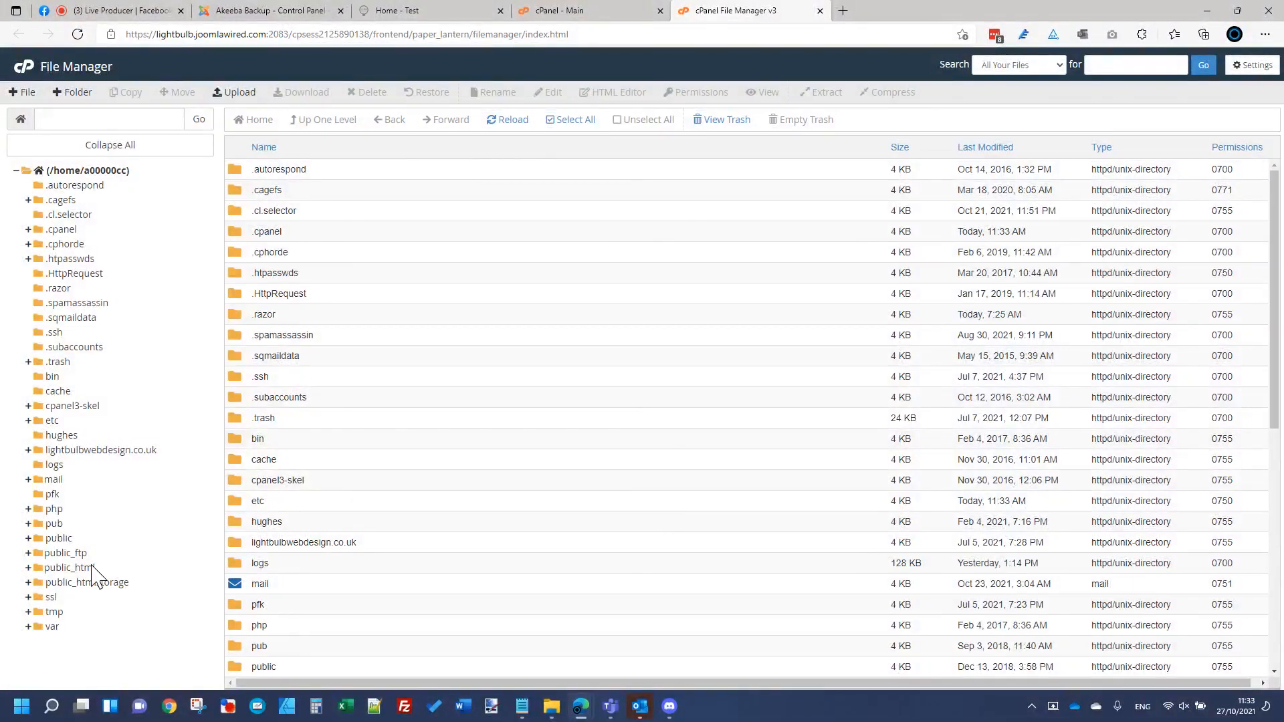
# Step: Navigate public_html > test > administrator > components > com_akeeba > backup to reach the .jpa archives
pyautogui.click(91, 568)
pyautogui.scroll(-10, 328, 523)
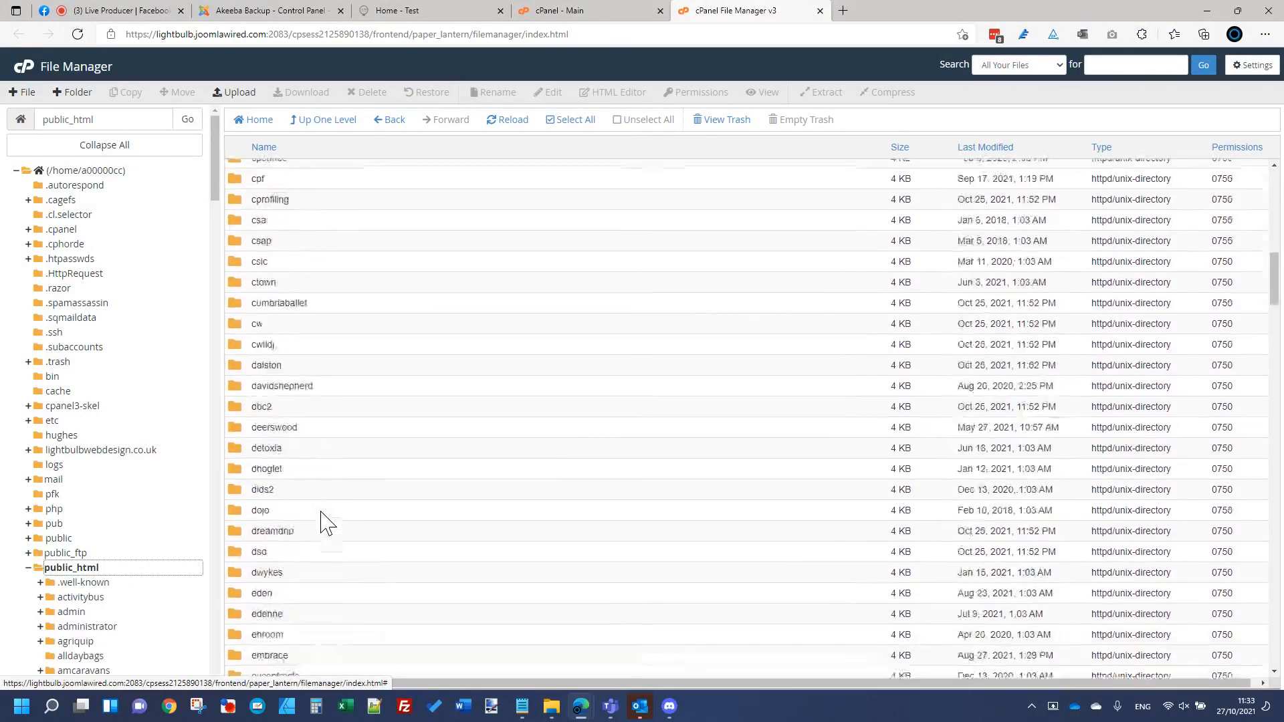
pyautogui.scroll(-20, 325, 523)
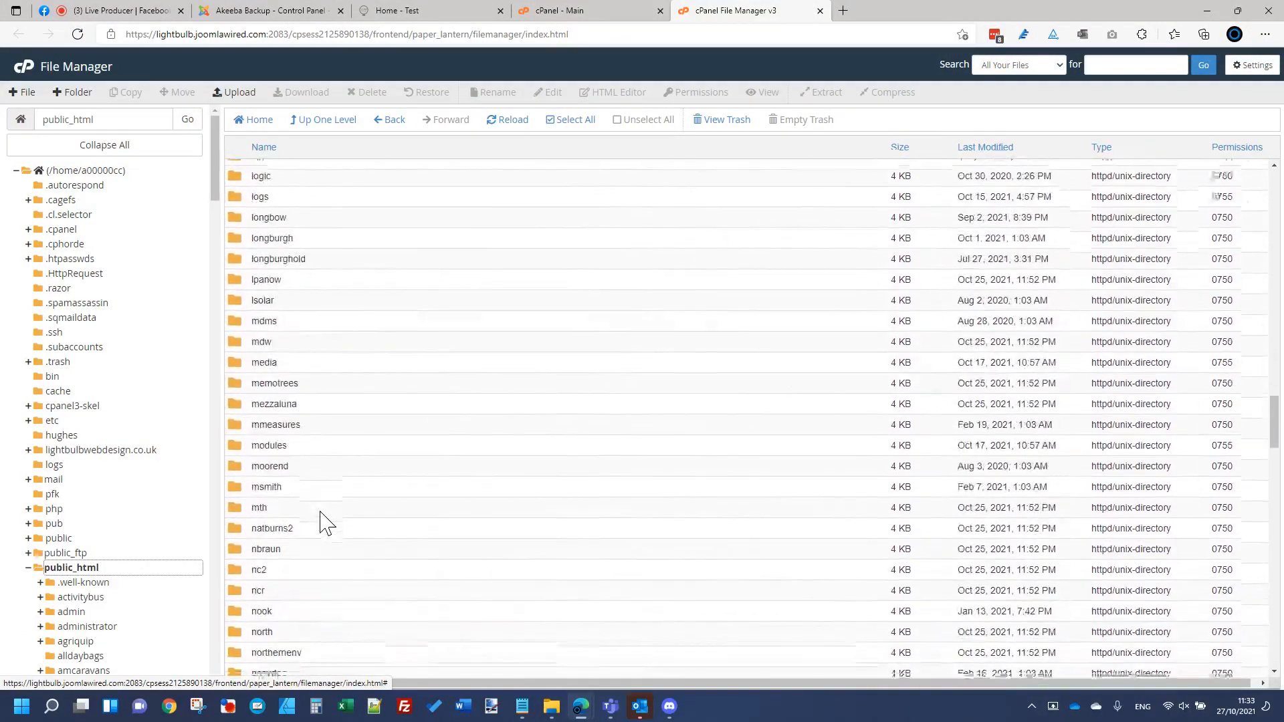
pyautogui.scroll(-20, 324, 523)
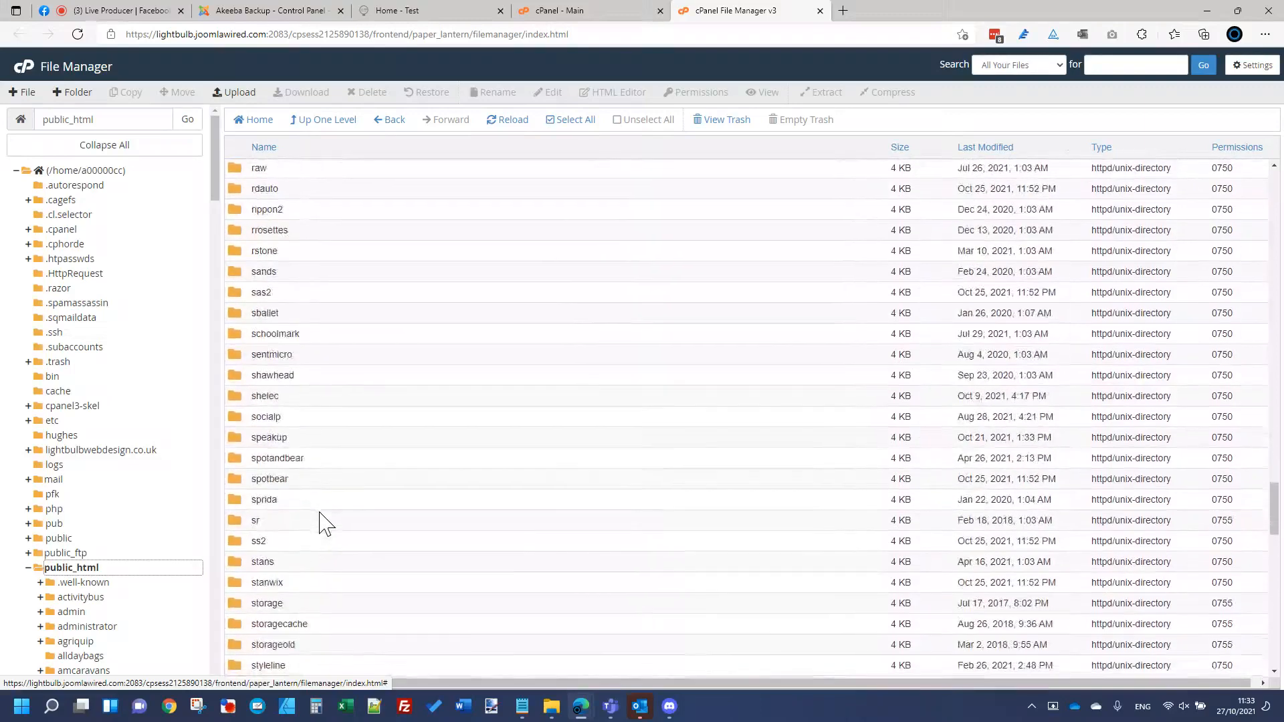
pyautogui.scroll(-10, 323, 523)
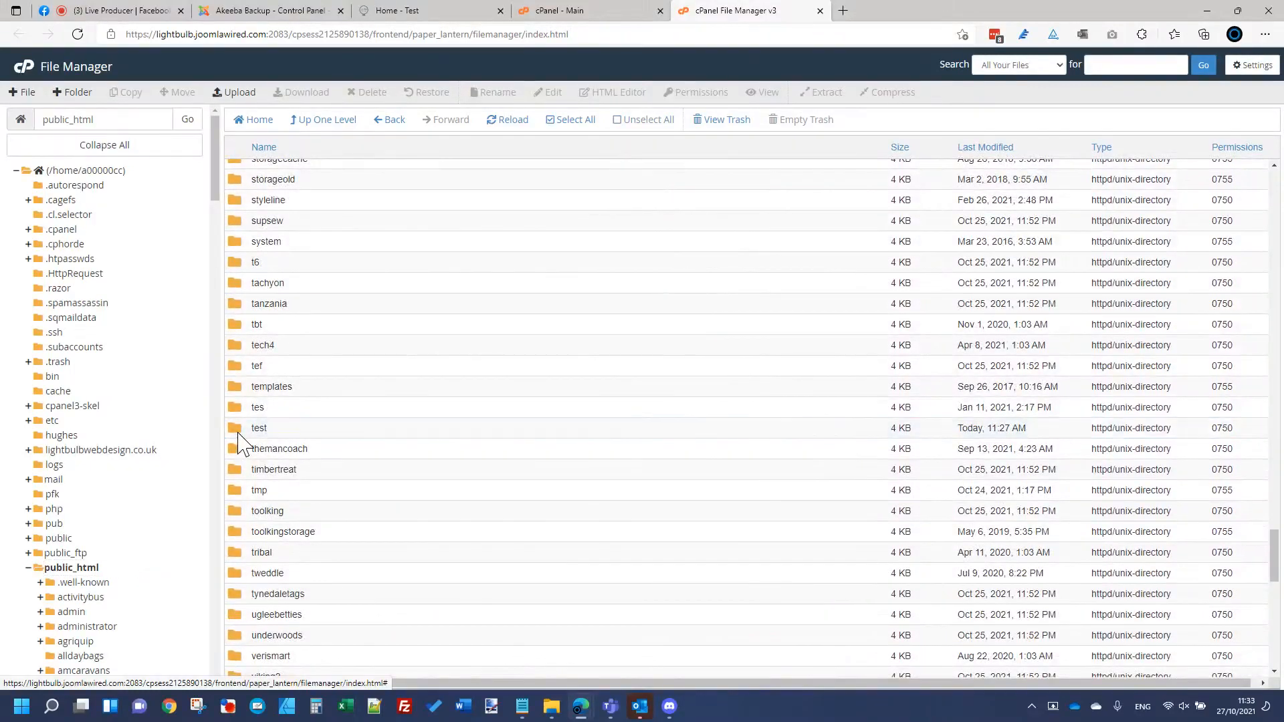
pyautogui.doubleClick(238, 433)
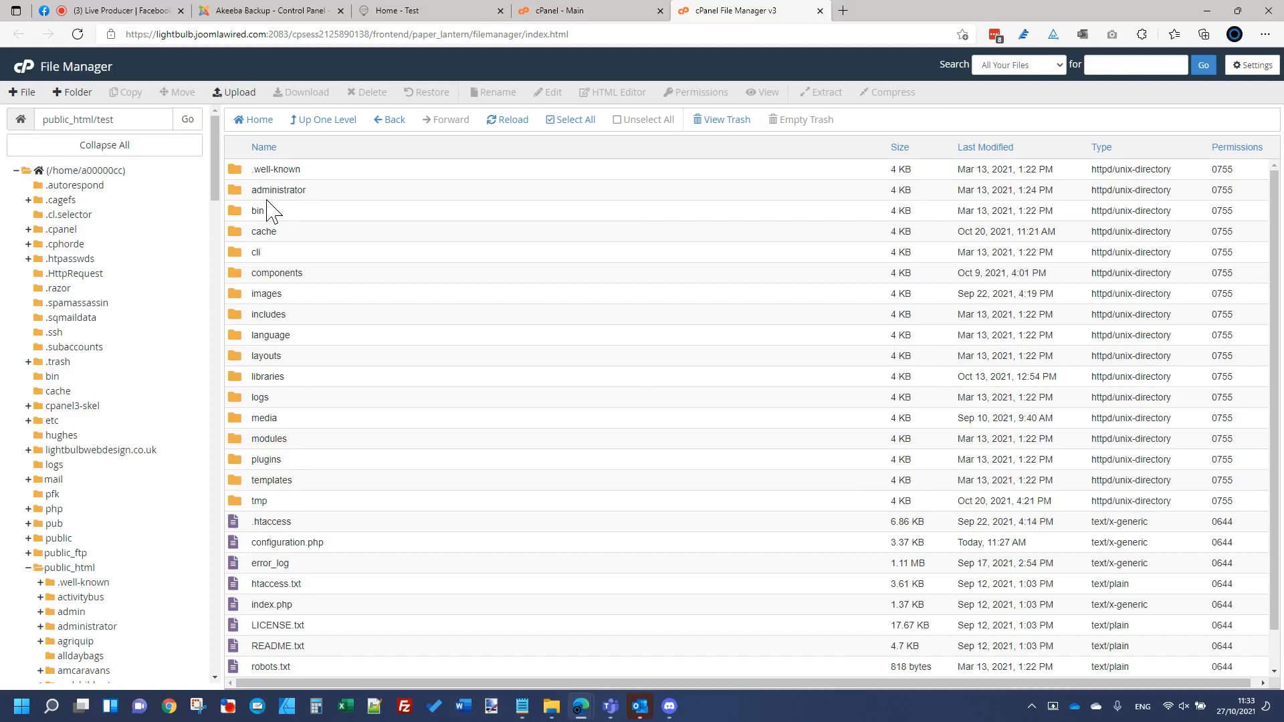
pyautogui.doubleClick(235, 191)
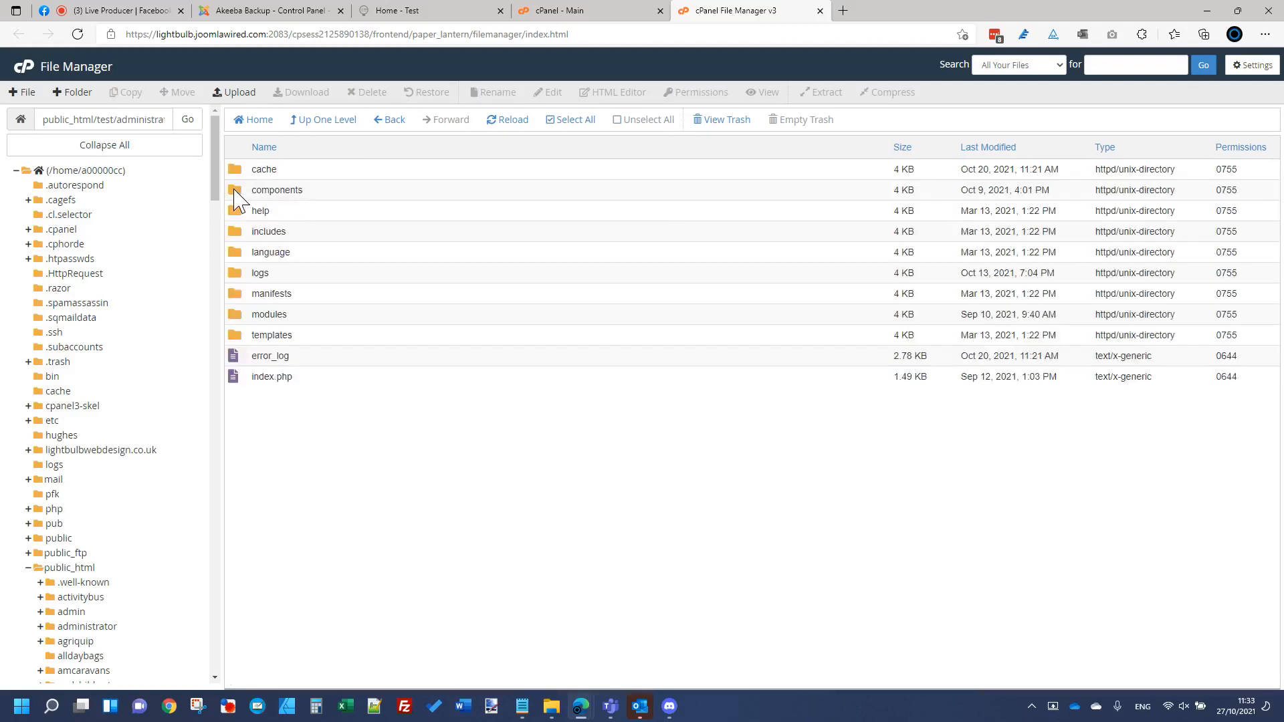
pyautogui.doubleClick(235, 191)
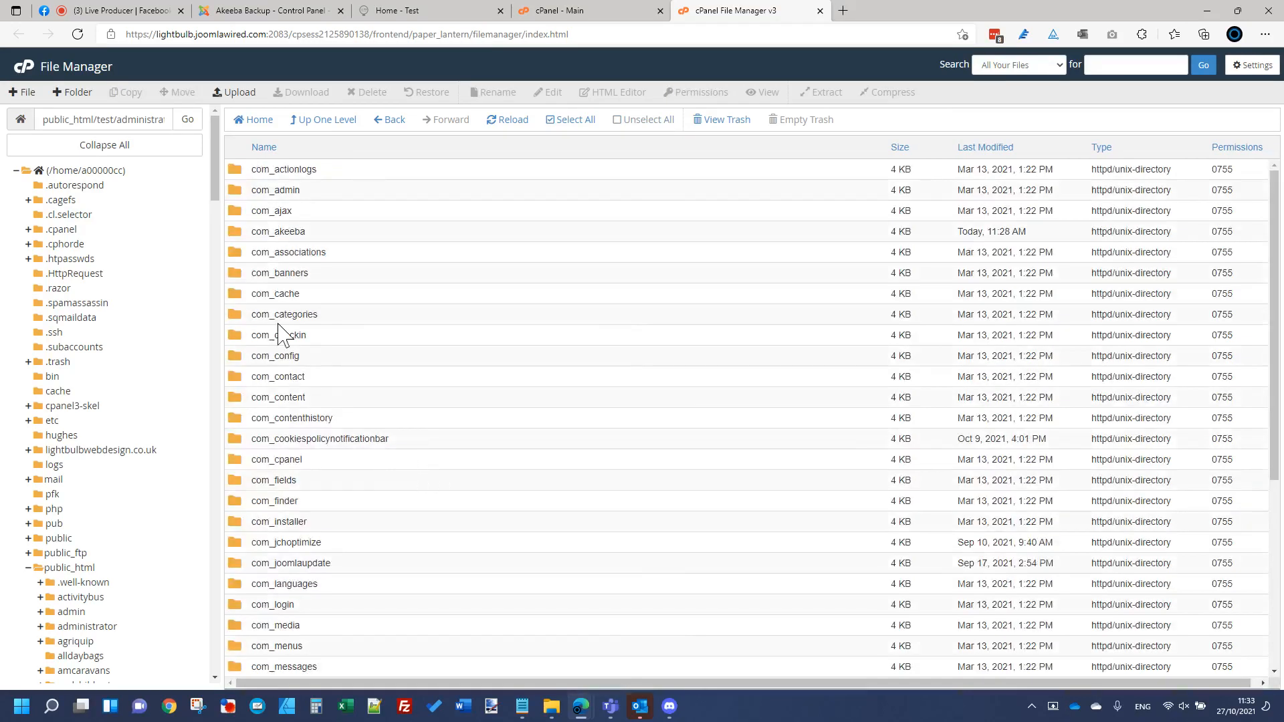
pyautogui.doubleClick(235, 231)
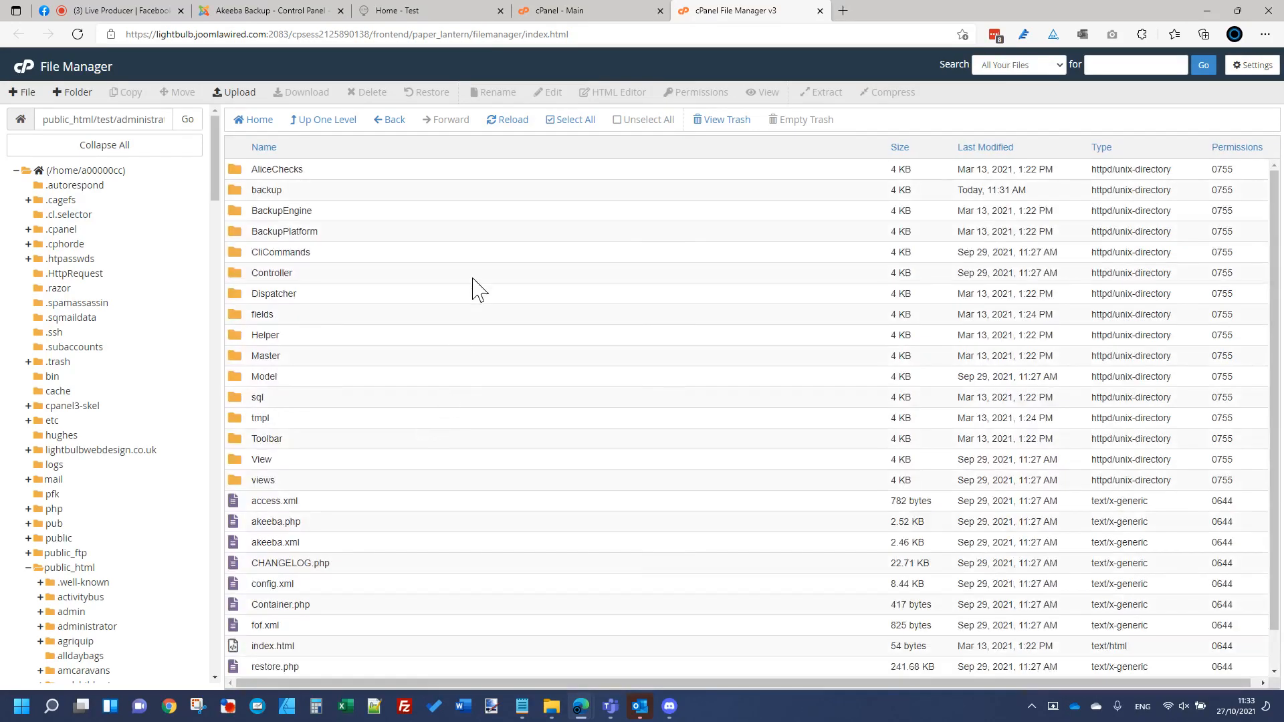
pyautogui.doubleClick(236, 192)
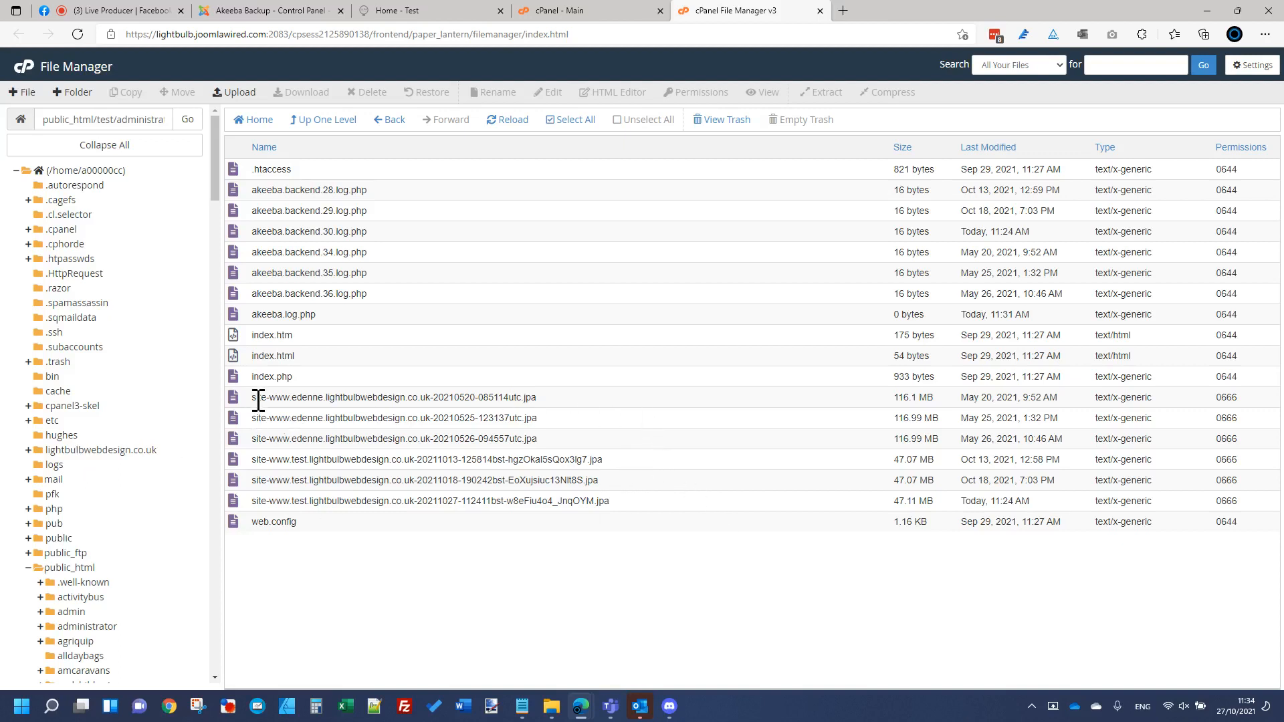
# Step: Delete the three old edenne .jpa backup archives from the Akeeba backup folder
pyautogui.click(610, 397)
pyautogui.keyDown('ctrl'); pyautogui.click(611, 418); pyautogui.keyUp('ctrl')
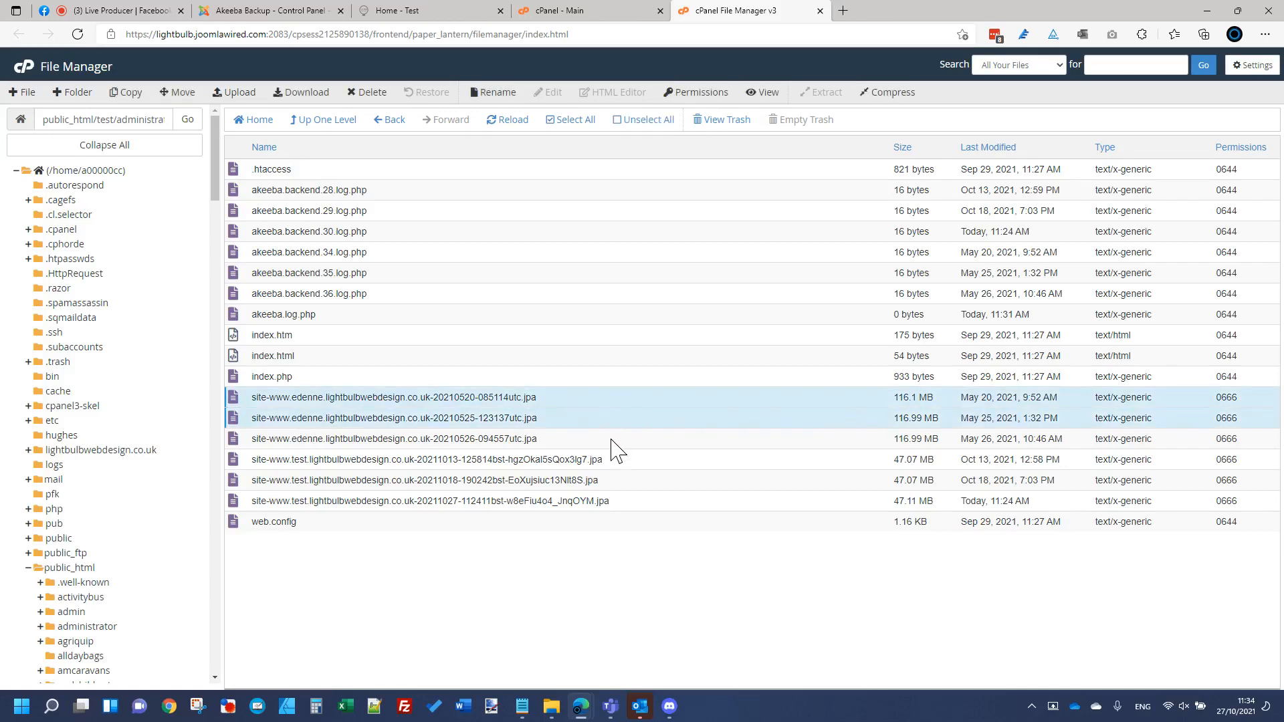
pyautogui.keyDown('ctrl'); pyautogui.click(611, 440); pyautogui.keyUp('ctrl')
pyautogui.click(369, 92)
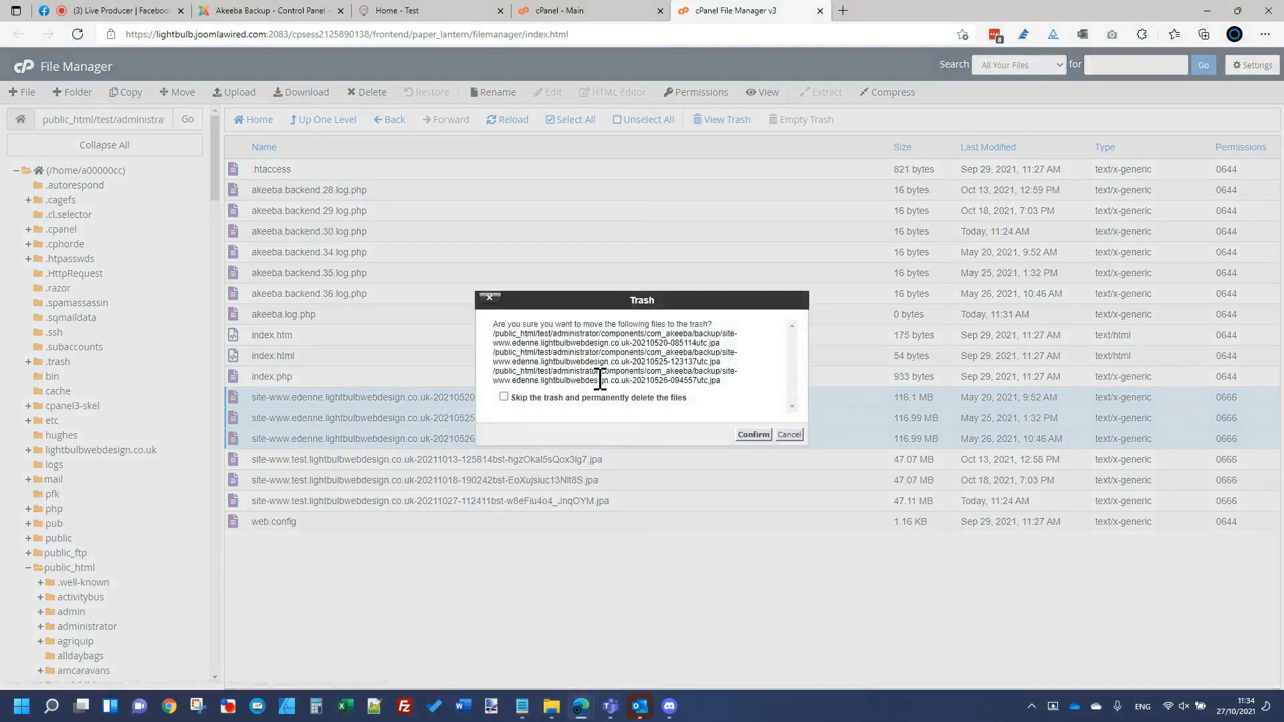
pyautogui.click(753, 435)
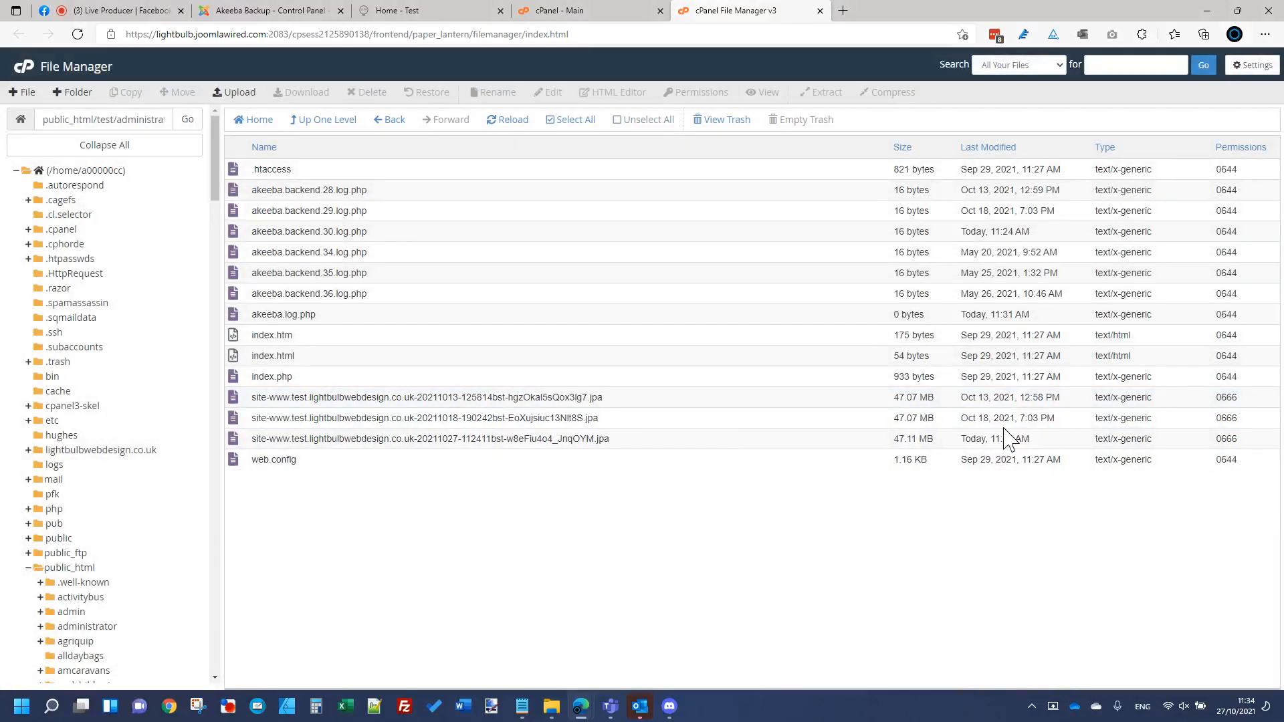
# Step: Sort the backup folder by Last Modified with the newest files first
pyautogui.click(971, 149)
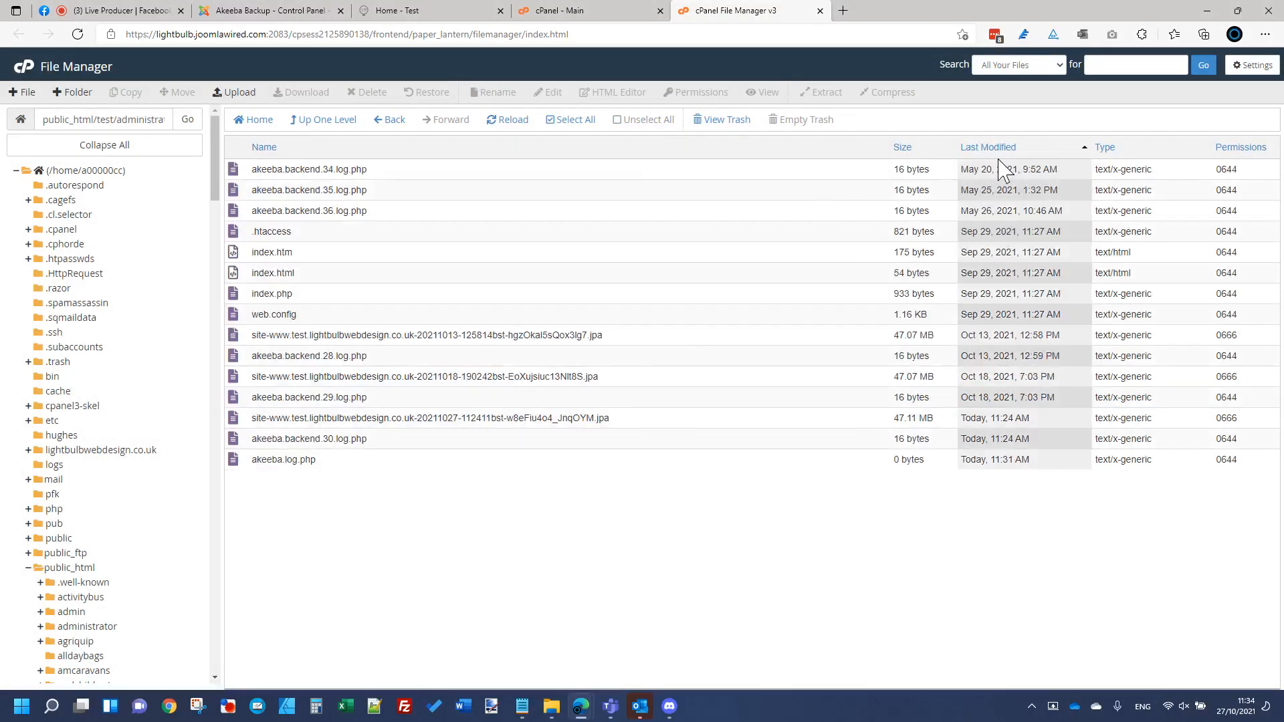
pyautogui.click(997, 150)
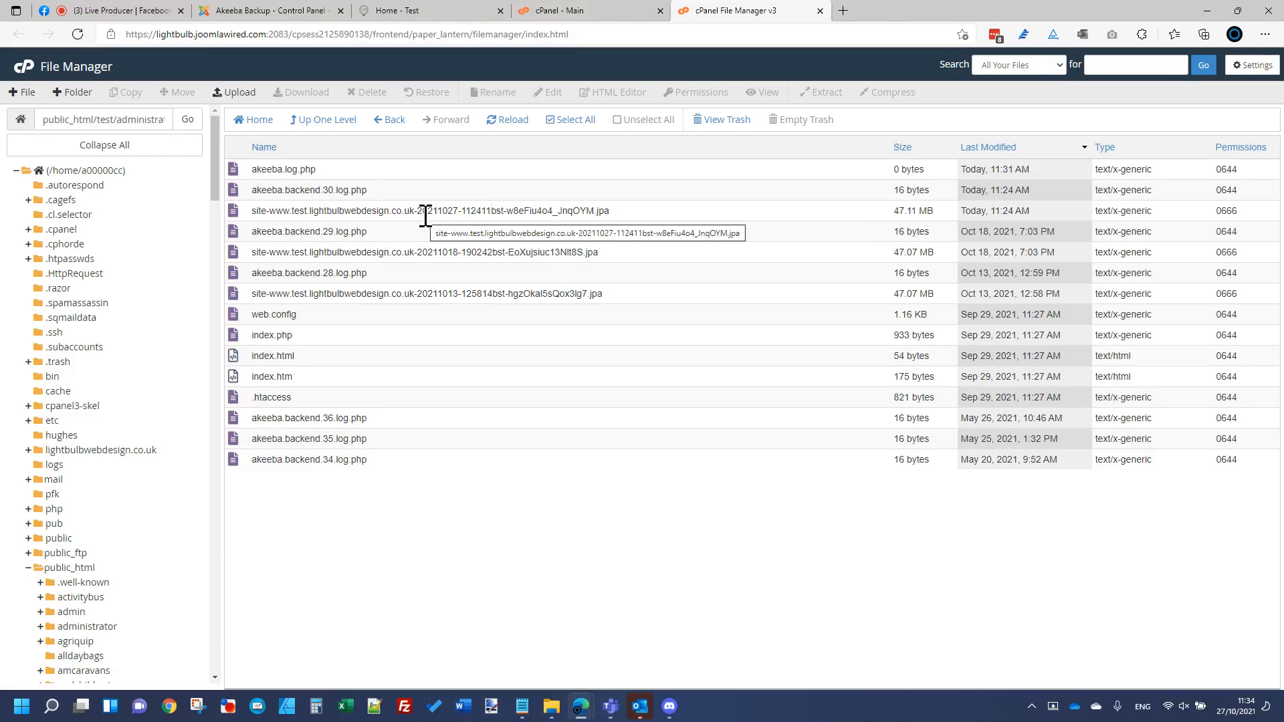
pyautogui.moveTo(443, 211); pyautogui.dragTo(486, 213)
pyautogui.click(449, 196)
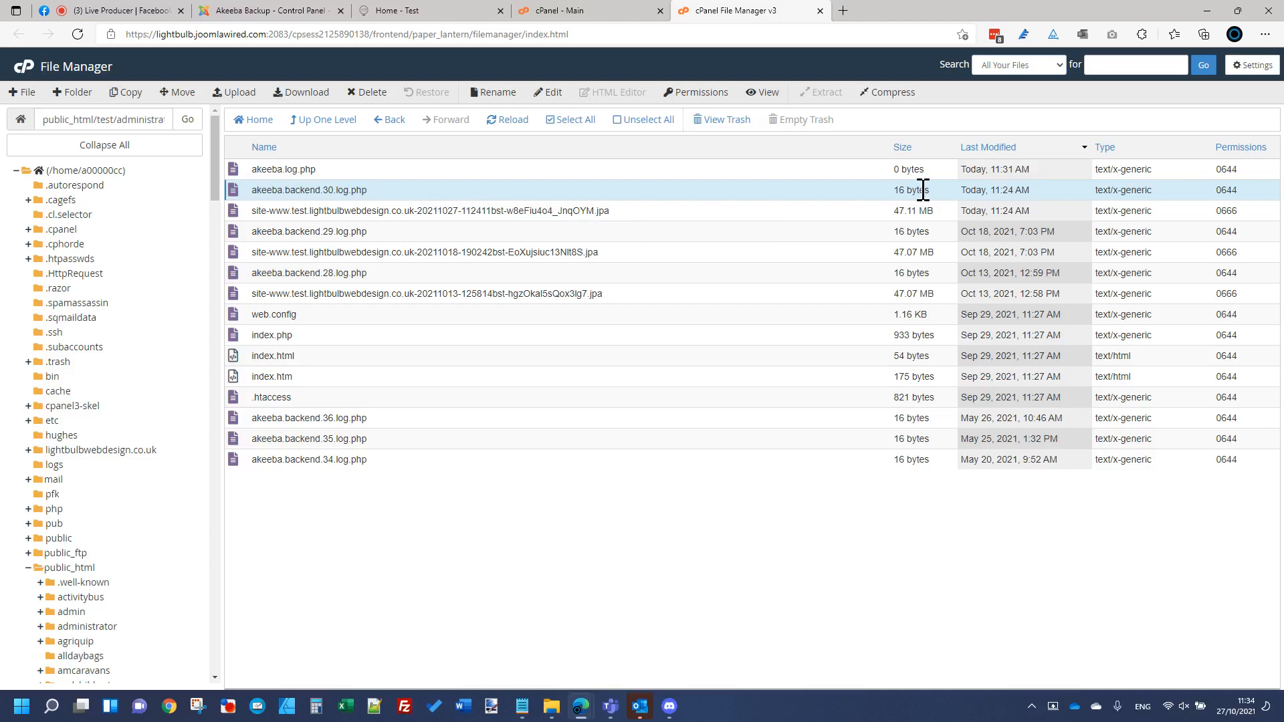
# Step: Move the newest 27 October .jpa archive to /public_html/test/
pyautogui.click(963, 210)
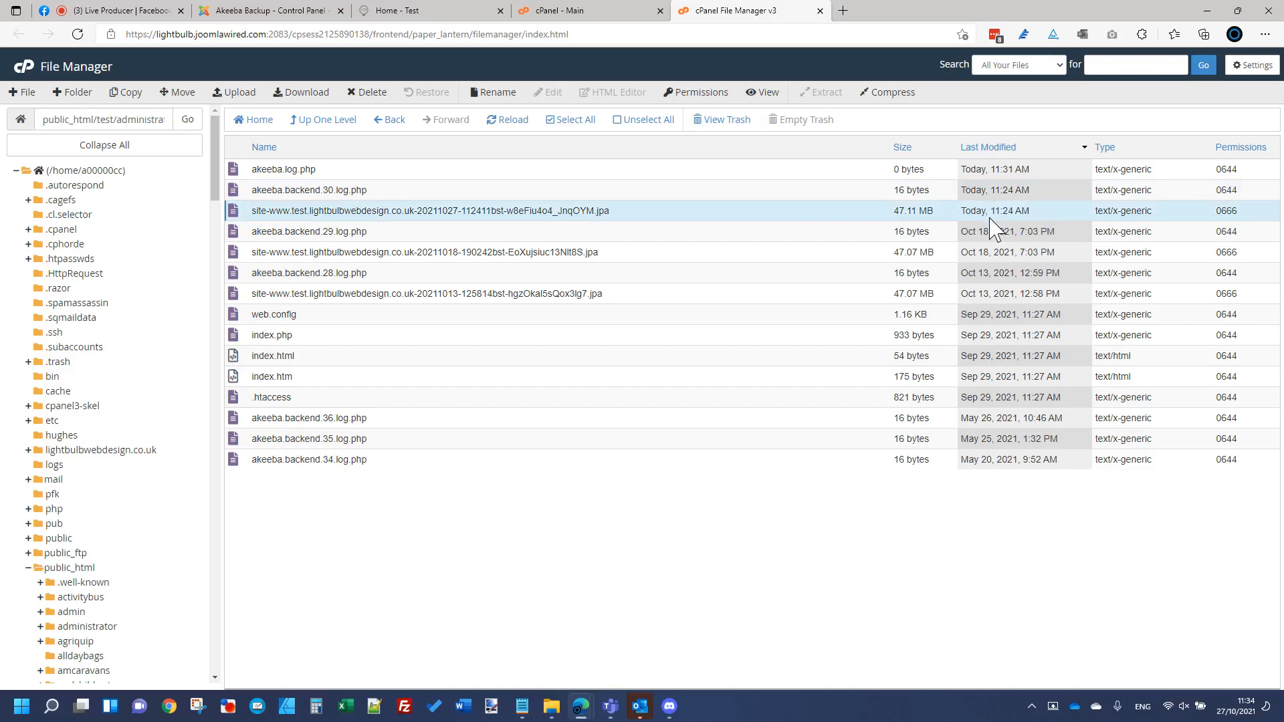
pyautogui.rightClick(460, 217)
pyautogui.click(483, 269)
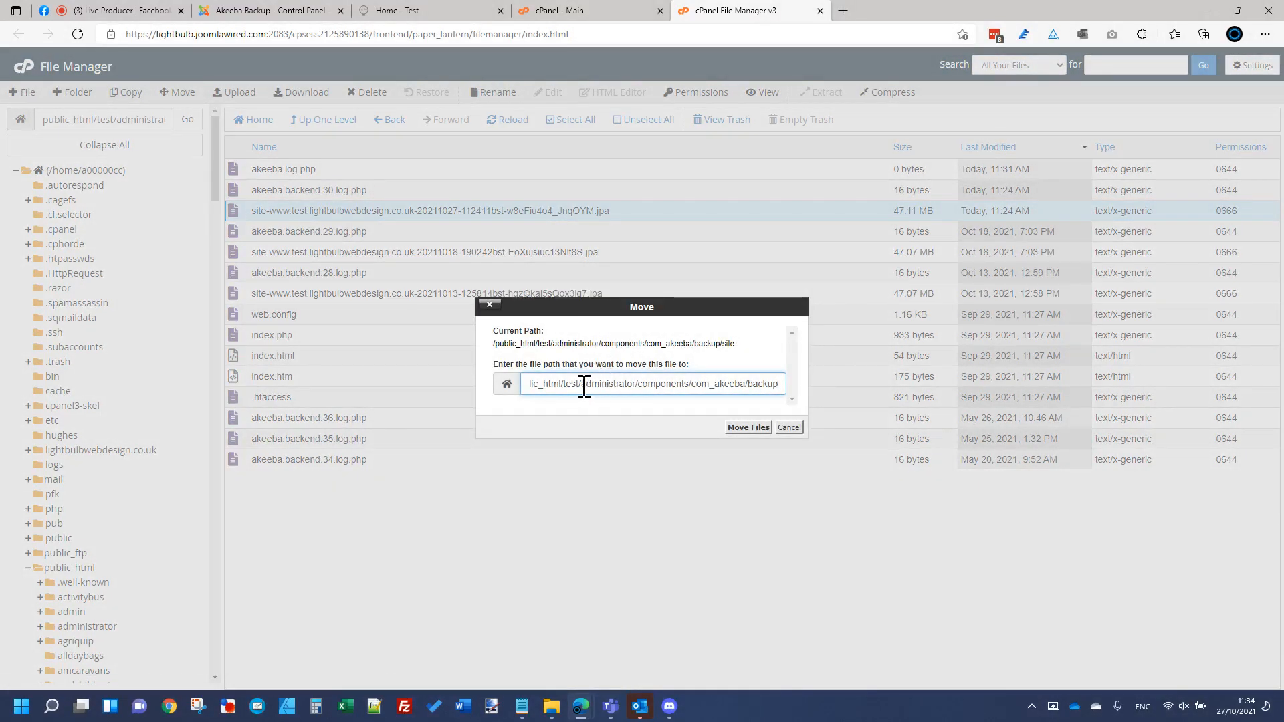
pyautogui.moveTo(583, 386); pyautogui.dragTo(1170, 393)
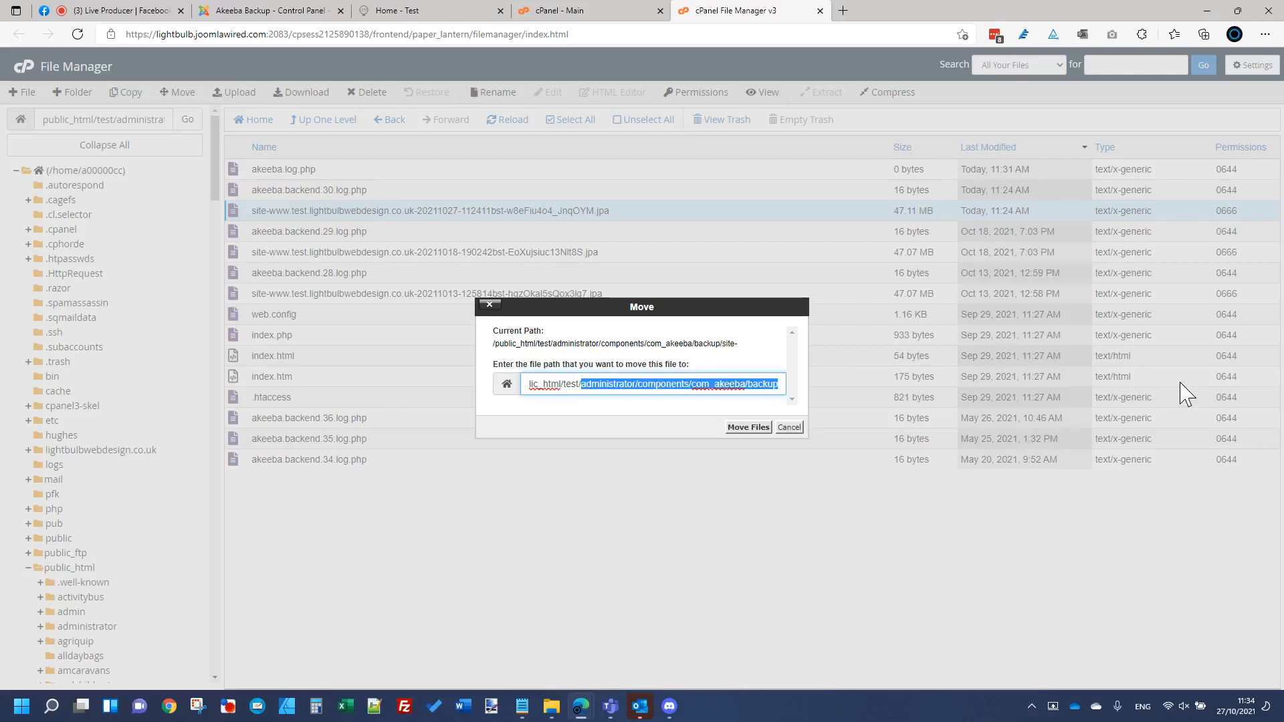
pyautogui.press('BackSpace')
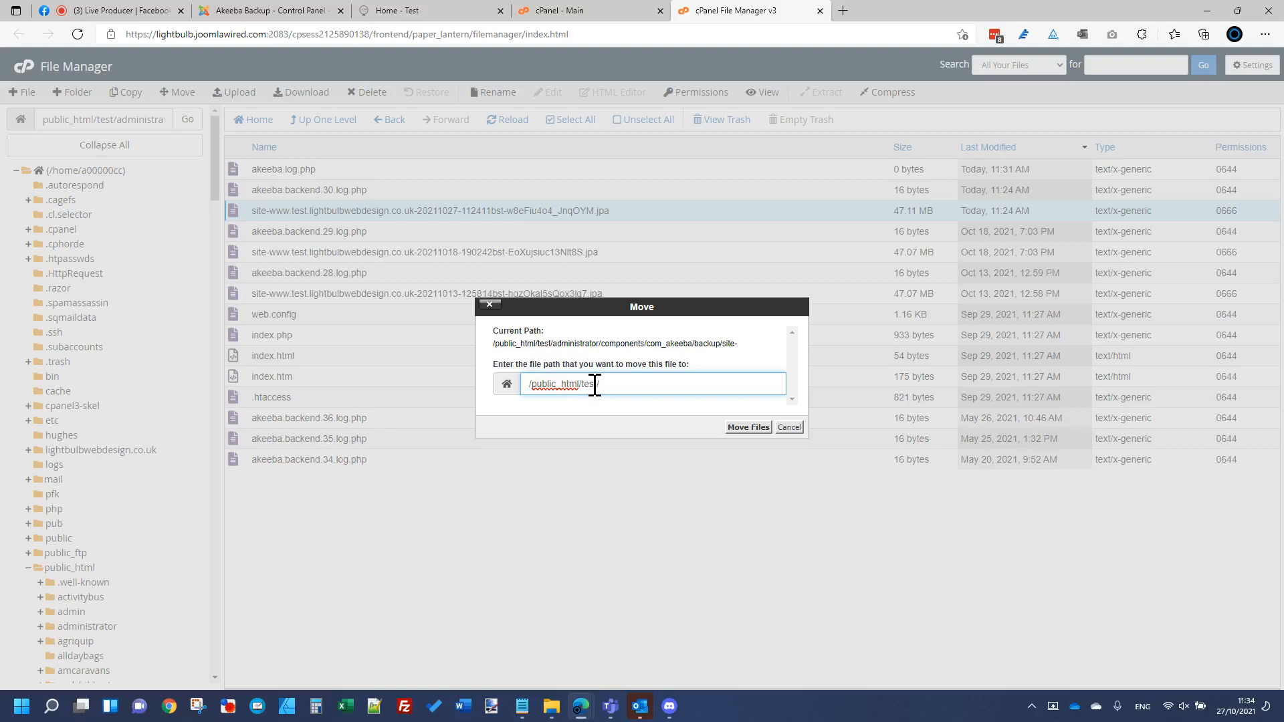
pyautogui.moveTo(582, 386); pyautogui.dragTo(880, 413)
pyautogui.click(747, 428)
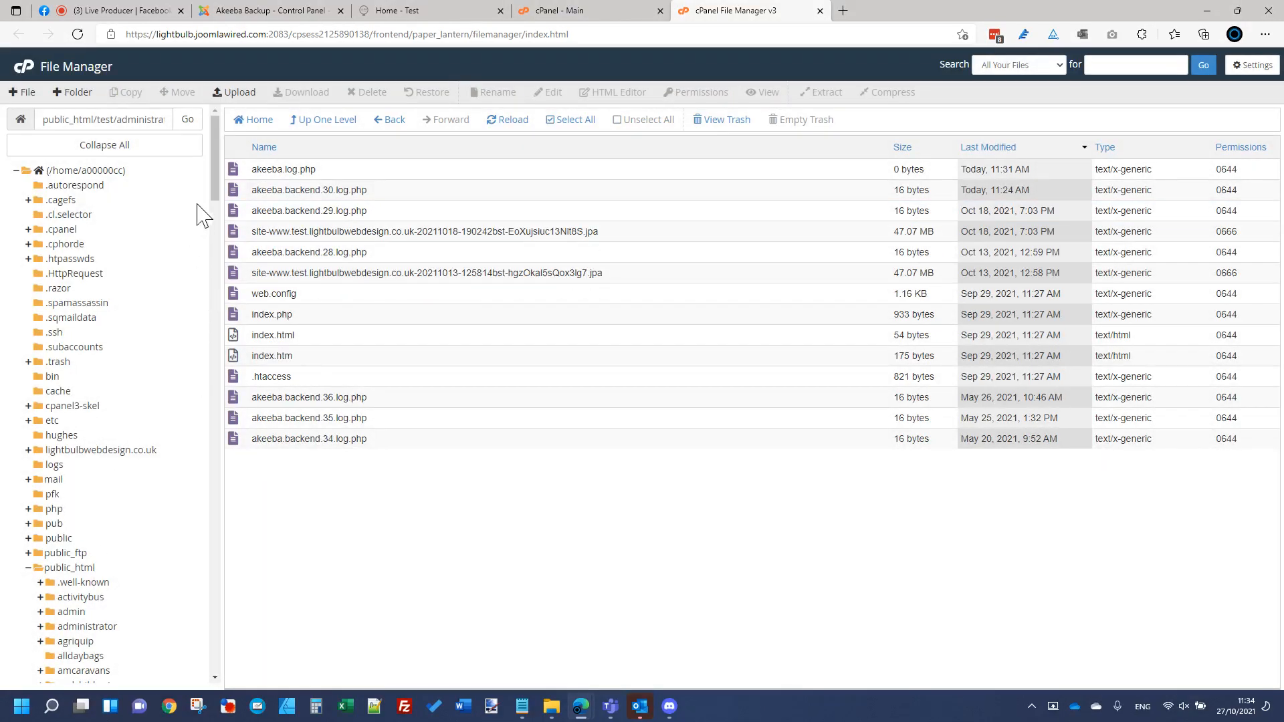
# Step: Go up three levels to public_html/test and select the moved backup archive
pyautogui.click(345, 124)
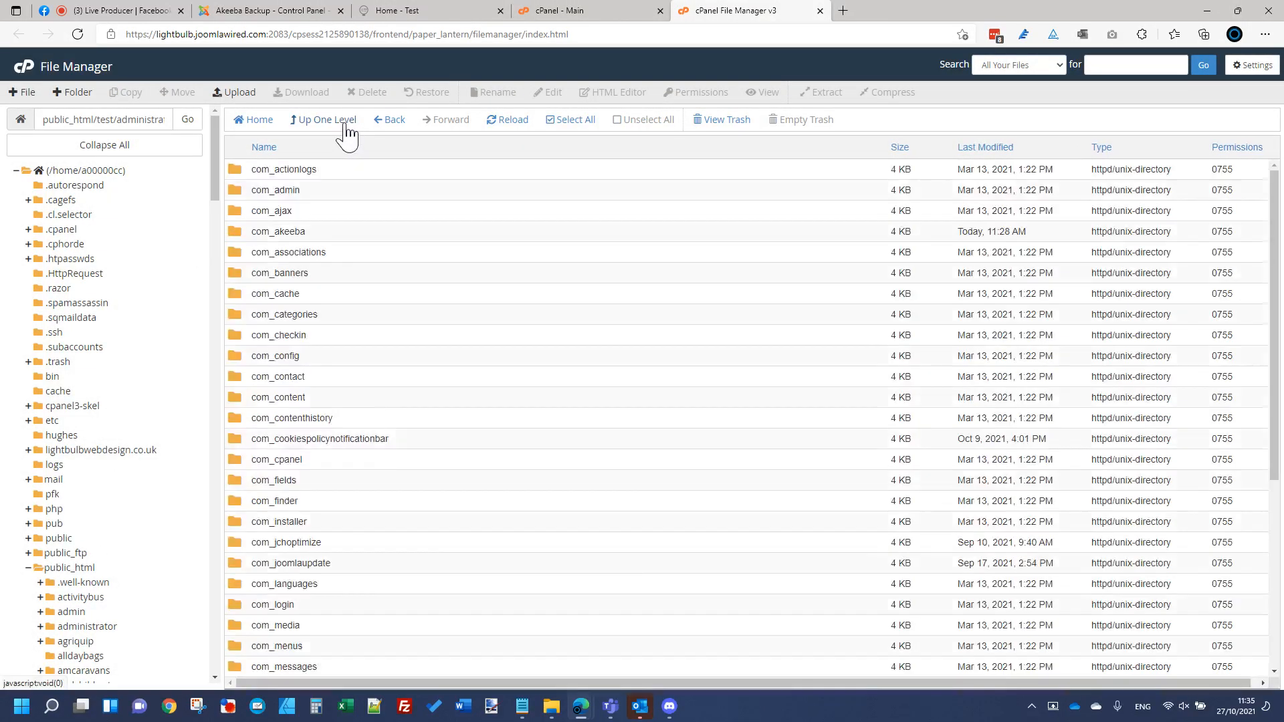
pyautogui.click(345, 123)
pyautogui.click(345, 124)
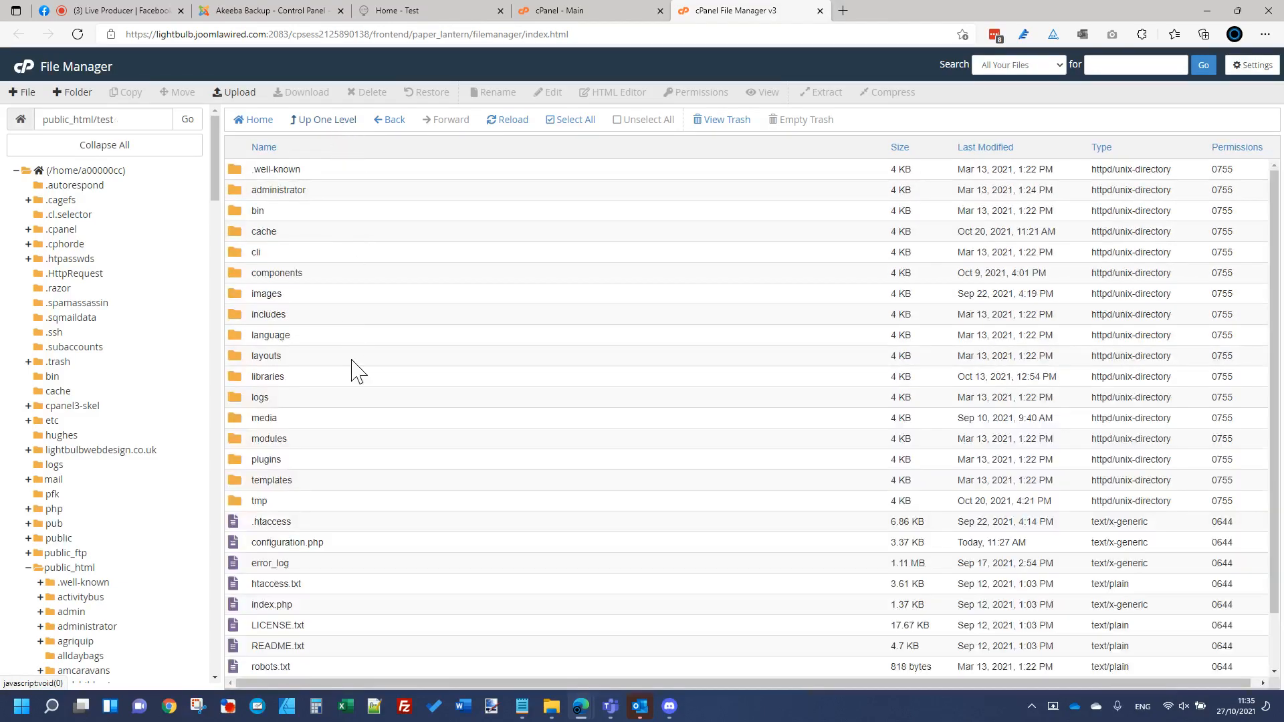
pyautogui.scroll(-2, 354, 367)
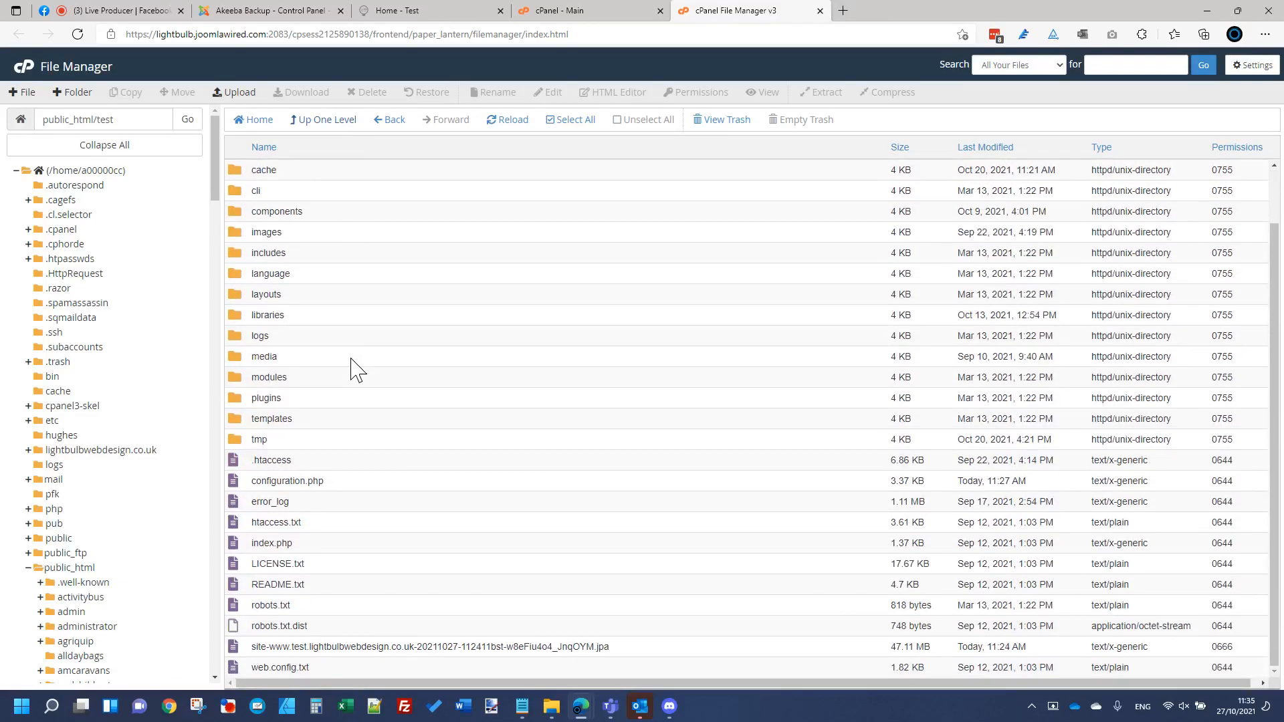
pyautogui.click(643, 650)
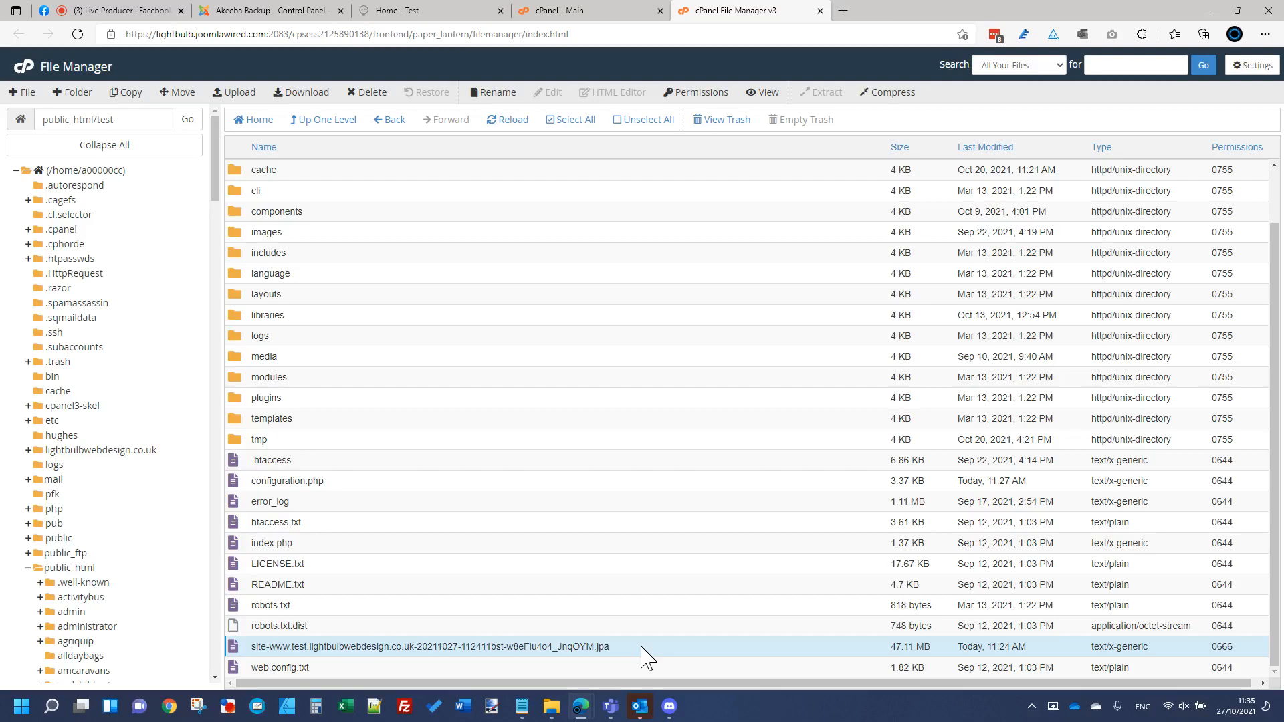
# Step: Search for akeeba and download Kickstart Core v.7.1.0 from the akeeba.com Kickstart page
pyautogui.click(844, 12)
pyautogui.write('akeeba')
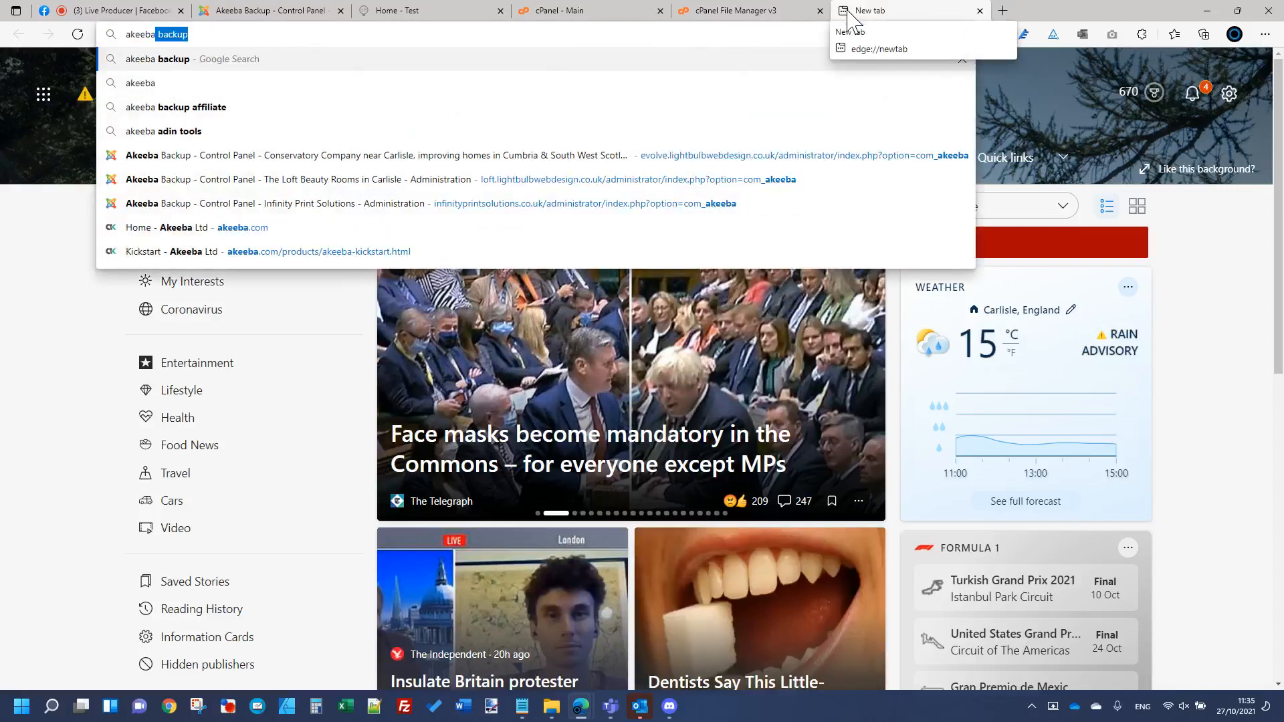
pyautogui.press('Return')
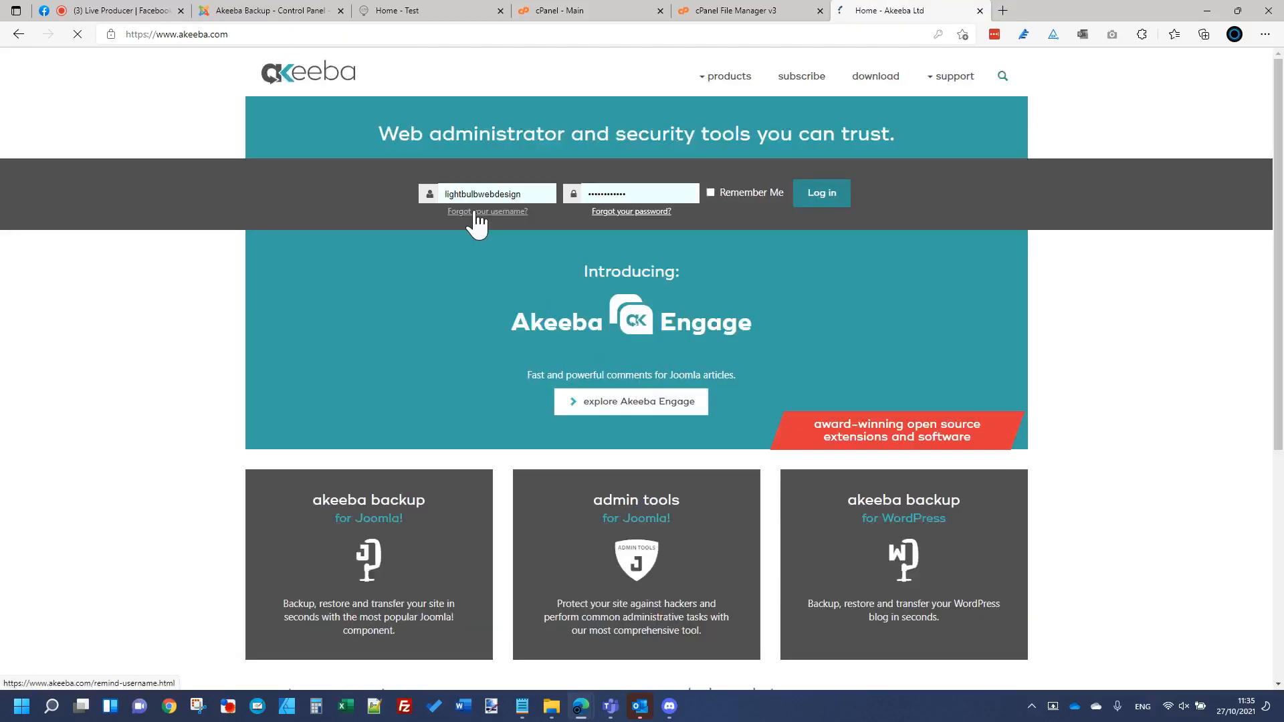
pyautogui.scroll(-5, 502, 274)
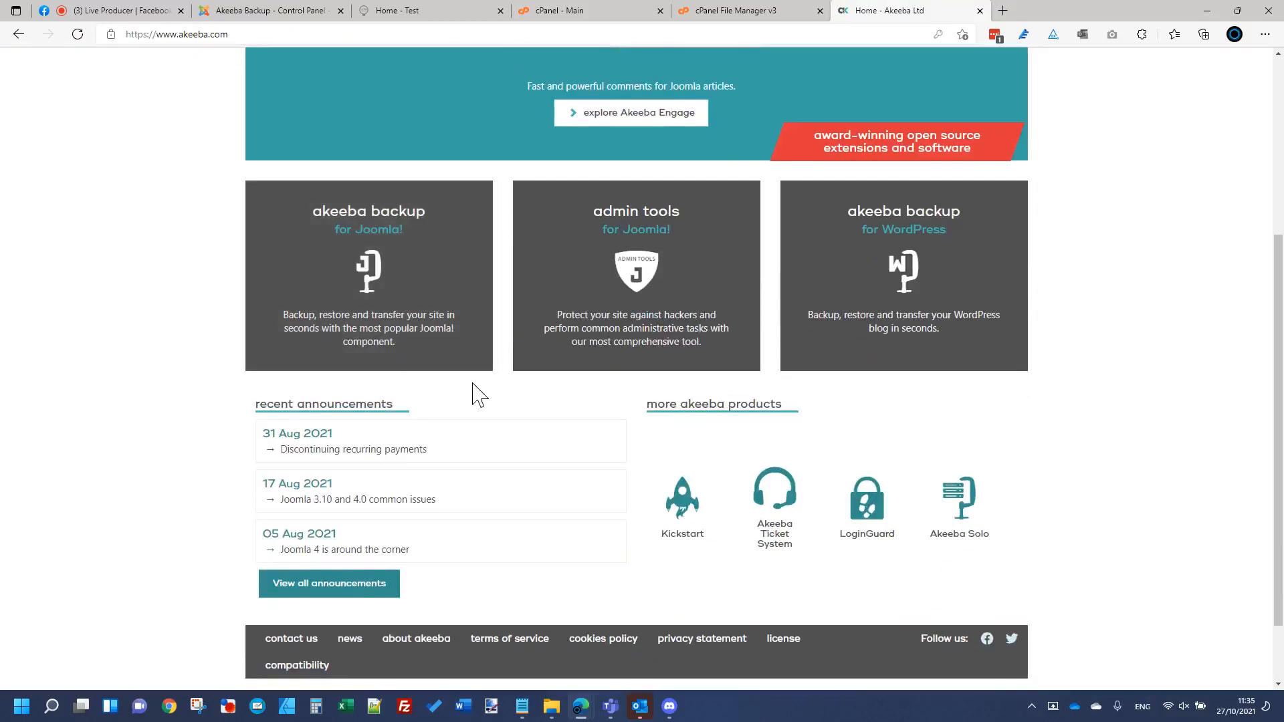
pyautogui.click(687, 507)
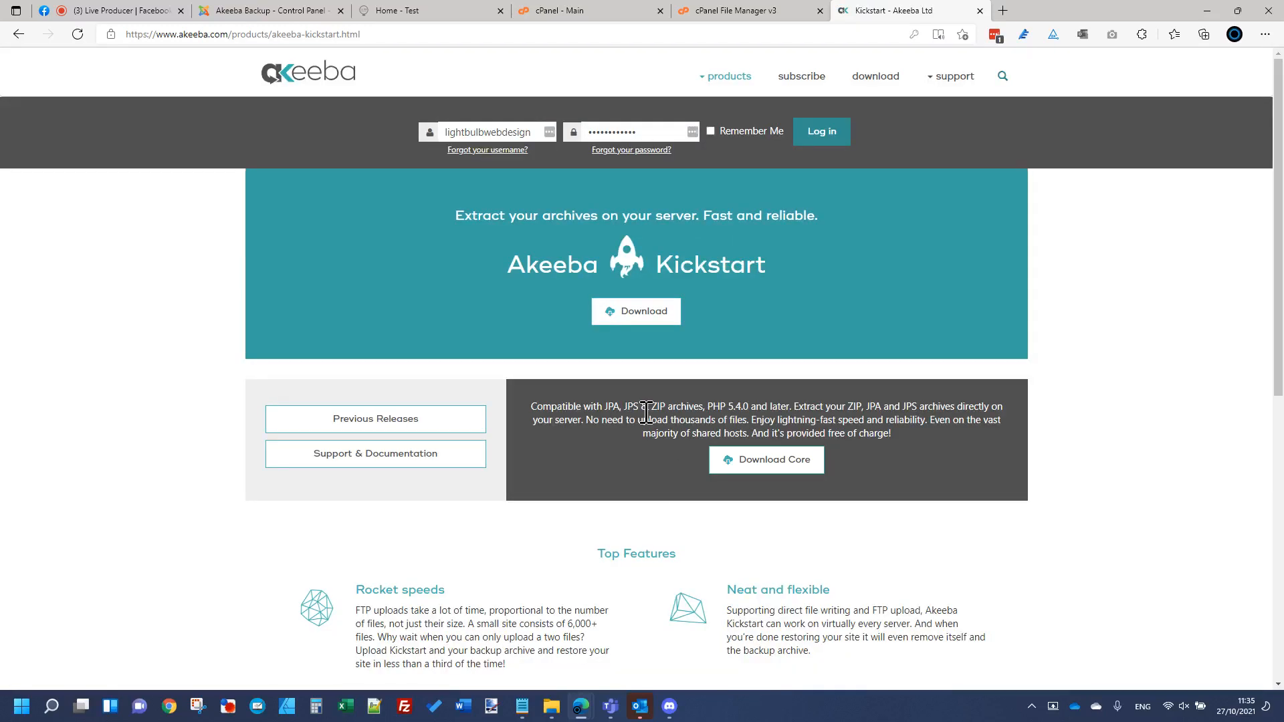
pyautogui.click(652, 314)
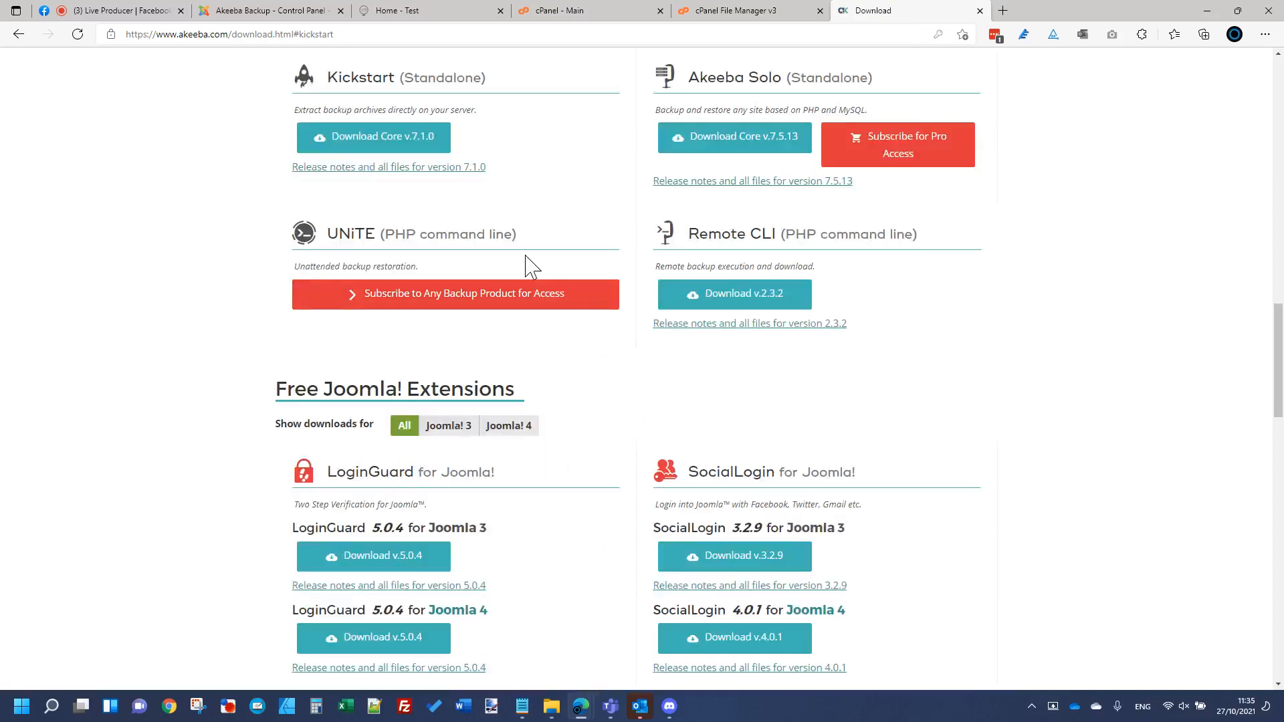
pyautogui.click(433, 241)
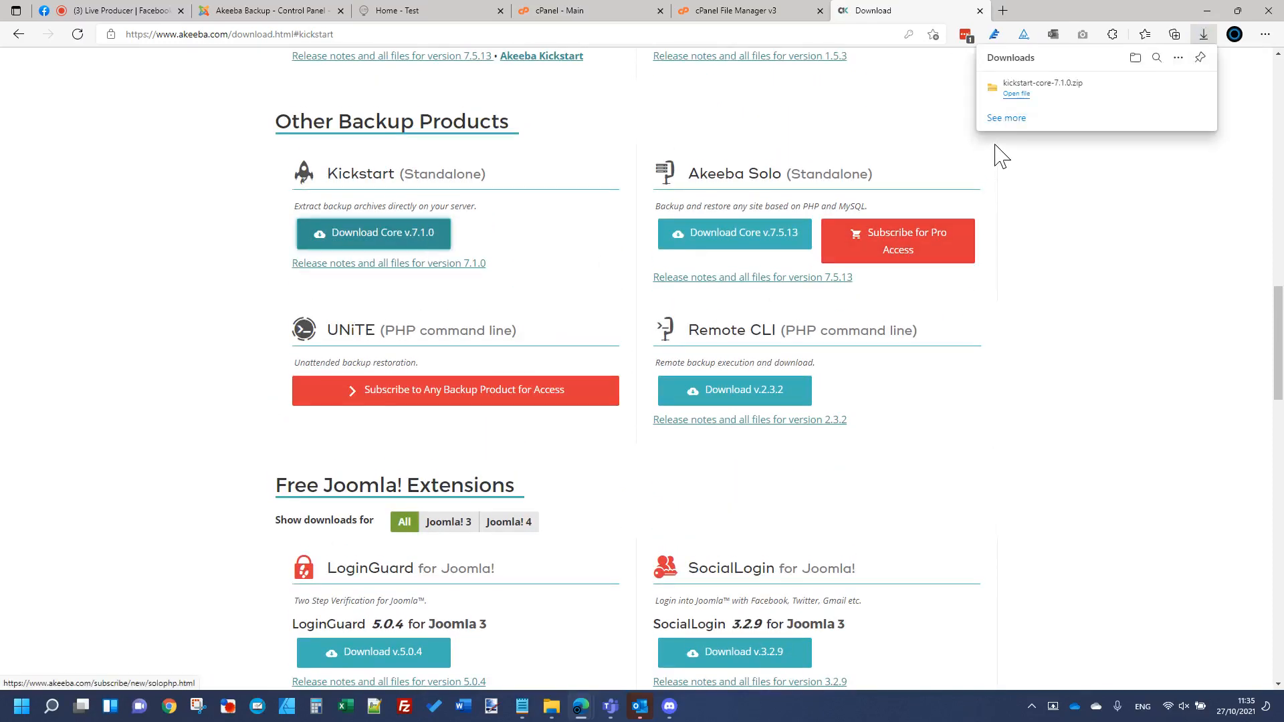
# Step: Extract kickstart-core-7.1.0.zip with 7-Zip into a kickstart-core-7.1.0 folder
pyautogui.click(1157, 89)
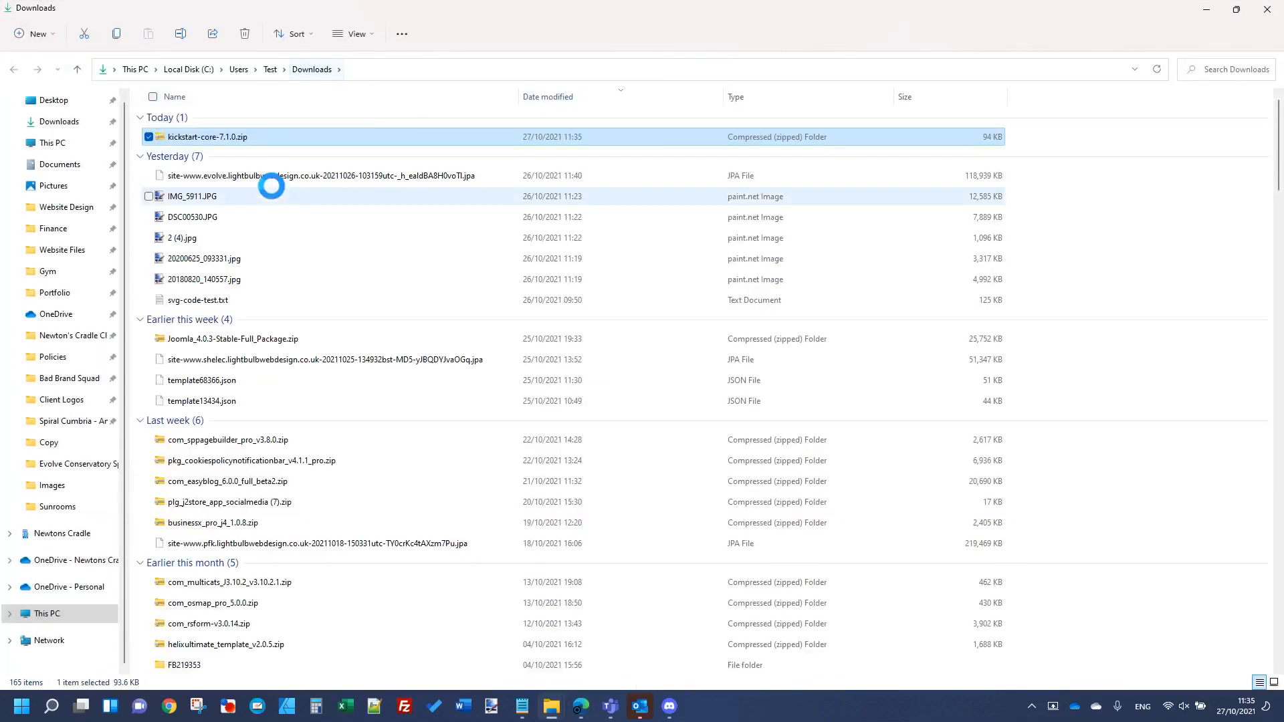
pyautogui.rightClick(247, 138)
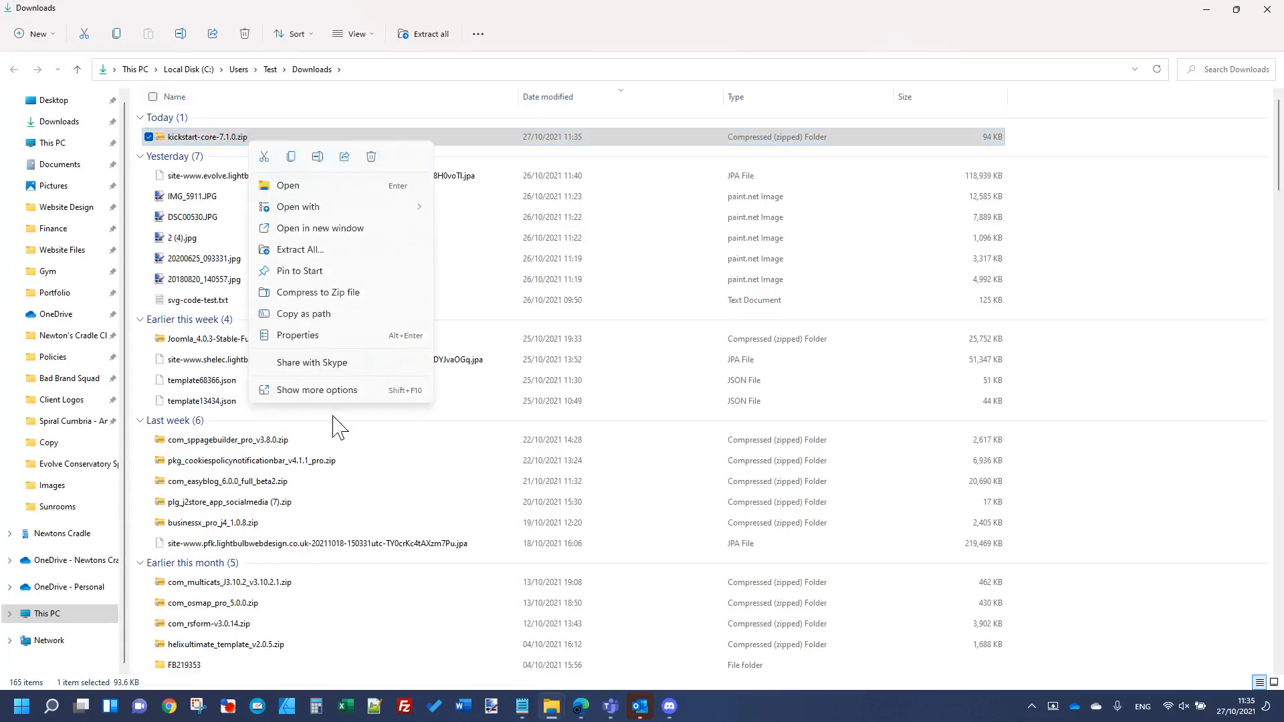
pyautogui.click(329, 391)
pyautogui.moveTo(498, 126)
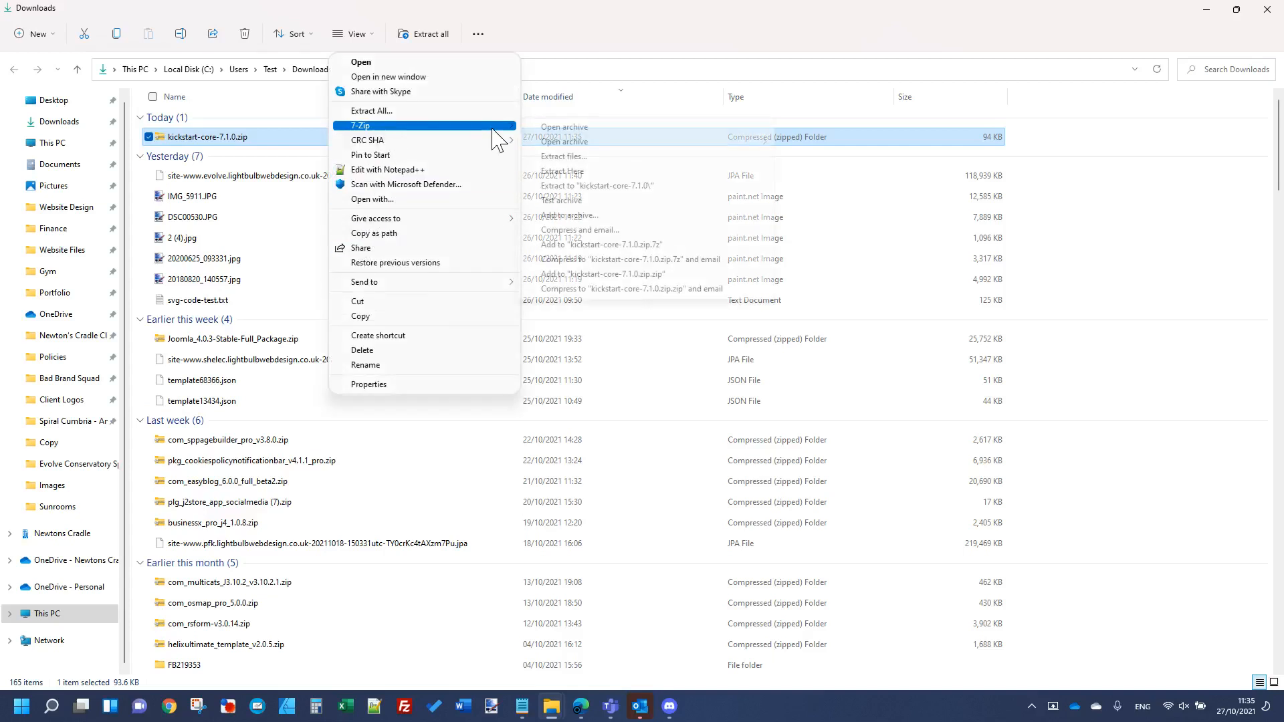
pyautogui.click(587, 187)
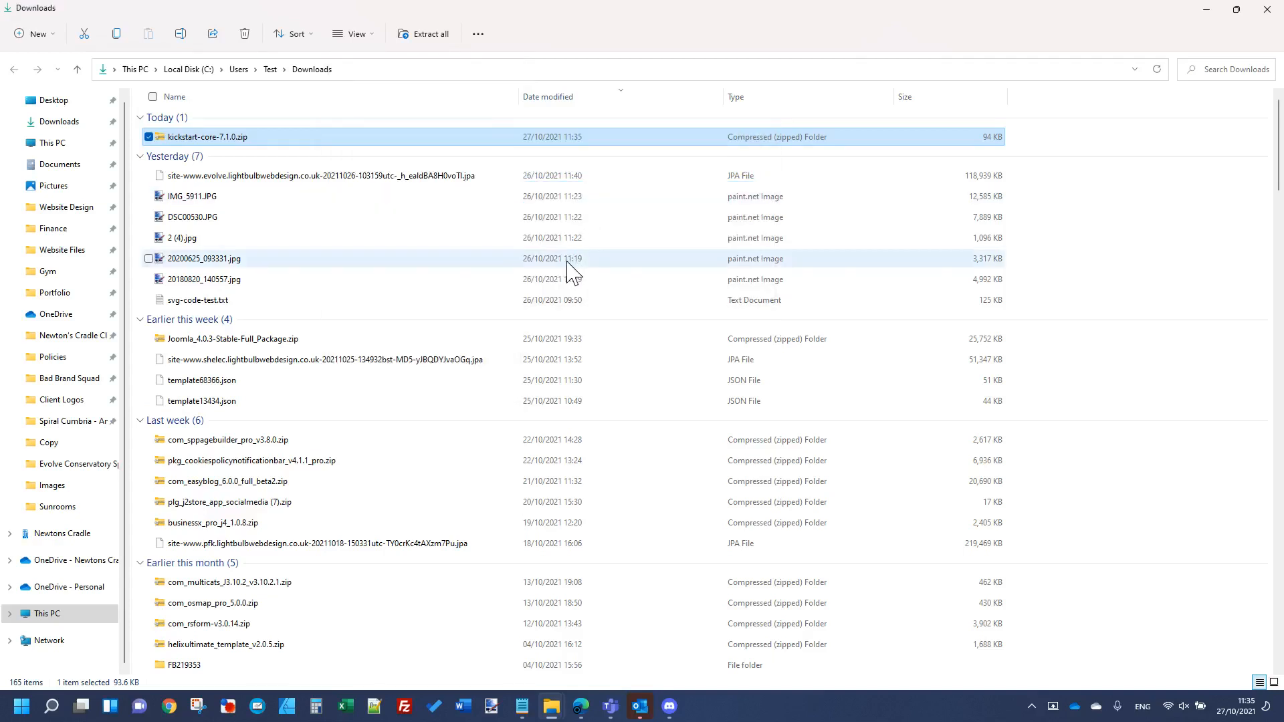
# Step: Check the extracted folder for kickstart.php, then return to the Akeeba download page in Edge
pyautogui.click(224, 160)
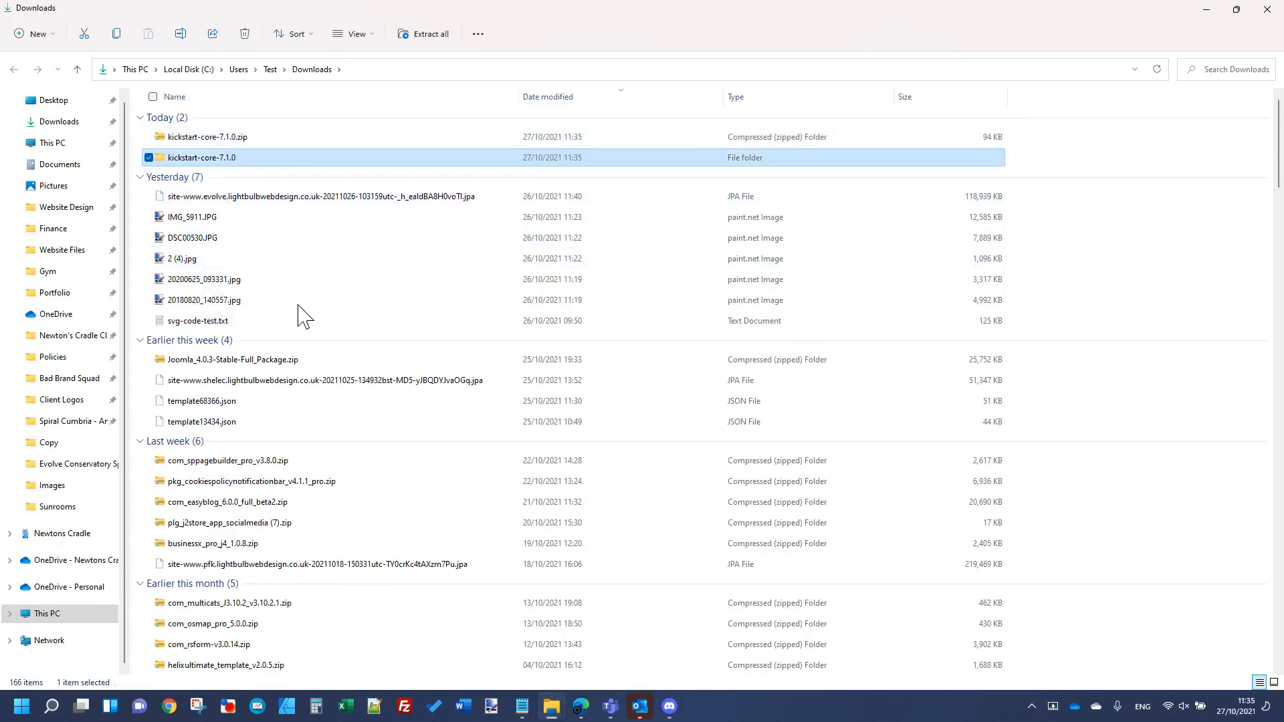
pyautogui.press('Return')
pyautogui.click(218, 139)
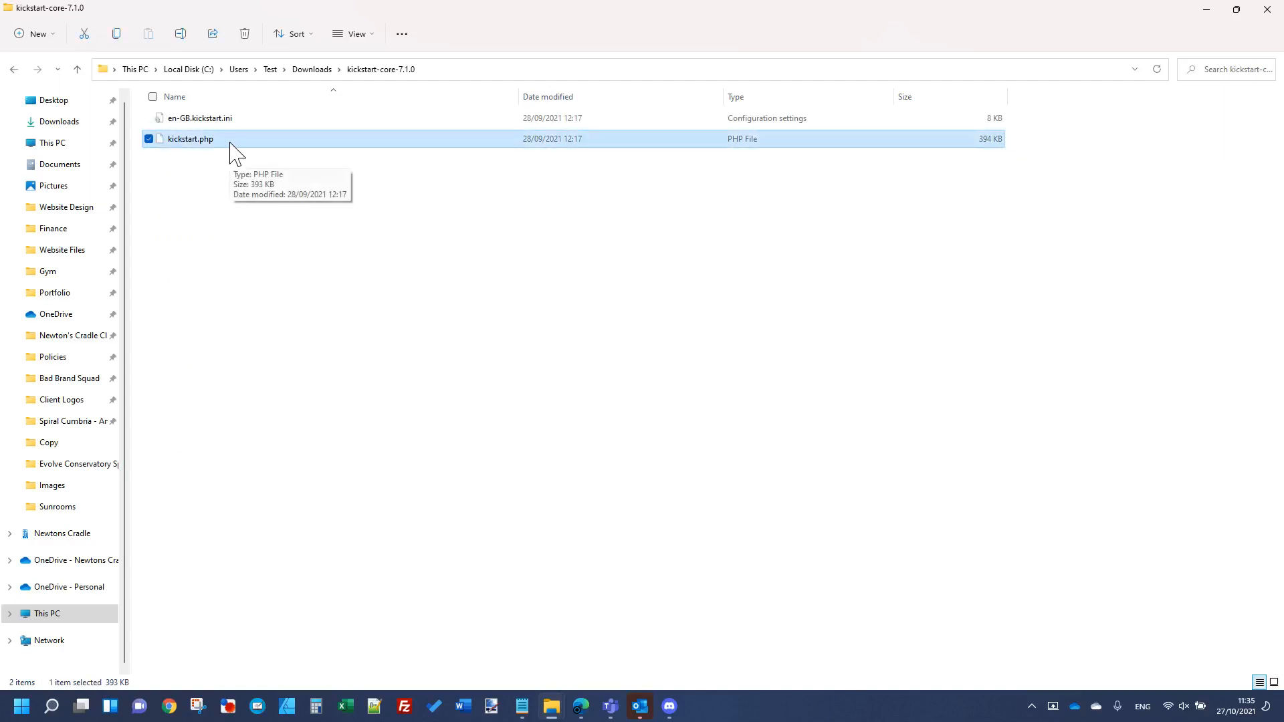
pyautogui.click(581, 706)
pyautogui.click(461, 594)
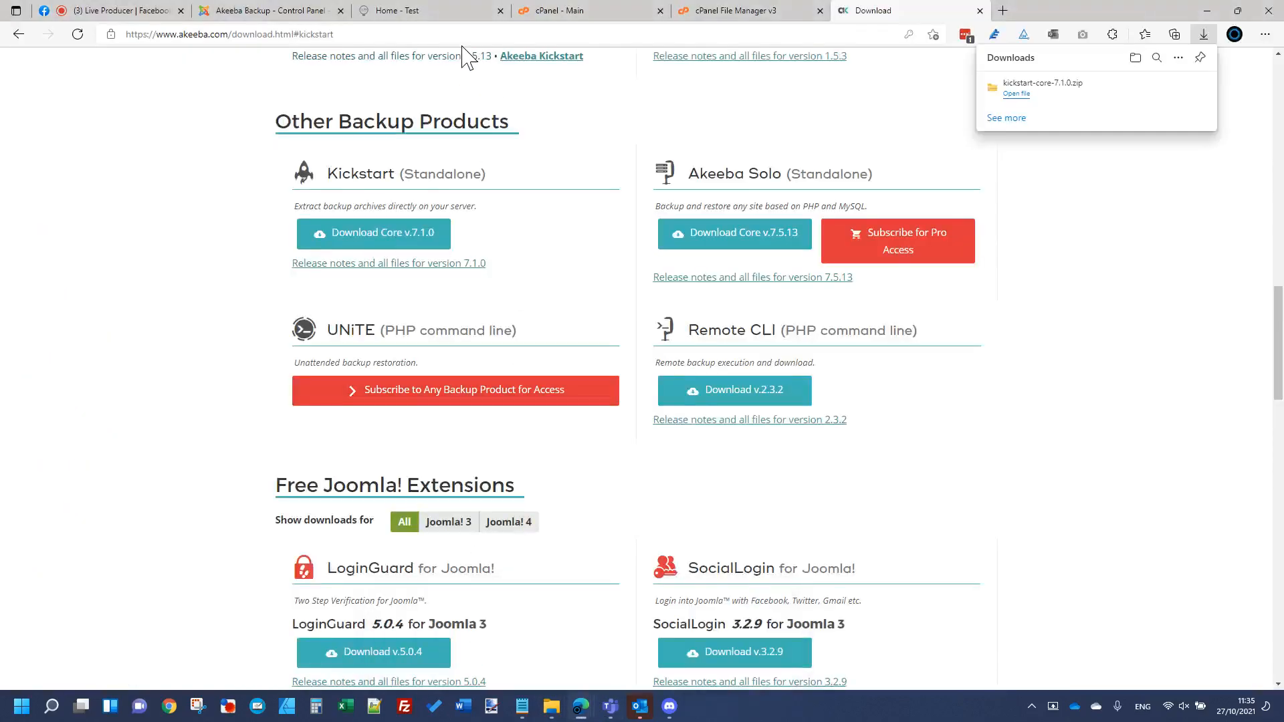
# Step: Upload kickstart.php from Downloads\kickstart-core-7.1.0 into public_html/test and return to its listing
pyautogui.click(703, 30)
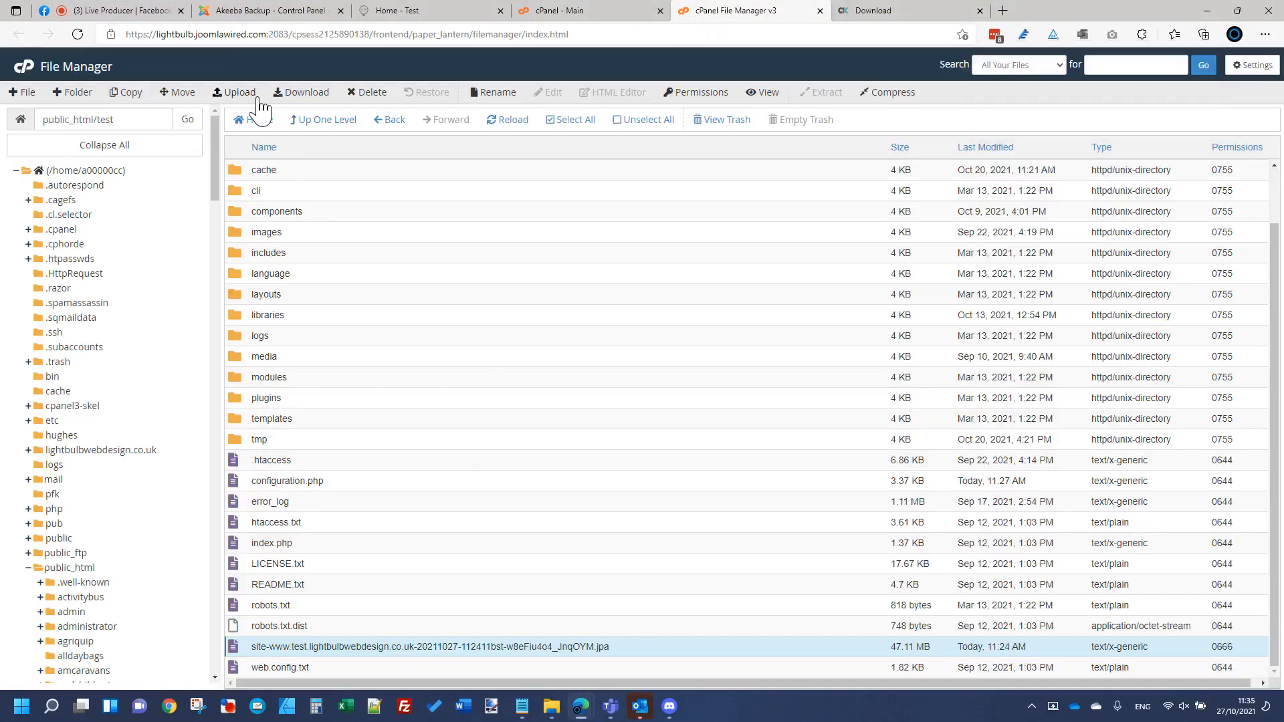
pyautogui.click(249, 97)
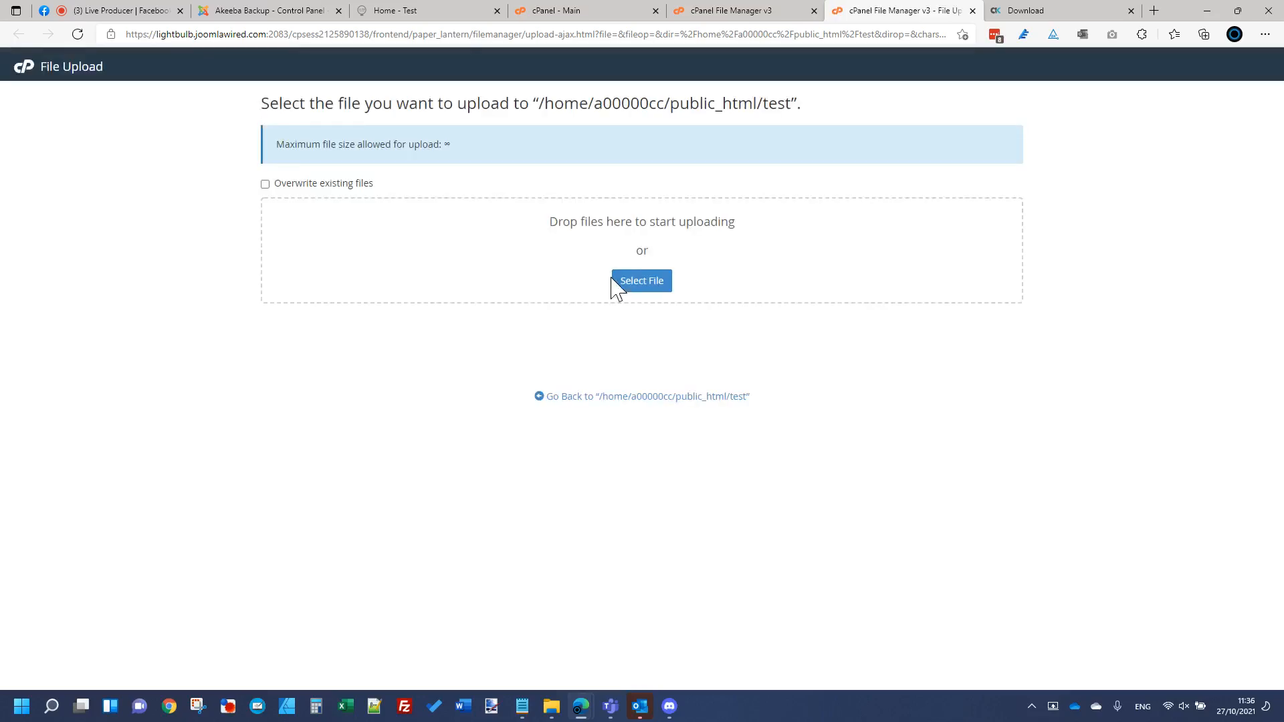
pyautogui.click(636, 281)
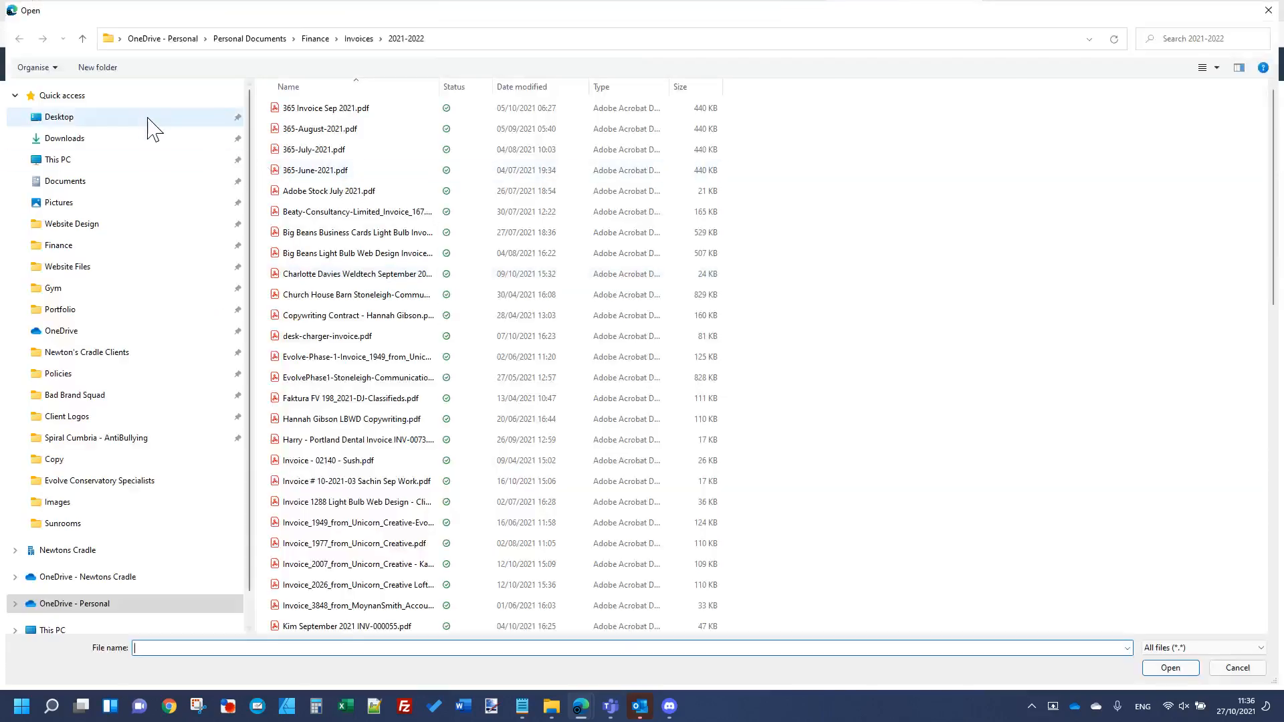
pyautogui.click(120, 141)
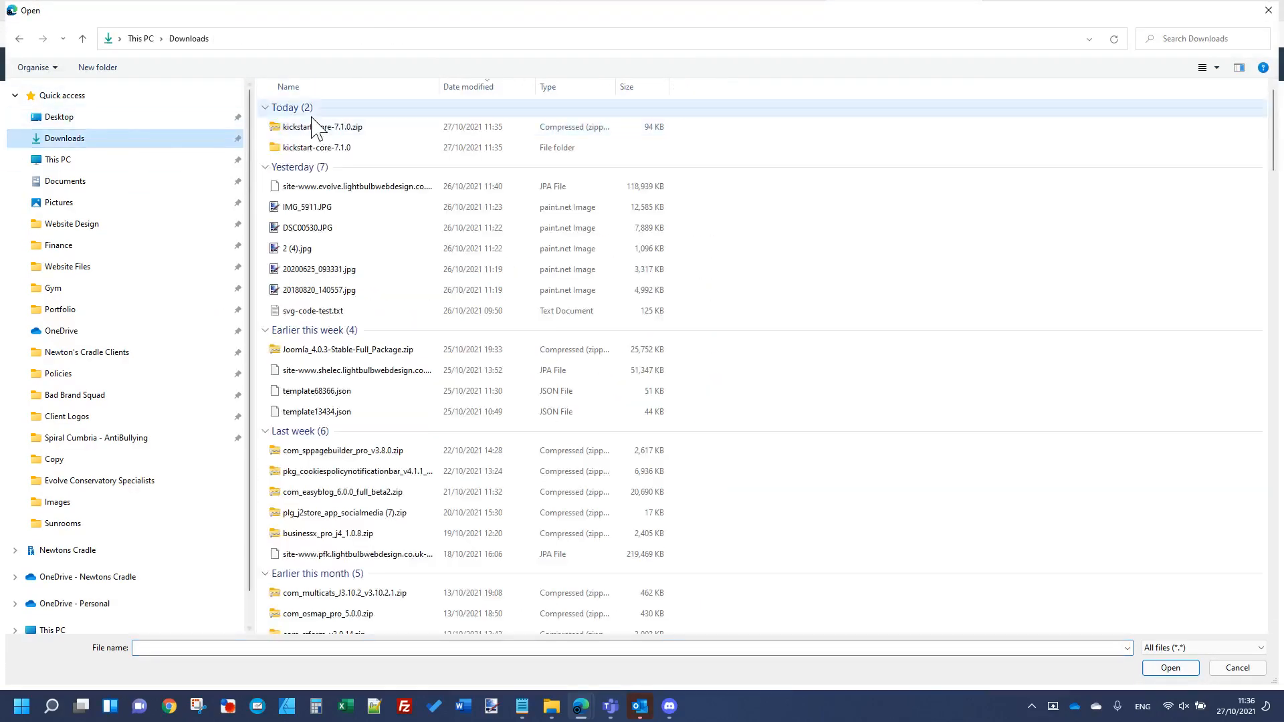
pyautogui.doubleClick(323, 148)
pyautogui.doubleClick(317, 128)
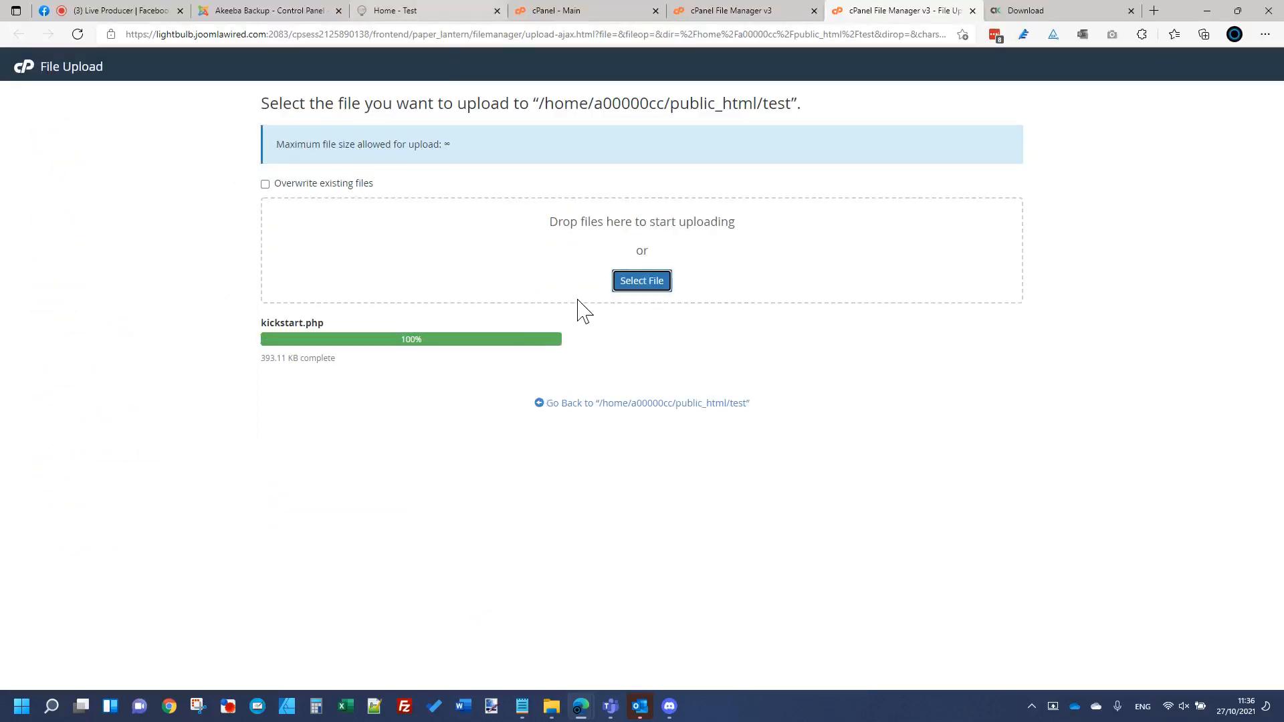
pyautogui.click(615, 402)
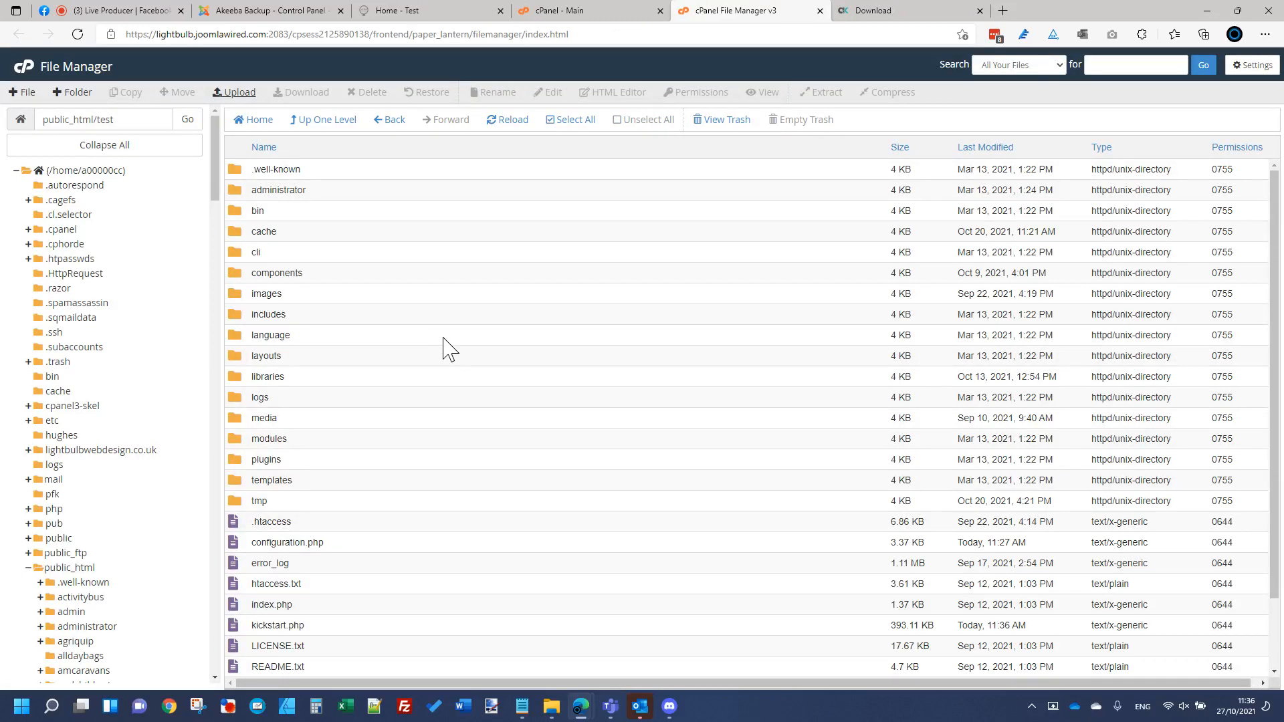
# Step: Sort the test folder listing by name in descending order
pyautogui.click(316, 194)
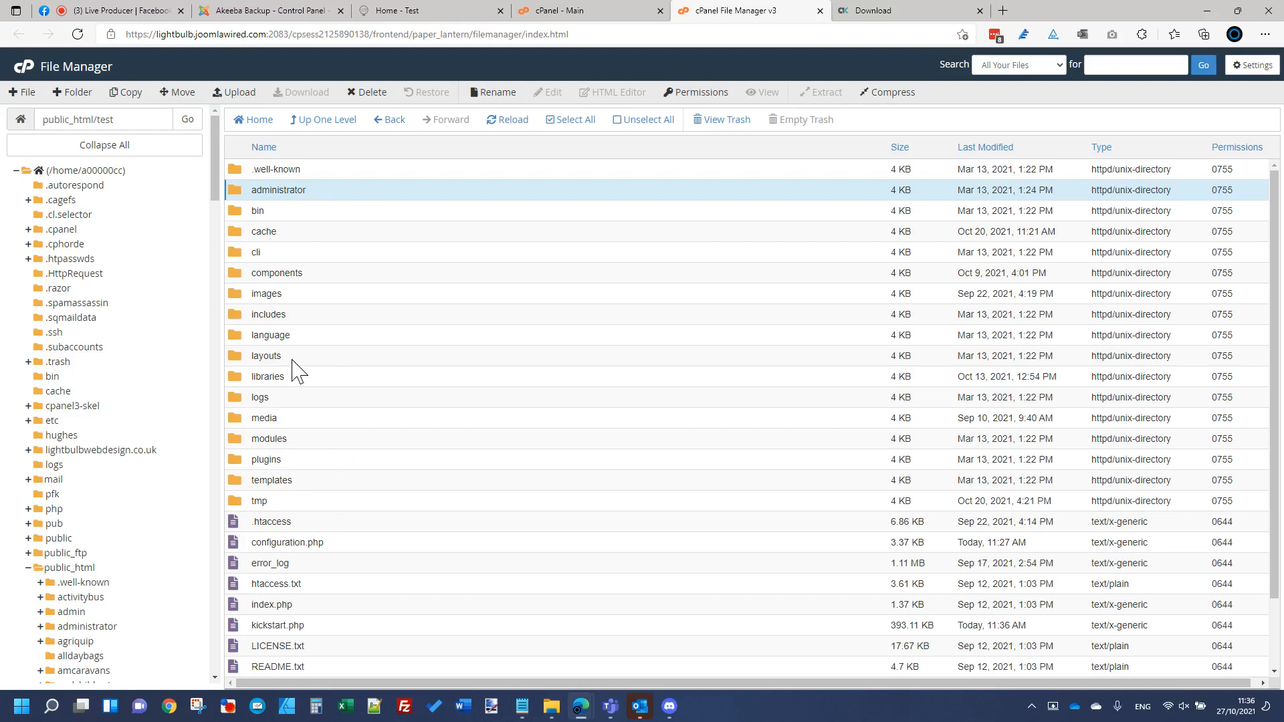
pyautogui.hotkey('ctrl', 'a')
pyautogui.click(297, 293)
pyautogui.click(315, 170)
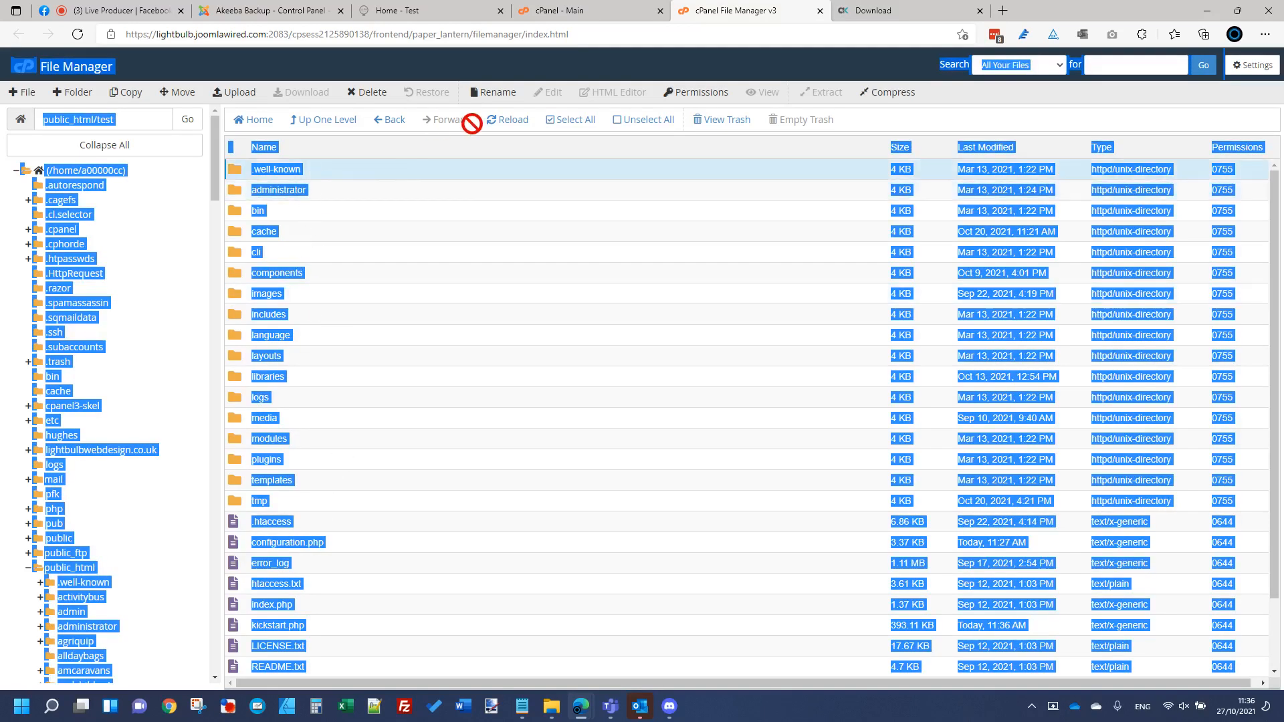
pyautogui.click(558, 134)
pyautogui.click(468, 192)
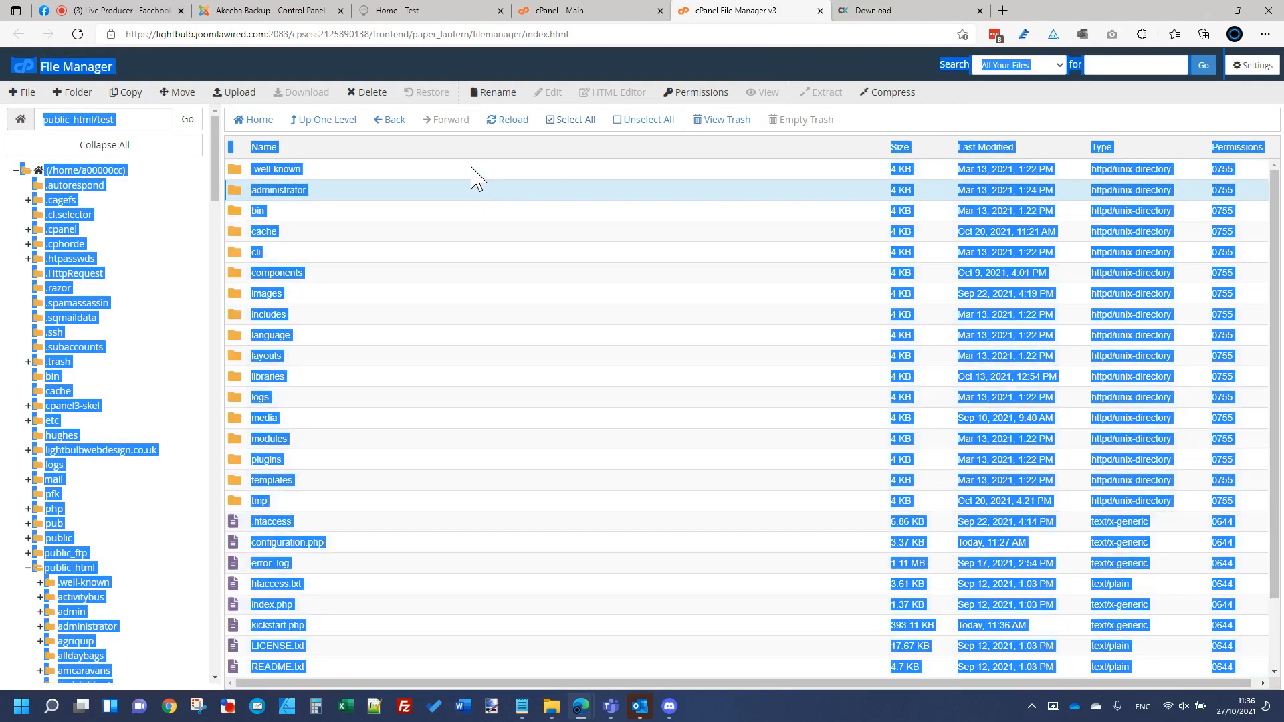
pyautogui.click(472, 174)
pyautogui.click(274, 150)
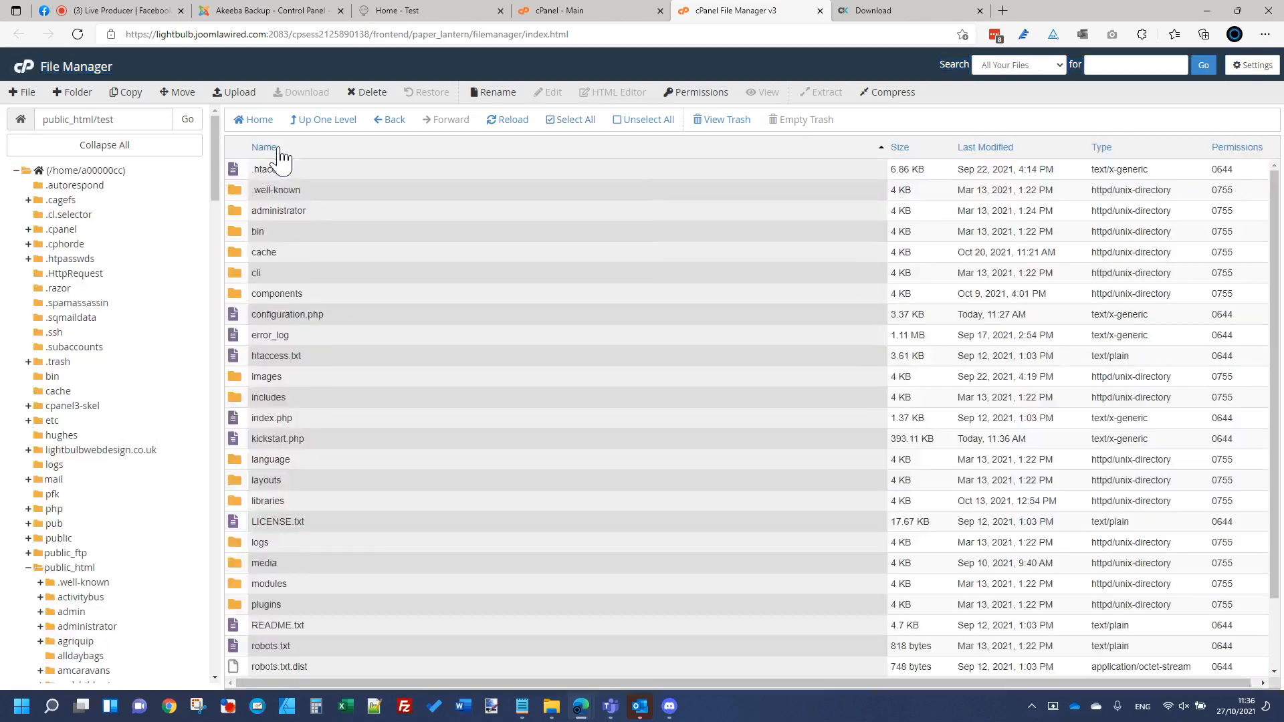
pyautogui.click(266, 150)
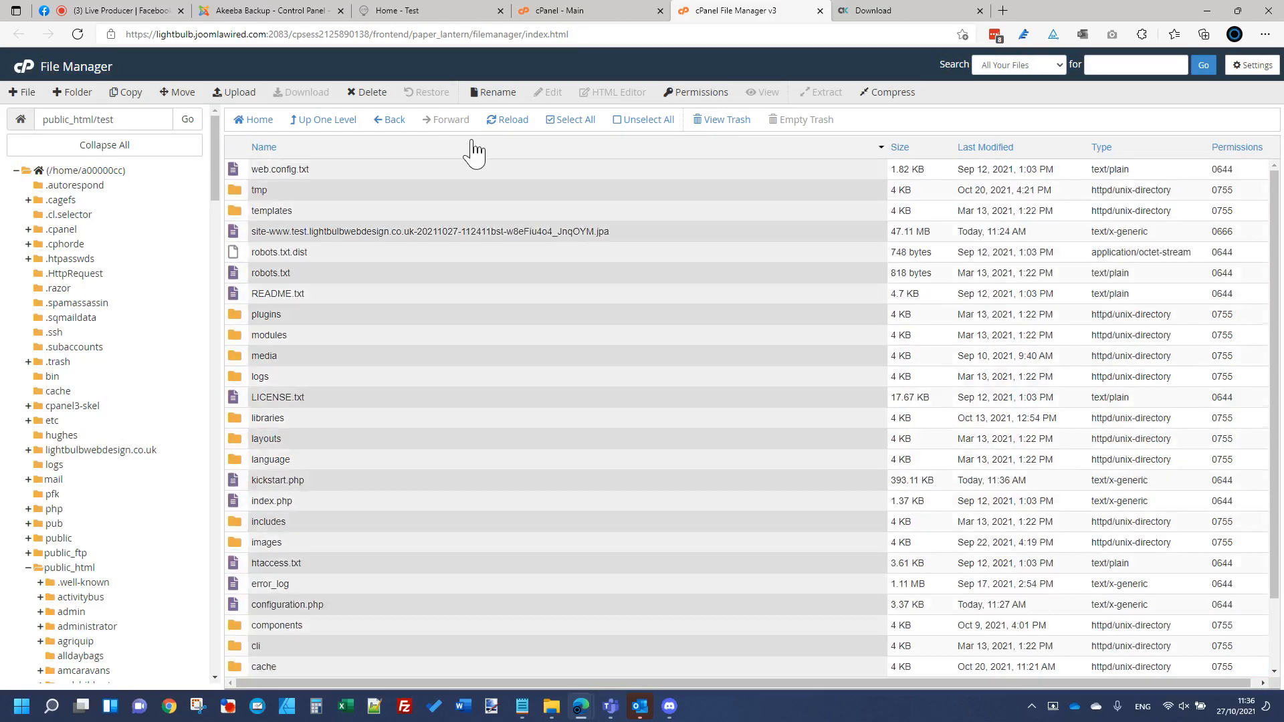
# Step: Permanently delete everything except the .jpa archive and kickstart.php, skipping the trash
pyautogui.click(570, 120)
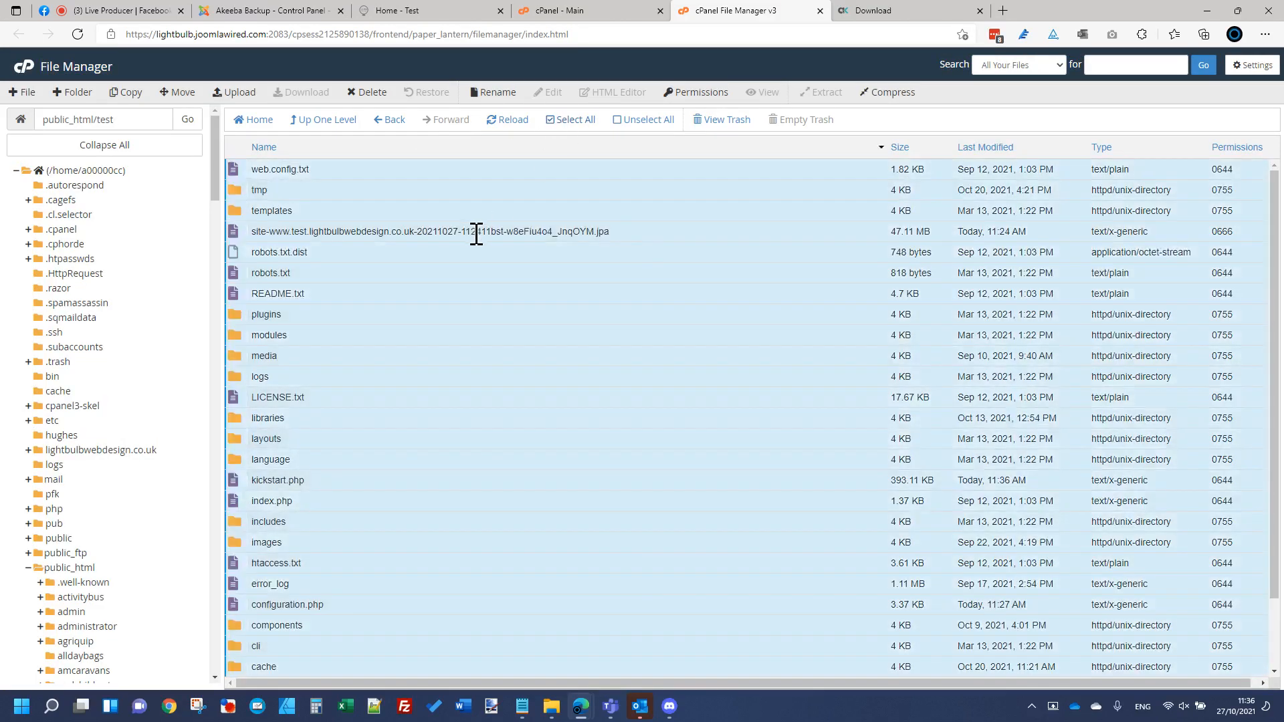
pyautogui.click(310, 231)
pyautogui.keyDown('ctrl'); pyautogui.click(420, 233); pyautogui.keyUp('ctrl')
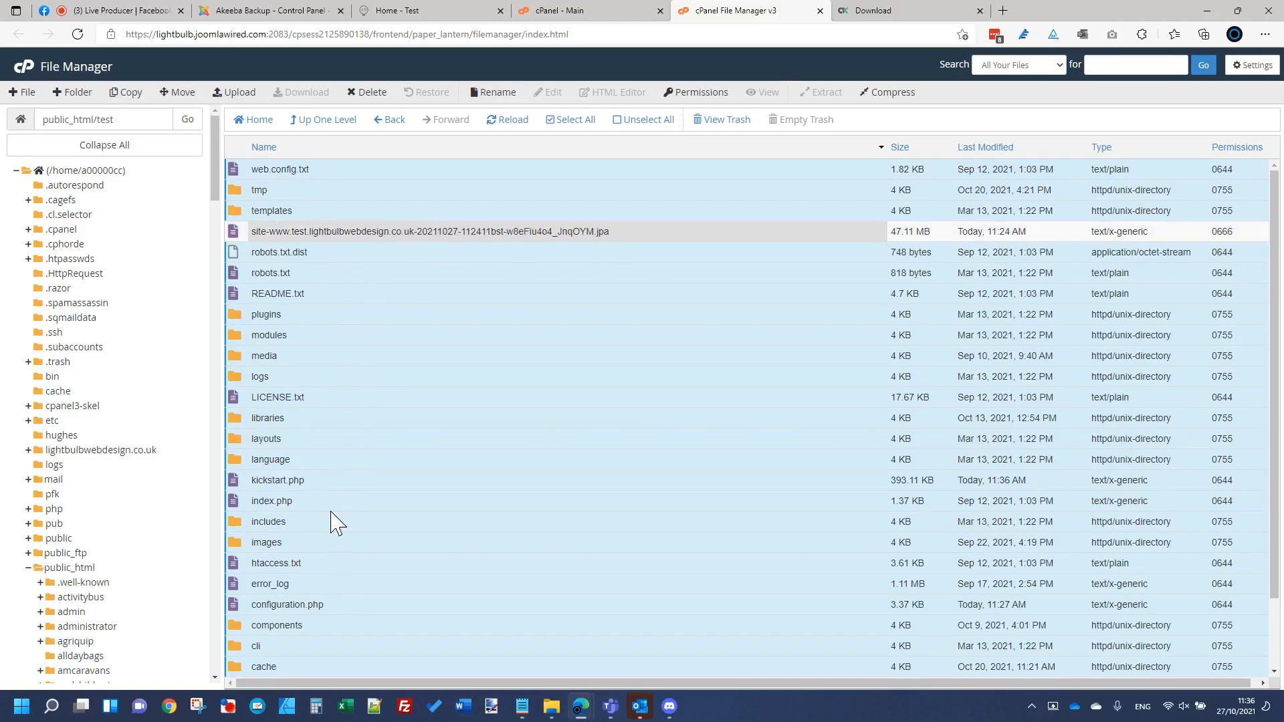
pyautogui.keyDown('ctrl'); pyautogui.click(451, 488); pyautogui.keyUp('ctrl')
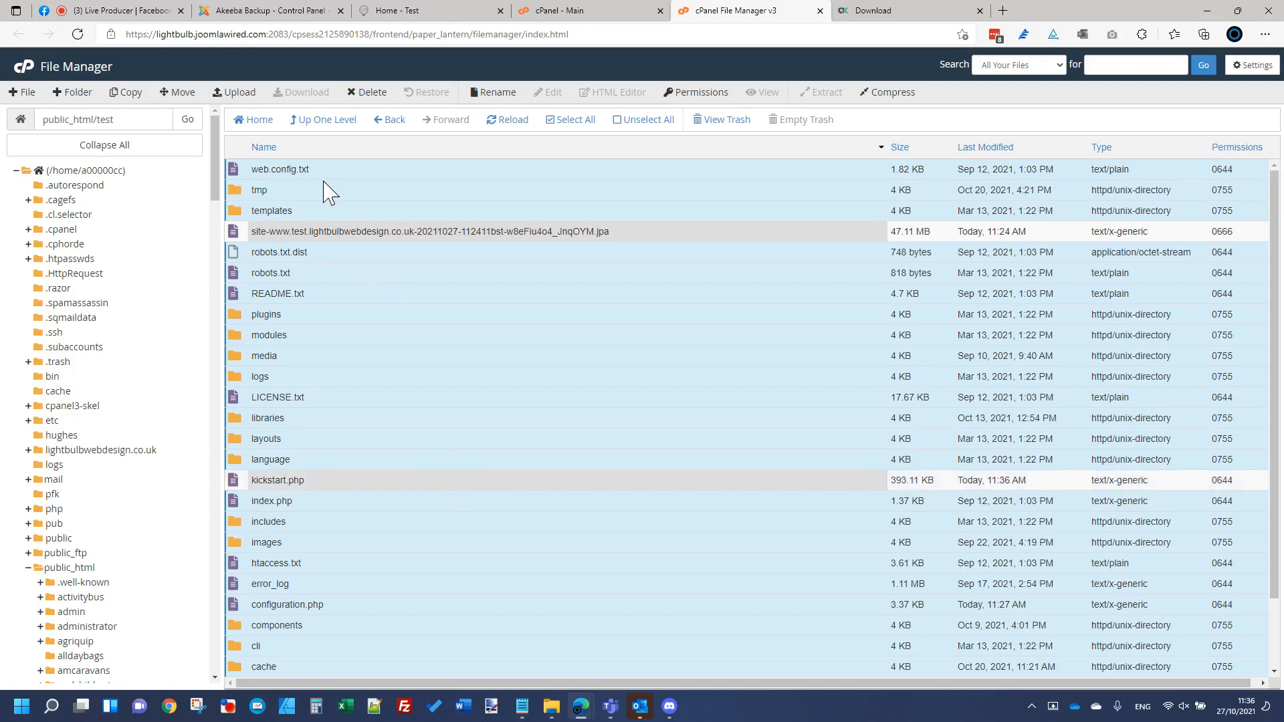
pyautogui.click(372, 93)
pyautogui.click(589, 435)
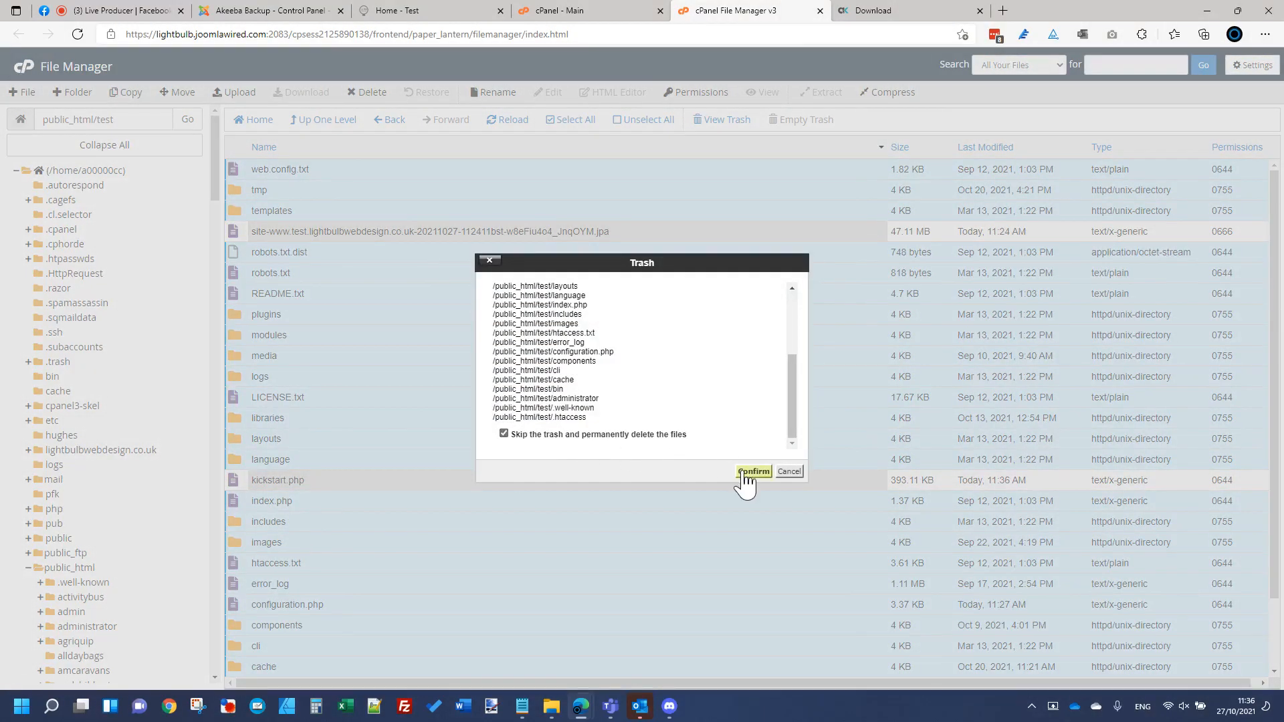
pyautogui.click(753, 472)
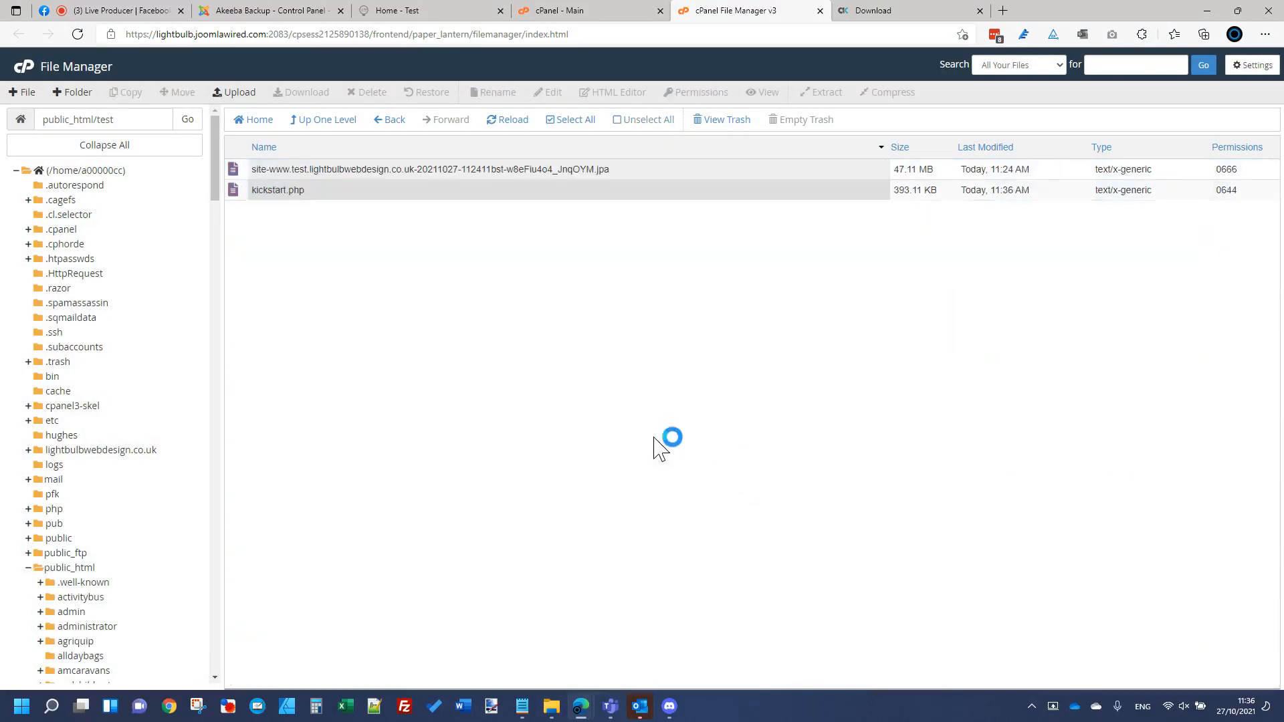
# Step: Reload the test site's page, which now returns 404 Not Found
pyautogui.click(424, 9)
pyautogui.click(407, 34)
pyautogui.press('Return')
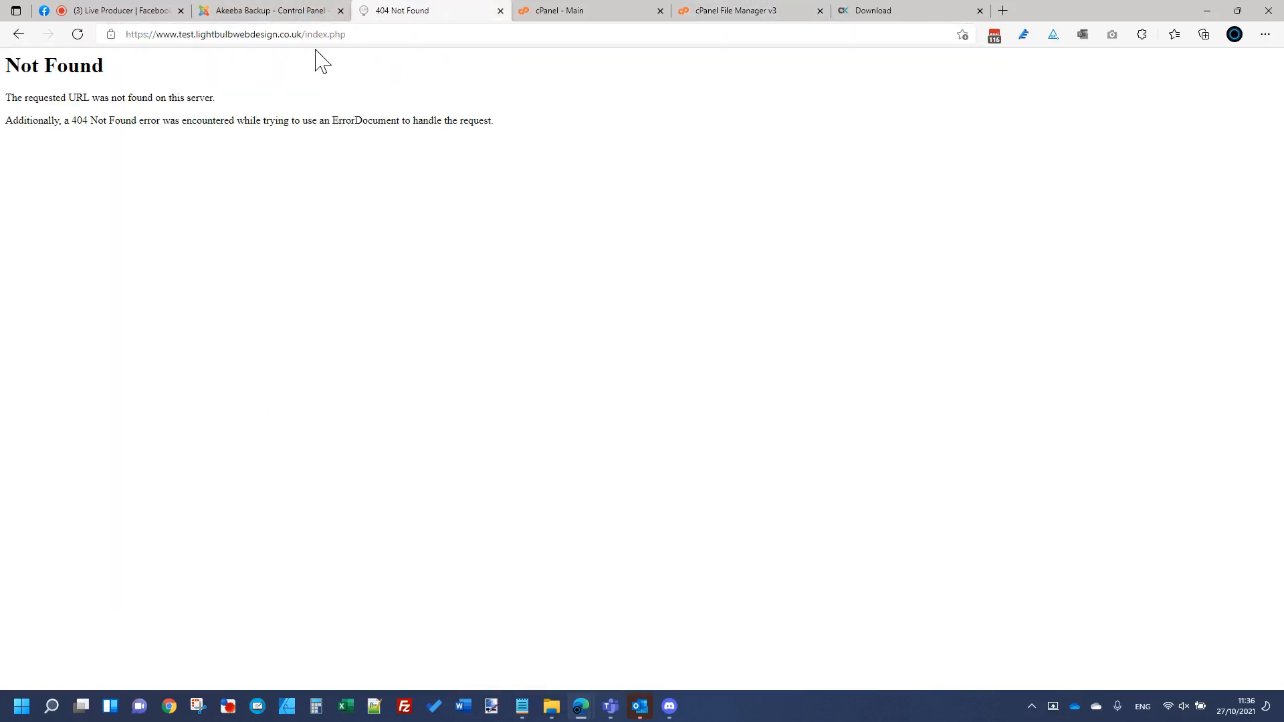
# Step: Load kickstart.php on the test site in place of index.php
pyautogui.click(722, 14)
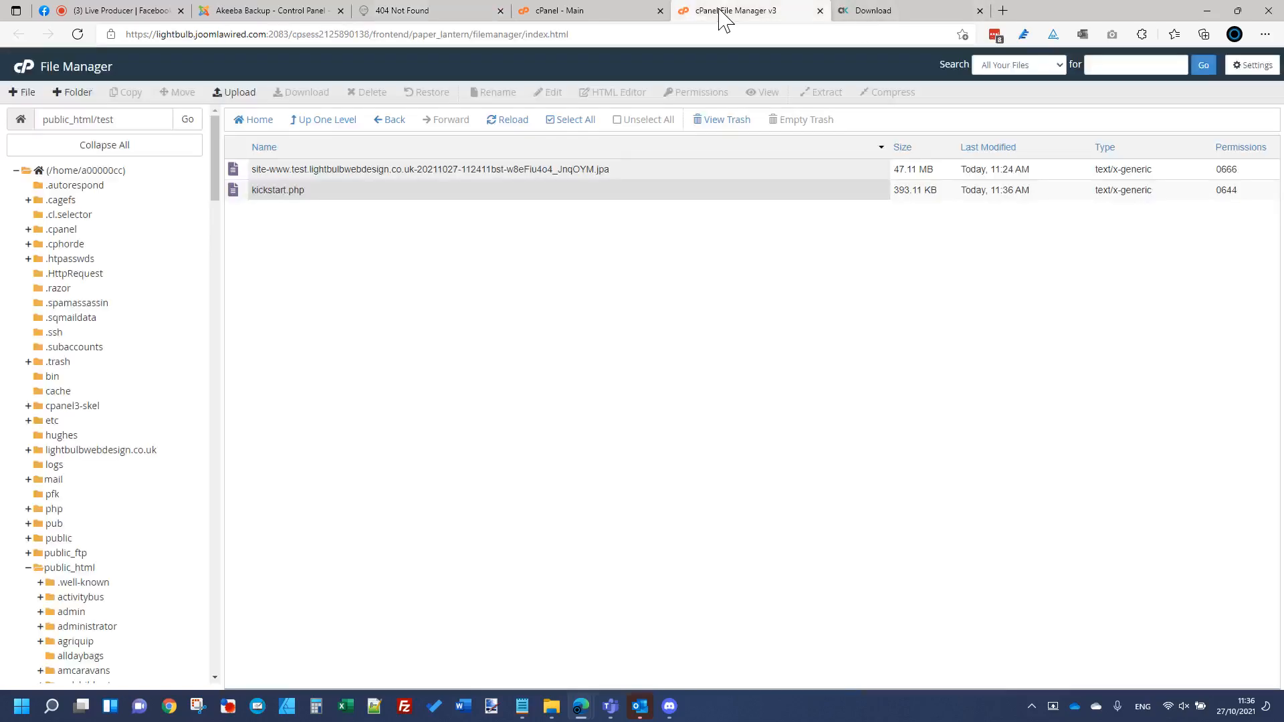
pyautogui.click(375, 10)
pyautogui.click(300, 34)
pyautogui.click(309, 34)
pyautogui.moveTo(309, 35); pyautogui.dragTo(973, 33)
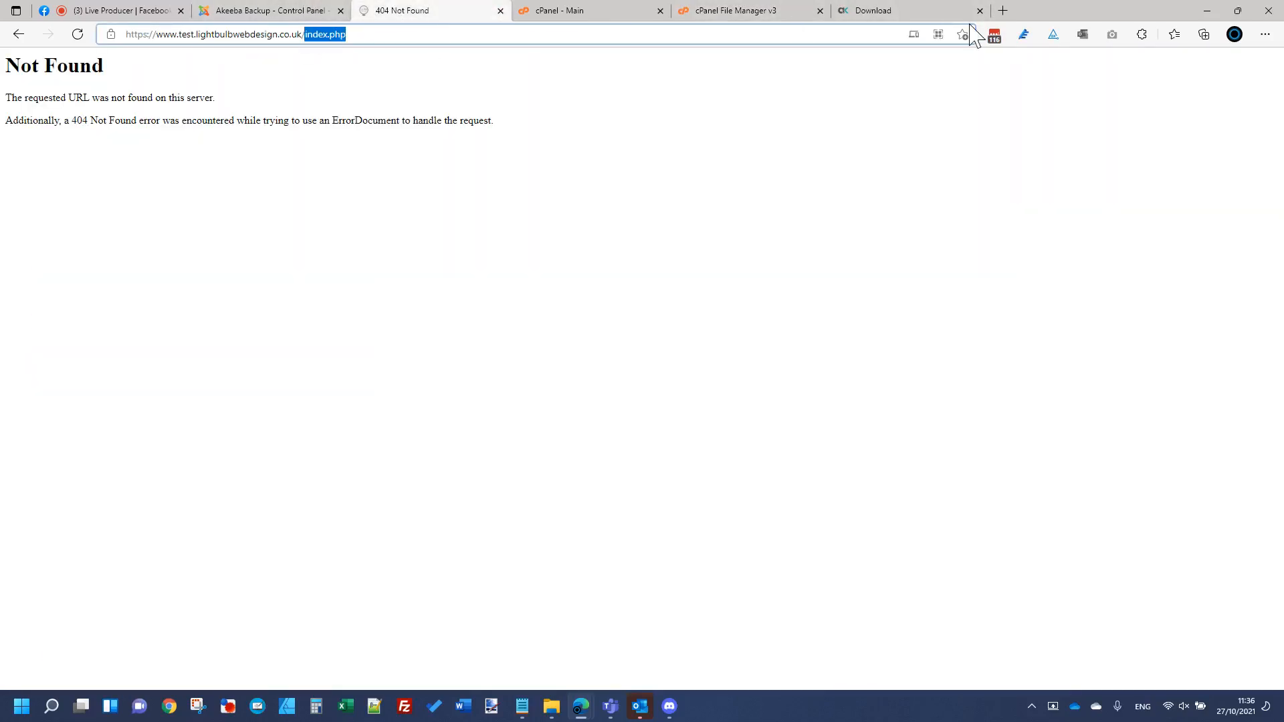
pyautogui.write('kickstart.p')
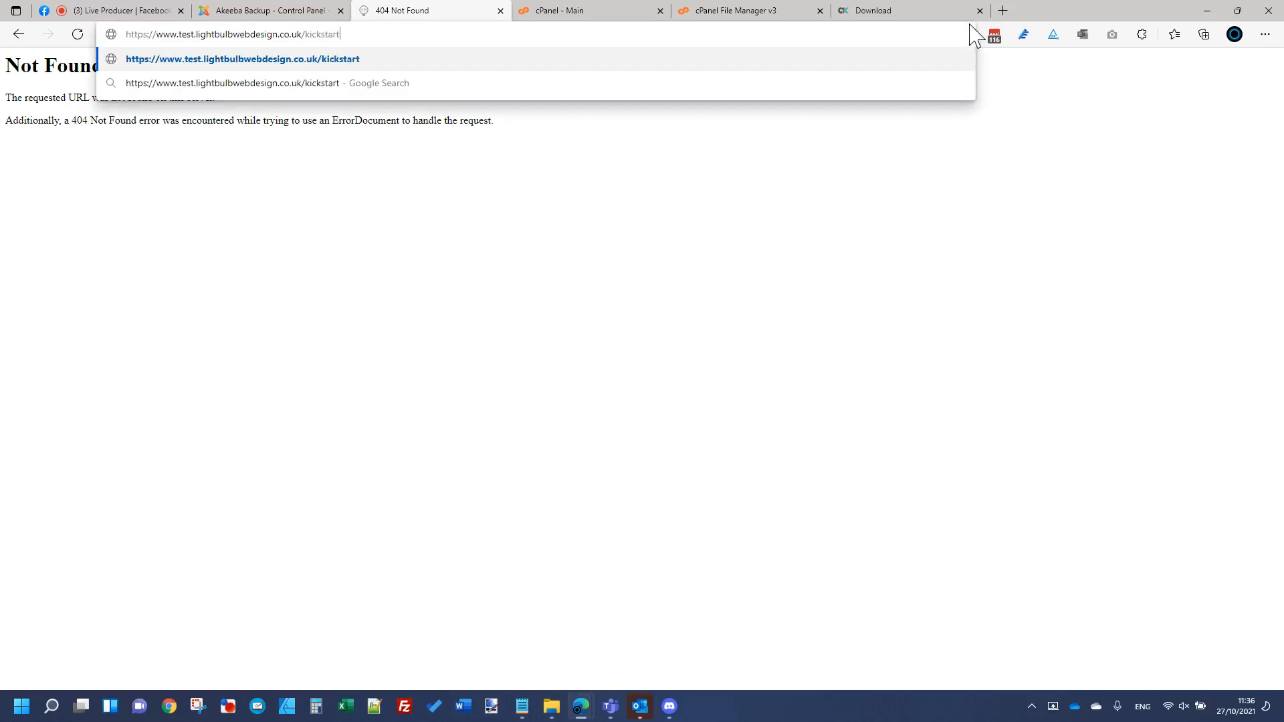
pyautogui.write('hp')
pyautogui.press('Return')
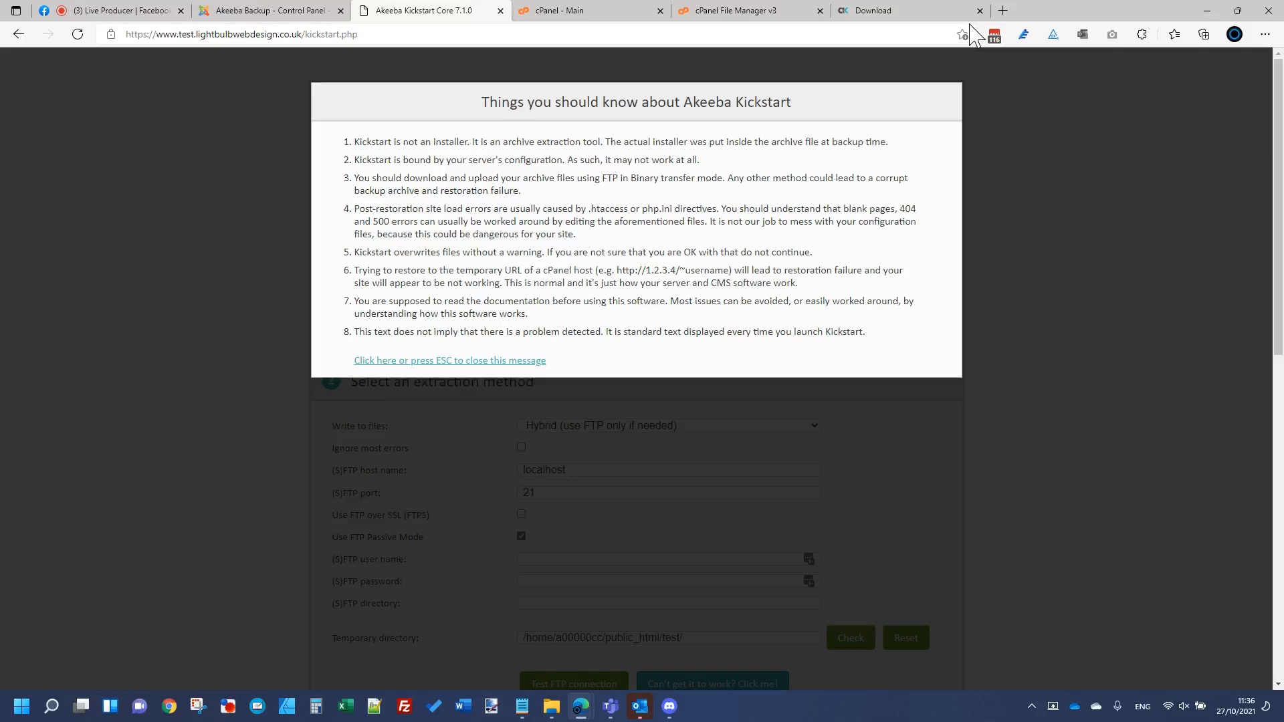
# Step: Dismiss the Kickstart information notice and start extracting the backup archive
pyautogui.click(429, 363)
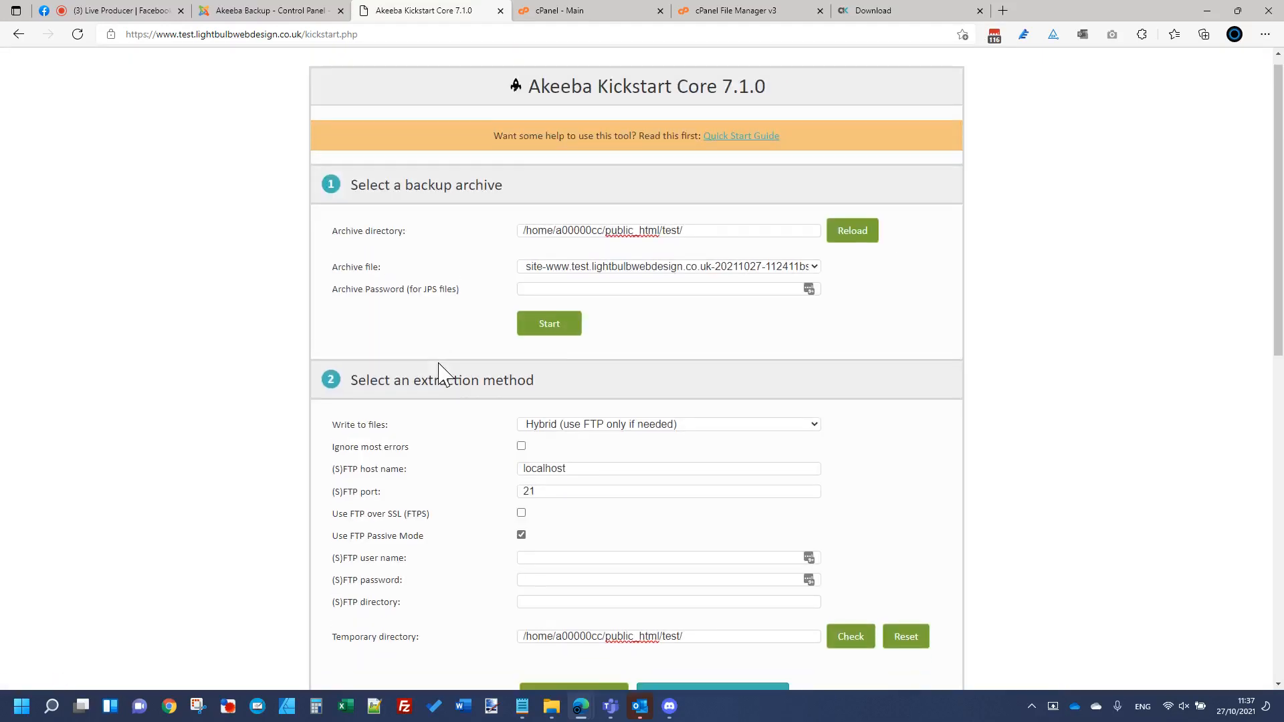
pyautogui.scroll(-5, 436, 370)
pyautogui.scroll(5, 442, 380)
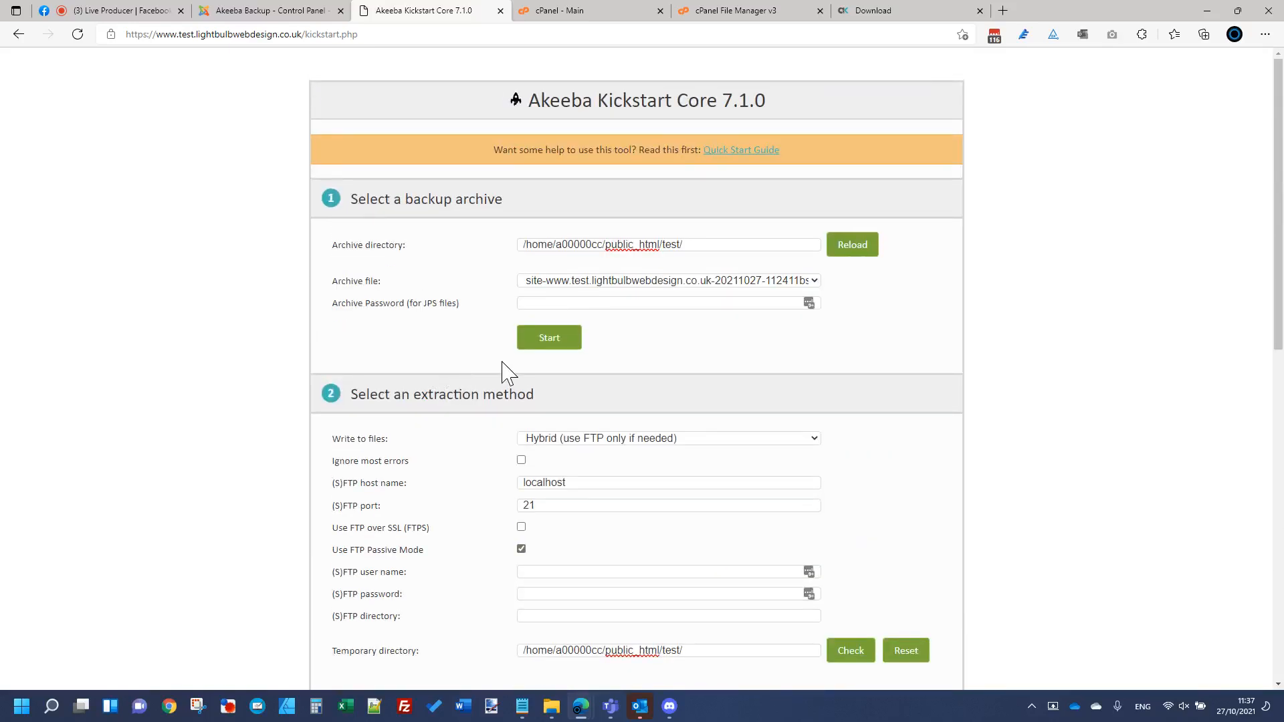
pyautogui.click(550, 339)
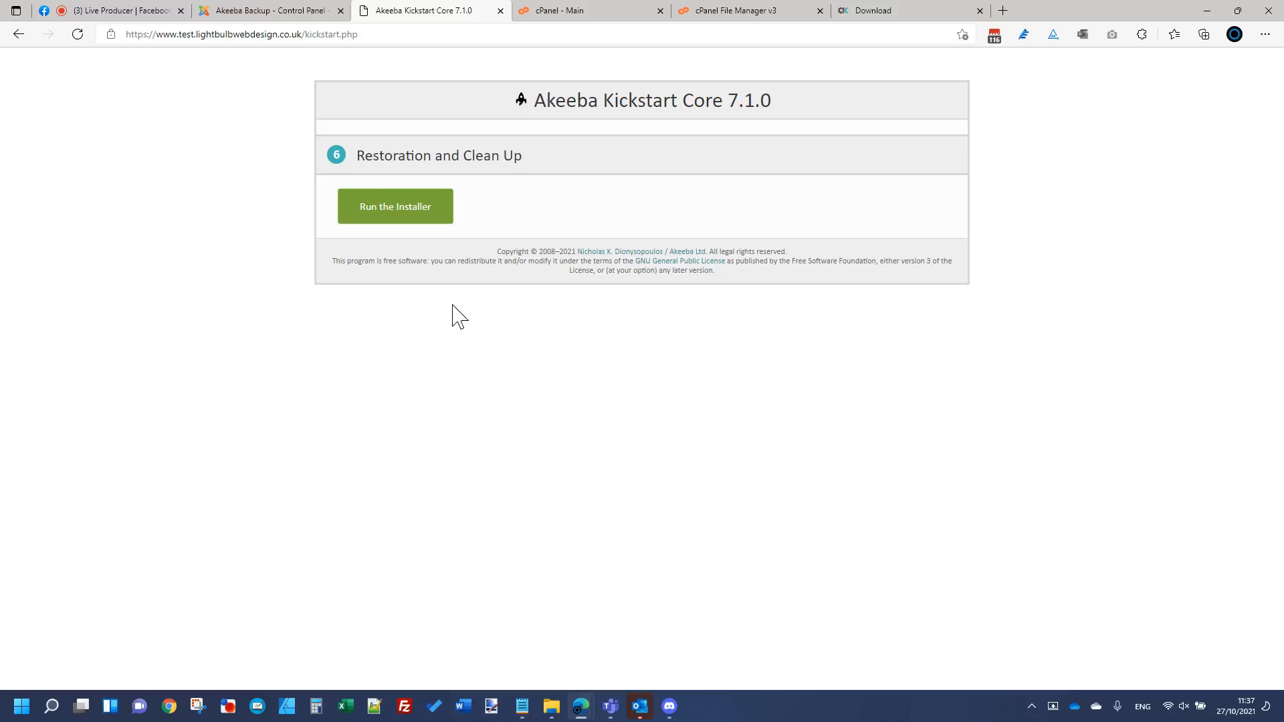
# Step: Launch the restoration installer and pass the pre-installation check
pyautogui.click(426, 216)
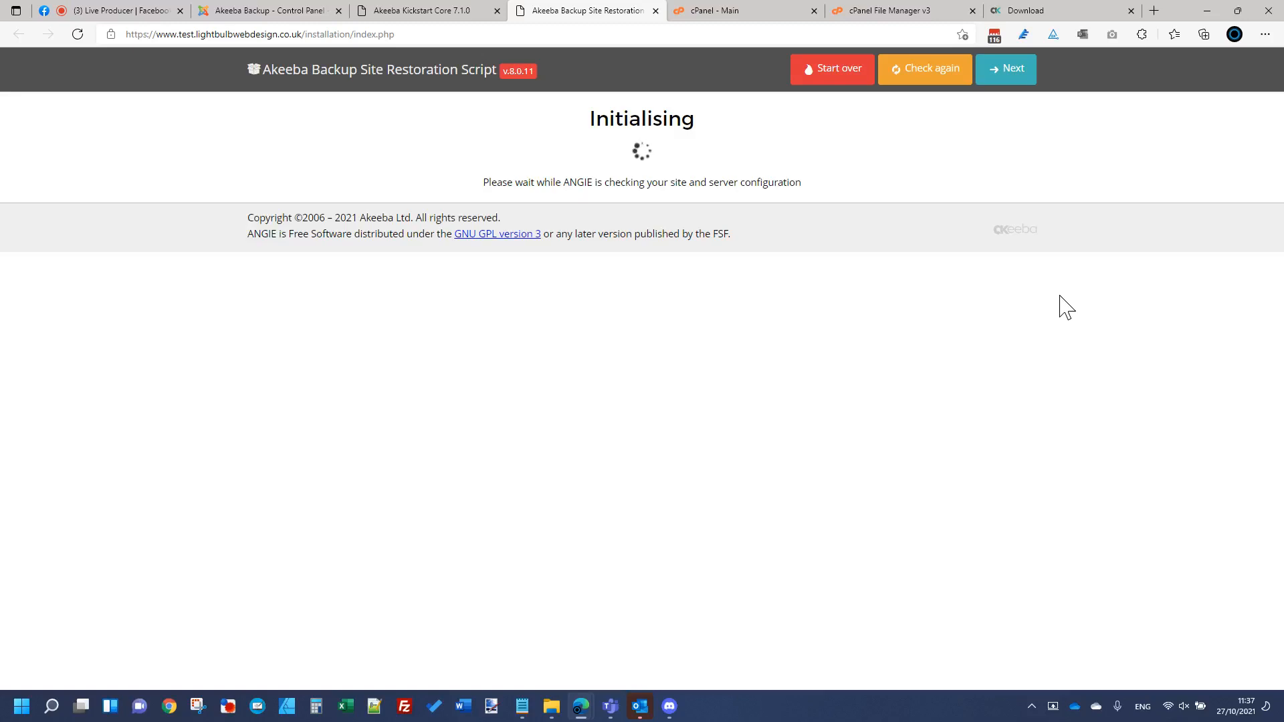
pyautogui.scroll(-7, 809, 424)
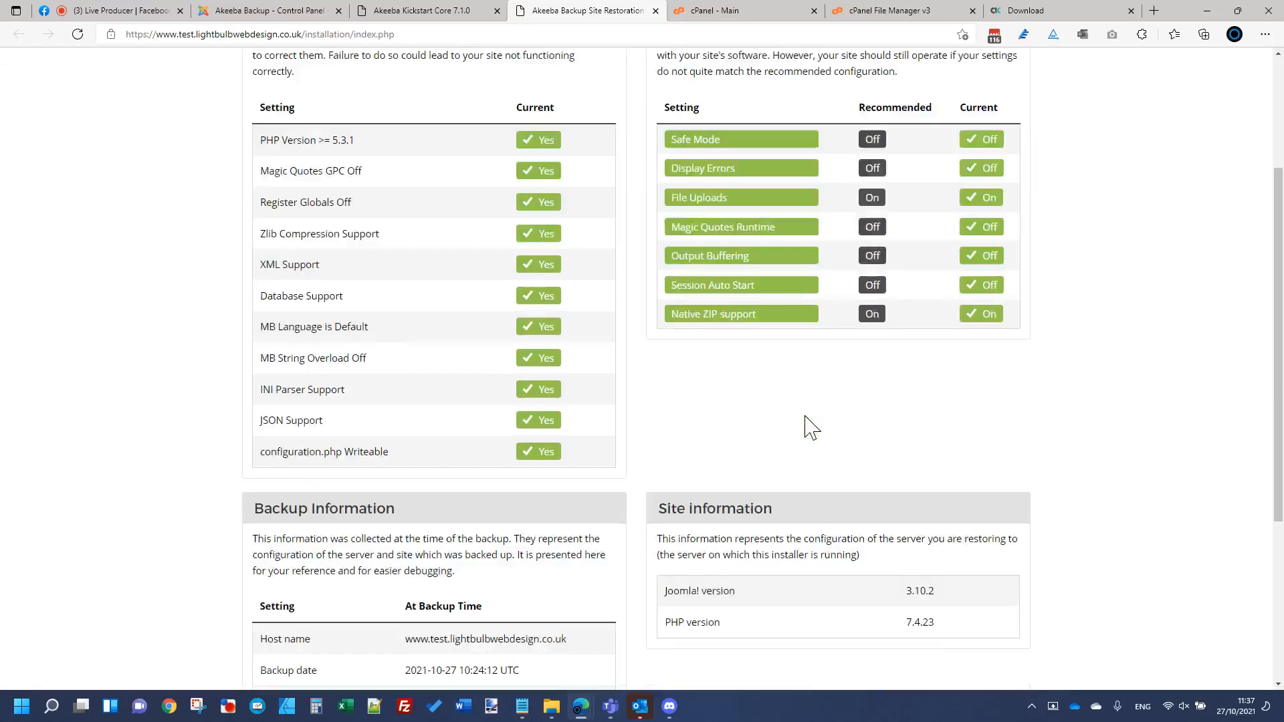
pyautogui.scroll(7, 809, 424)
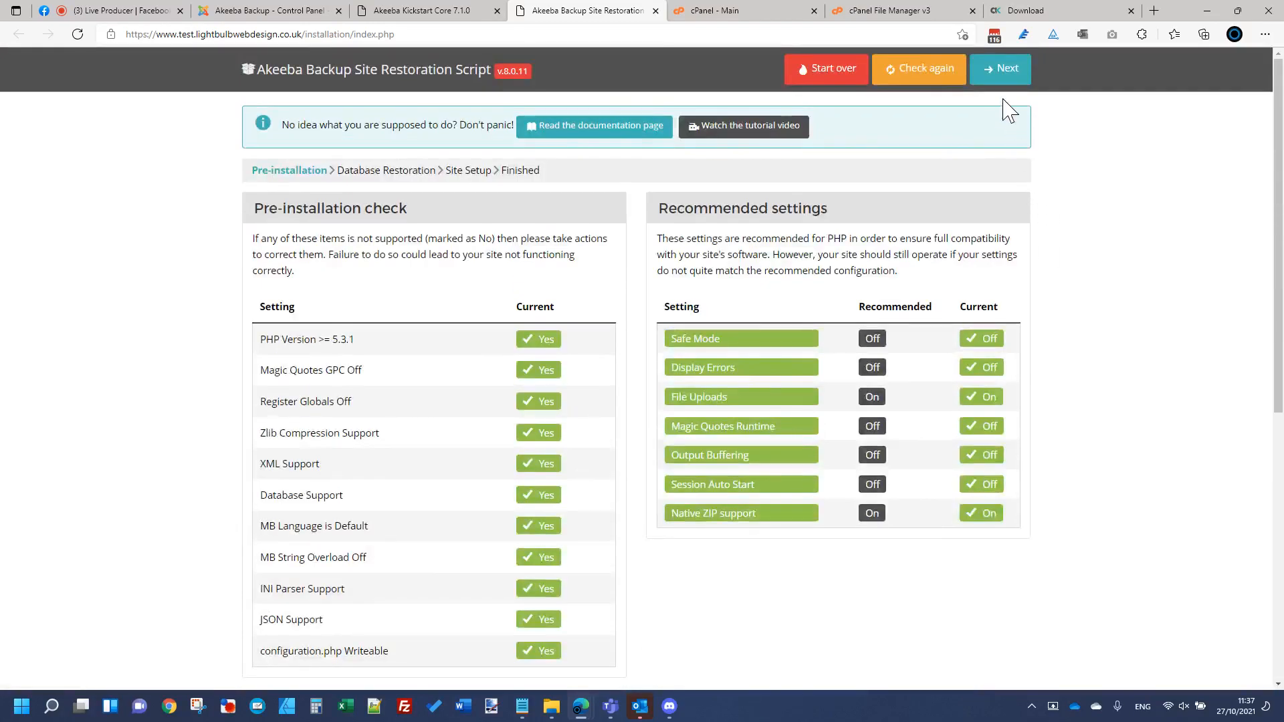
pyautogui.click(1007, 70)
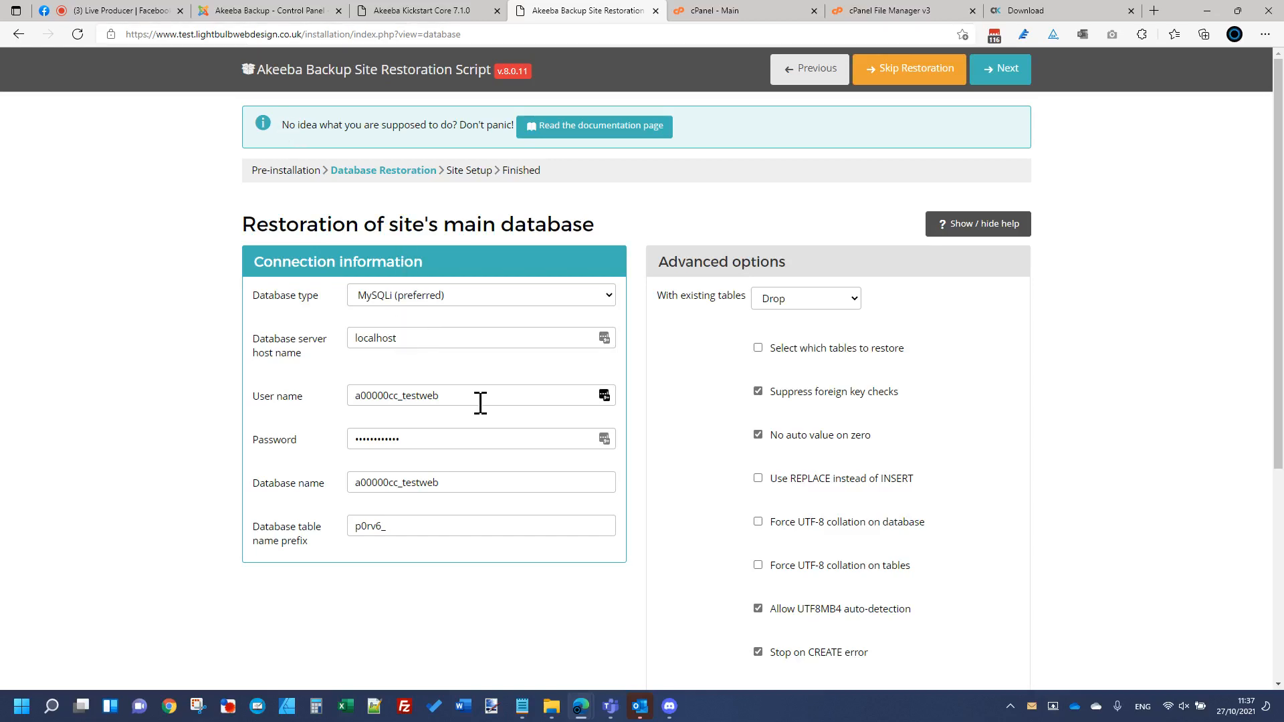
# Step: Restore the main database, accepting the password warning, and continue to Site Setup
pyautogui.click(1012, 84)
pyautogui.click(709, 240)
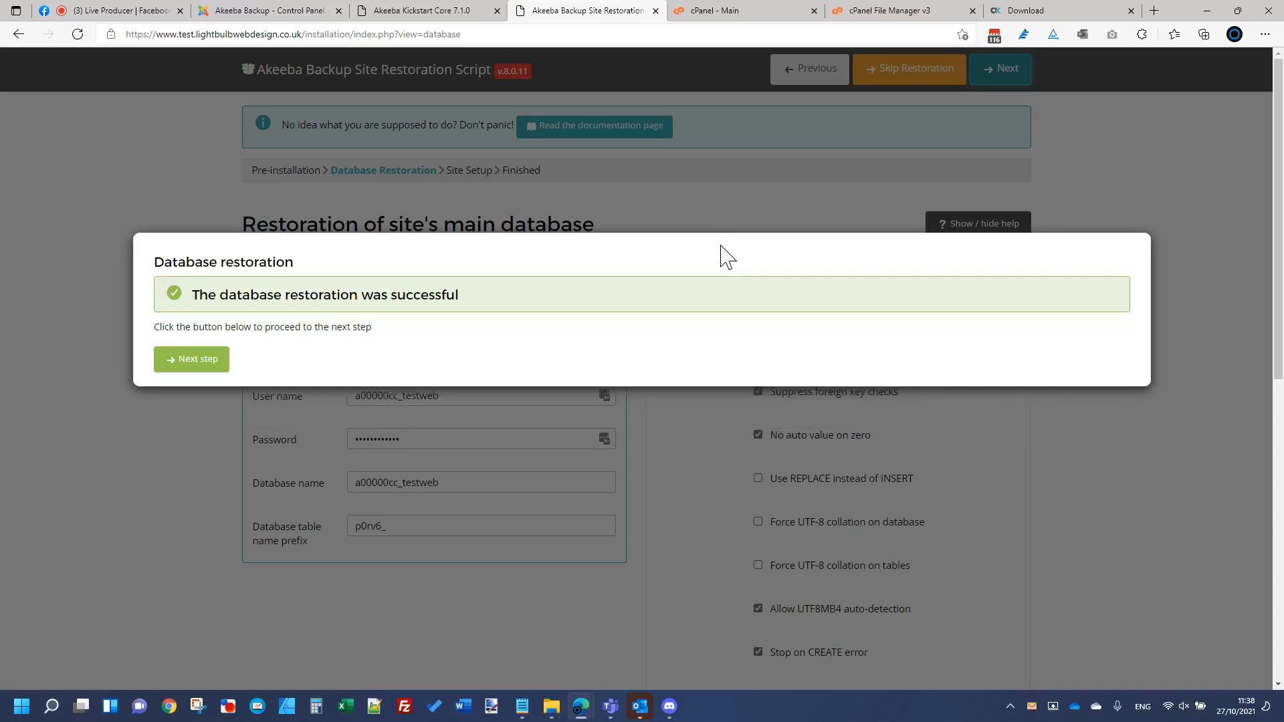
pyautogui.click(223, 360)
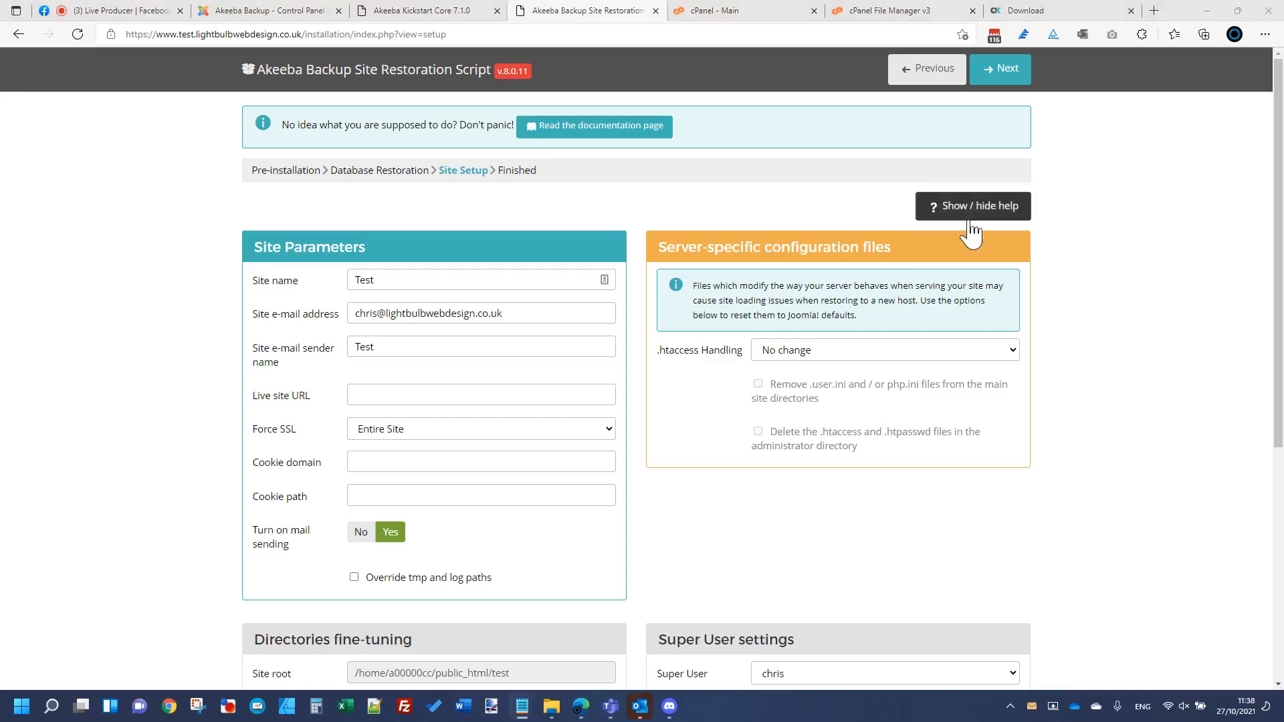
# Step: Fill the Super User password and its repeat from a saved entry and submit Site Setup
pyautogui.scroll(-1, 378, 311)
pyautogui.scroll(-3, 376, 321)
pyautogui.scroll(7, 854, 559)
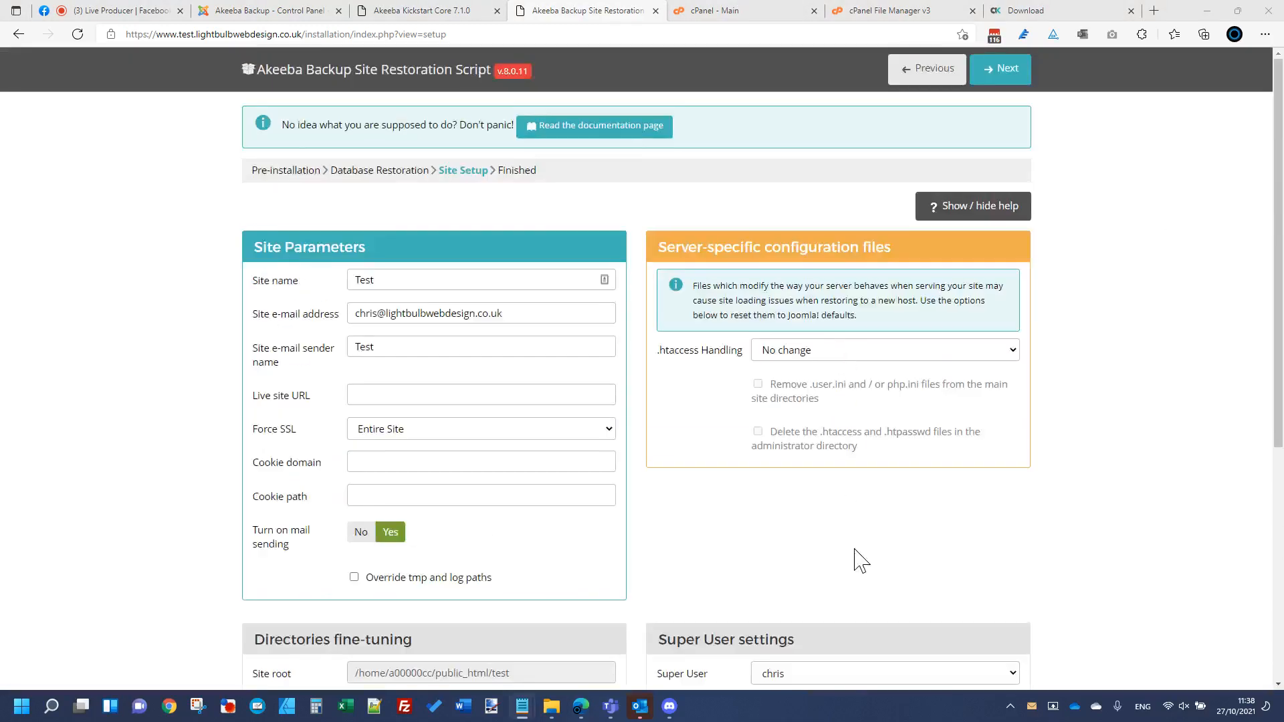
pyautogui.scroll(-1, 849, 608)
pyautogui.click(854, 644)
pyautogui.click(844, 436)
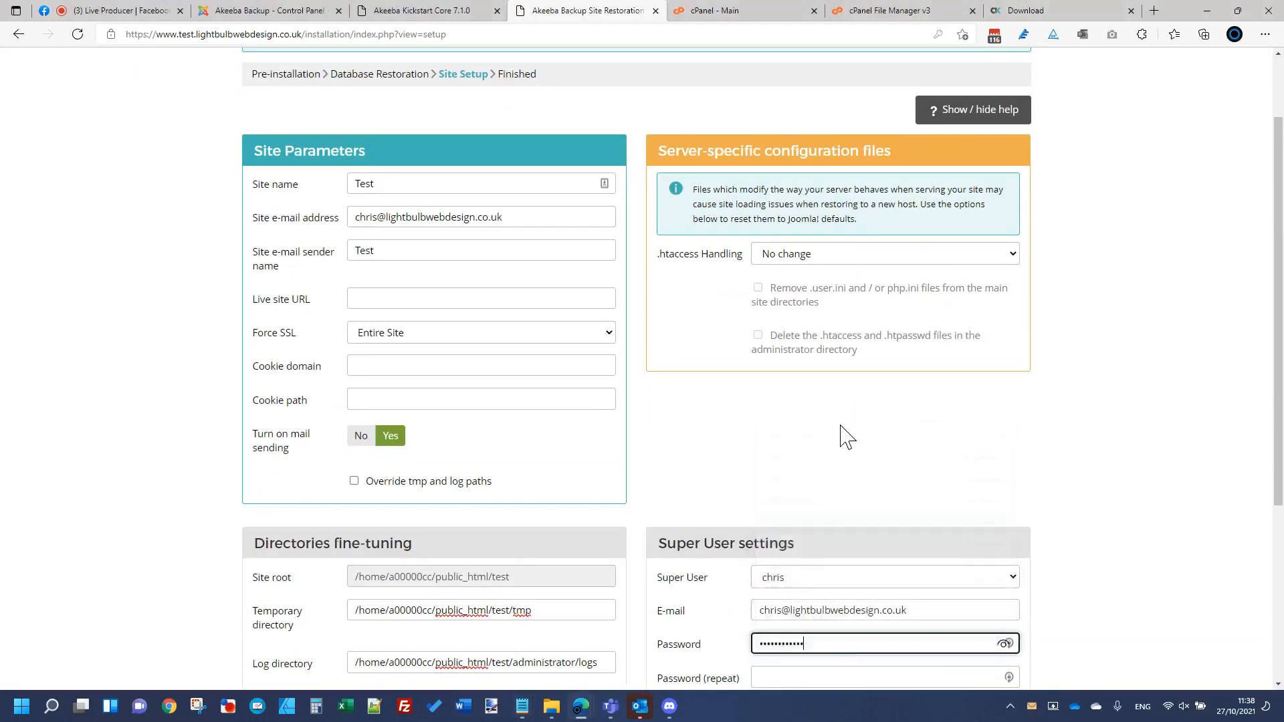
pyautogui.scroll(-4, 829, 483)
pyautogui.click(823, 391)
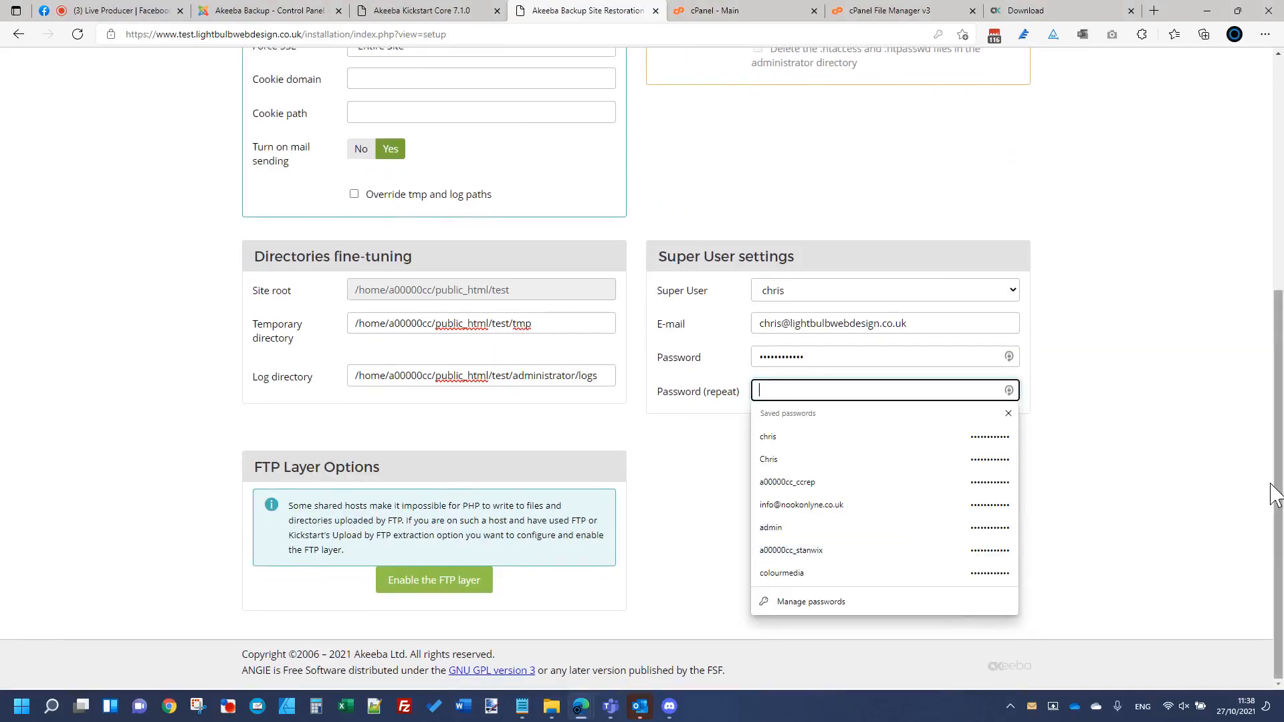
pyautogui.hotkey('ctrl', 'v')
pyautogui.click(1224, 442)
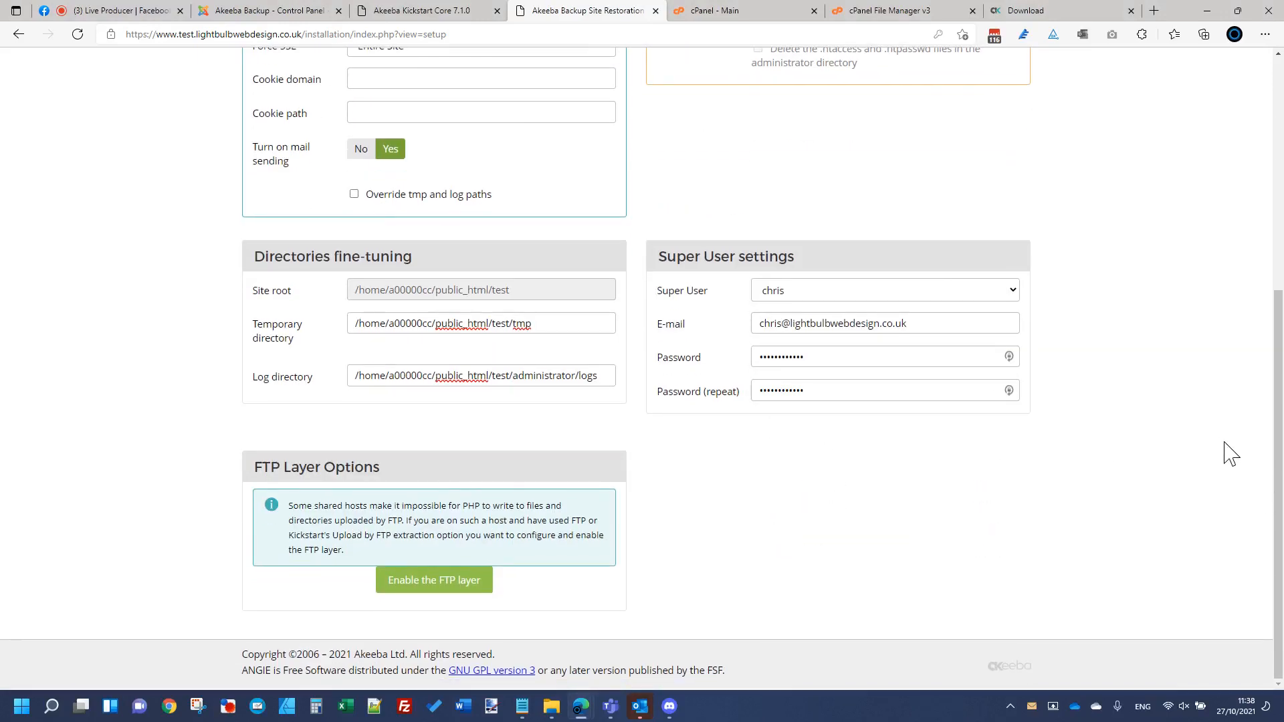
pyautogui.scroll(6, 1229, 453)
pyautogui.click(1001, 72)
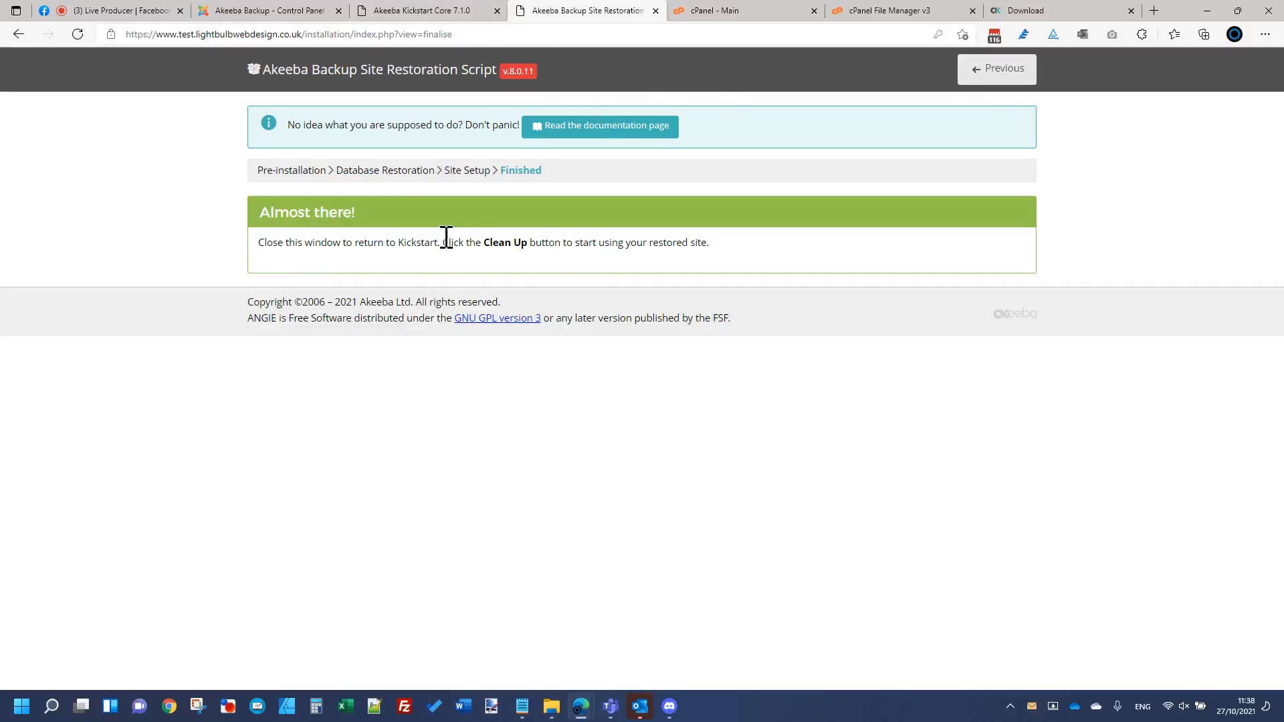
# Step: Close the restoration script, run Kickstart's Clean Up, and open the restored site's front end
pyautogui.click(655, 10)
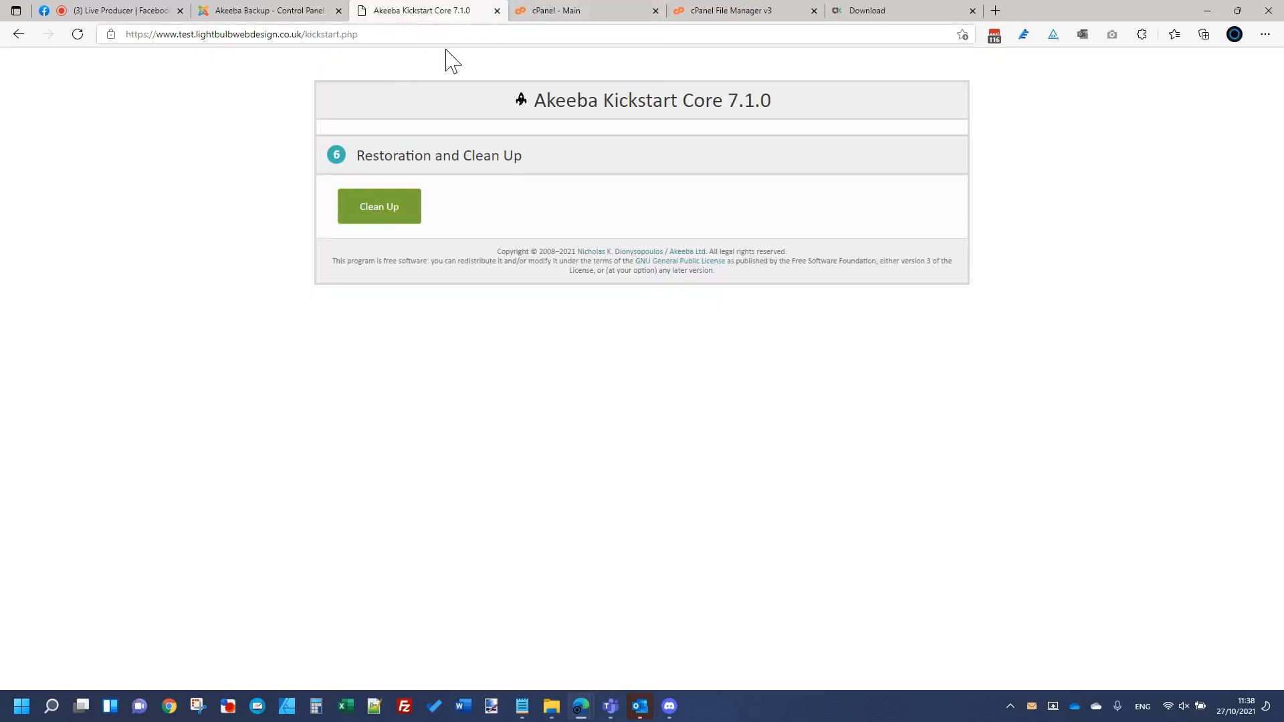
pyautogui.click(405, 212)
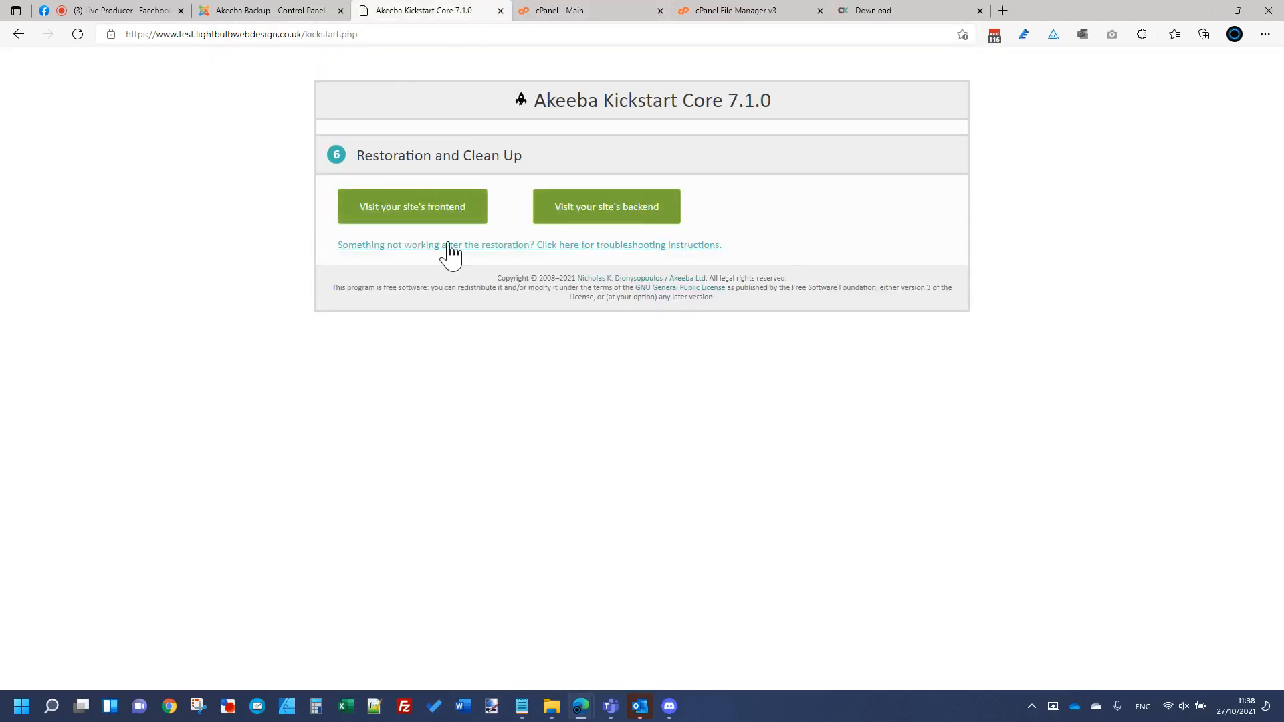
pyautogui.click(441, 221)
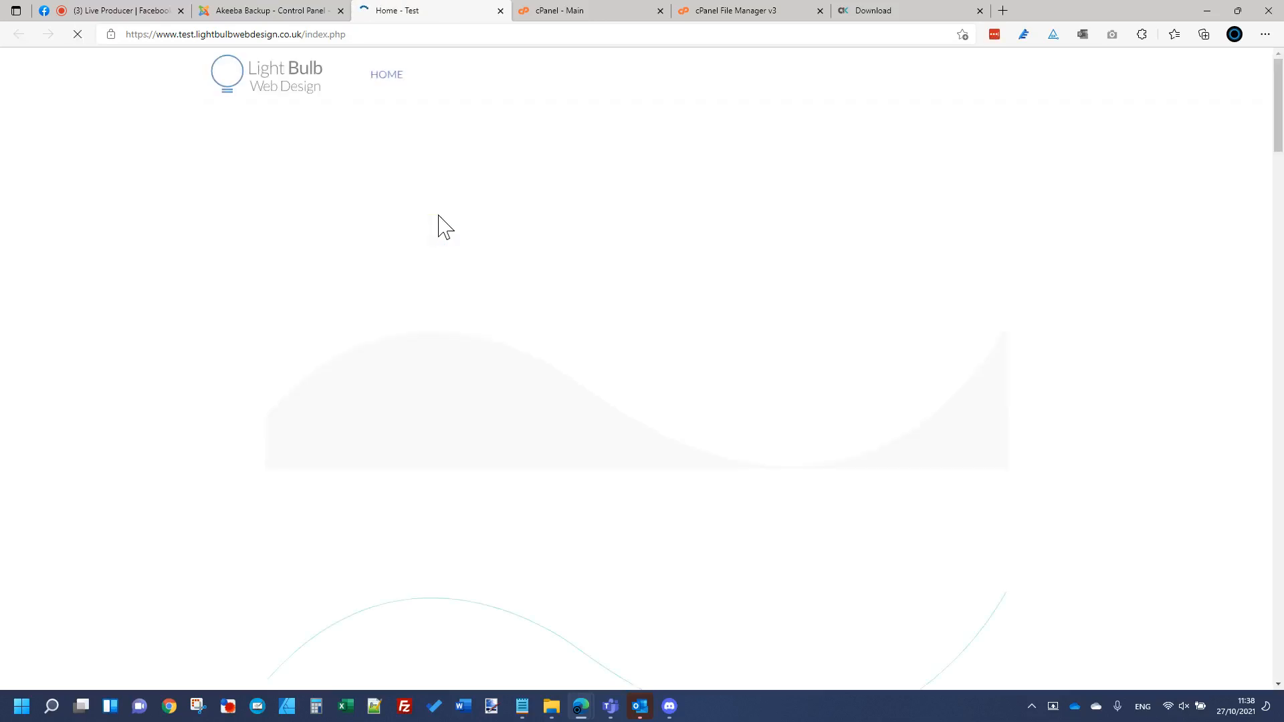
# Step: Check the restored home page, then return to the cPanel File Manager
pyautogui.scroll(-10, 482, 508)
pyautogui.scroll(-5, 441, 475)
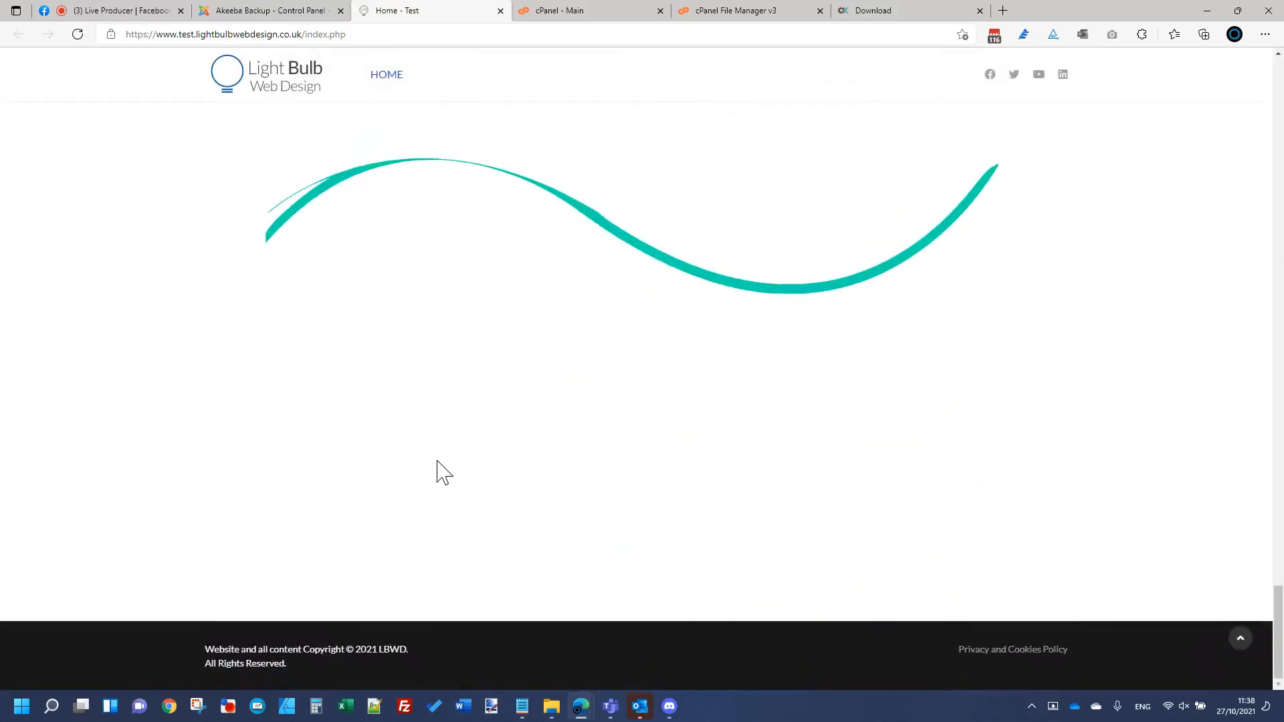
pyautogui.scroll(15, 436, 471)
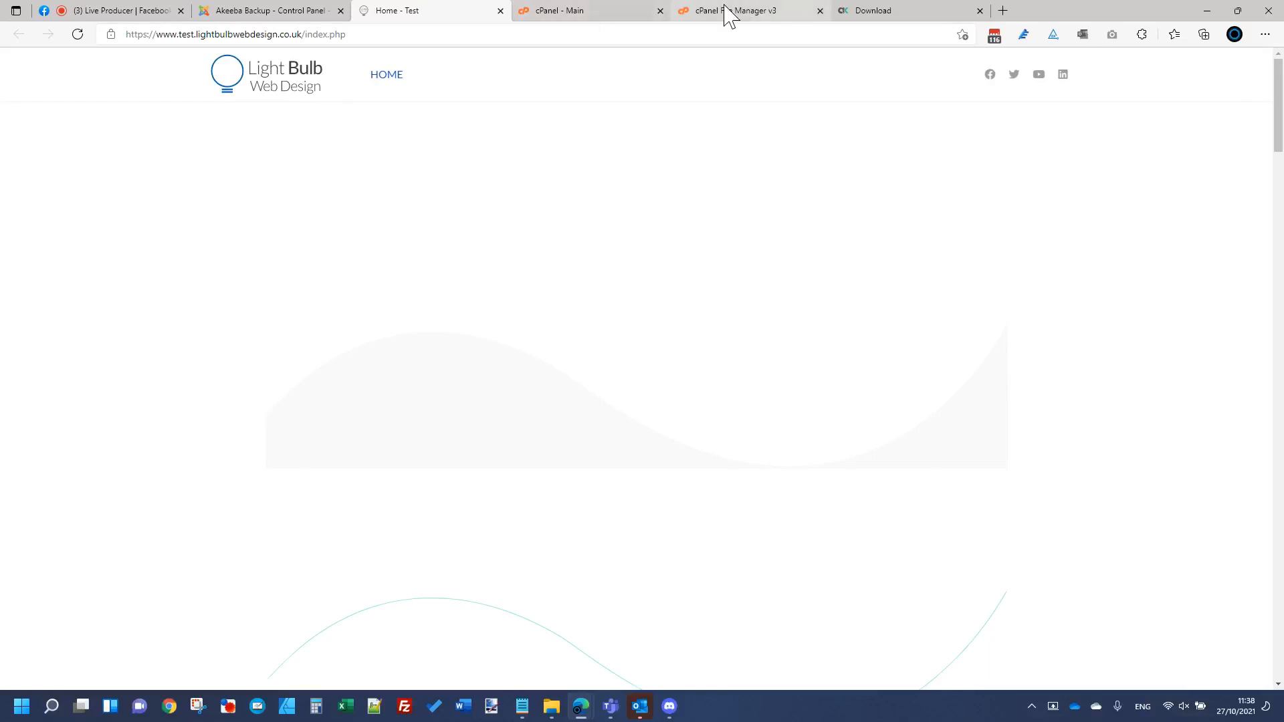
pyautogui.click(632, 15)
pyautogui.click(729, 14)
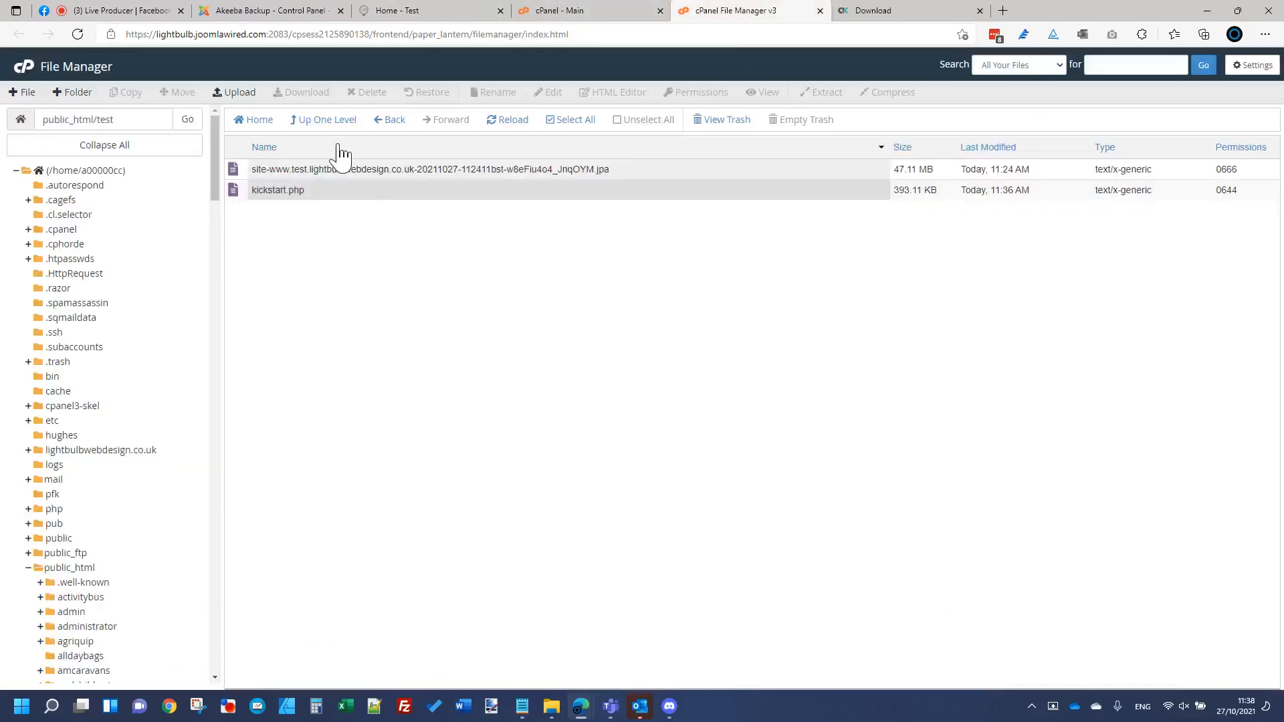
# Step: Reload public_html/test to list the restored Joomla files, then return to the Facebook Live Producer dashboard
pyautogui.click(508, 122)
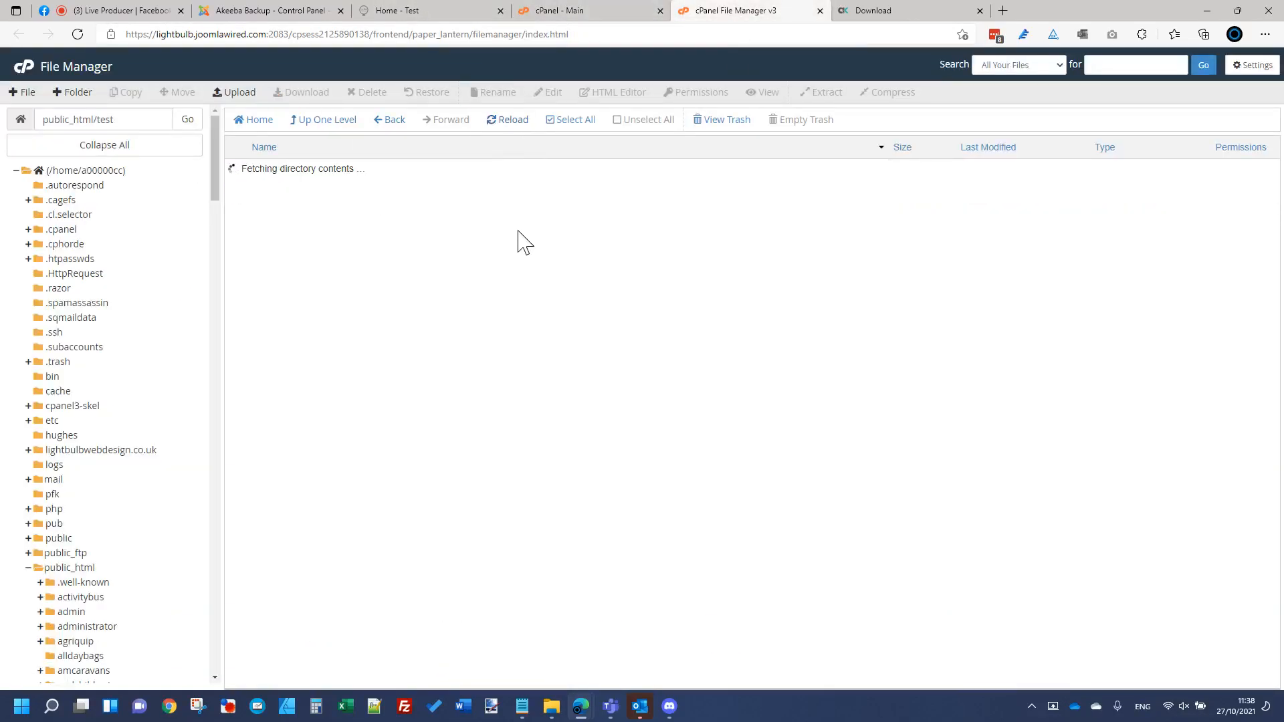
pyautogui.scroll(-1, 472, 391)
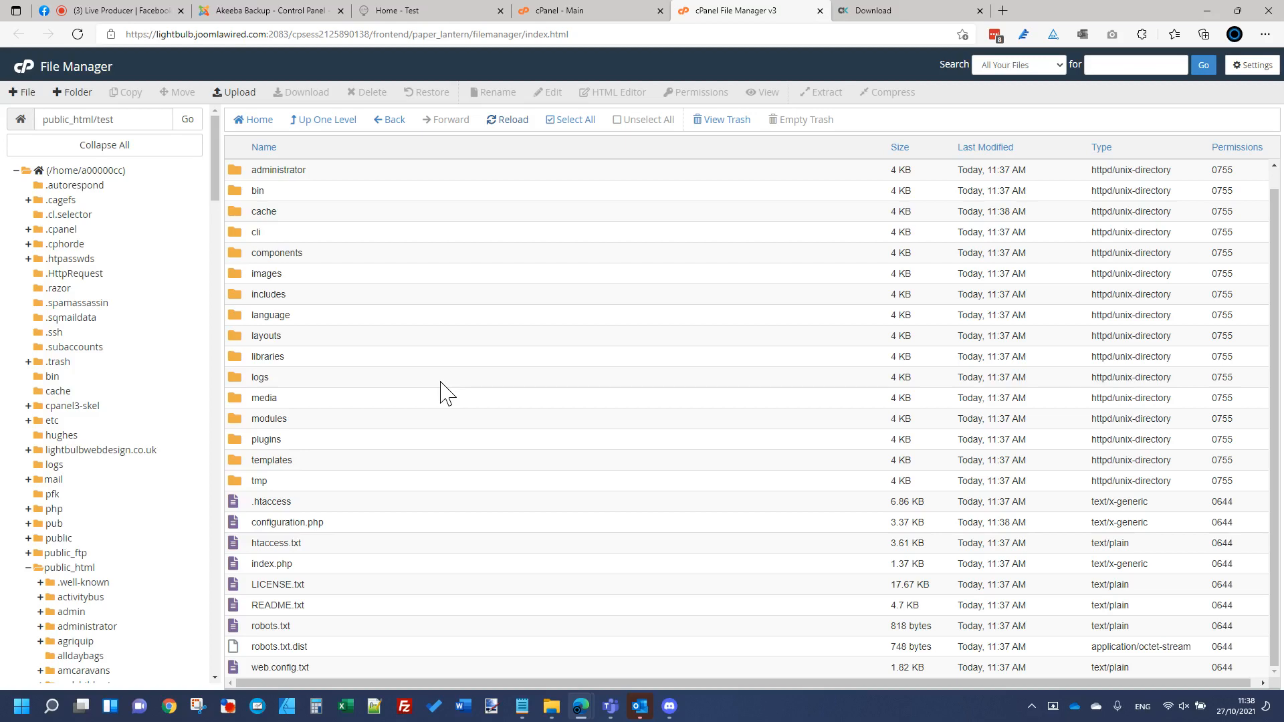
pyautogui.click(120, 11)
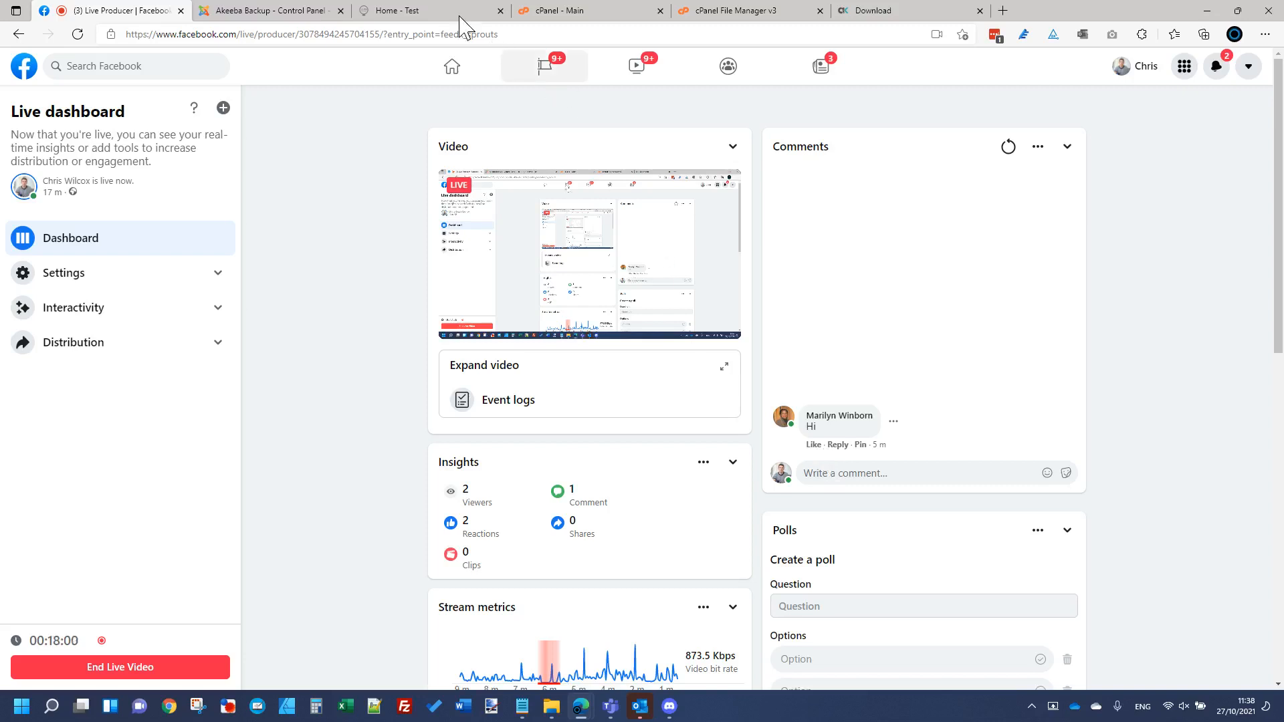
# Step: Log back into the restored site's Joomla administrator with the correct pasted password
pyautogui.click(277, 13)
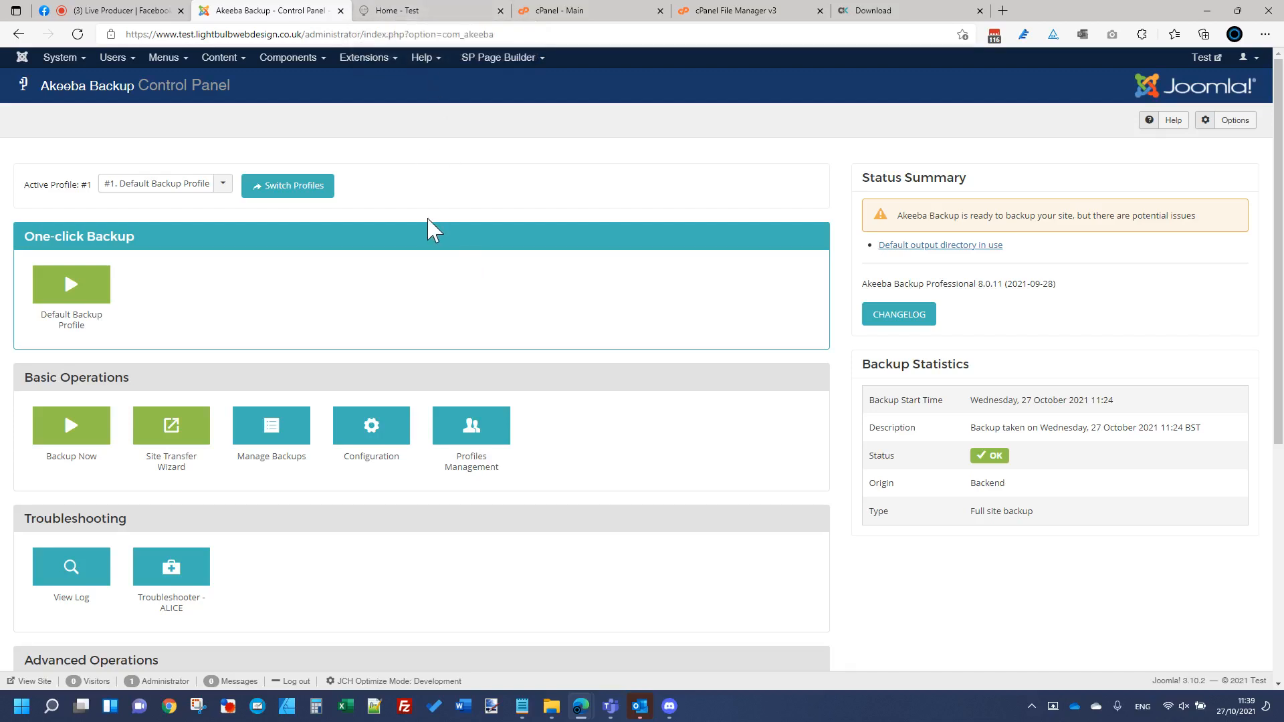
pyautogui.click(306, 447)
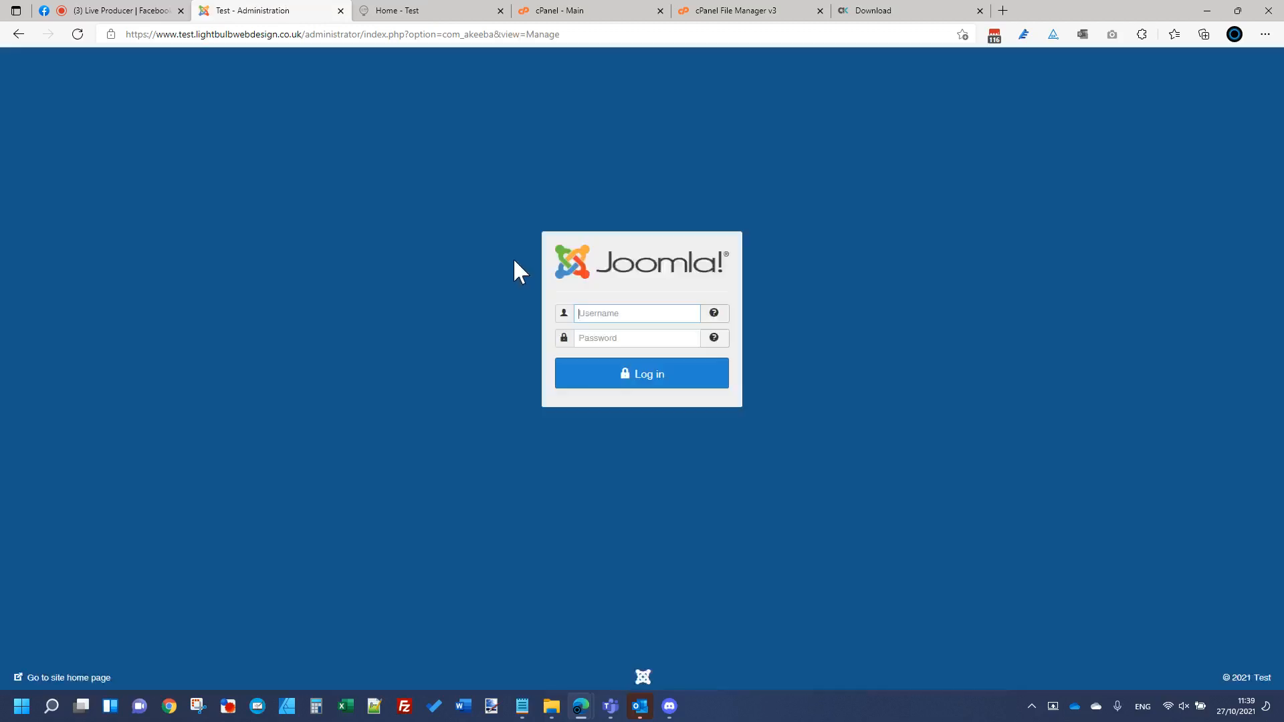
pyautogui.click(608, 378)
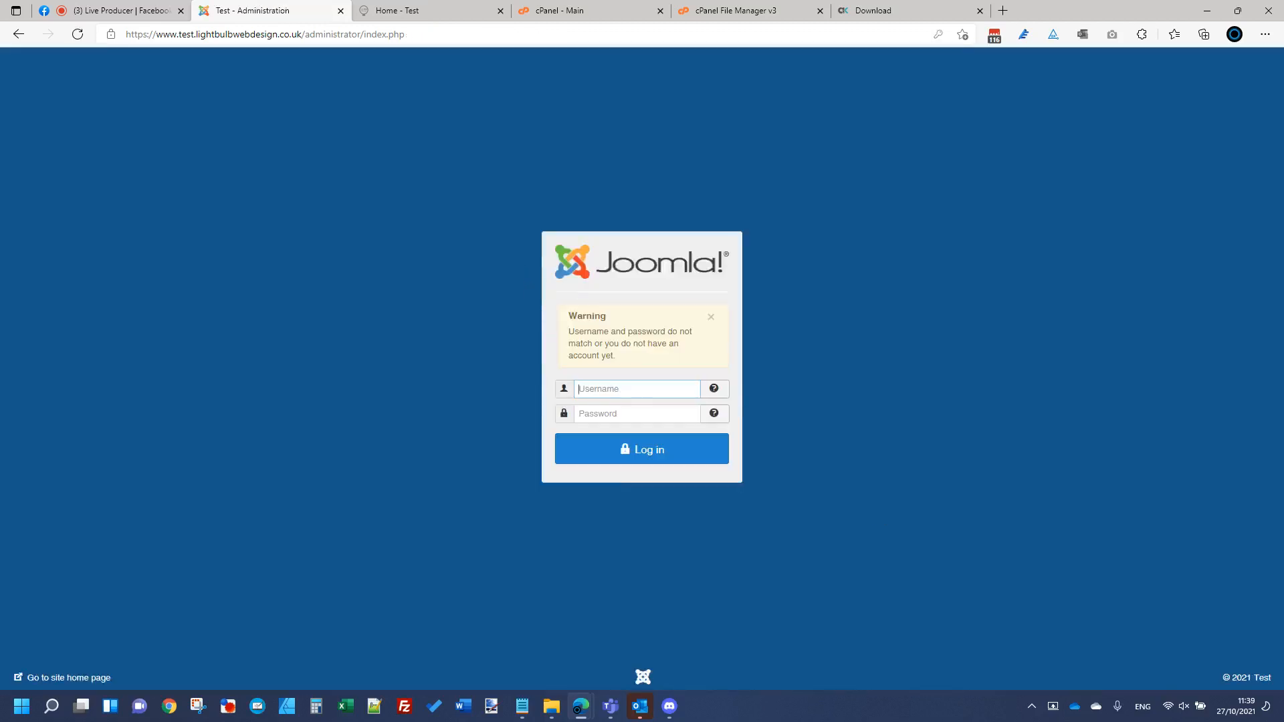
pyautogui.click(660, 420)
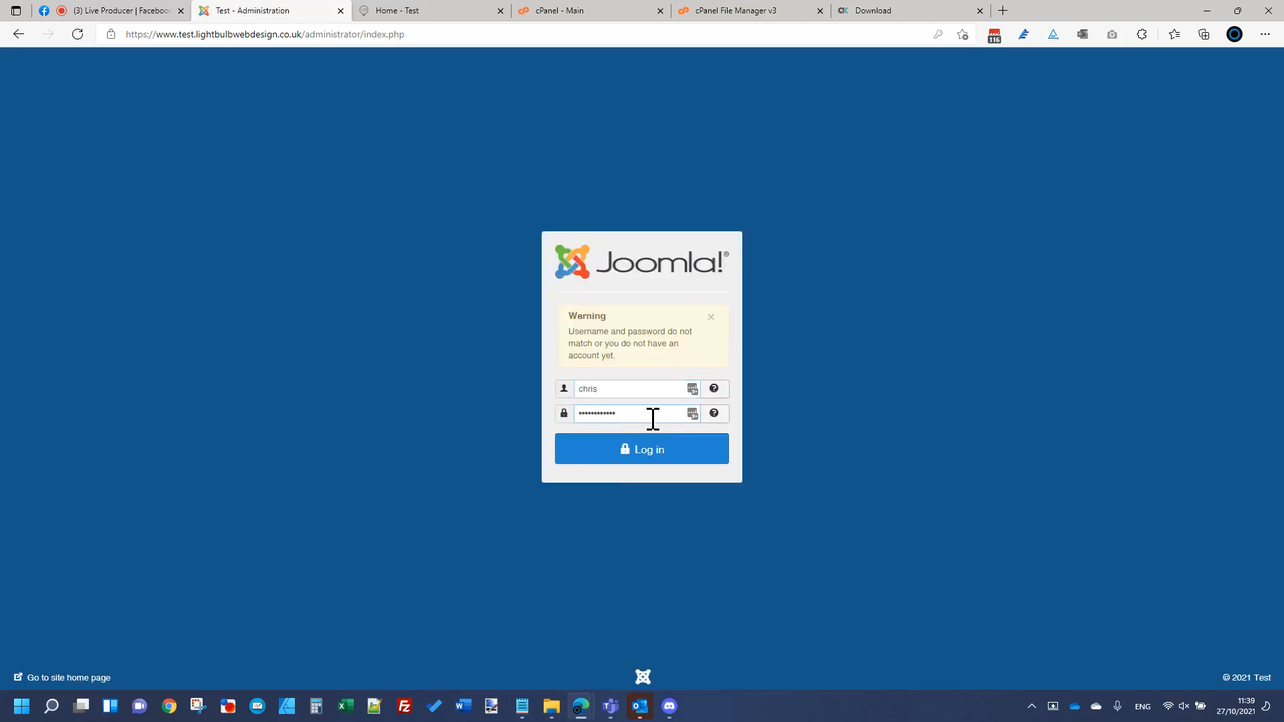
pyautogui.doubleClick(652, 420)
pyautogui.hotkey('ctrl', 'v')
pyautogui.press('Return')
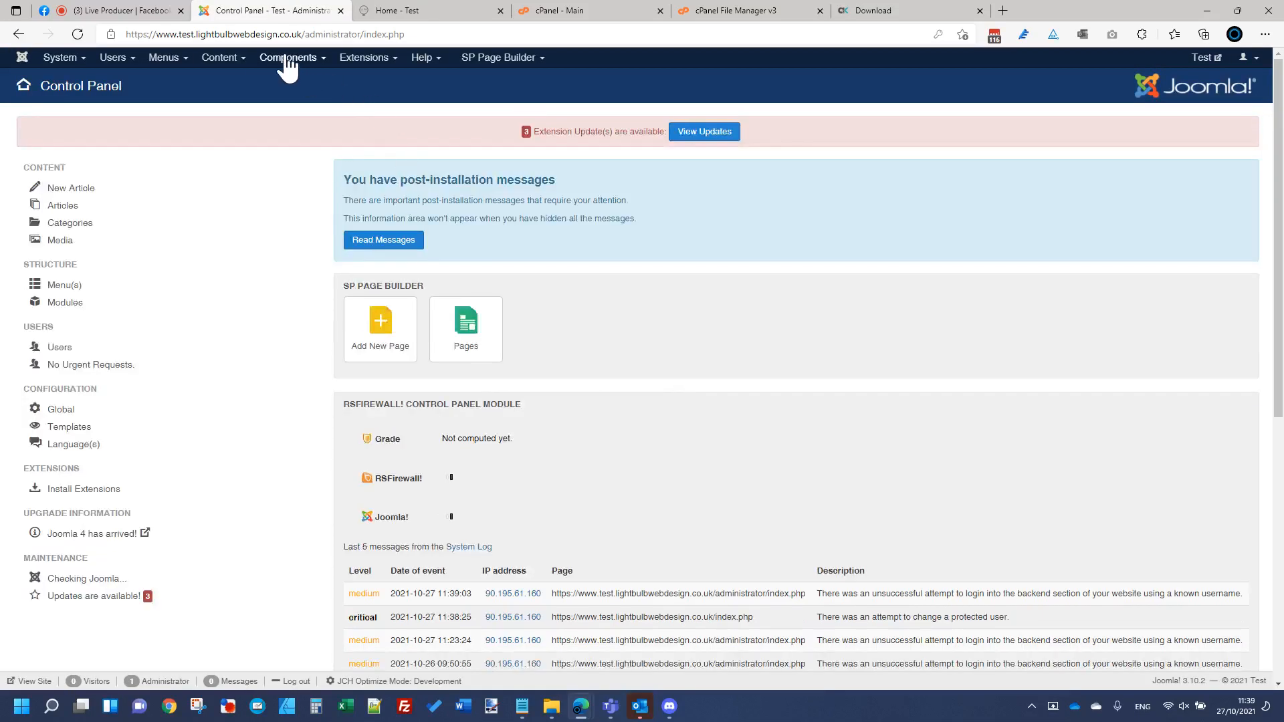
# Step: Open Akeeba Backup's Manage Backups page via Components > Akeeba Backup
pyautogui.click(288, 65)
pyautogui.click(284, 82)
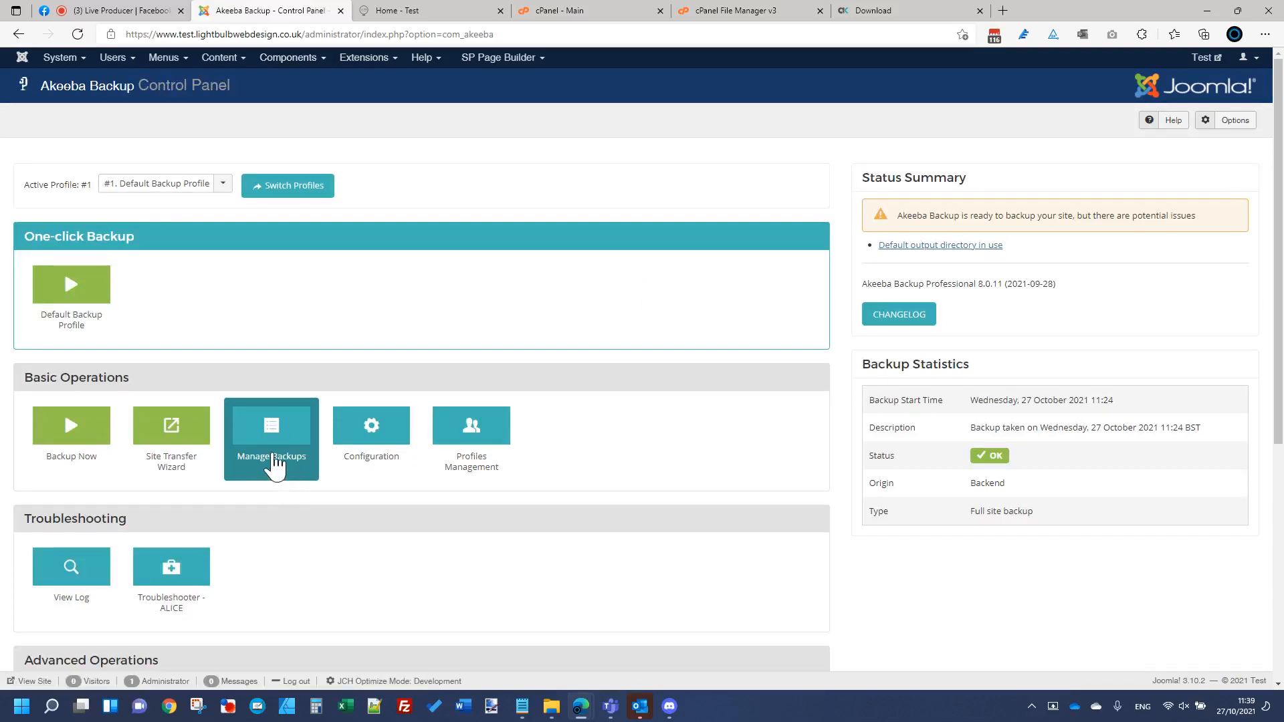
pyautogui.click(275, 460)
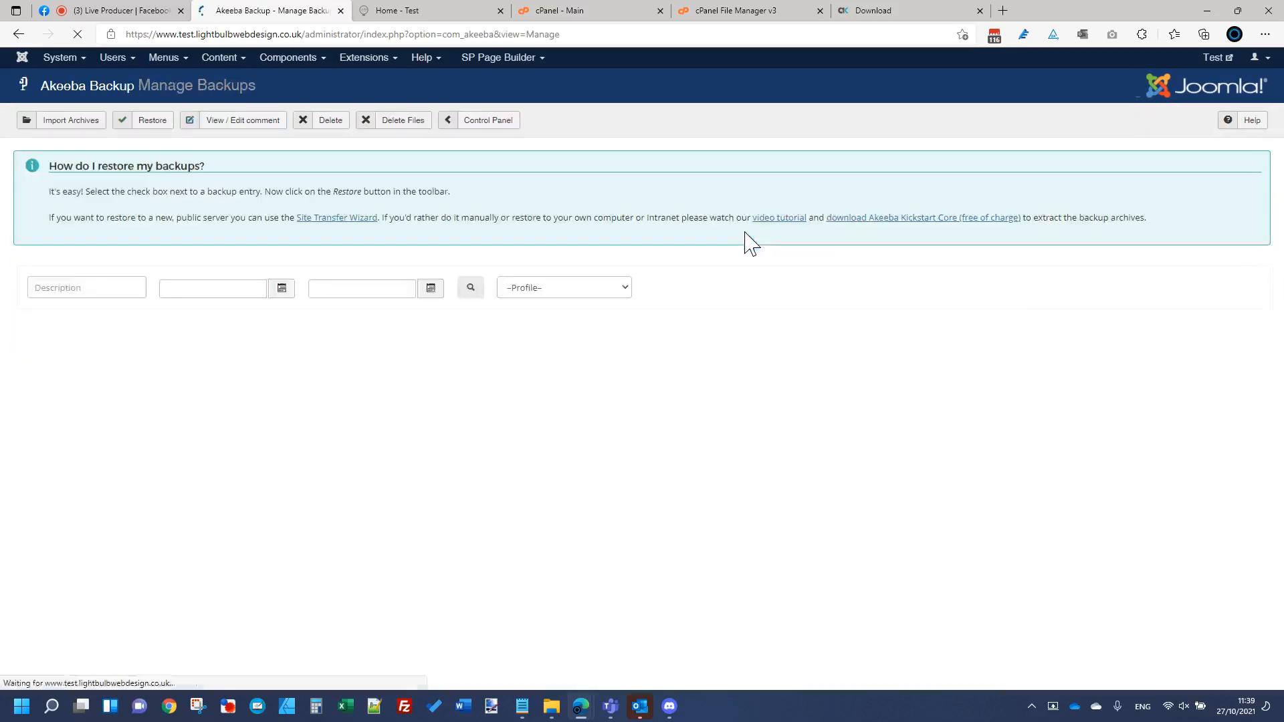
# Step: Review the Manage Backups records, checking backup 30's status, then go back to the Control Panel
pyautogui.scroll(-2, 783, 321)
pyautogui.scroll(-6, 782, 321)
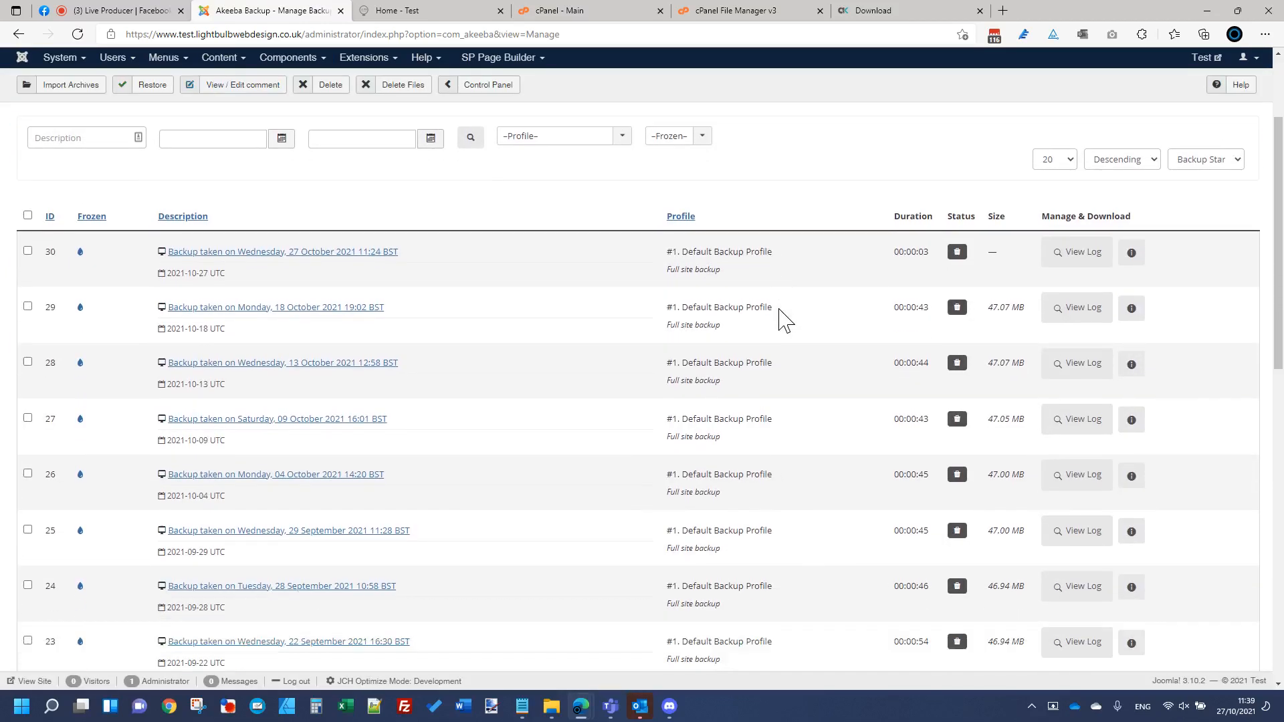
pyautogui.scroll(8, 768, 310)
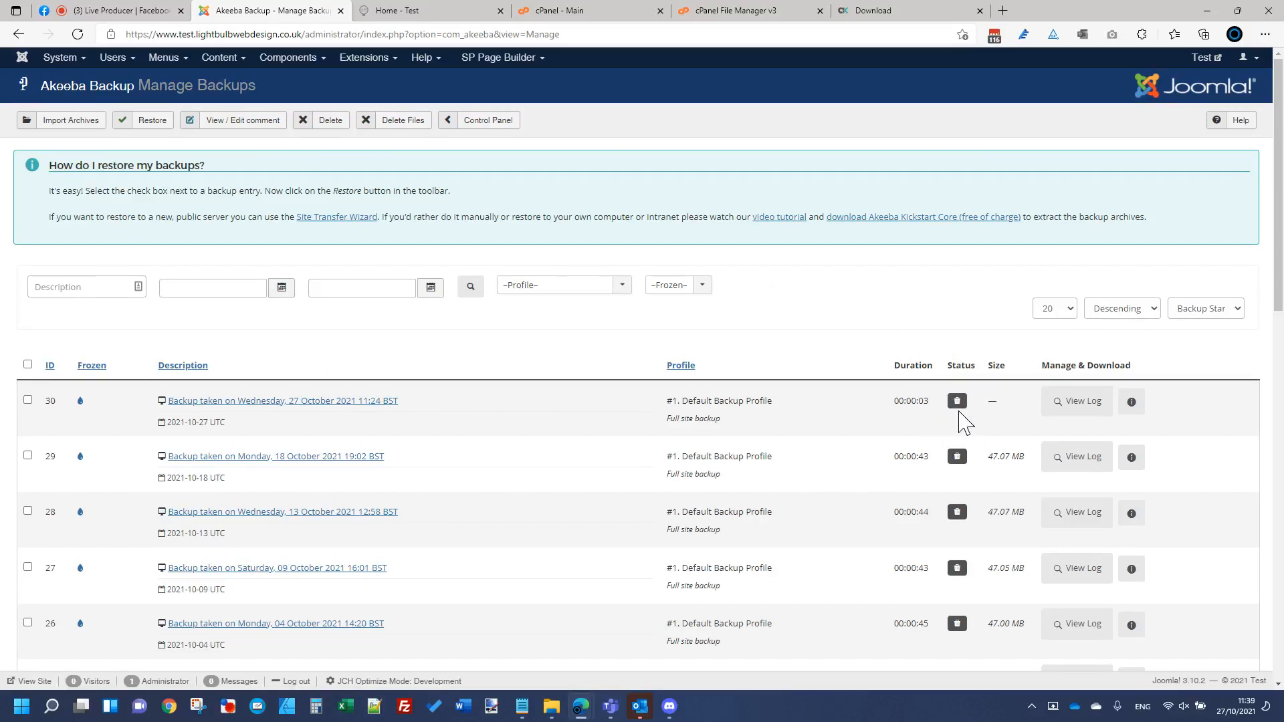
pyautogui.moveTo(960, 403)
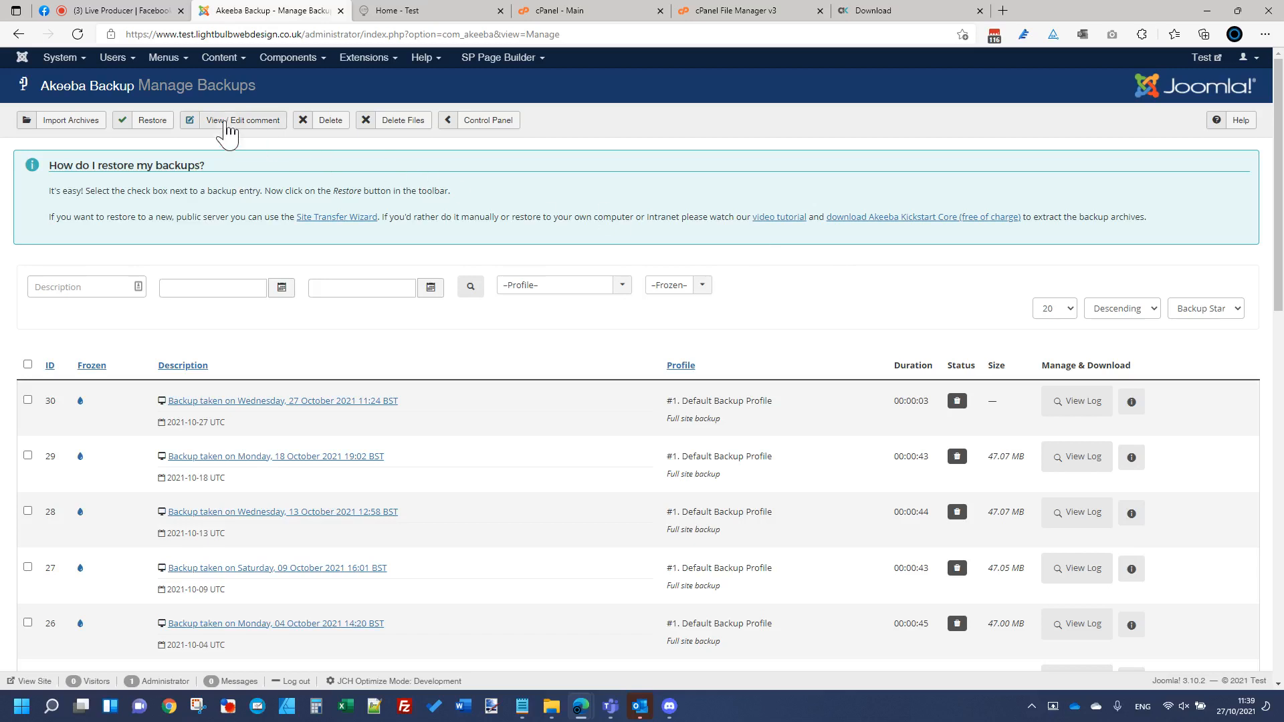
pyautogui.click(476, 121)
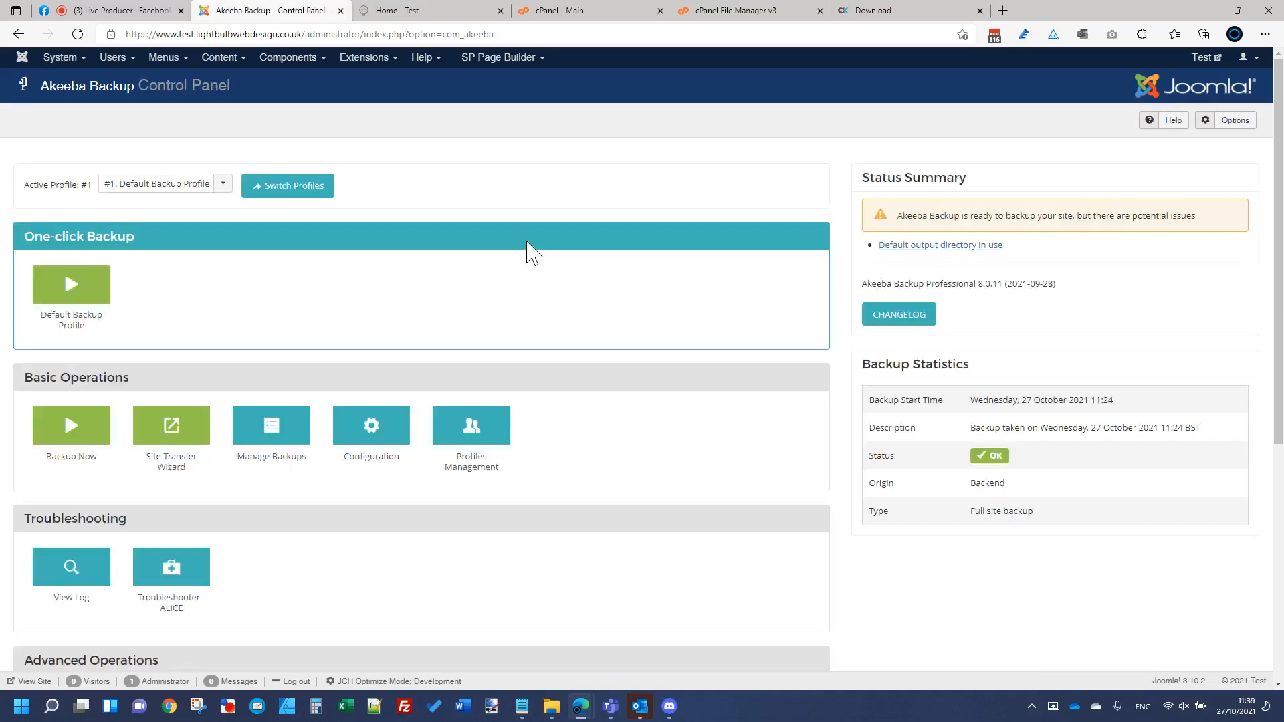
# Step: Start a one-click full-site backup with the Default Backup Profile and switch to the cPanel main dashboard
pyautogui.click(94, 289)
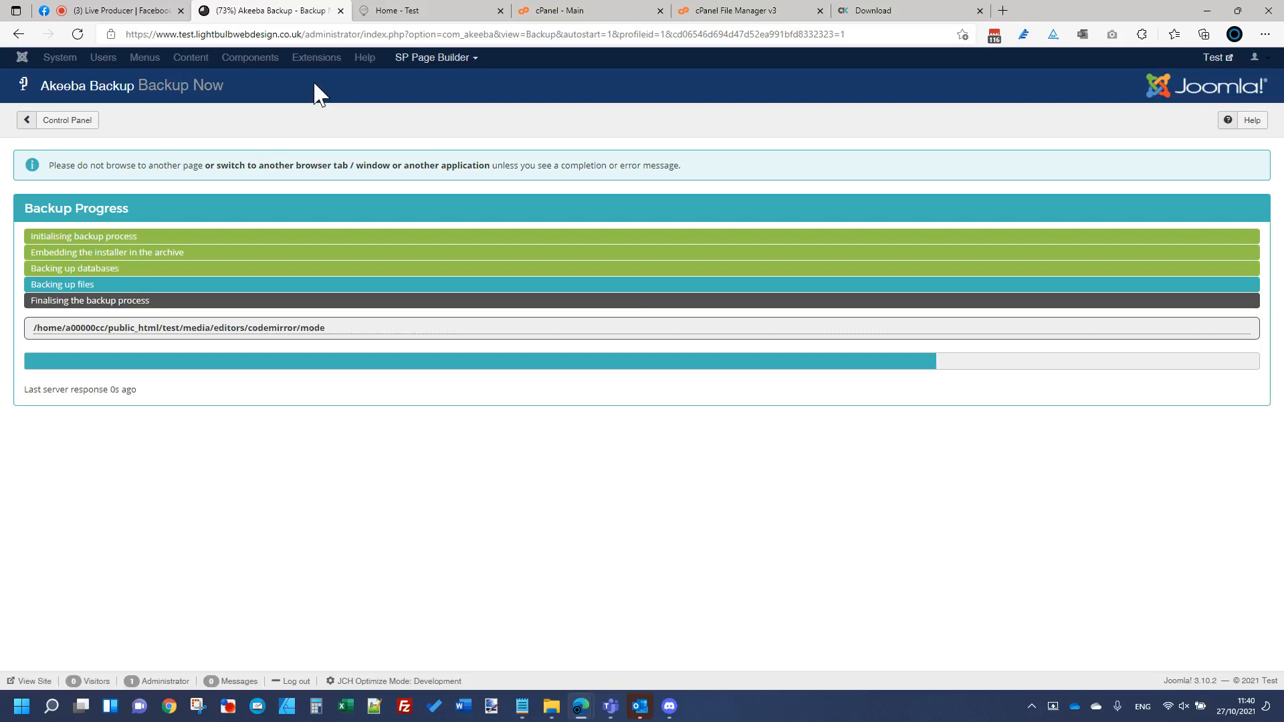
pyautogui.click(740, 12)
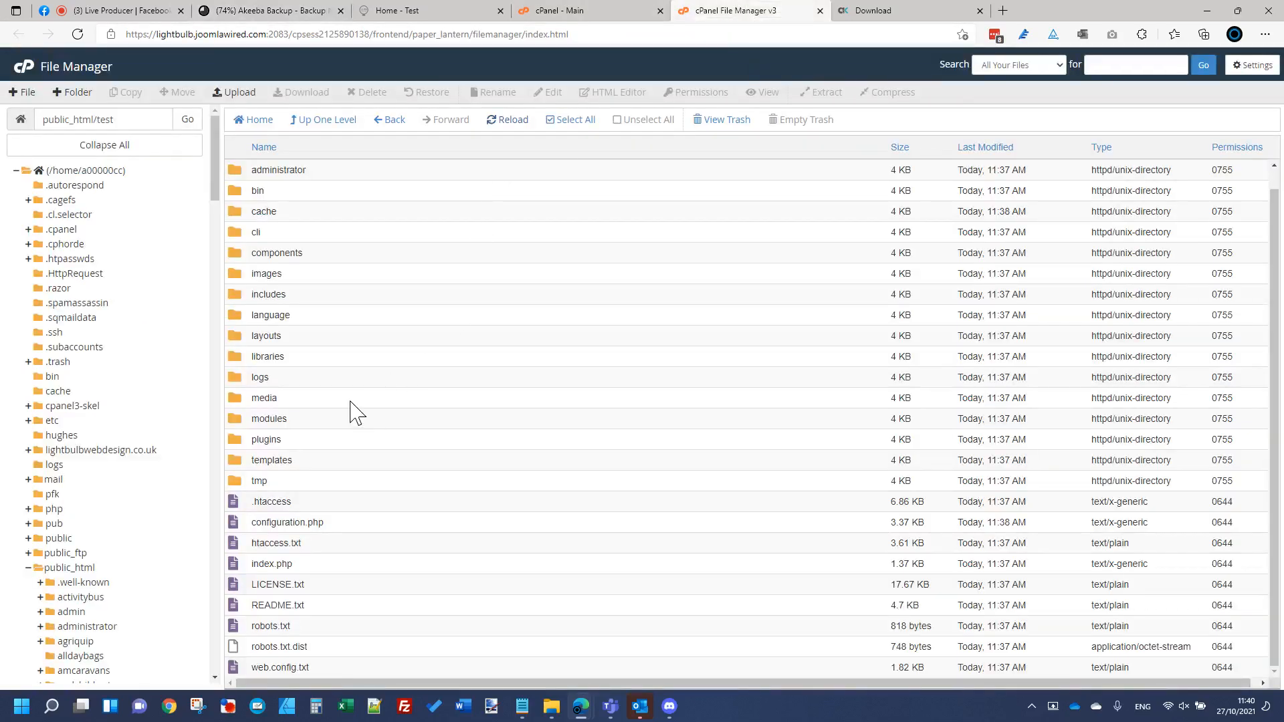
pyautogui.click(555, 16)
pyautogui.scroll(-9, 569, 467)
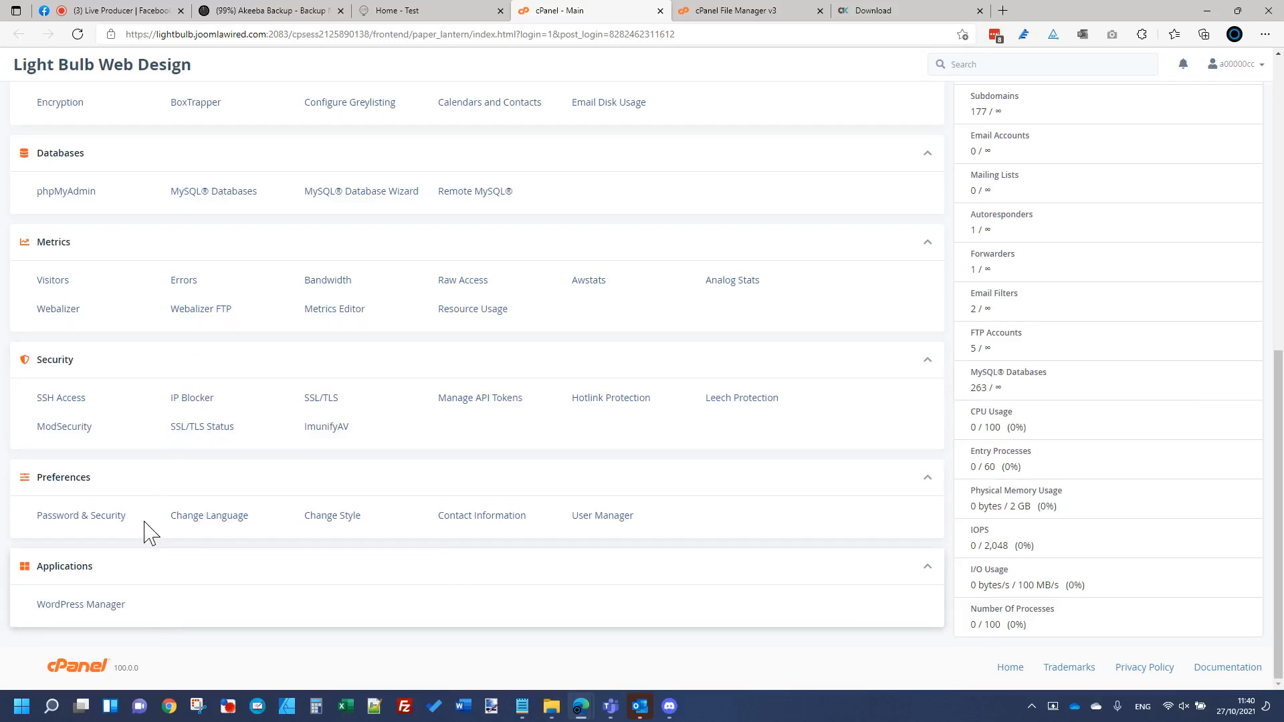
# Step: Search the cPanel dashboard for 'cron' and open Cron Jobs under Advanced
pyautogui.scroll(2, 295, 445)
pyautogui.scroll(4, 295, 445)
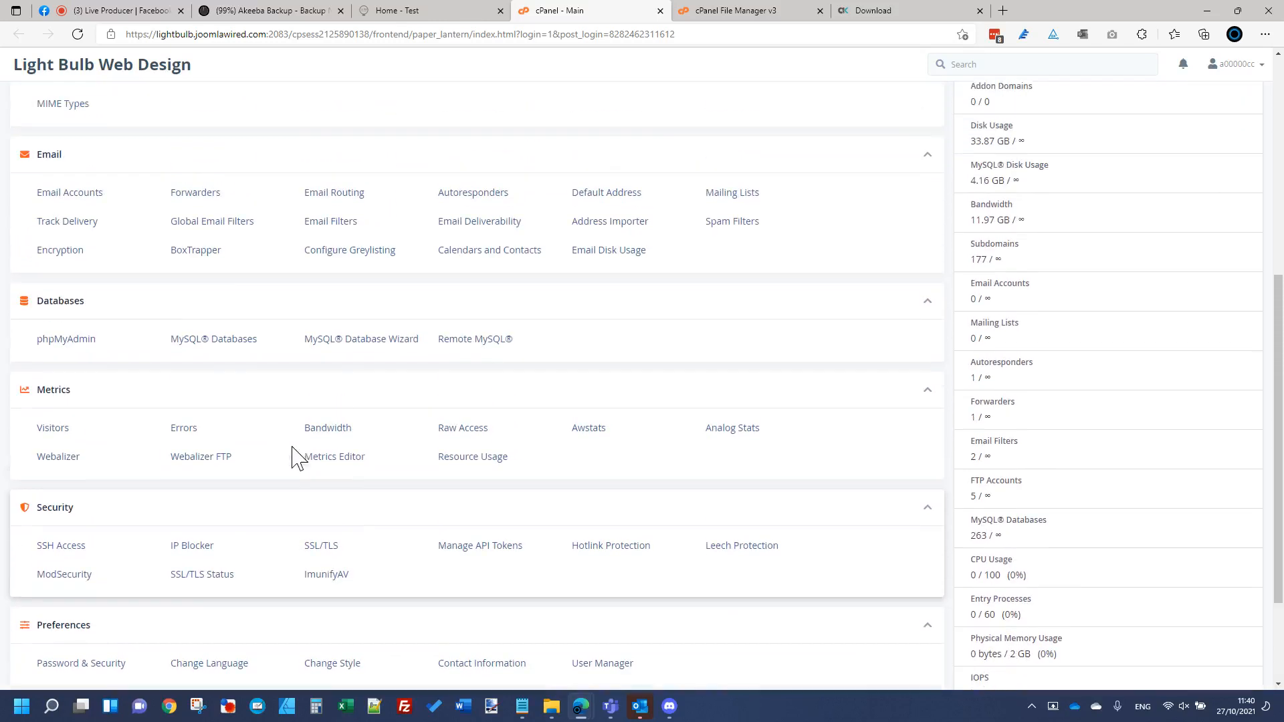
pyautogui.hotkey('ctrl', 'f')
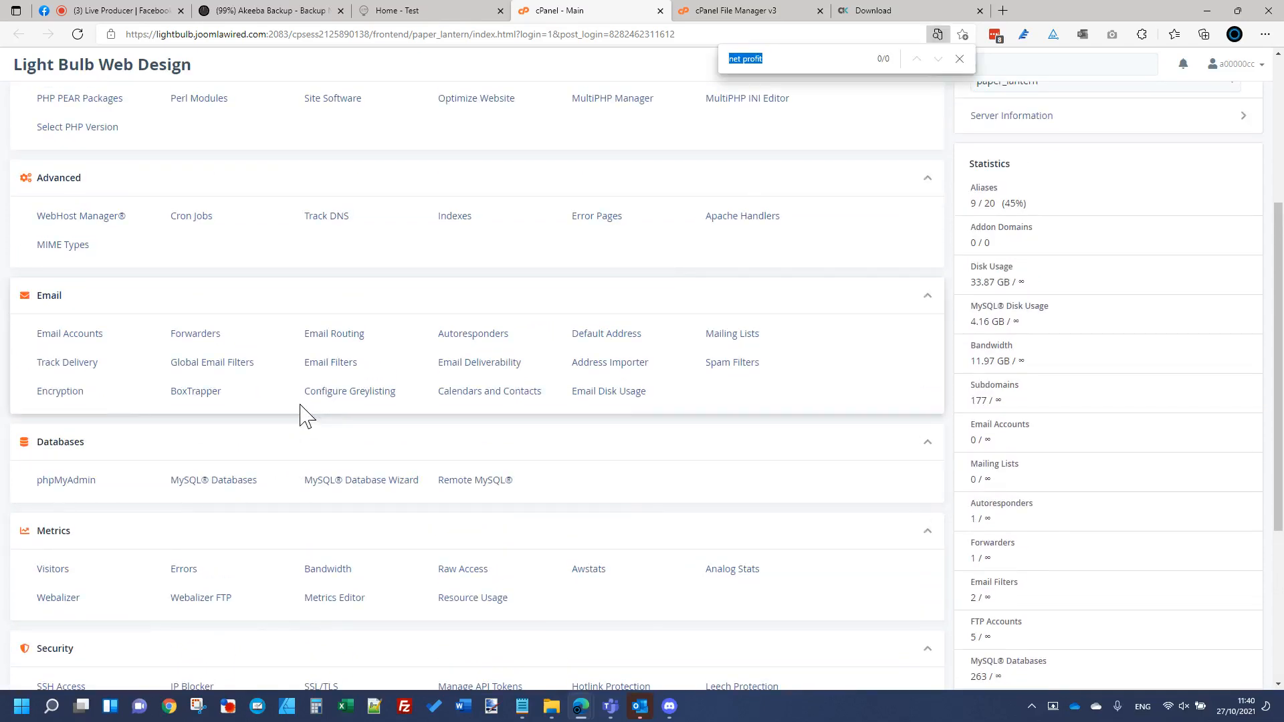
pyautogui.write('cron')
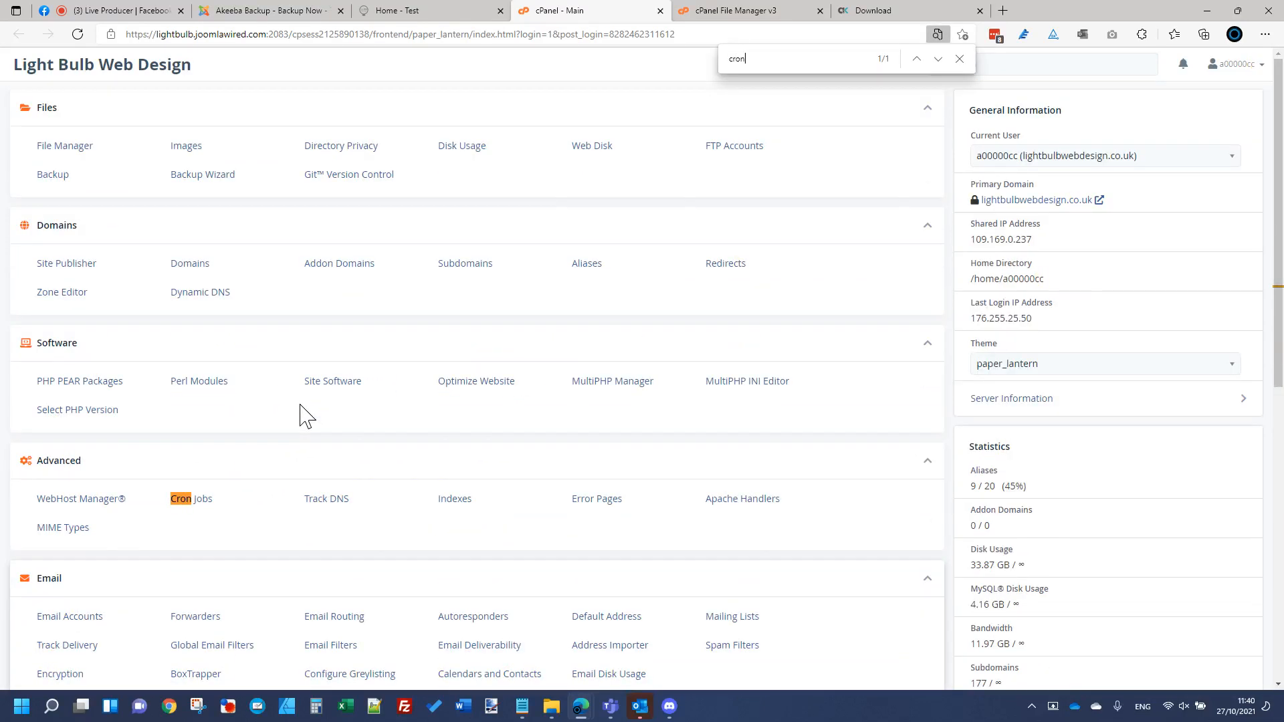
pyautogui.click(204, 508)
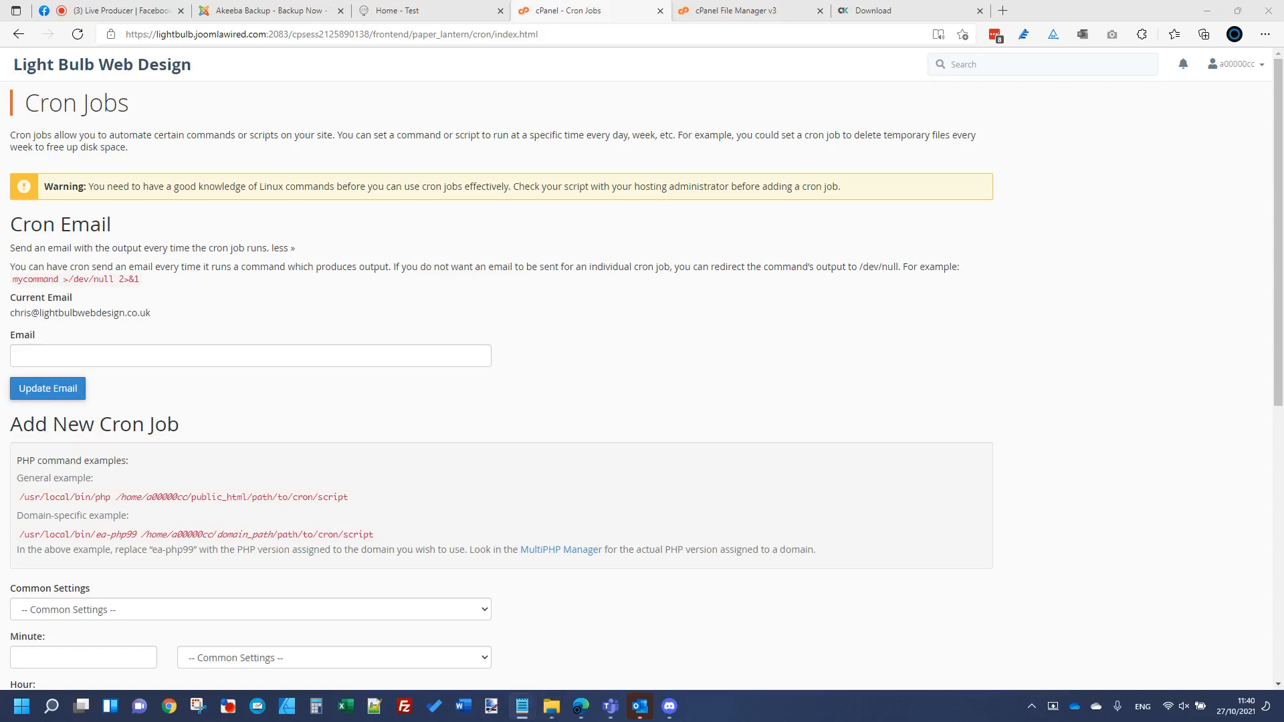
# Step: Post '/usr/bin/php /home/YOURUSERACCOUNT/public_html/cli/akeeba-backup.php' as a live comment
pyautogui.click(149, 11)
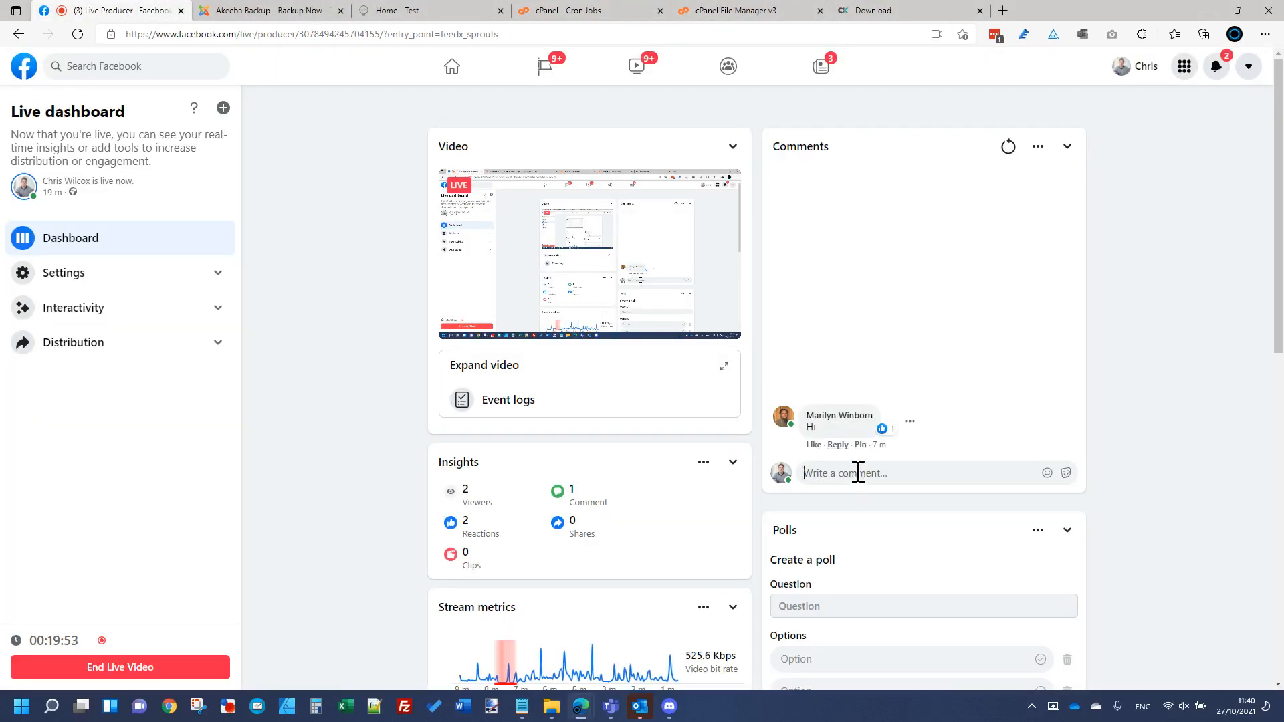
pyautogui.write('/usr/bin/php /home/a00001ae/public_html/cli/akeeba-backup.php')
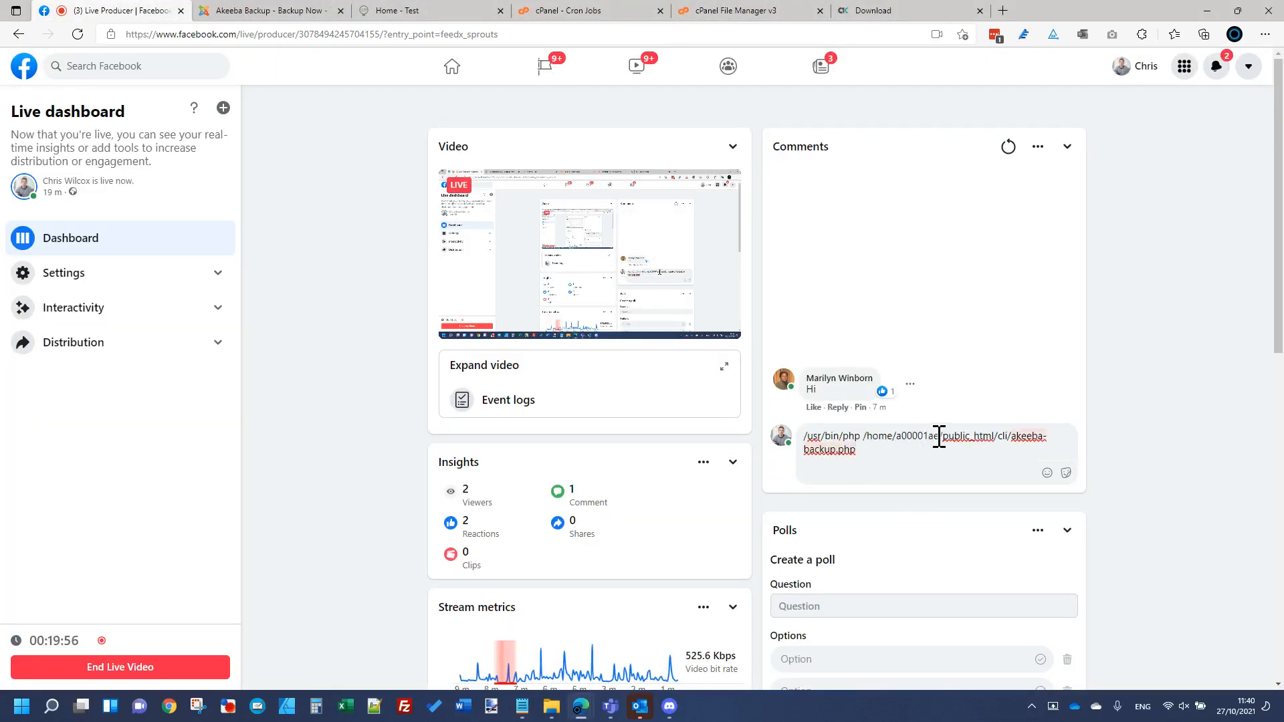
pyautogui.moveTo(939, 439); pyautogui.dragTo(903, 440)
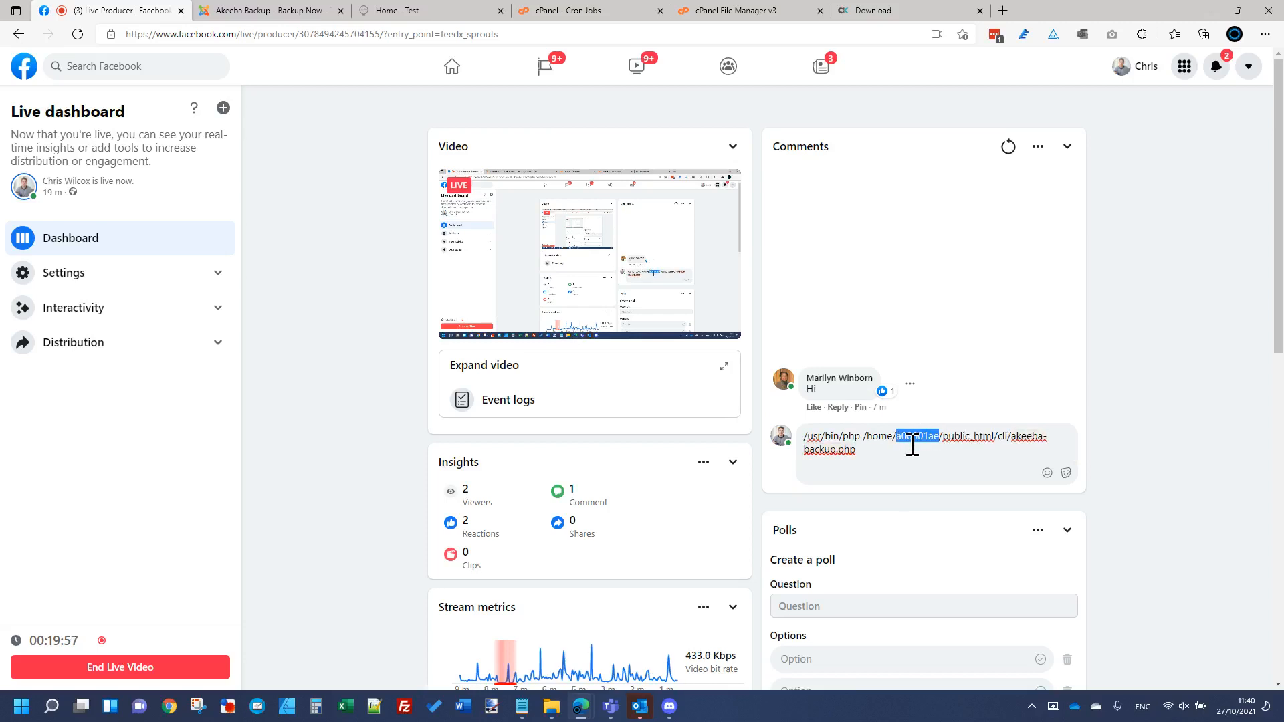
pyautogui.write('YOUR')
pyautogui.write('USER')
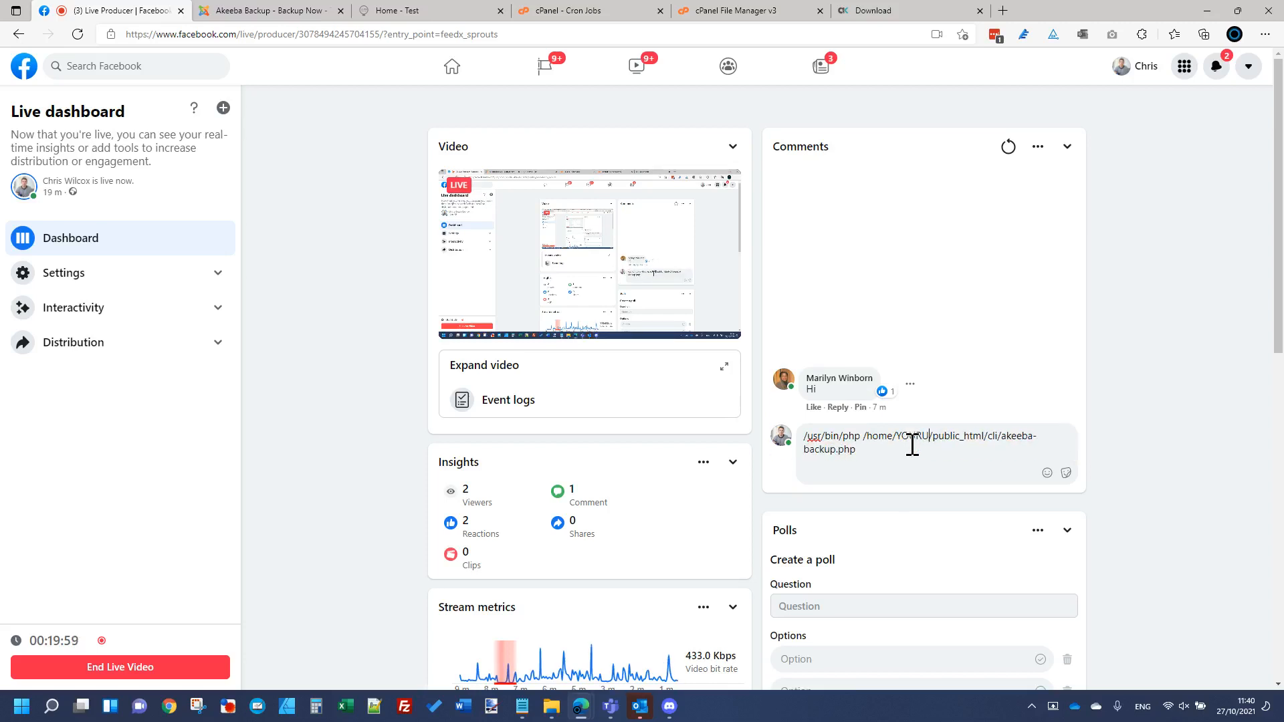
pyautogui.write('CCOUNT')
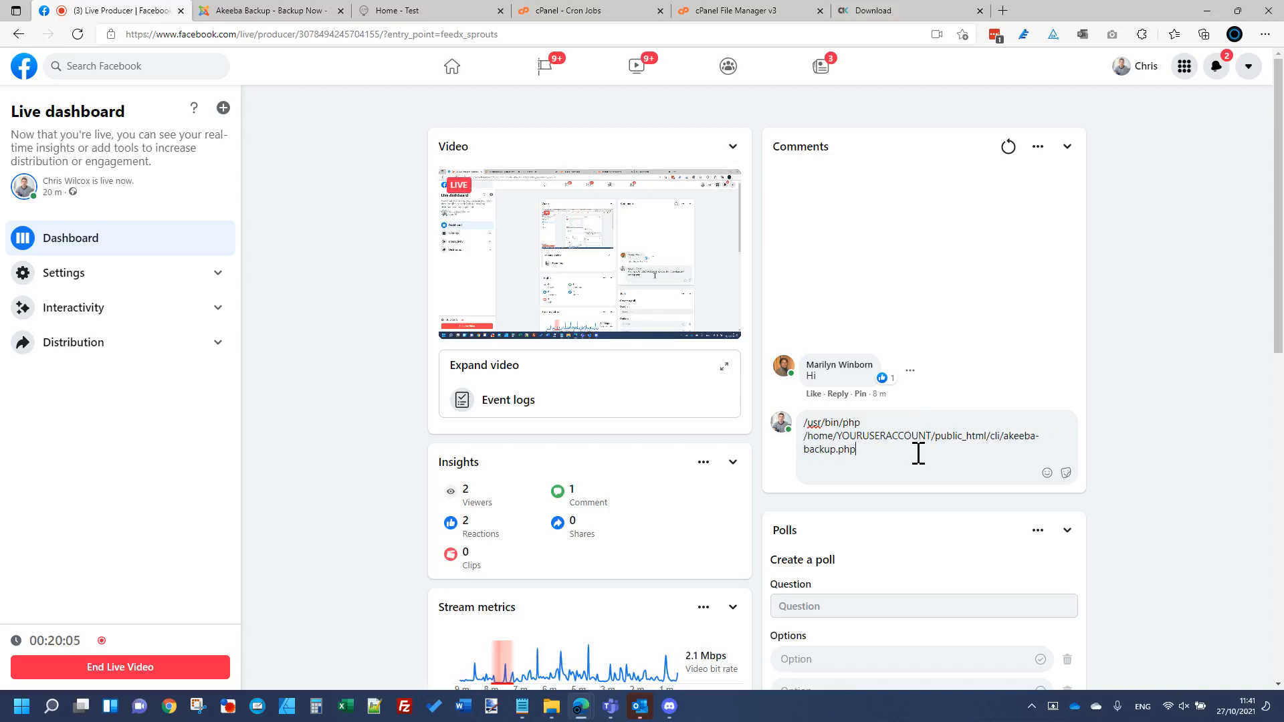
pyautogui.press('Return')
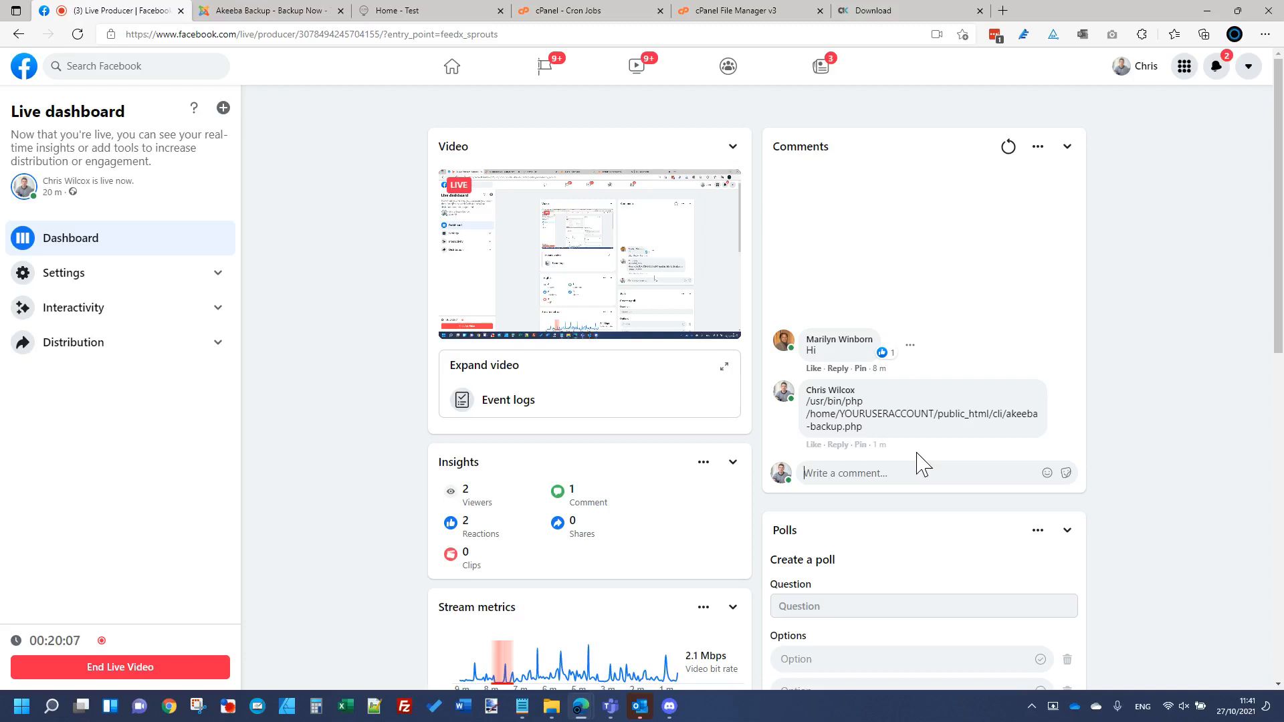
pyautogui.click(287, 11)
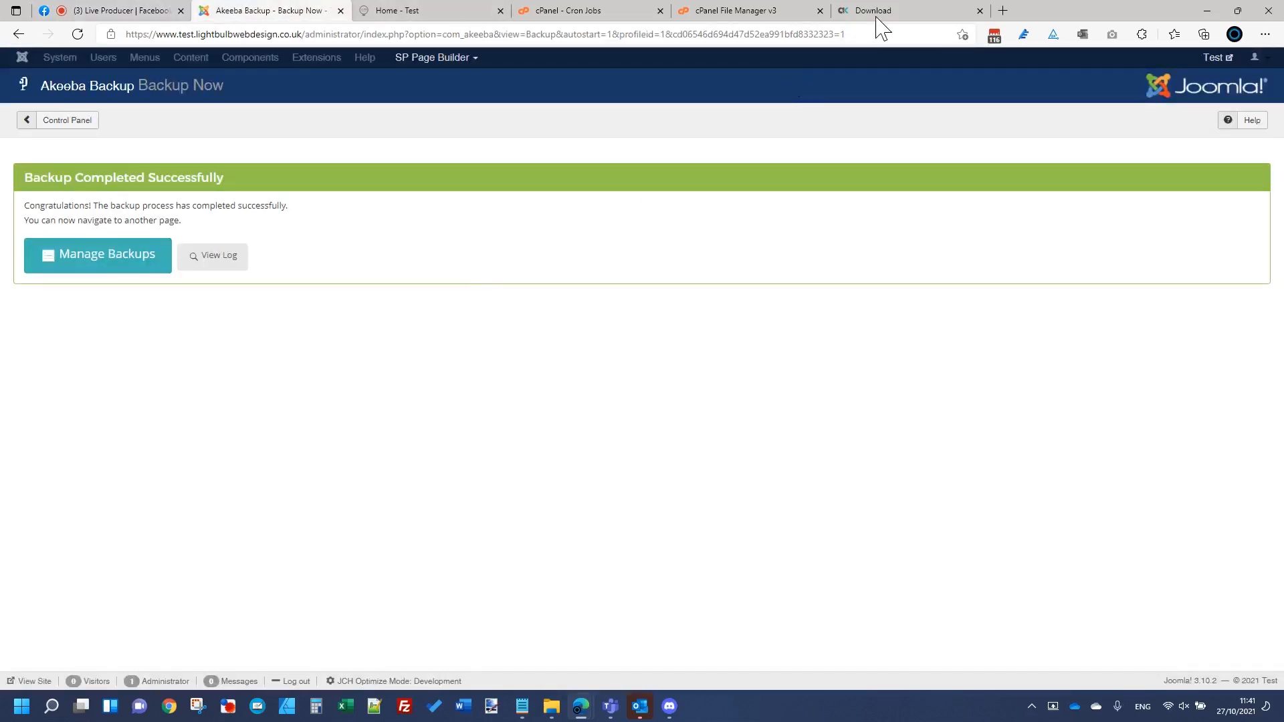
# Step: Paste the Akeeba CLI backup command into the new cron job's Command field
pyautogui.click(583, 12)
pyautogui.scroll(-8, 288, 401)
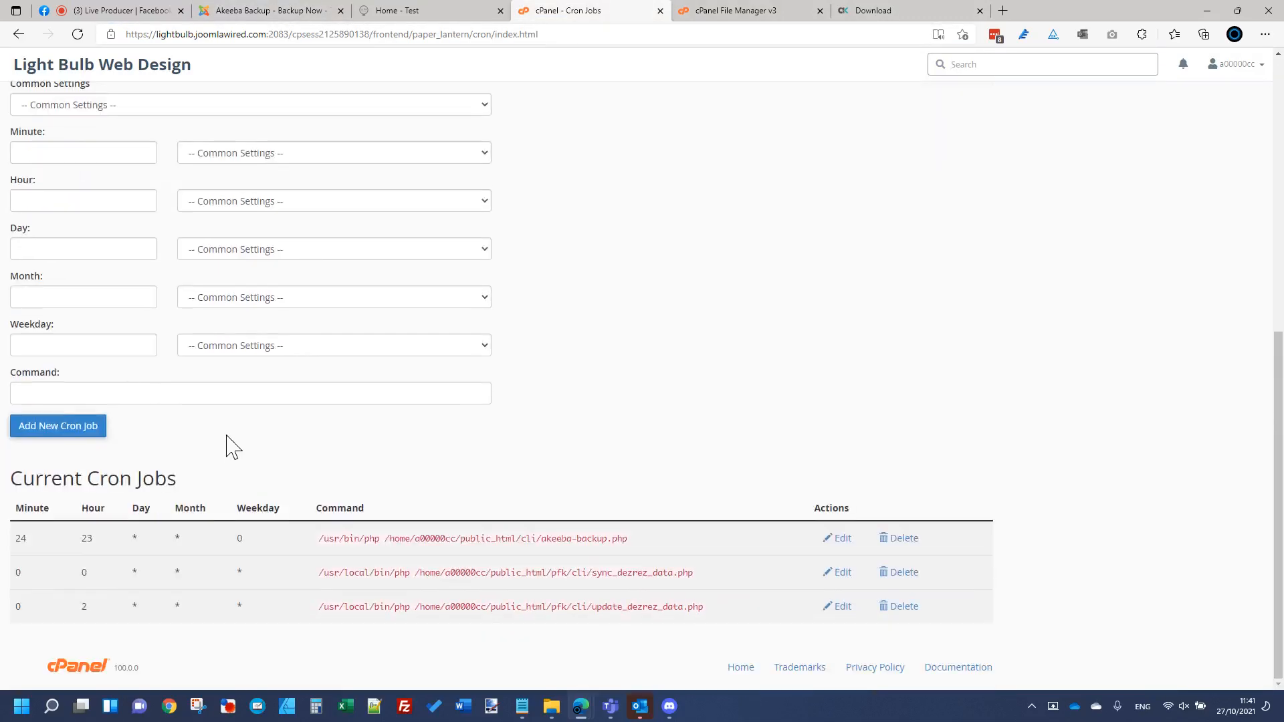
pyautogui.click(224, 393)
pyautogui.write('/usr/bin/php /home/a00001ae/public_html/cli/akeeba-backup.php')
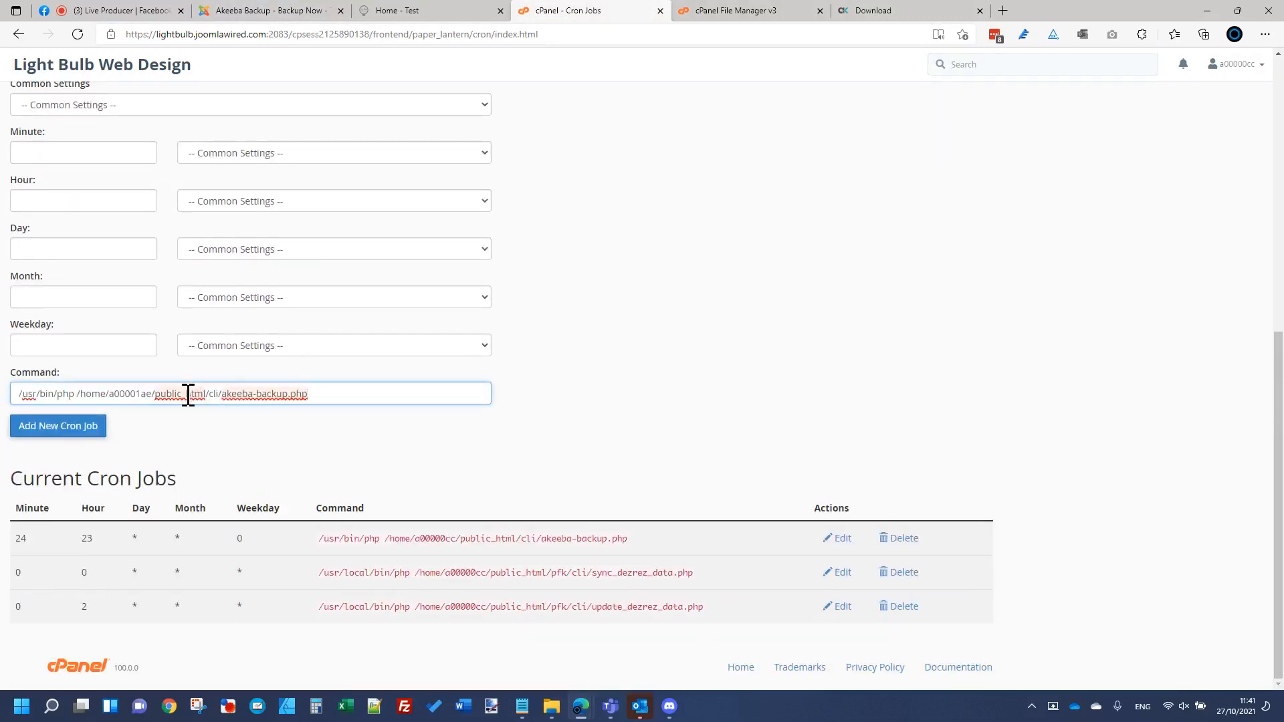
pyautogui.click(151, 394)
pyautogui.moveTo(151, 393); pyautogui.dragTo(111, 394)
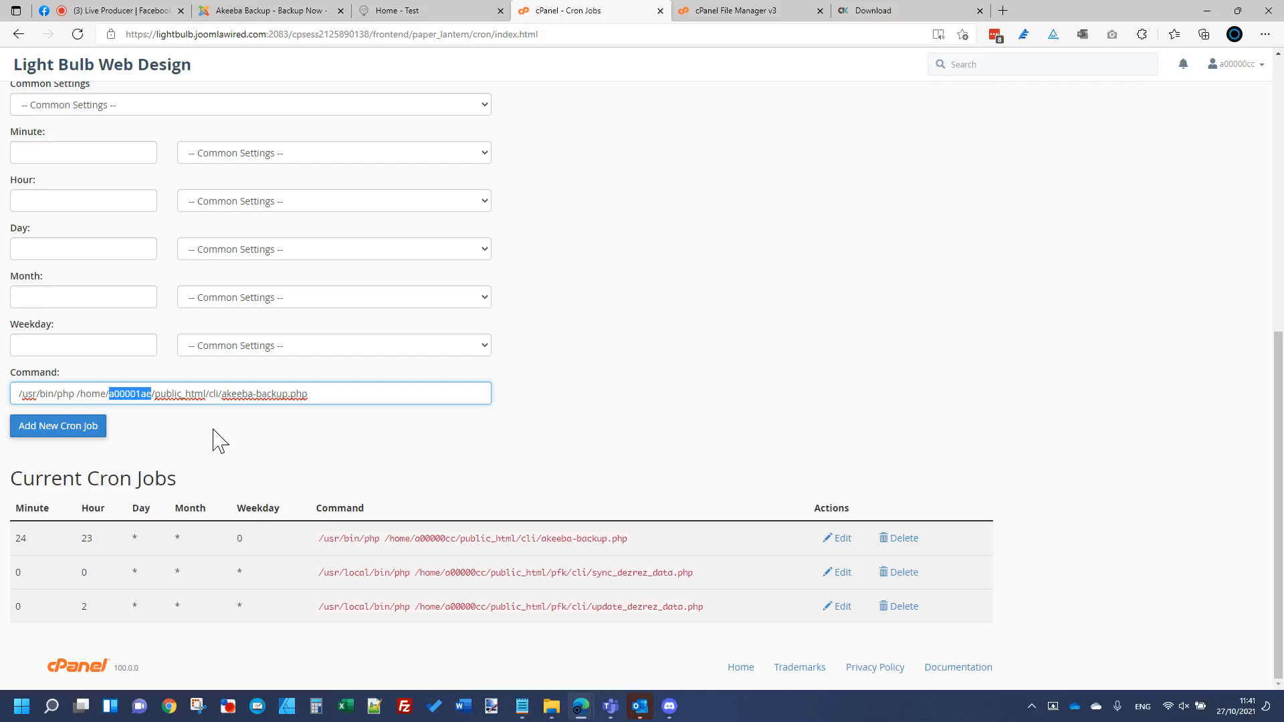
pyautogui.press('BackSpace')
pyautogui.press('BackSpace')
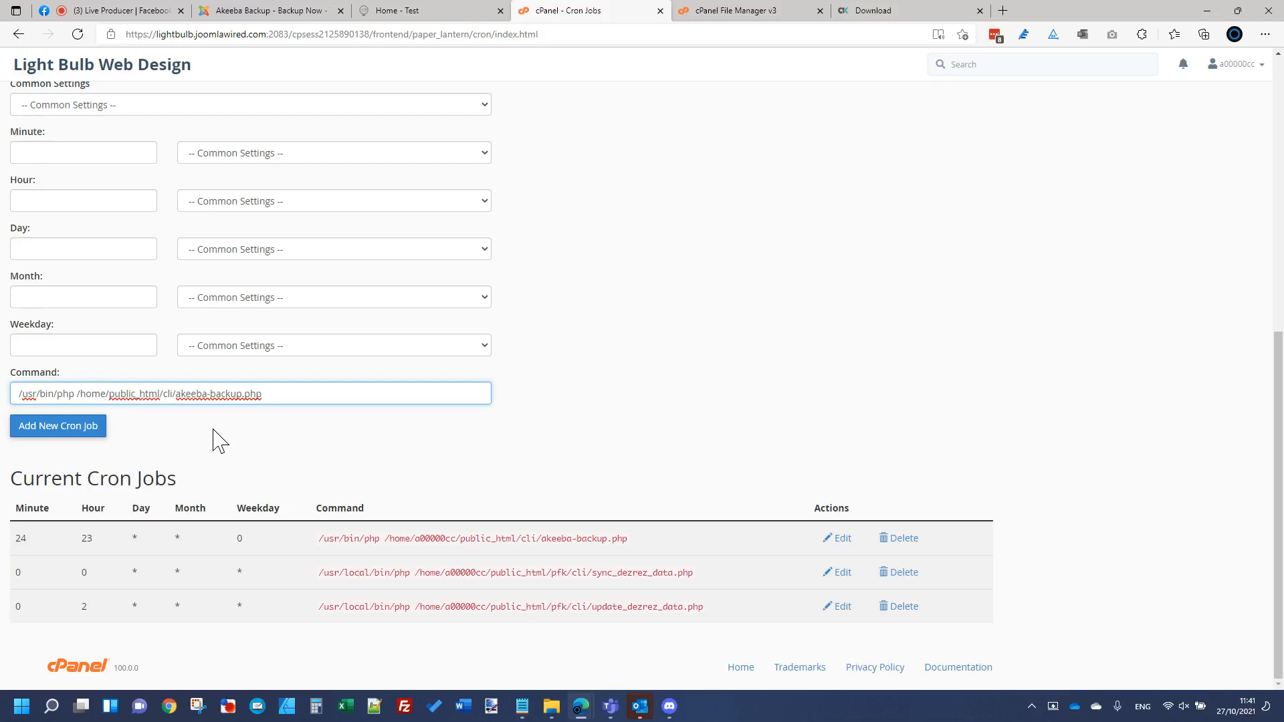
pyautogui.write('/usr/bin/php /home/a00001ae/public_html/cli/akeeba-backup.php')
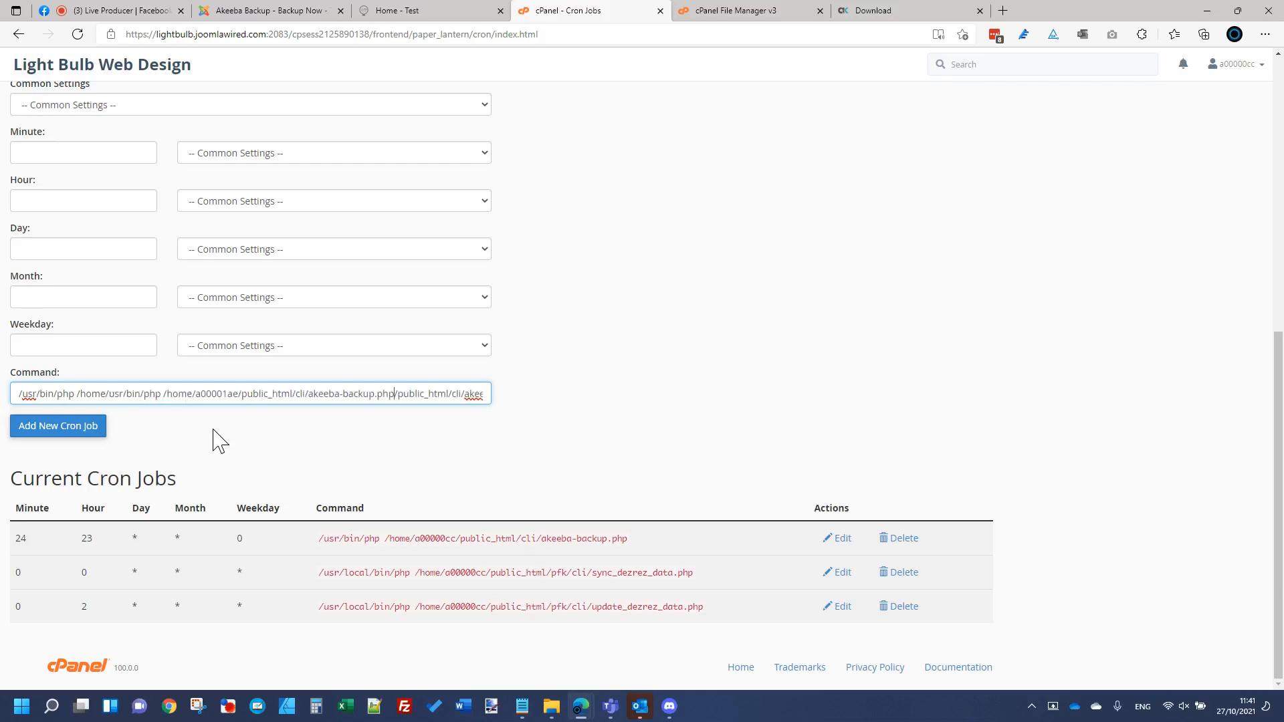
pyautogui.hotkey('ctrl', 'a')
pyautogui.write('/usr/bin/php /home/a00001ae/public_html/cli/akeeba-backup.php')
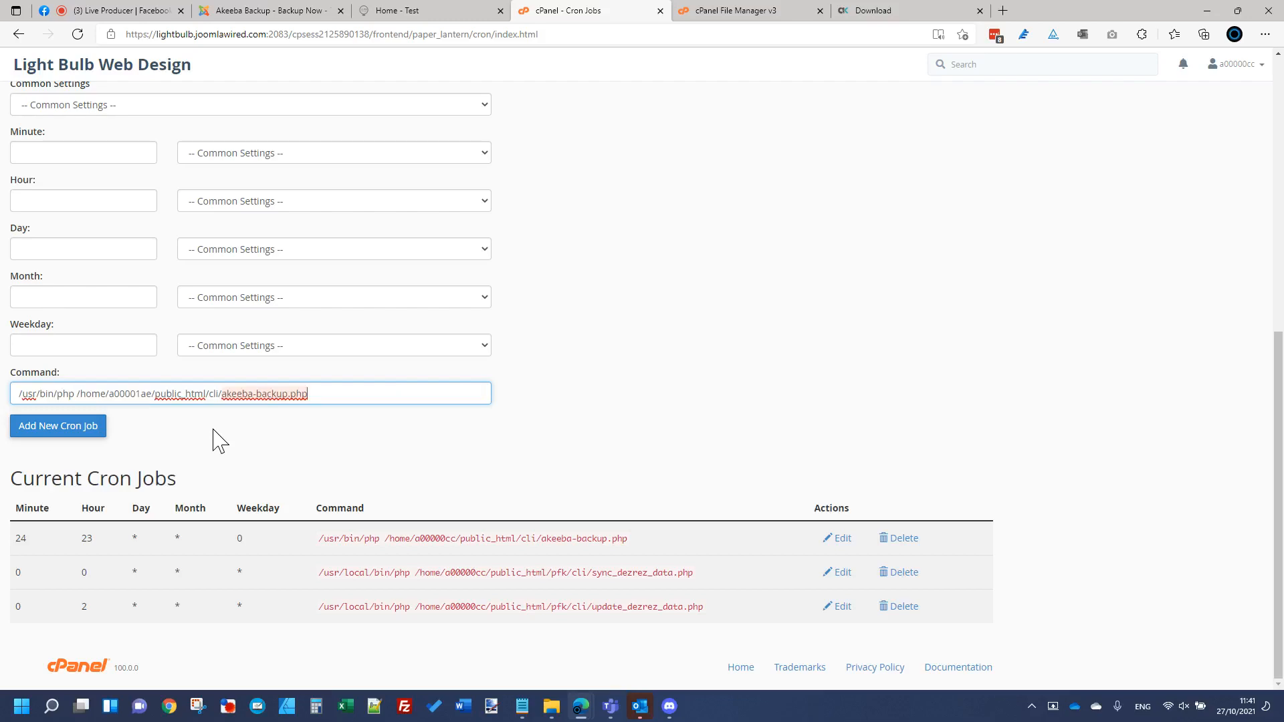
pyautogui.moveTo(152, 396); pyautogui.dragTo(109, 395)
# Step: Replace the user folder in the command path with the account name copied from the example
pyautogui.scroll(1, 438, 493)
pyautogui.scroll(7, 438, 493)
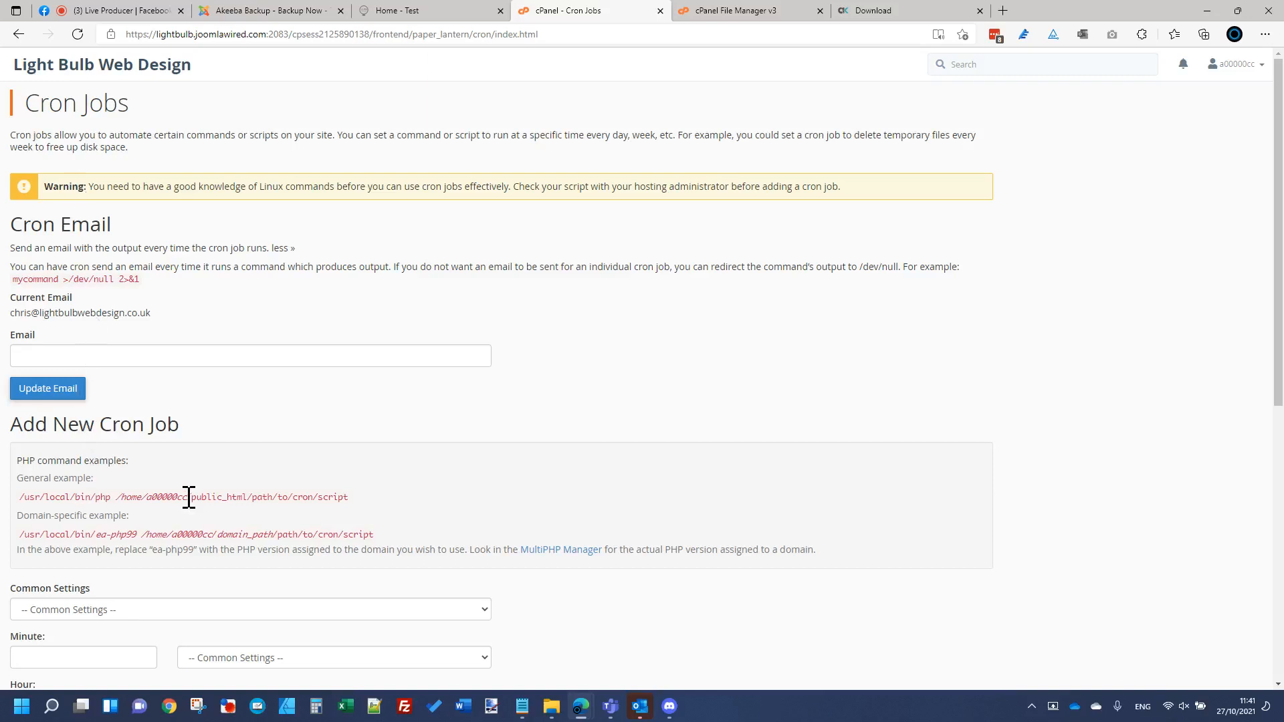
pyautogui.moveTo(189, 498); pyautogui.dragTo(151, 498)
pyautogui.hotkey('shift', 'Left')
pyautogui.hotkey('ctrl', 'c')
pyautogui.scroll(-5, 278, 533)
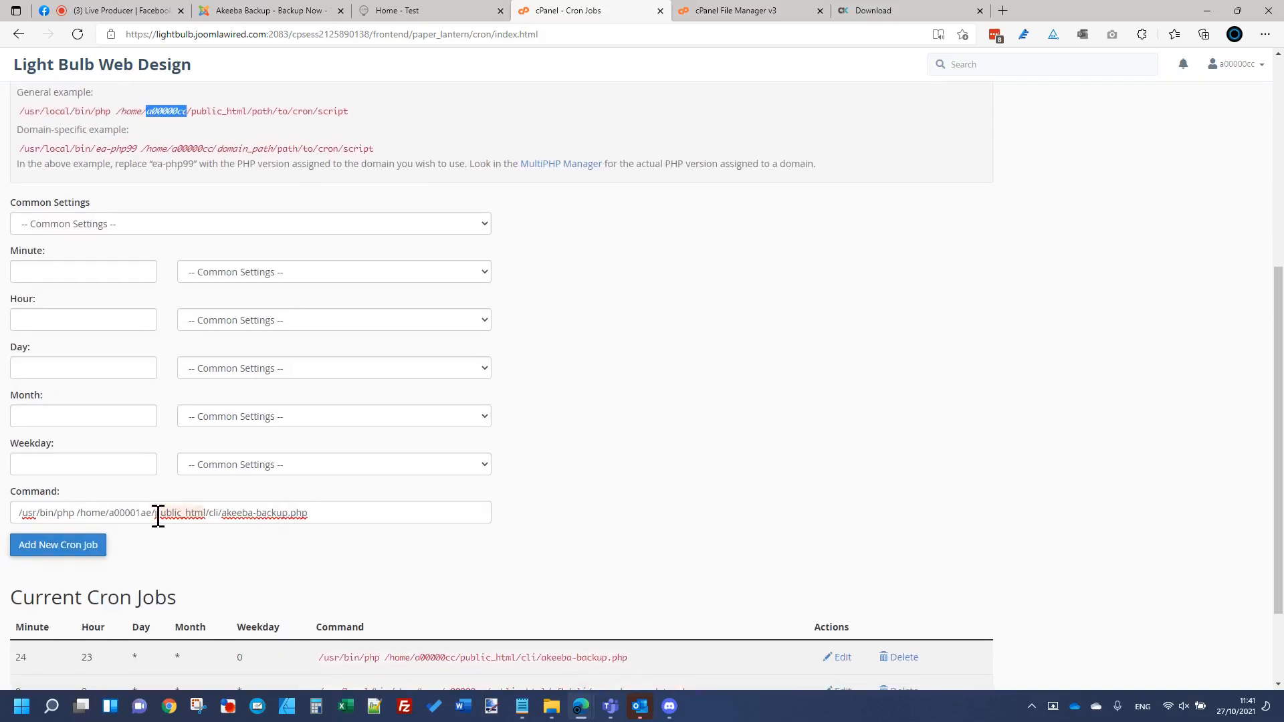
pyautogui.moveTo(149, 513); pyautogui.dragTo(111, 513)
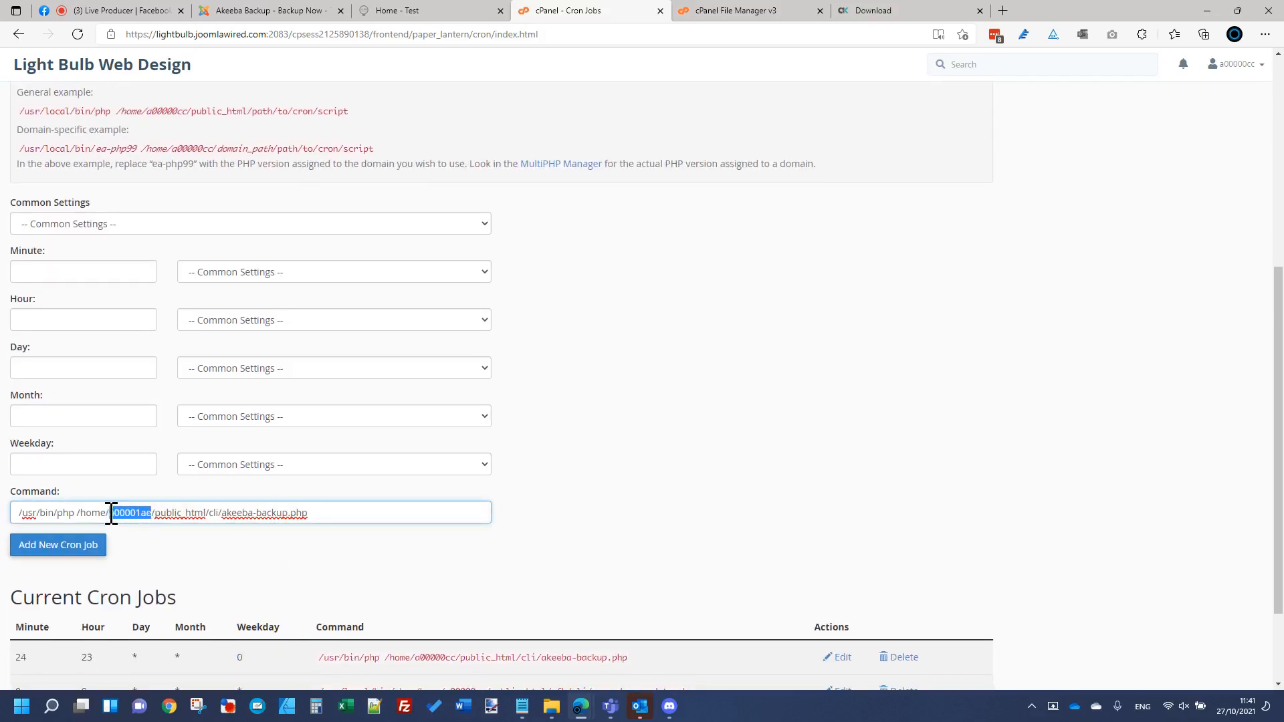
pyautogui.hotkey('ctrl', 'v')
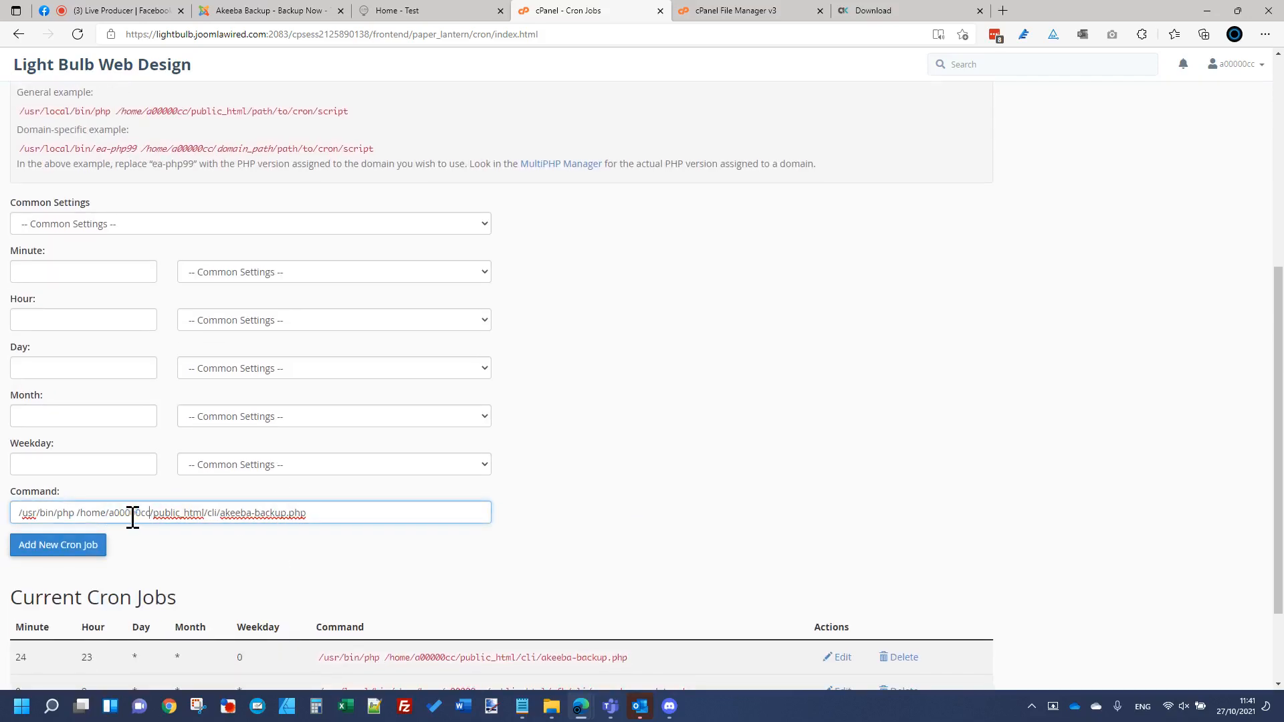
# Step: Choose the Once Per Day preset and set the cron minute to :18
pyautogui.click(207, 227)
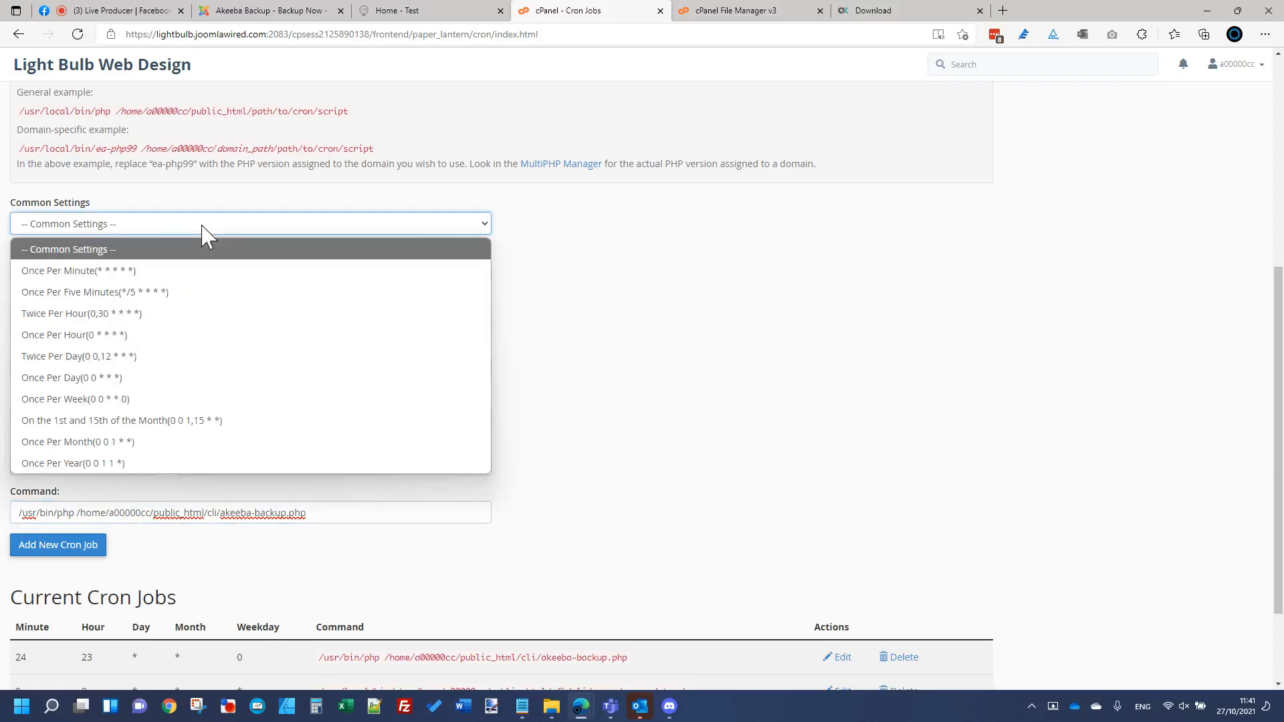
pyautogui.click(93, 378)
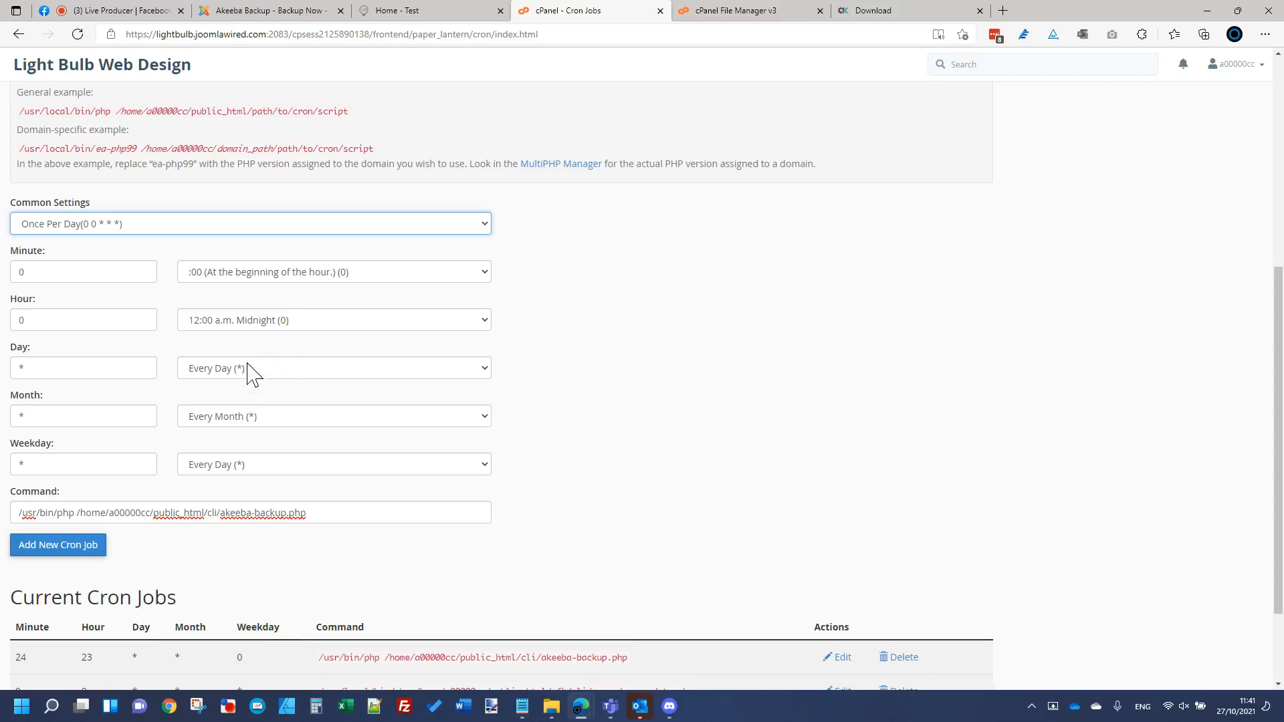
pyautogui.click(280, 274)
pyautogui.scroll(-5, 264, 487)
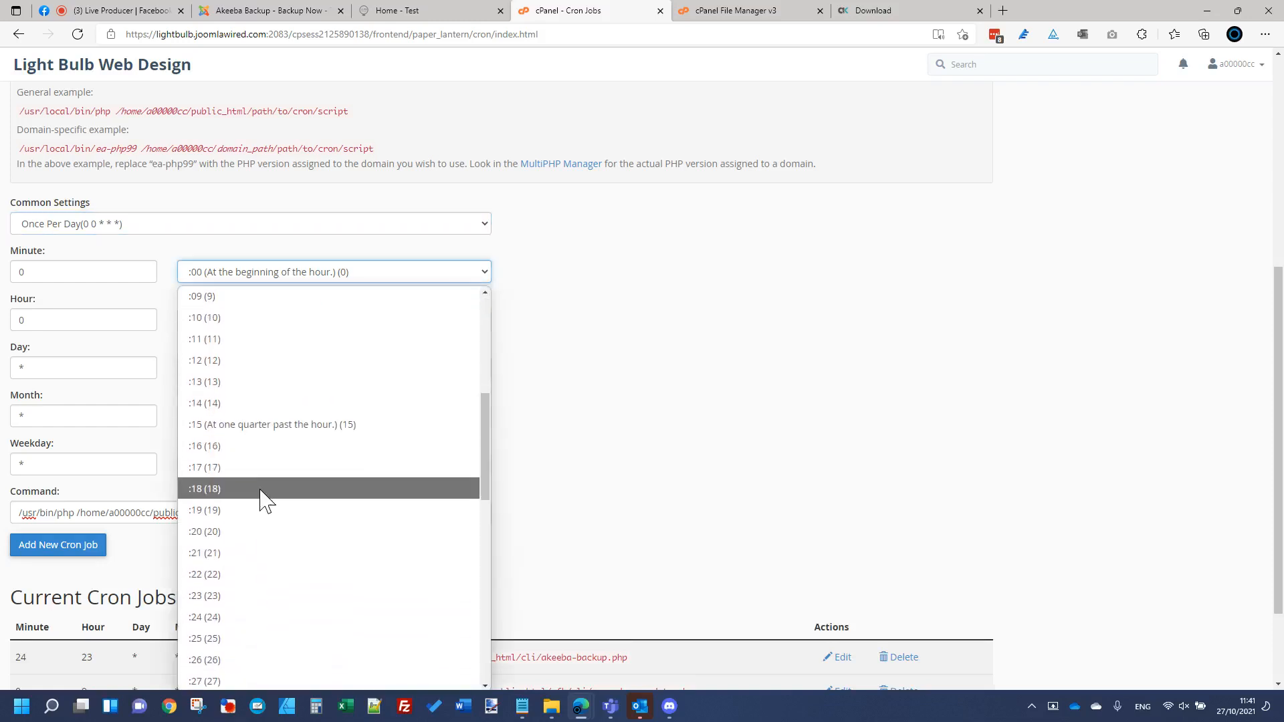
pyautogui.click(262, 492)
# Step: Set the cron hour to 4:00 a.m. and go back to the cPanel home page
pyautogui.click(285, 325)
pyautogui.scroll(-1, 287, 501)
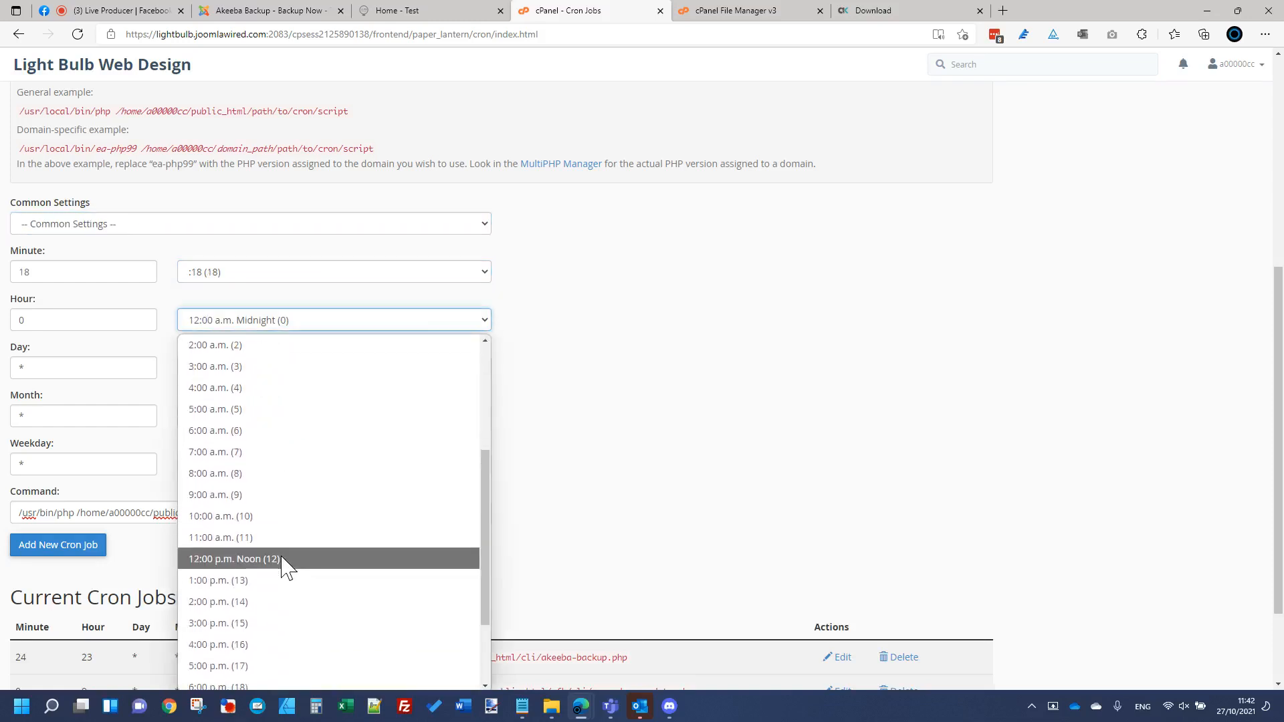
pyautogui.click(286, 457)
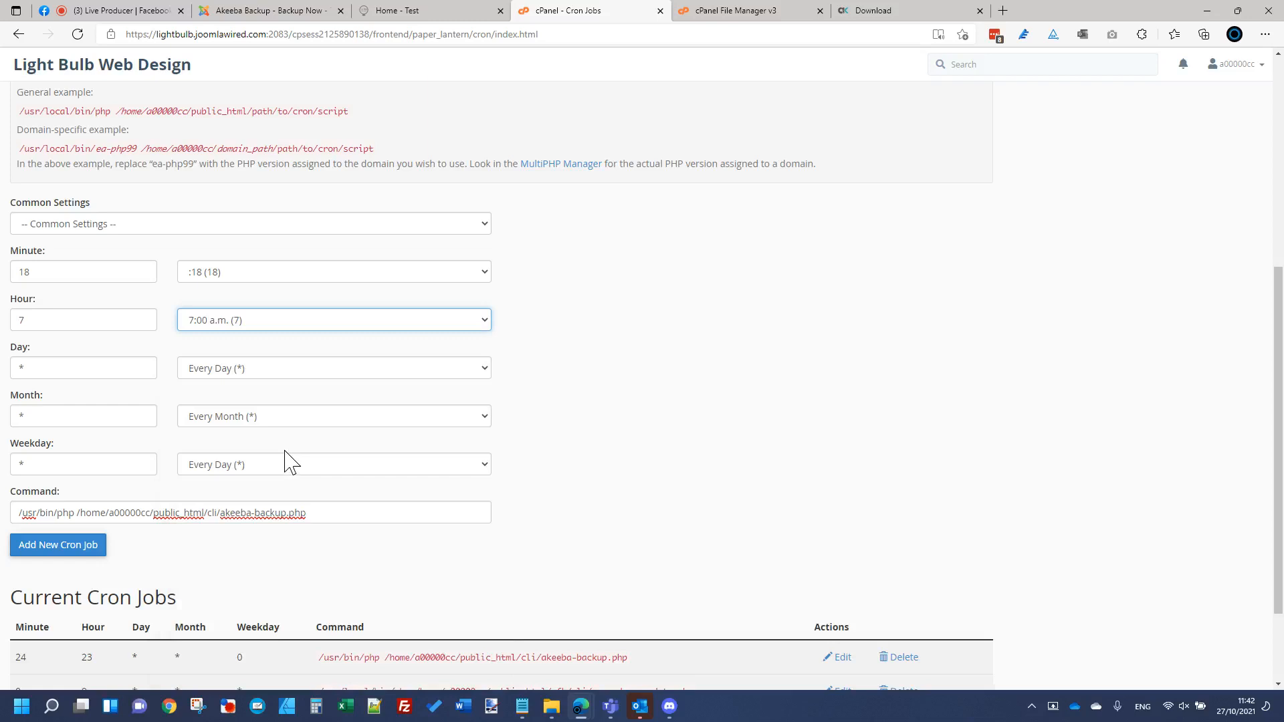
pyautogui.click(332, 321)
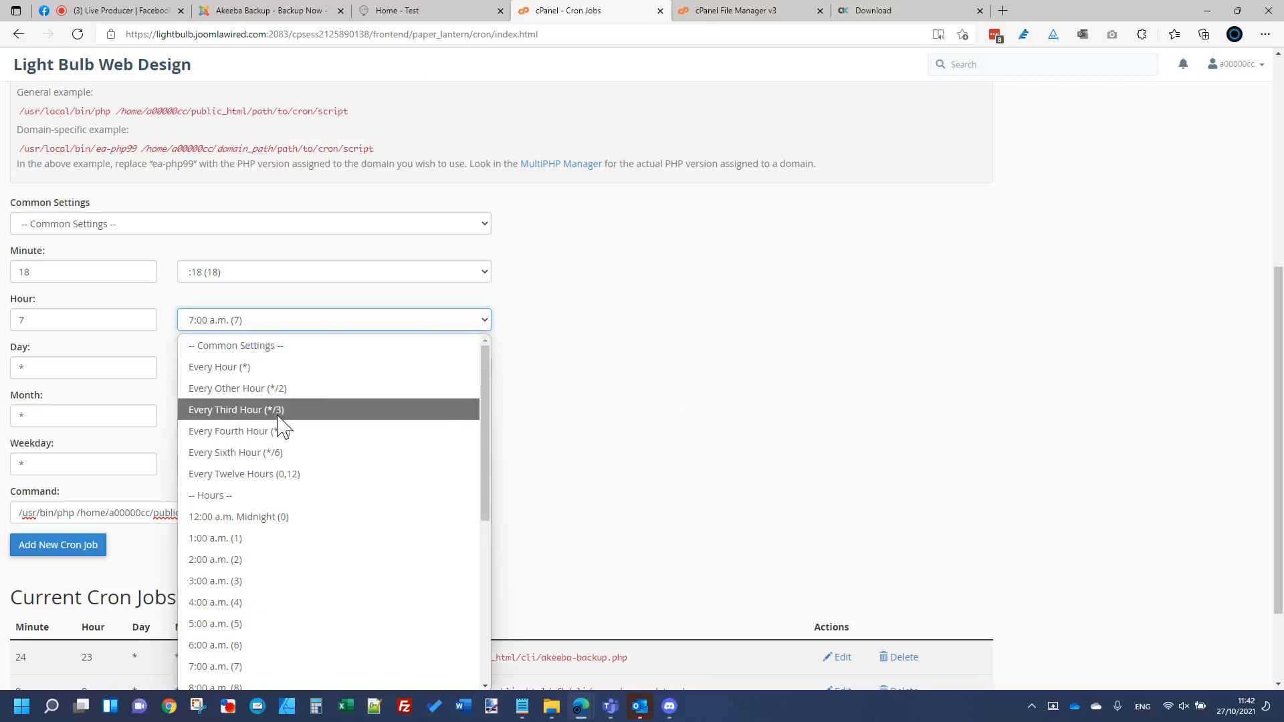
pyautogui.scroll(-3, 287, 494)
pyautogui.click(266, 456)
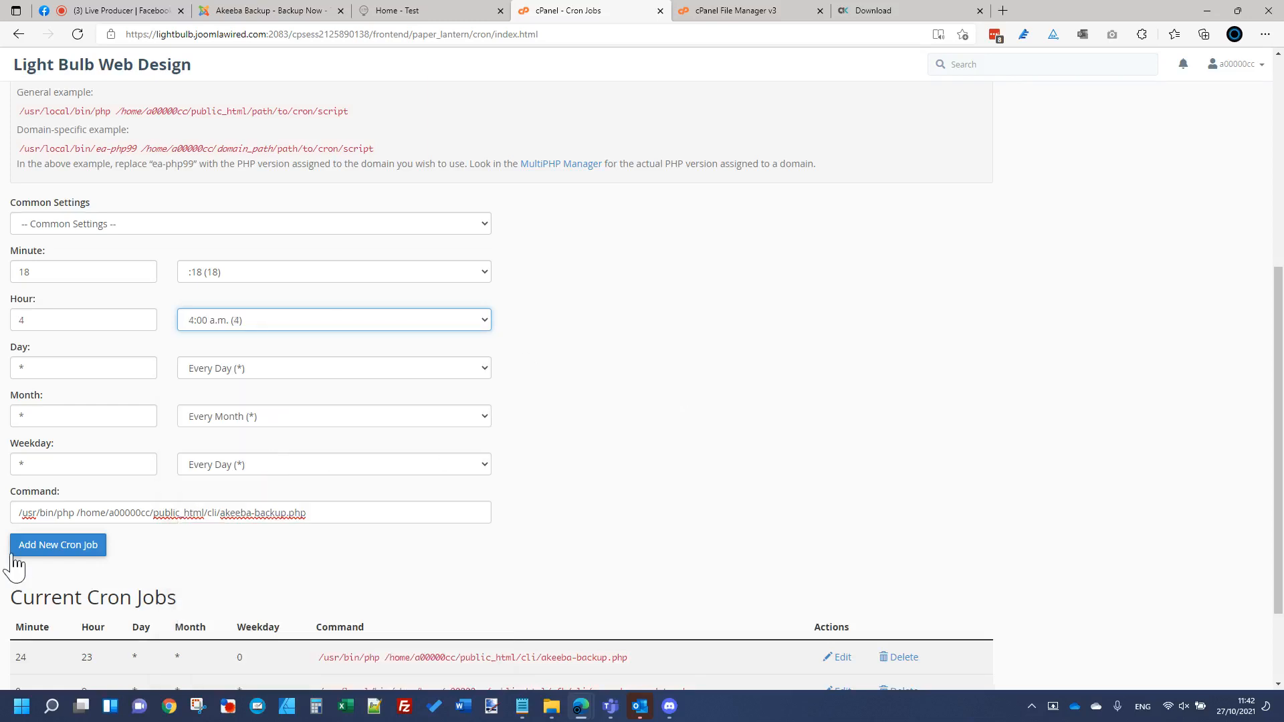
pyautogui.scroll(-2, 421, 595)
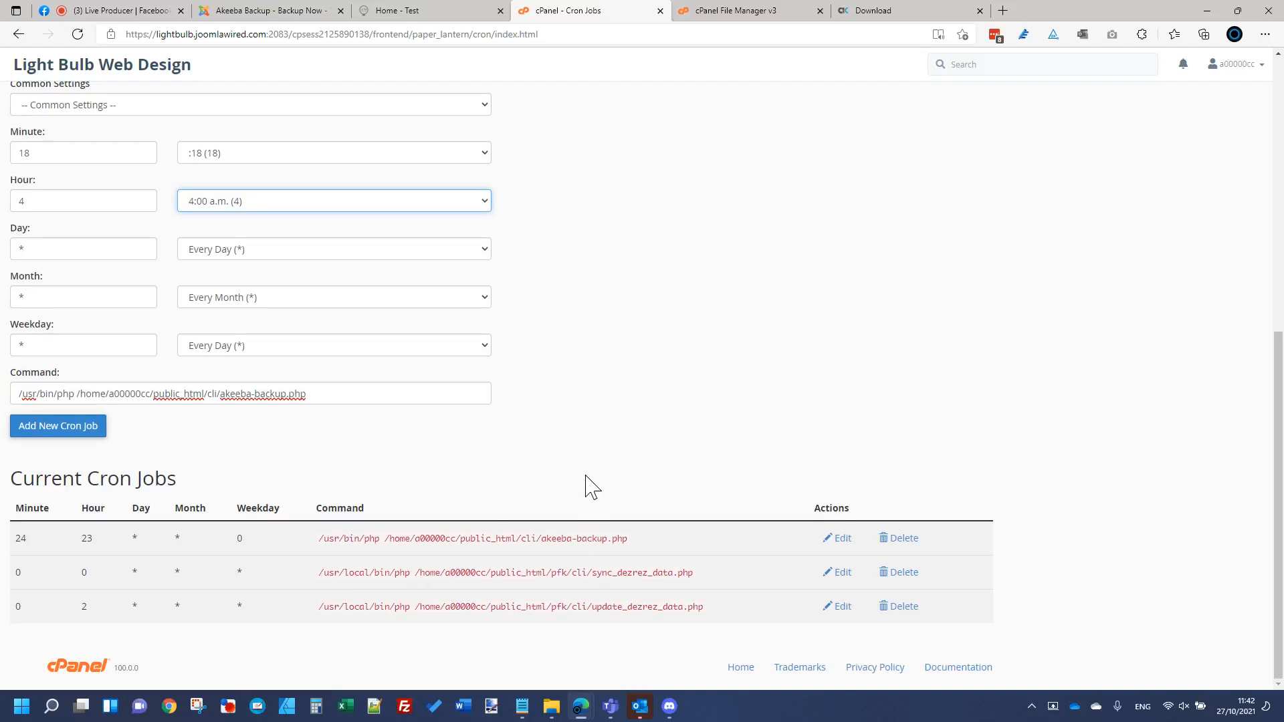
pyautogui.scroll(8, 582, 472)
pyautogui.scroll(-8, 459, 513)
pyautogui.scroll(8, 558, 471)
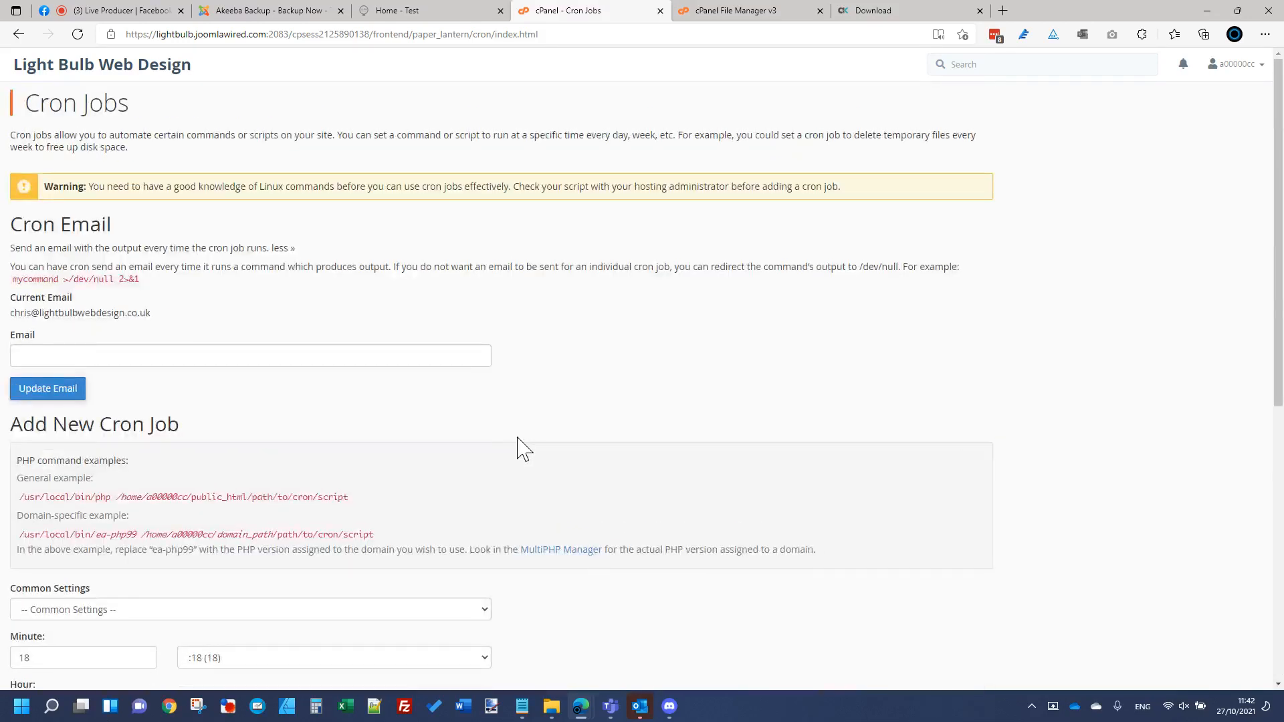
pyautogui.click(101, 71)
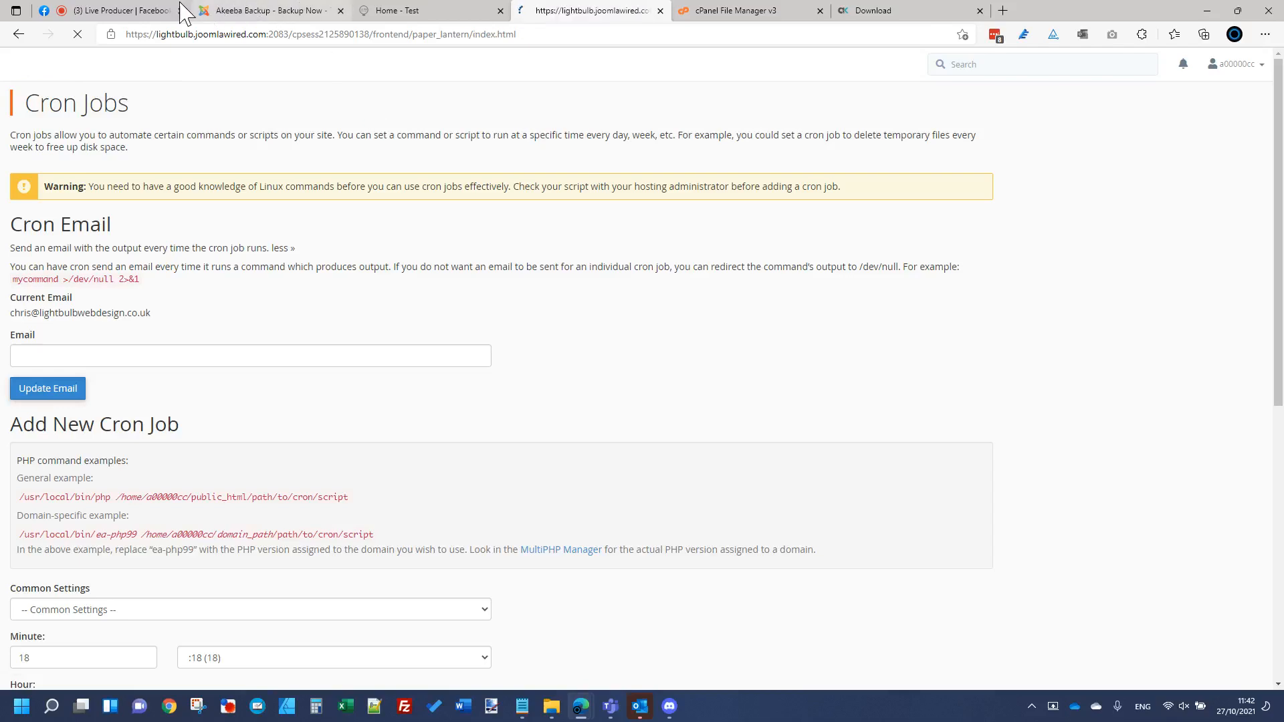
# Step: View the backup list showing the newest 47.11 MB backup, then return to the Facebook Live dashboard
pyautogui.click(259, 12)
pyautogui.click(155, 254)
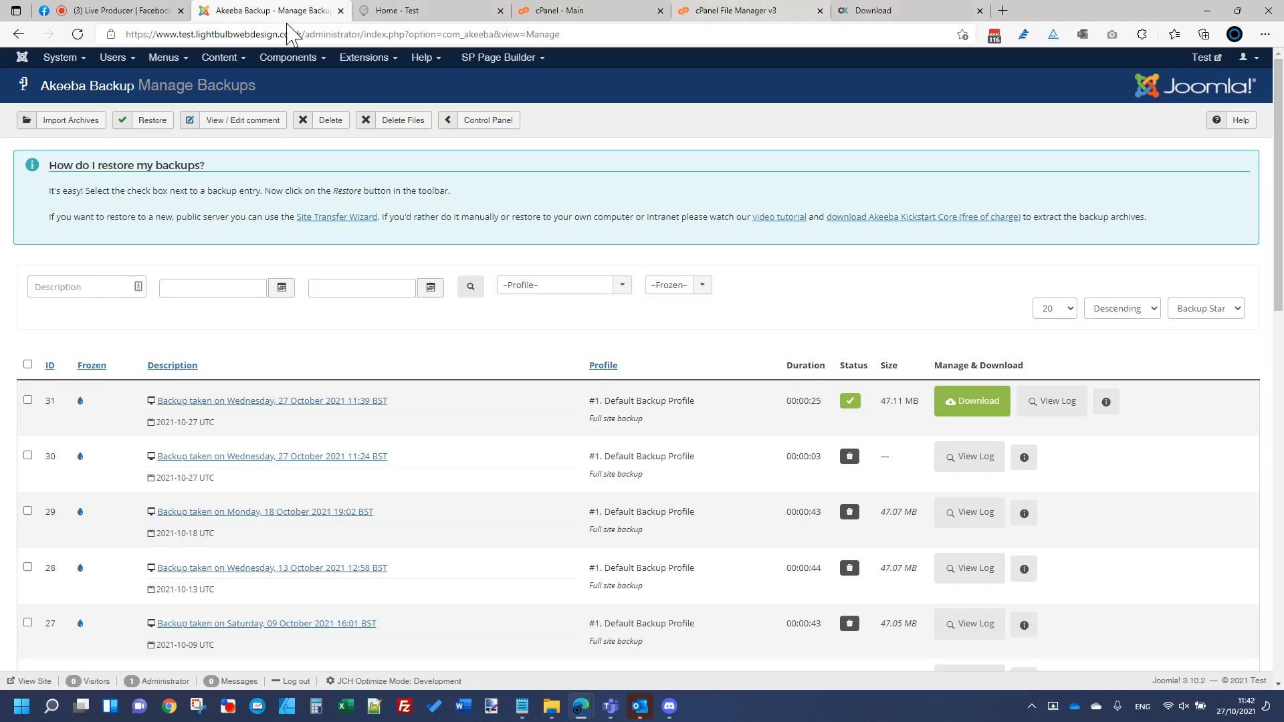
pyautogui.click(123, 11)
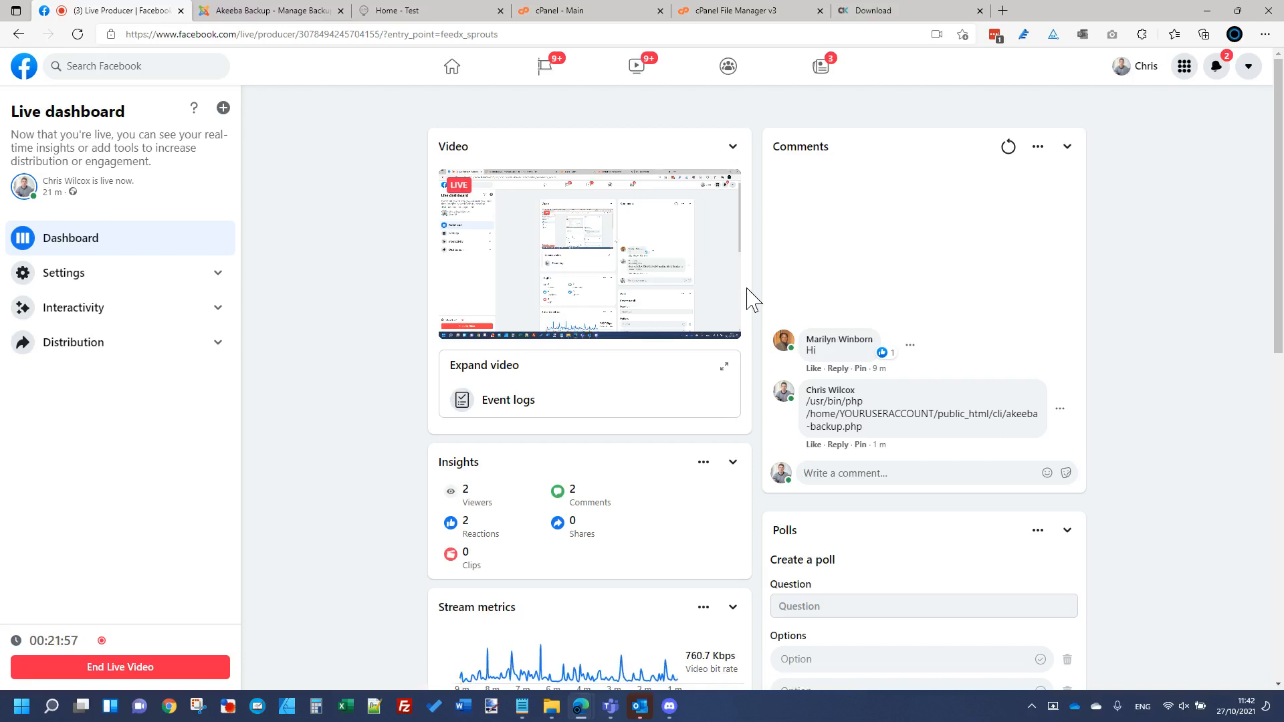
# Step: Check public_html/test in File Manager, then bring up the restored test site's home page
pyautogui.click(725, 12)
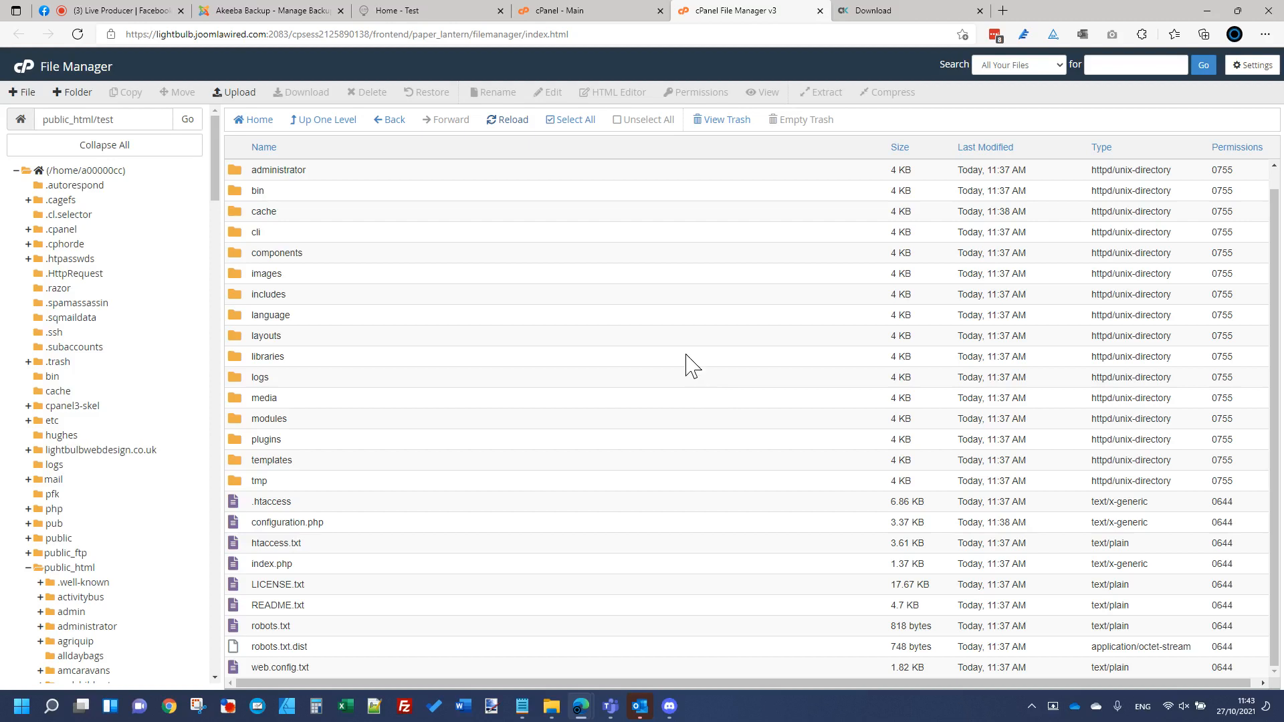
pyautogui.click(468, 11)
pyautogui.click(344, 35)
pyautogui.click(311, 34)
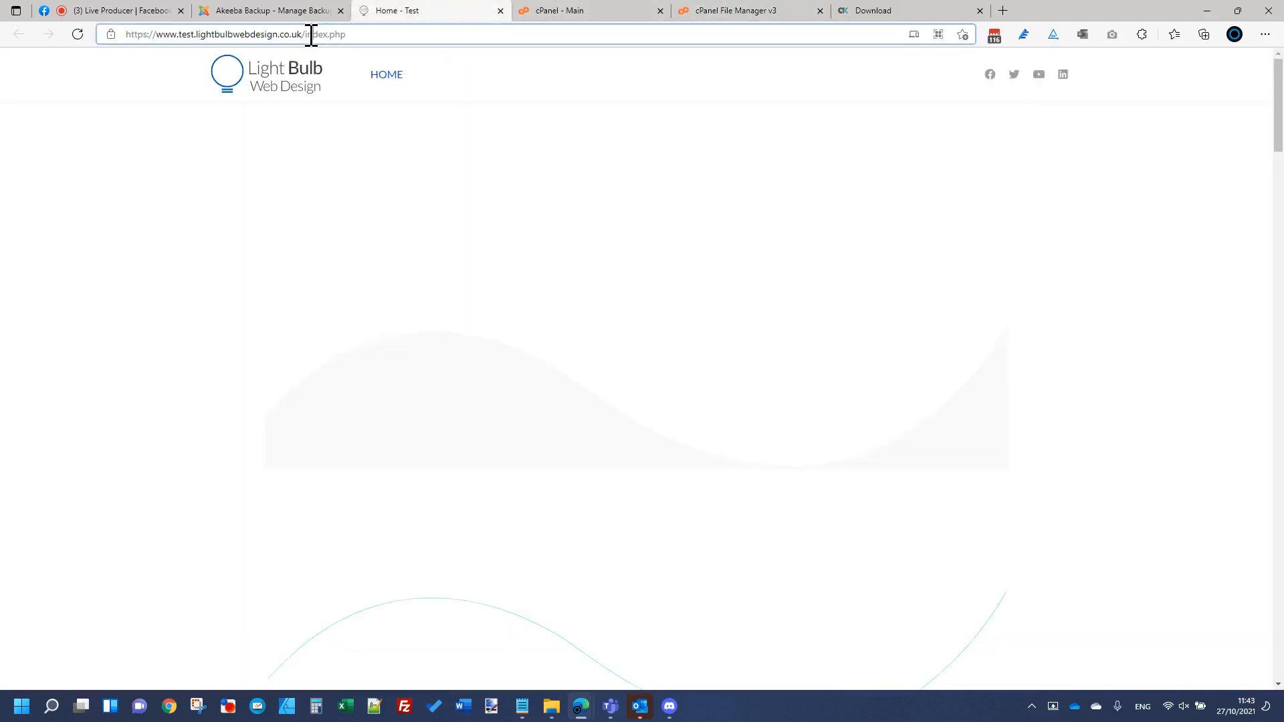
# Step: Abandon the /kickstart address edit on the test site and switch to the Facebook Live Producer tab
pyautogui.moveTo(300, 35); pyautogui.dragTo(608, 53)
pyautogui.write('/kickstart')
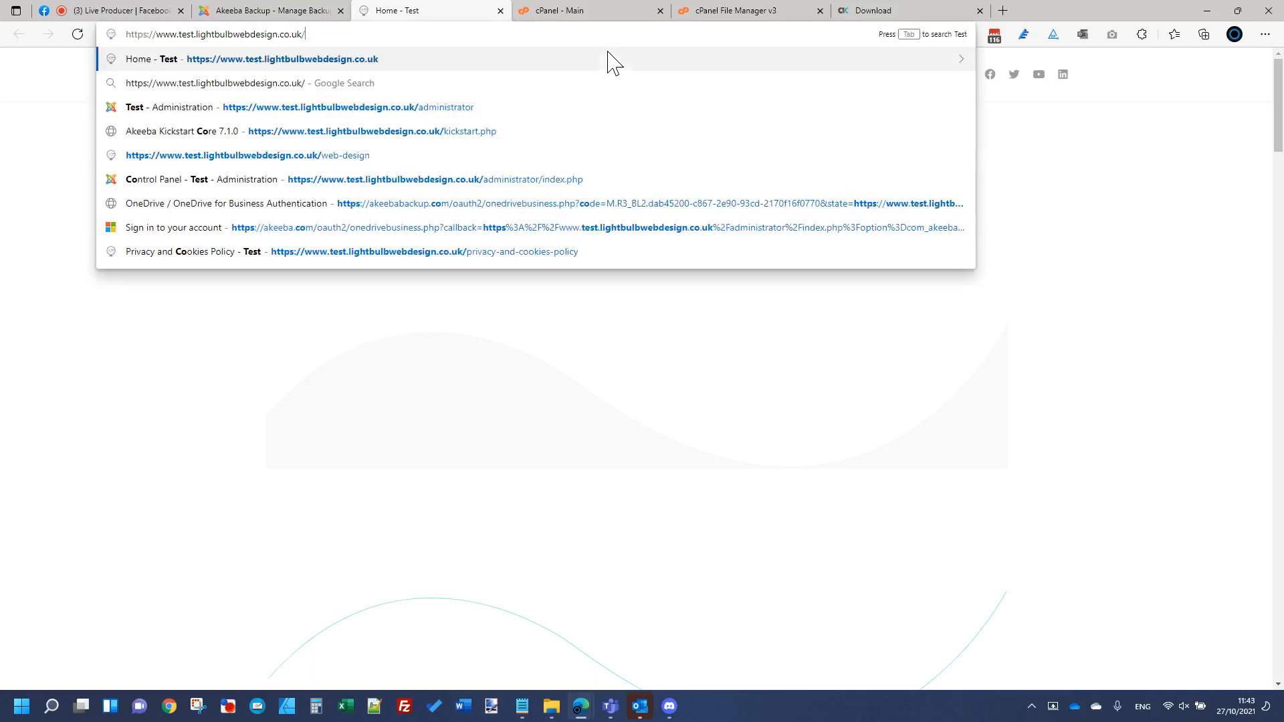
pyautogui.press('Down')
pyautogui.press('Down')
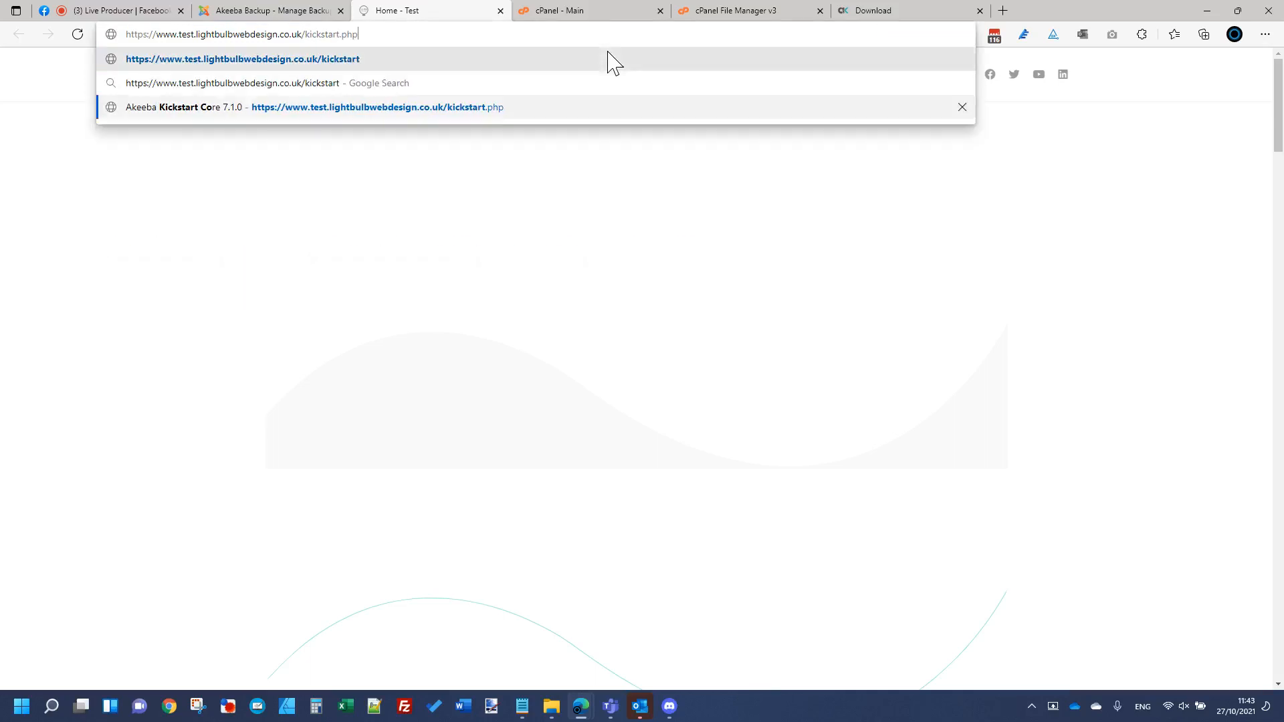
pyautogui.press('Escape')
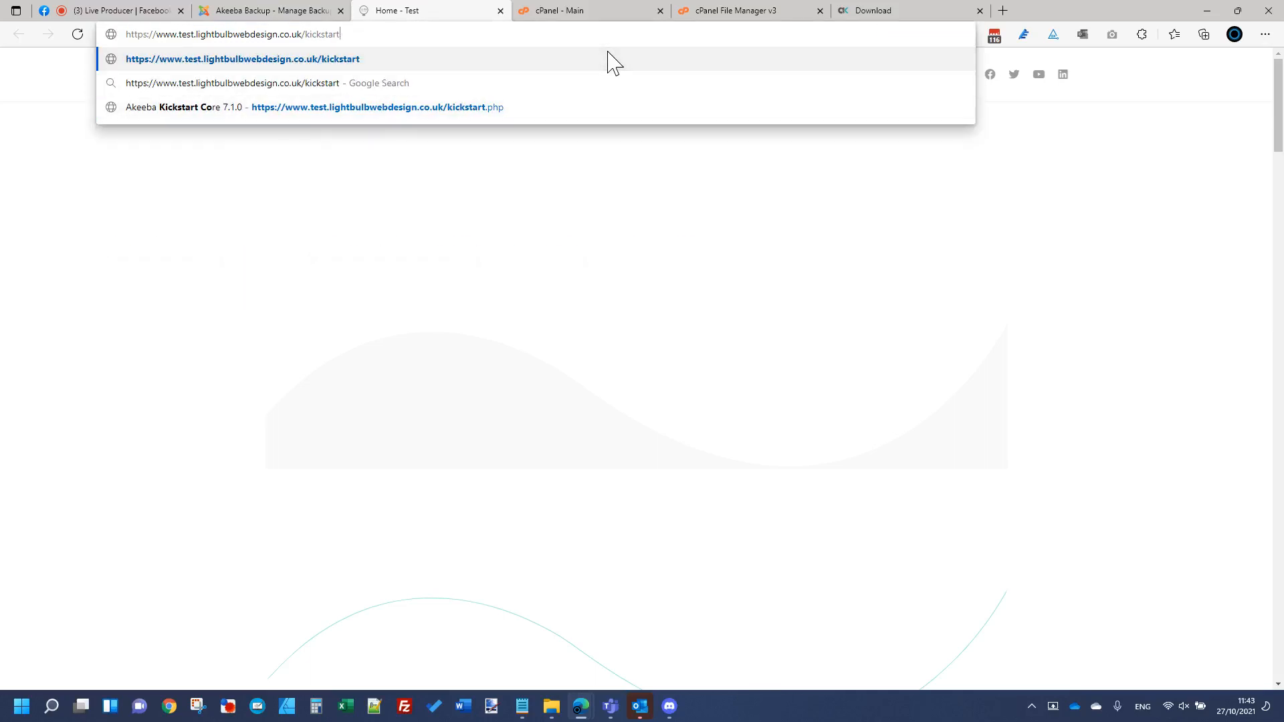
pyautogui.press('Escape')
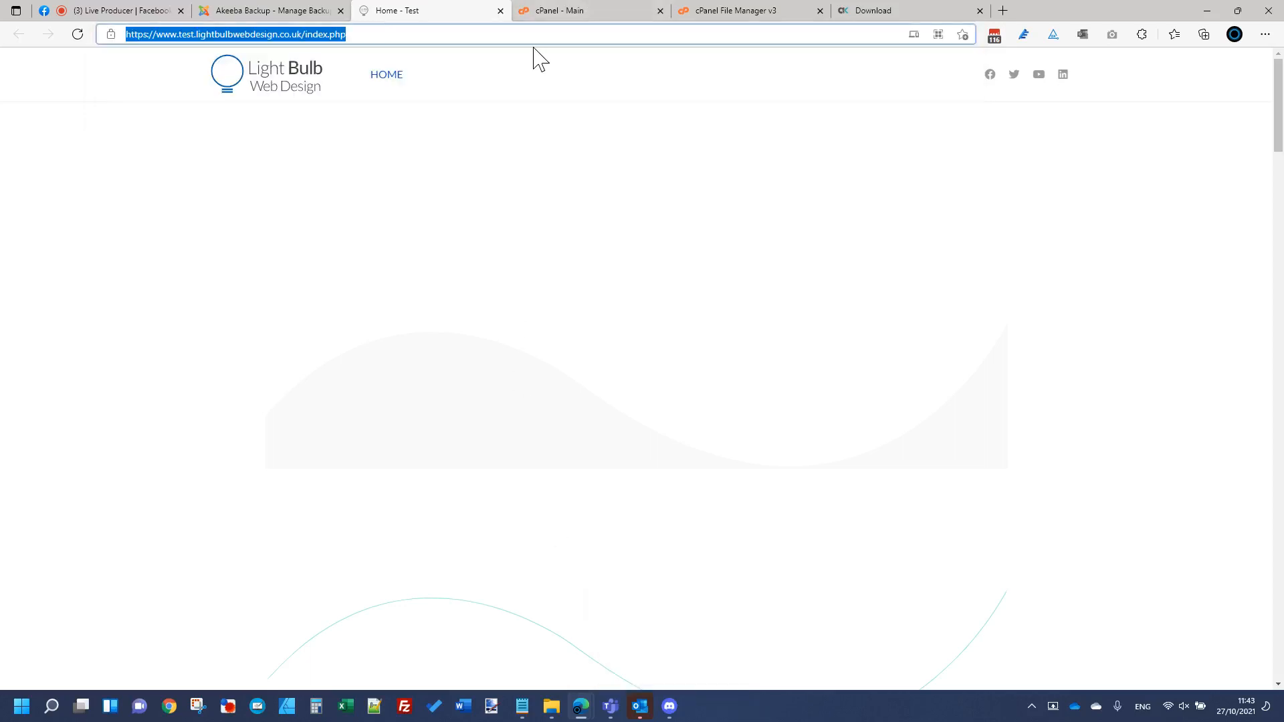
pyautogui.click(165, 11)
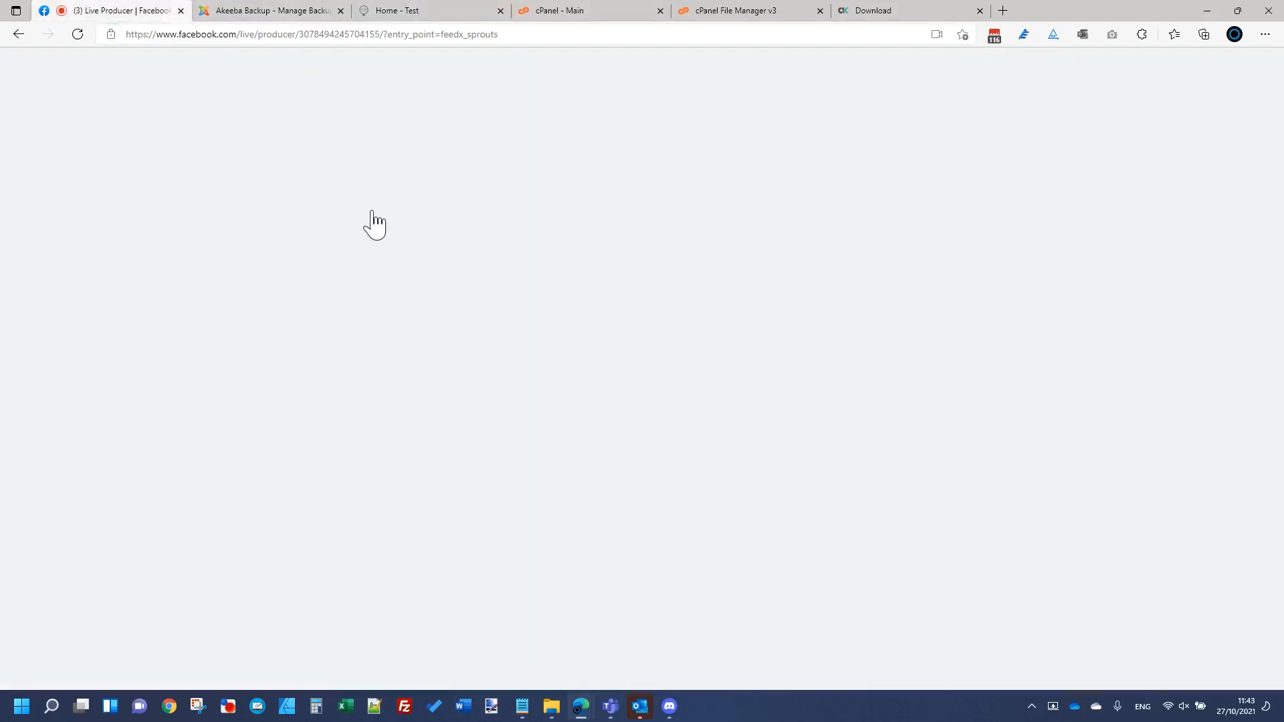